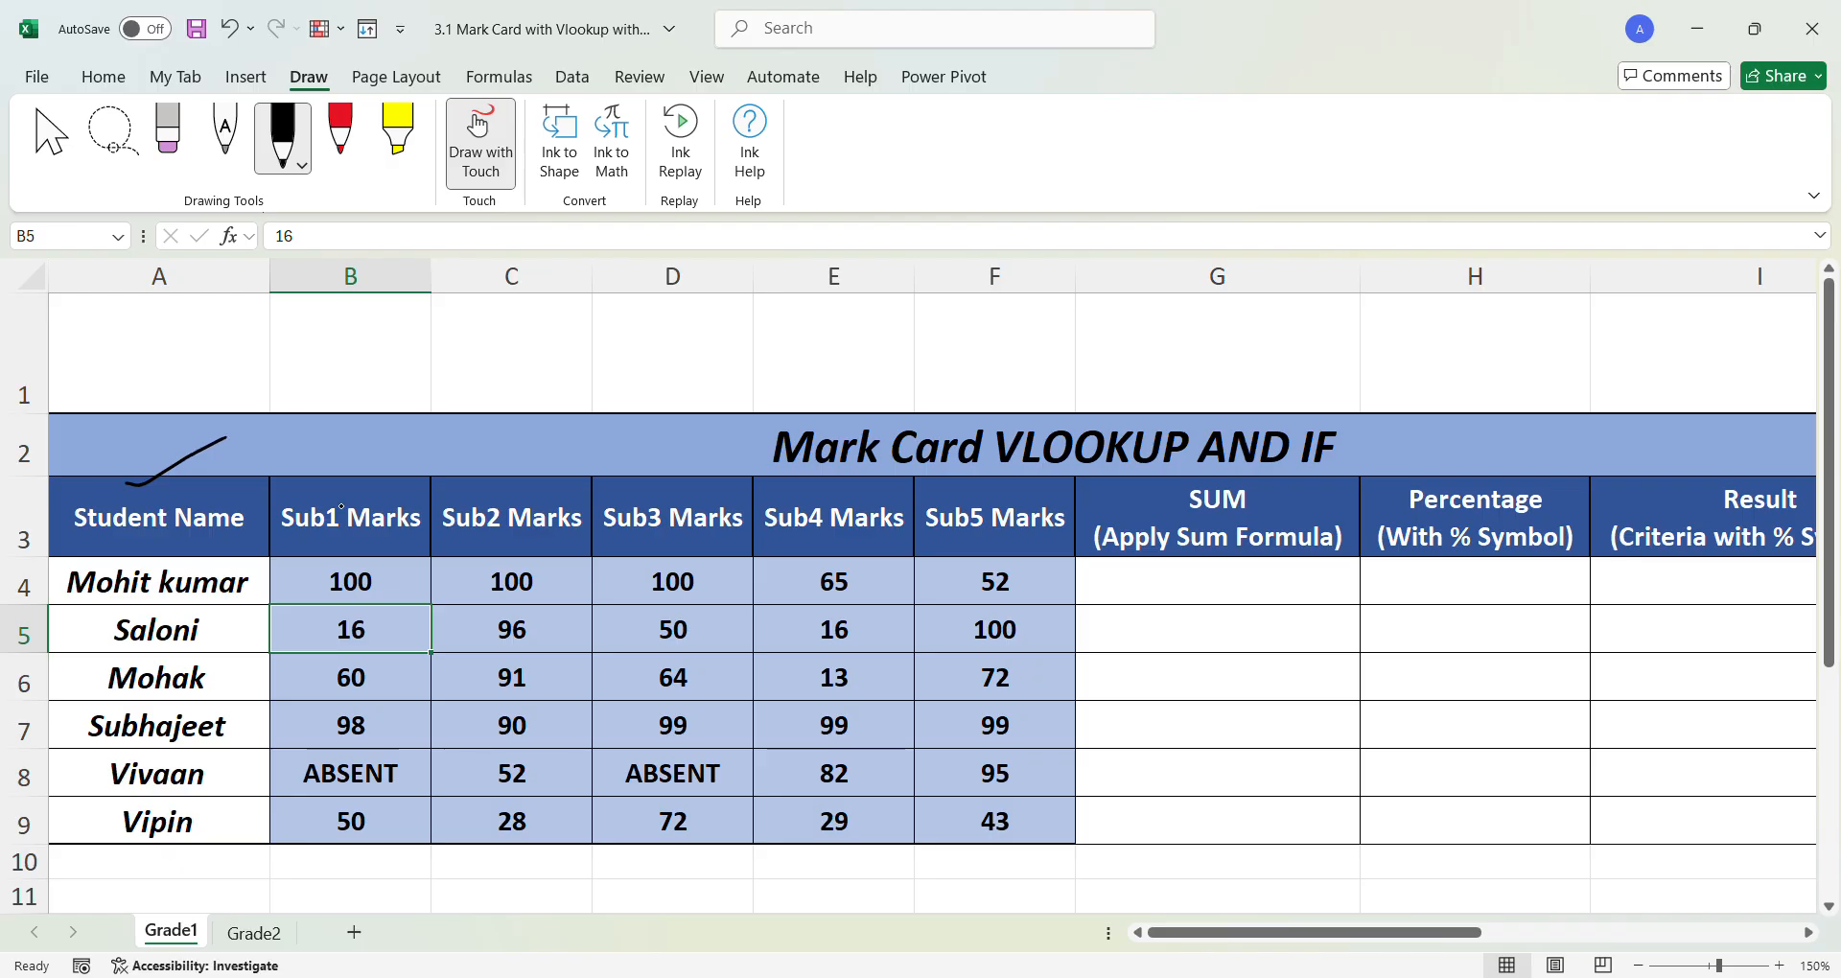
- Ink tick marks above the Sub1 to Sub5 Marks headings with the black pen
drag(348, 493, 398, 463)
mouse_move(529, 482)
mouse_down()
mouse_move(670, 490)
mouse_move(724, 452)
mouse_up()
mouse_move(822, 497)
mouse_down()
mouse_move(870, 470)
mouse_move(988, 484)
mouse_up()
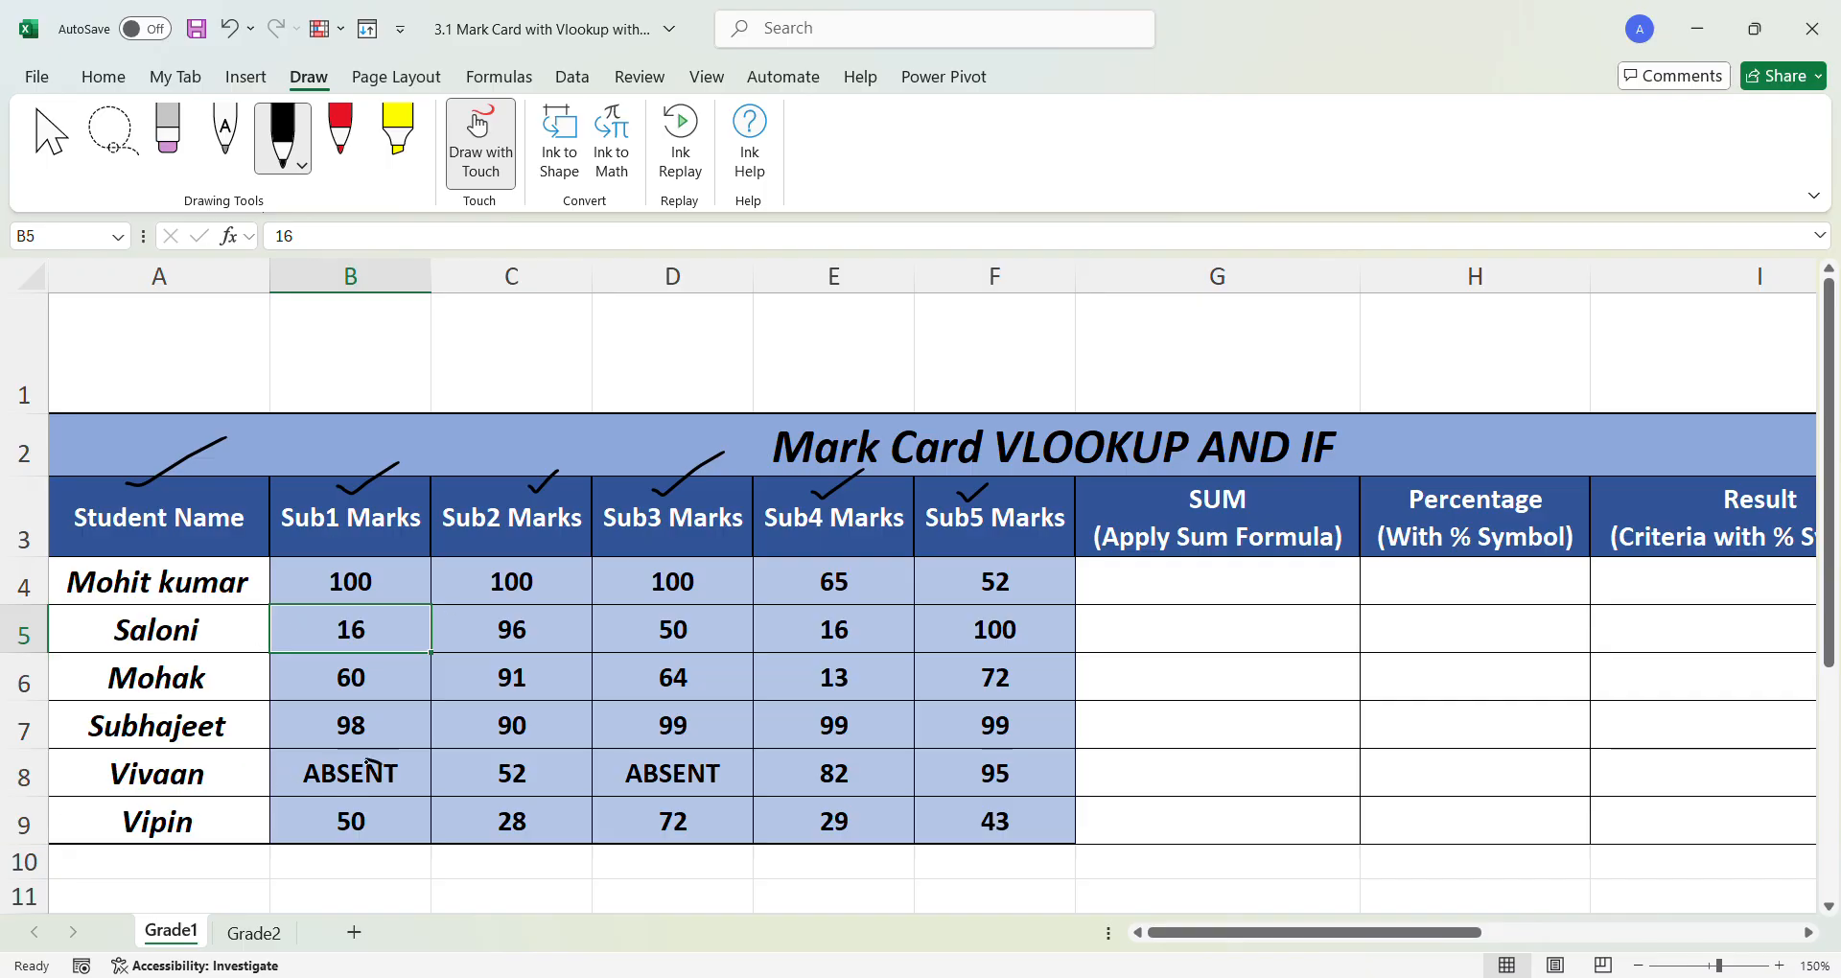
- Circle both ABSENT entries in row 8 in ink and tick the Sub1 marks in rows 5 to 7
mouse_move(367, 762)
mouse_down()
mouse_move(296, 779)
mouse_move(377, 801)
mouse_move(414, 779)
mouse_move(389, 764)
mouse_up()
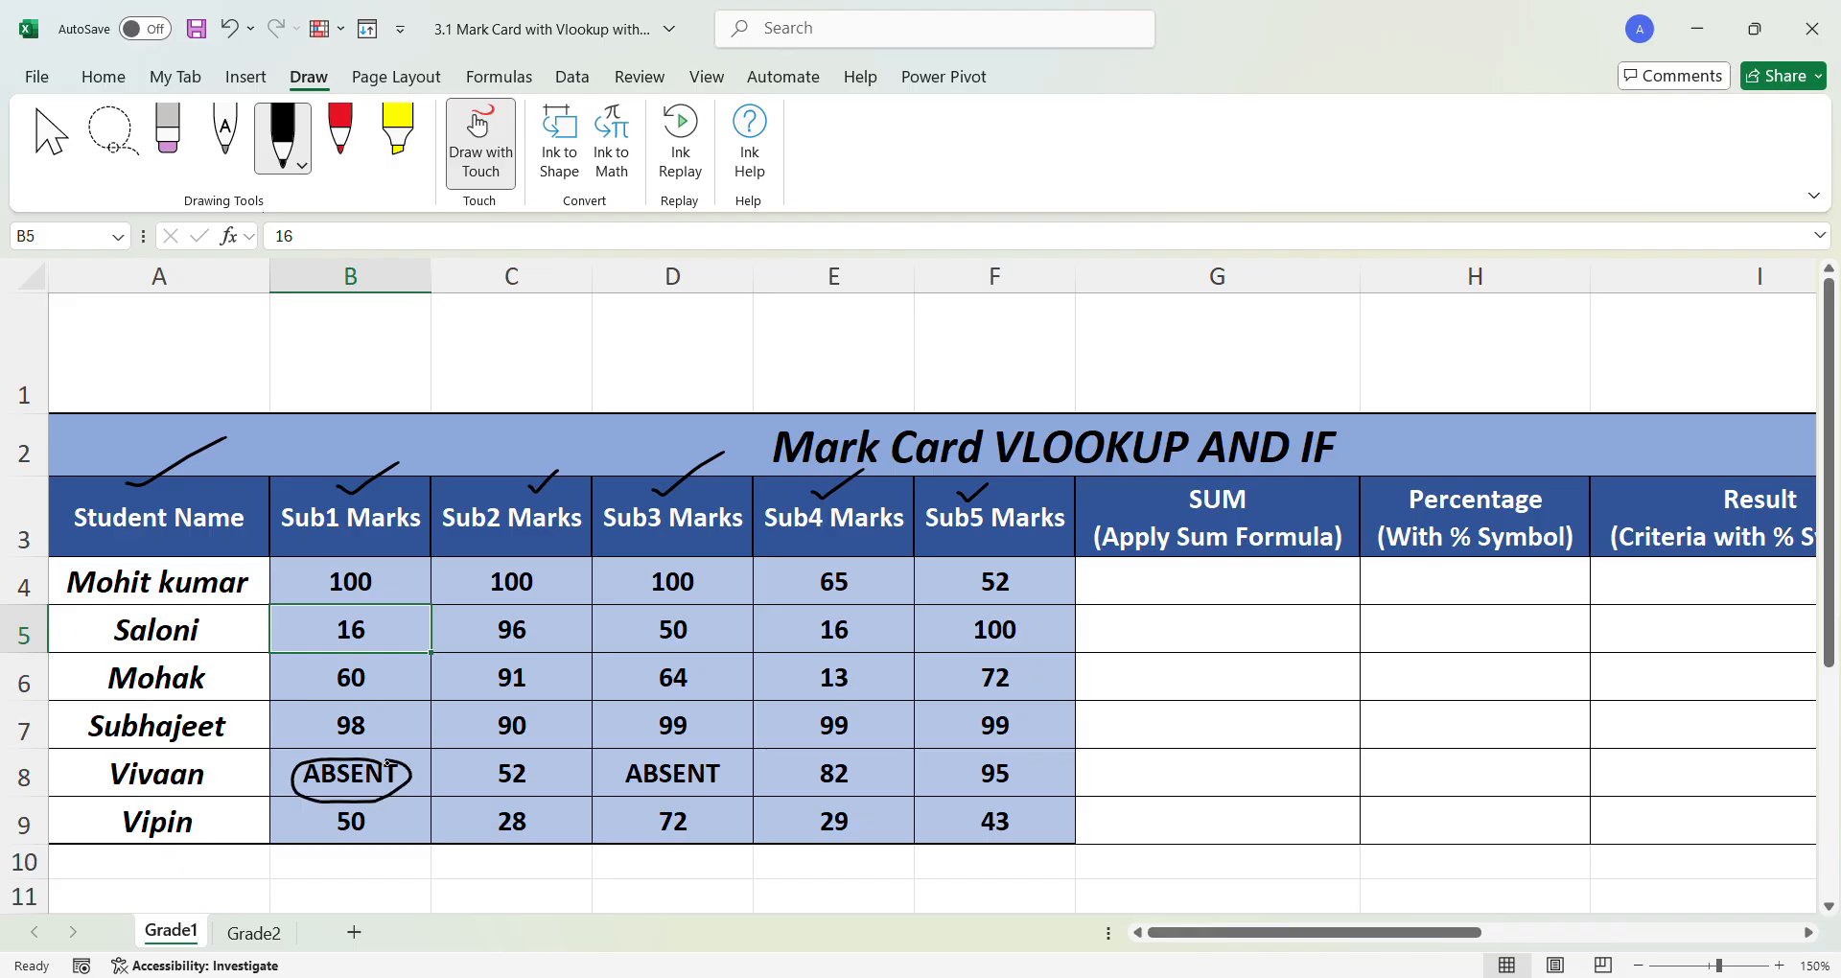
mouse_move(727, 761)
mouse_down()
mouse_move(629, 763)
mouse_move(686, 804)
mouse_move(739, 778)
mouse_move(730, 756)
mouse_up()
drag(378, 626, 410, 618)
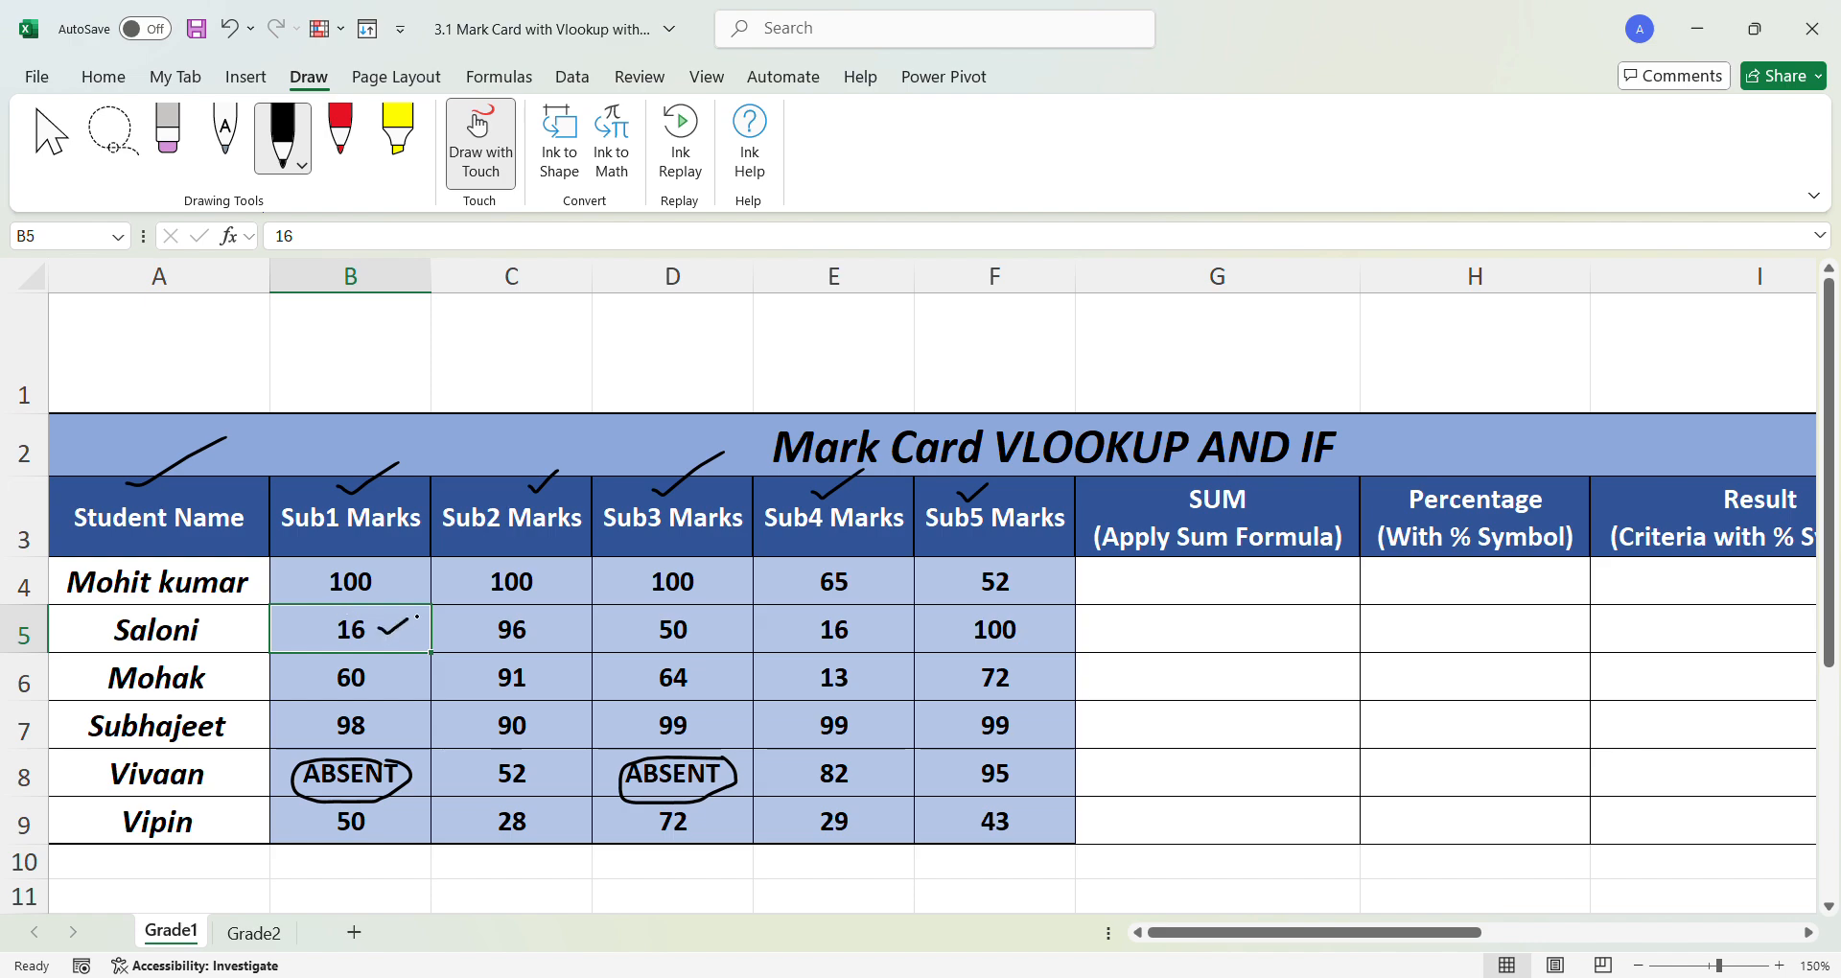
drag(389, 677, 444, 685)
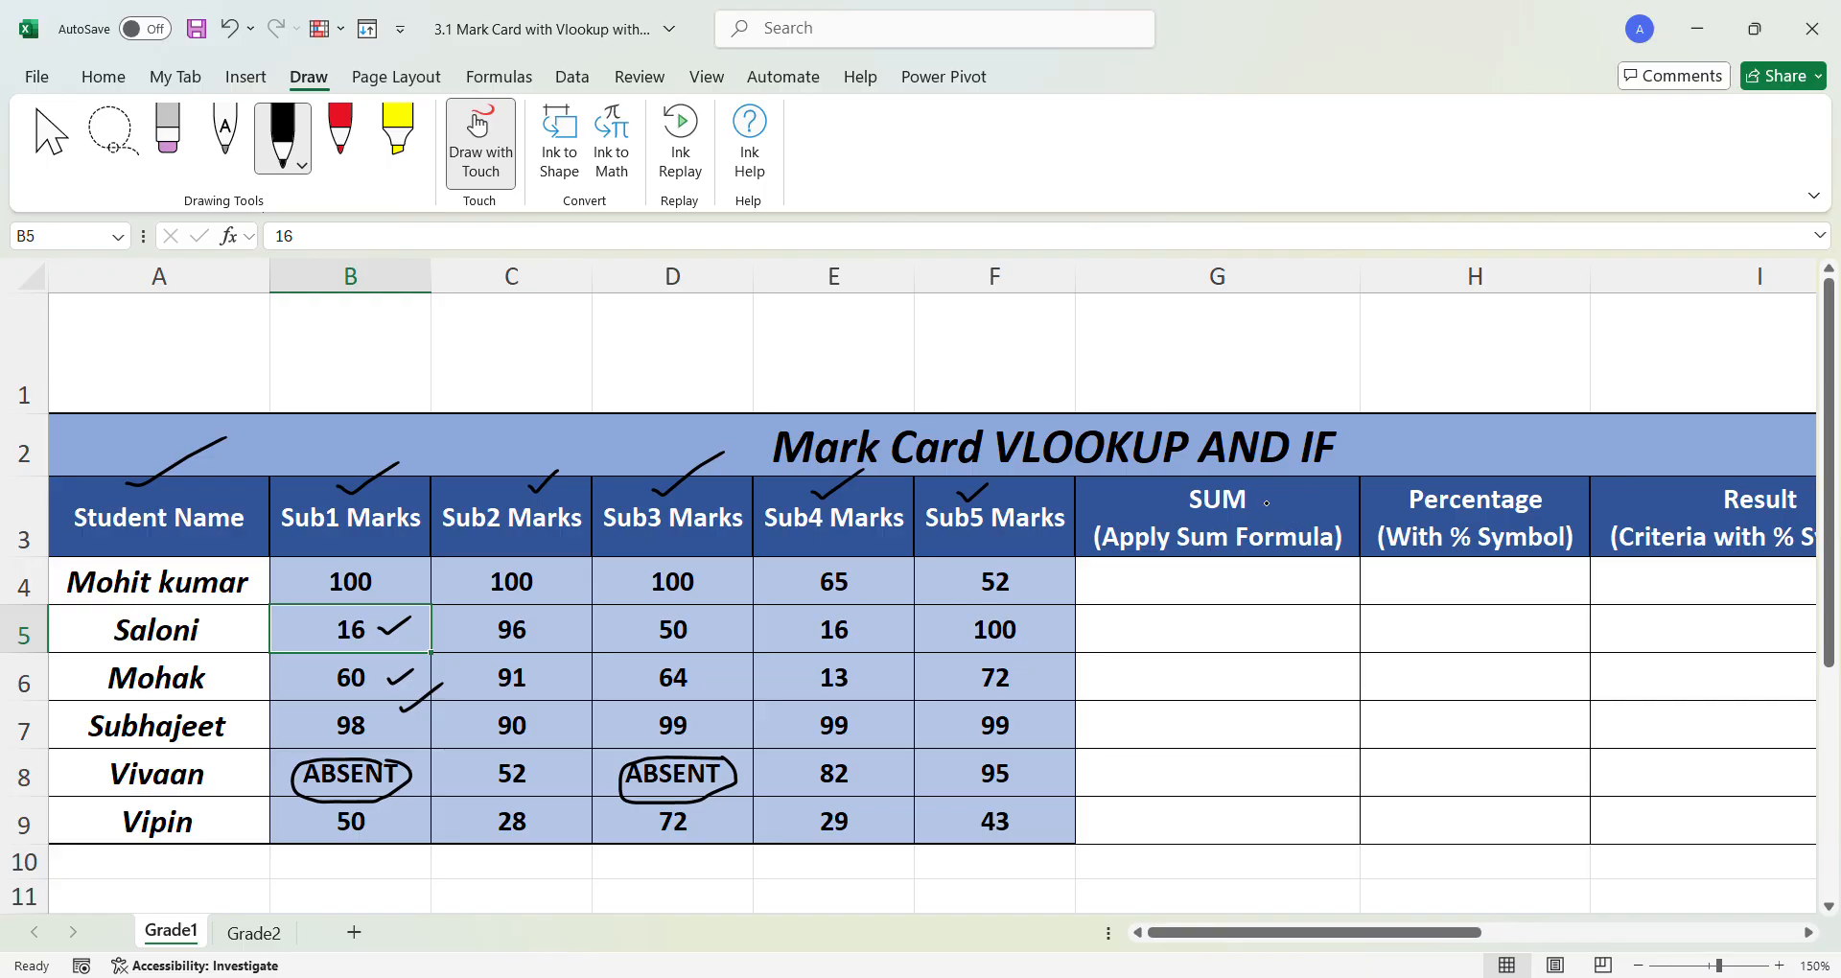
- Ink ticks on the SUM and Percentage headings and above VLOOKUP and IF in the title
drag(1265, 501, 1324, 476)
drag(1540, 484, 1571, 476)
mouse_move(1059, 409)
mouse_down()
mouse_move(1076, 422)
mouse_move(1122, 393)
mouse_up()
drag(1305, 415, 1355, 404)
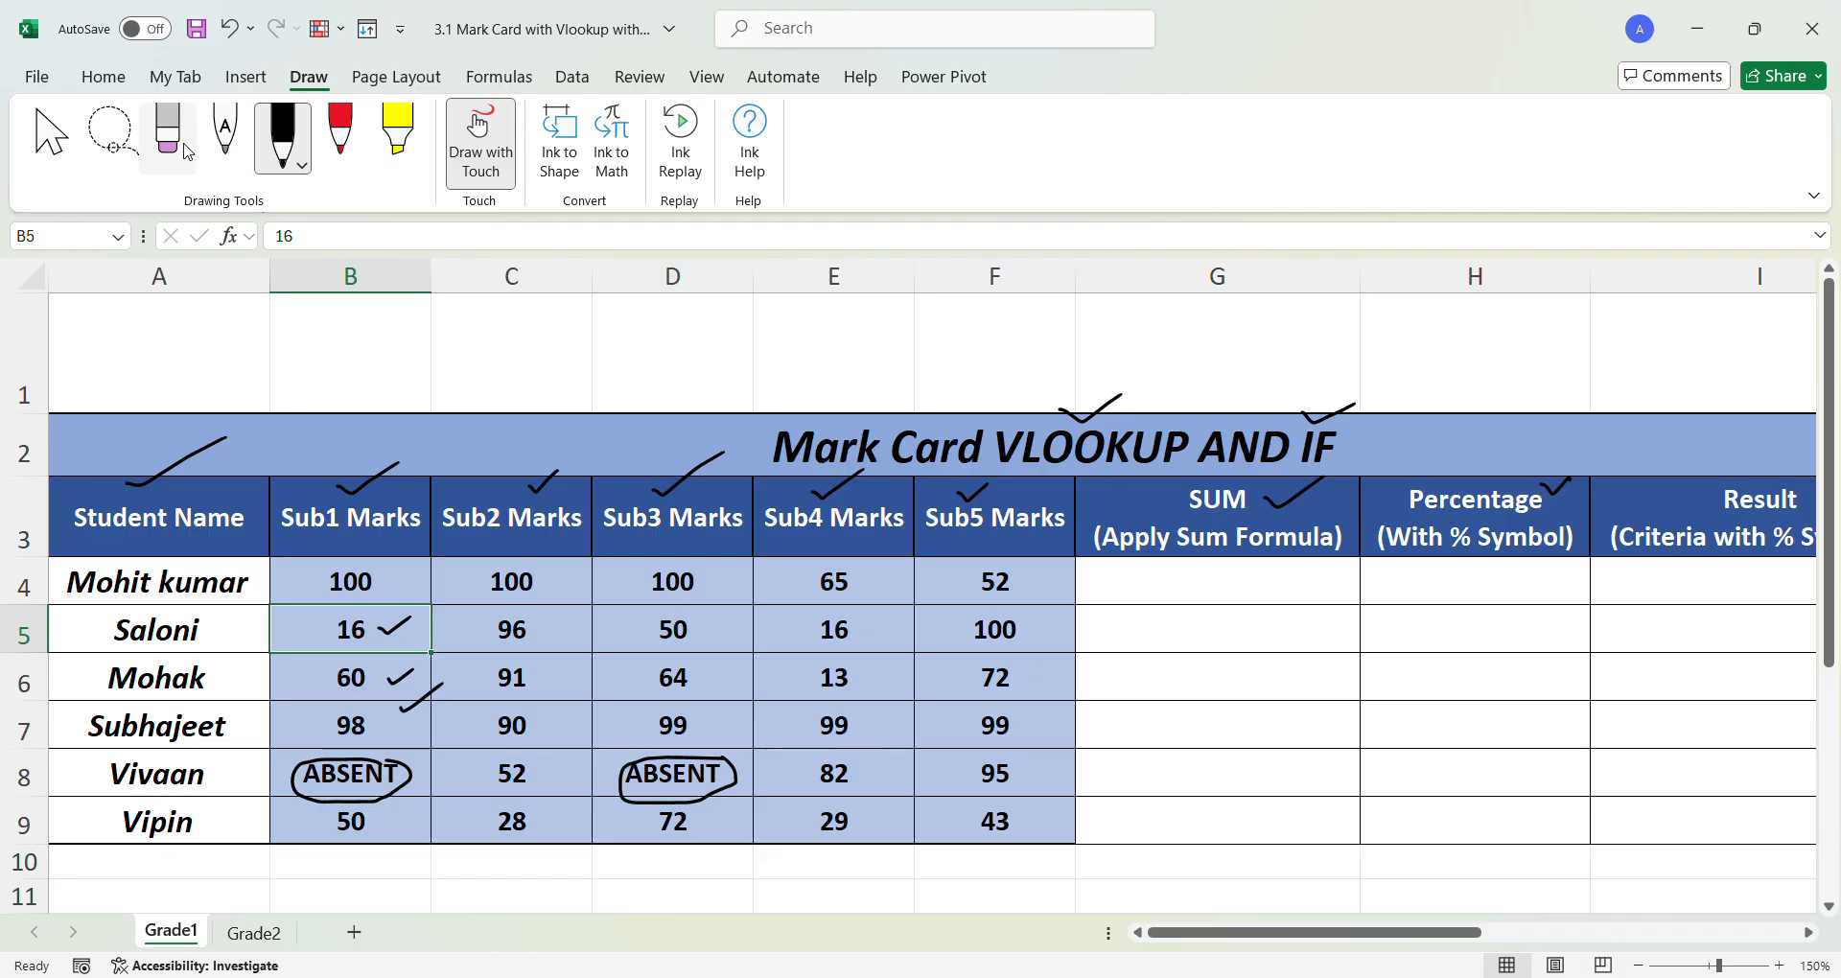
- Erase the ink ticks from the Student Name, Sub1, Sub3, Sub4, Sub5 and SUM headings and the title
click(169, 134)
click(207, 448)
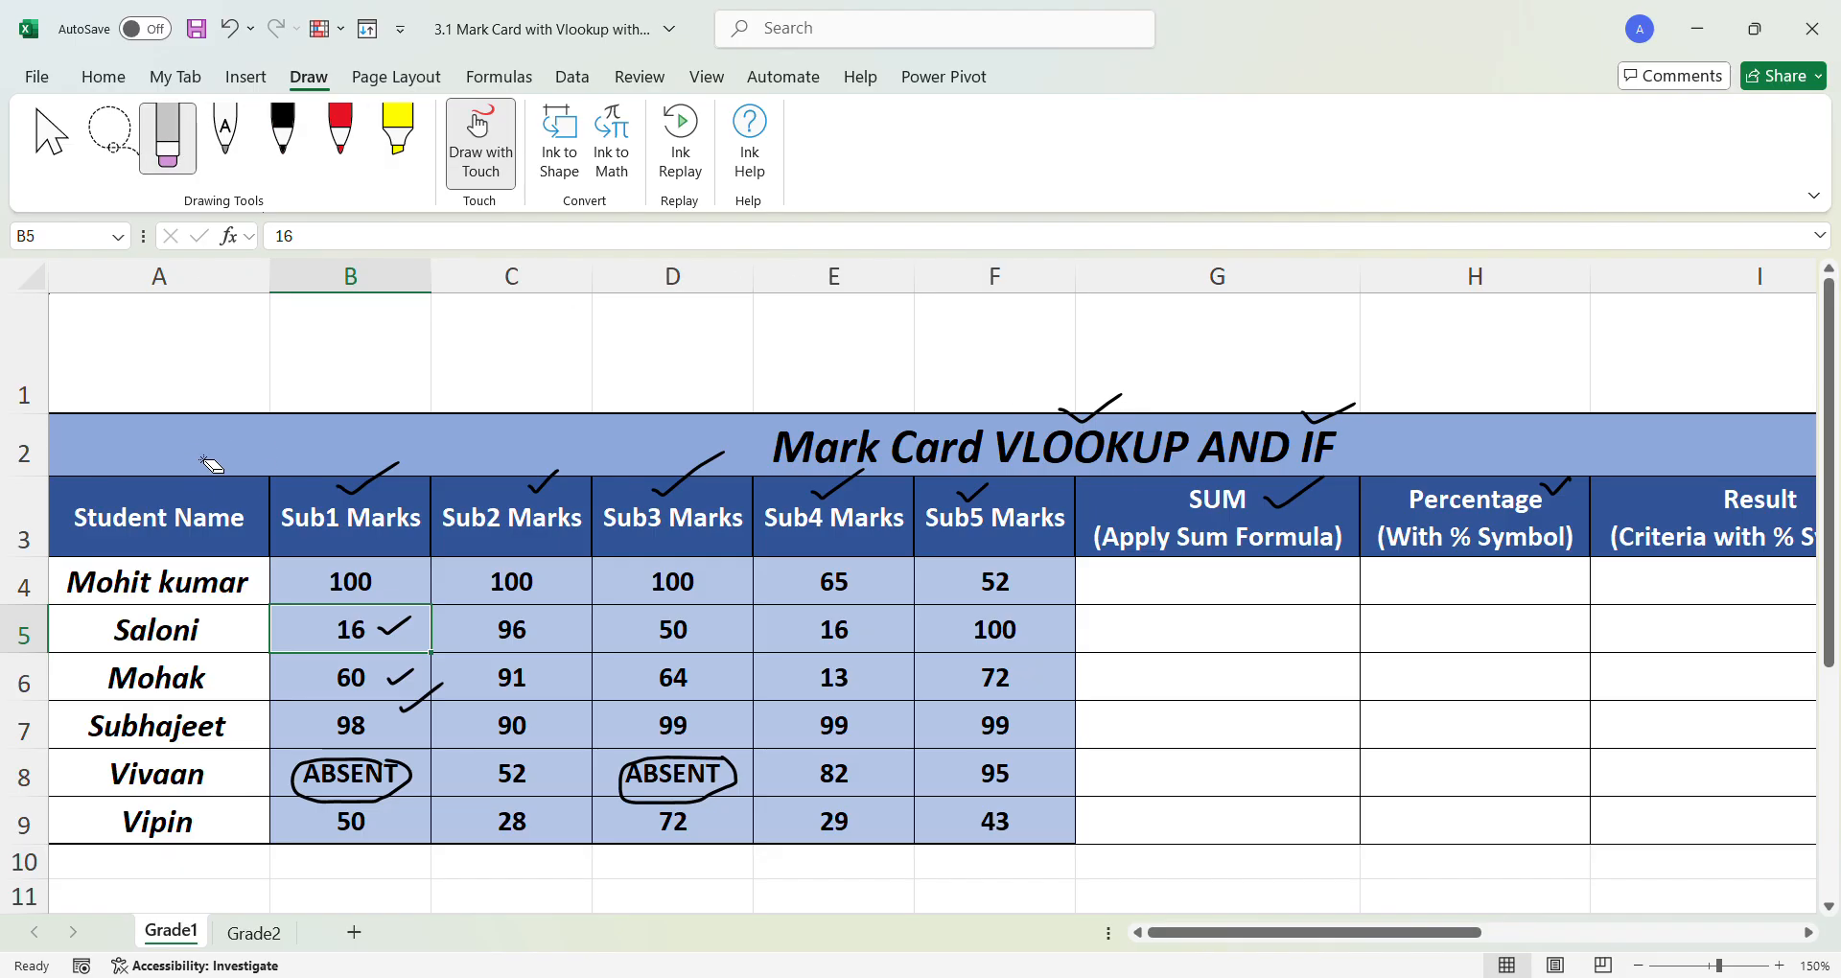
click(369, 476)
click(688, 471)
click(834, 486)
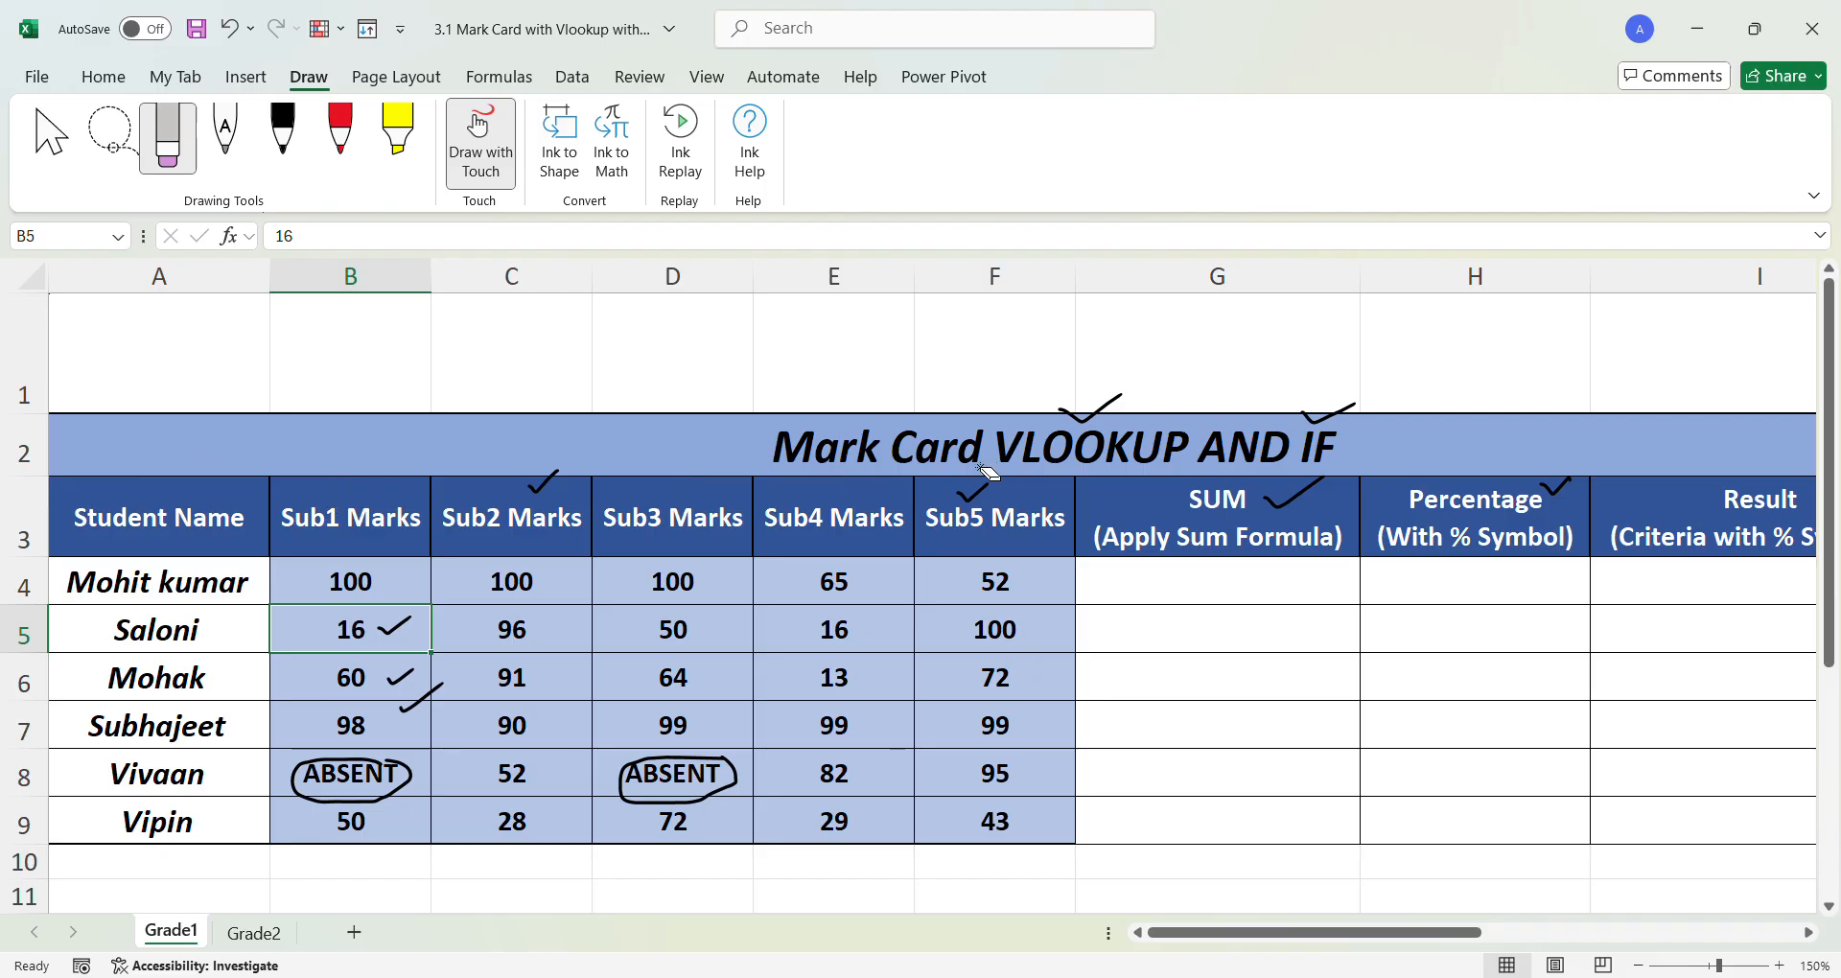
click(973, 493)
click(1085, 412)
click(1328, 411)
click(1285, 508)
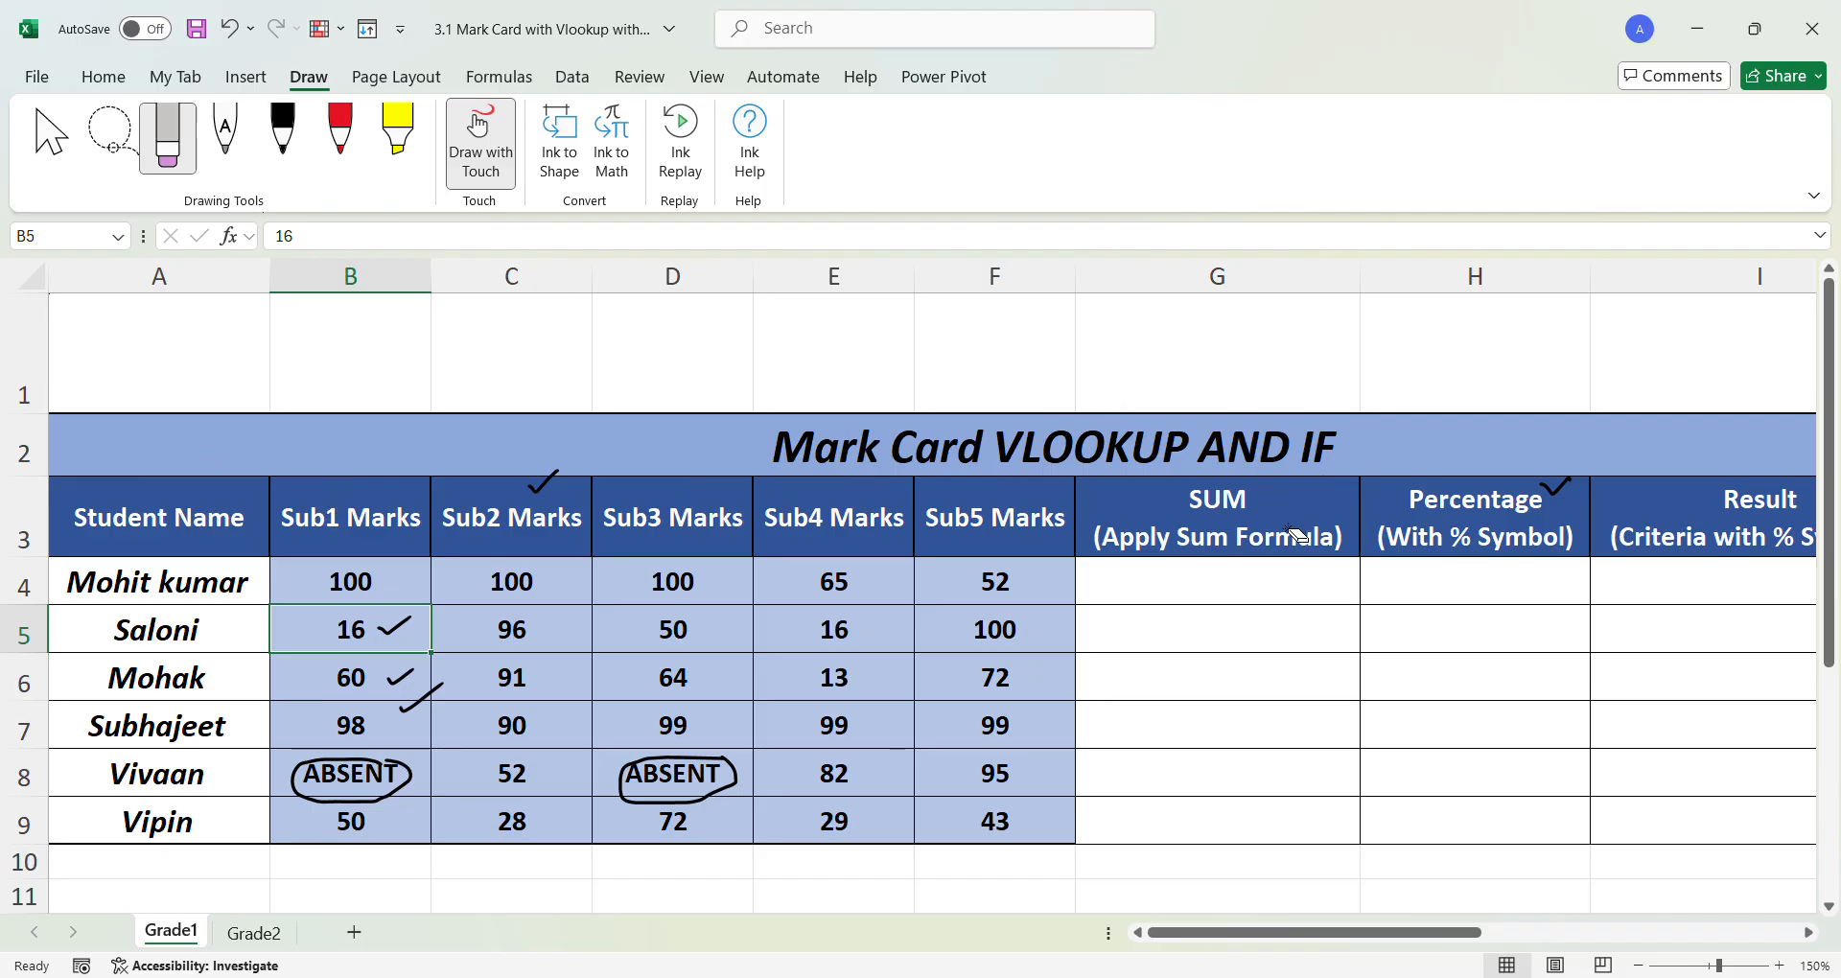
- Erase the circles around the ABSENT entries and the ticks on the Sub1 marks and the Sub2 and Percentage headings
click(682, 800)
click(364, 804)
click(403, 676)
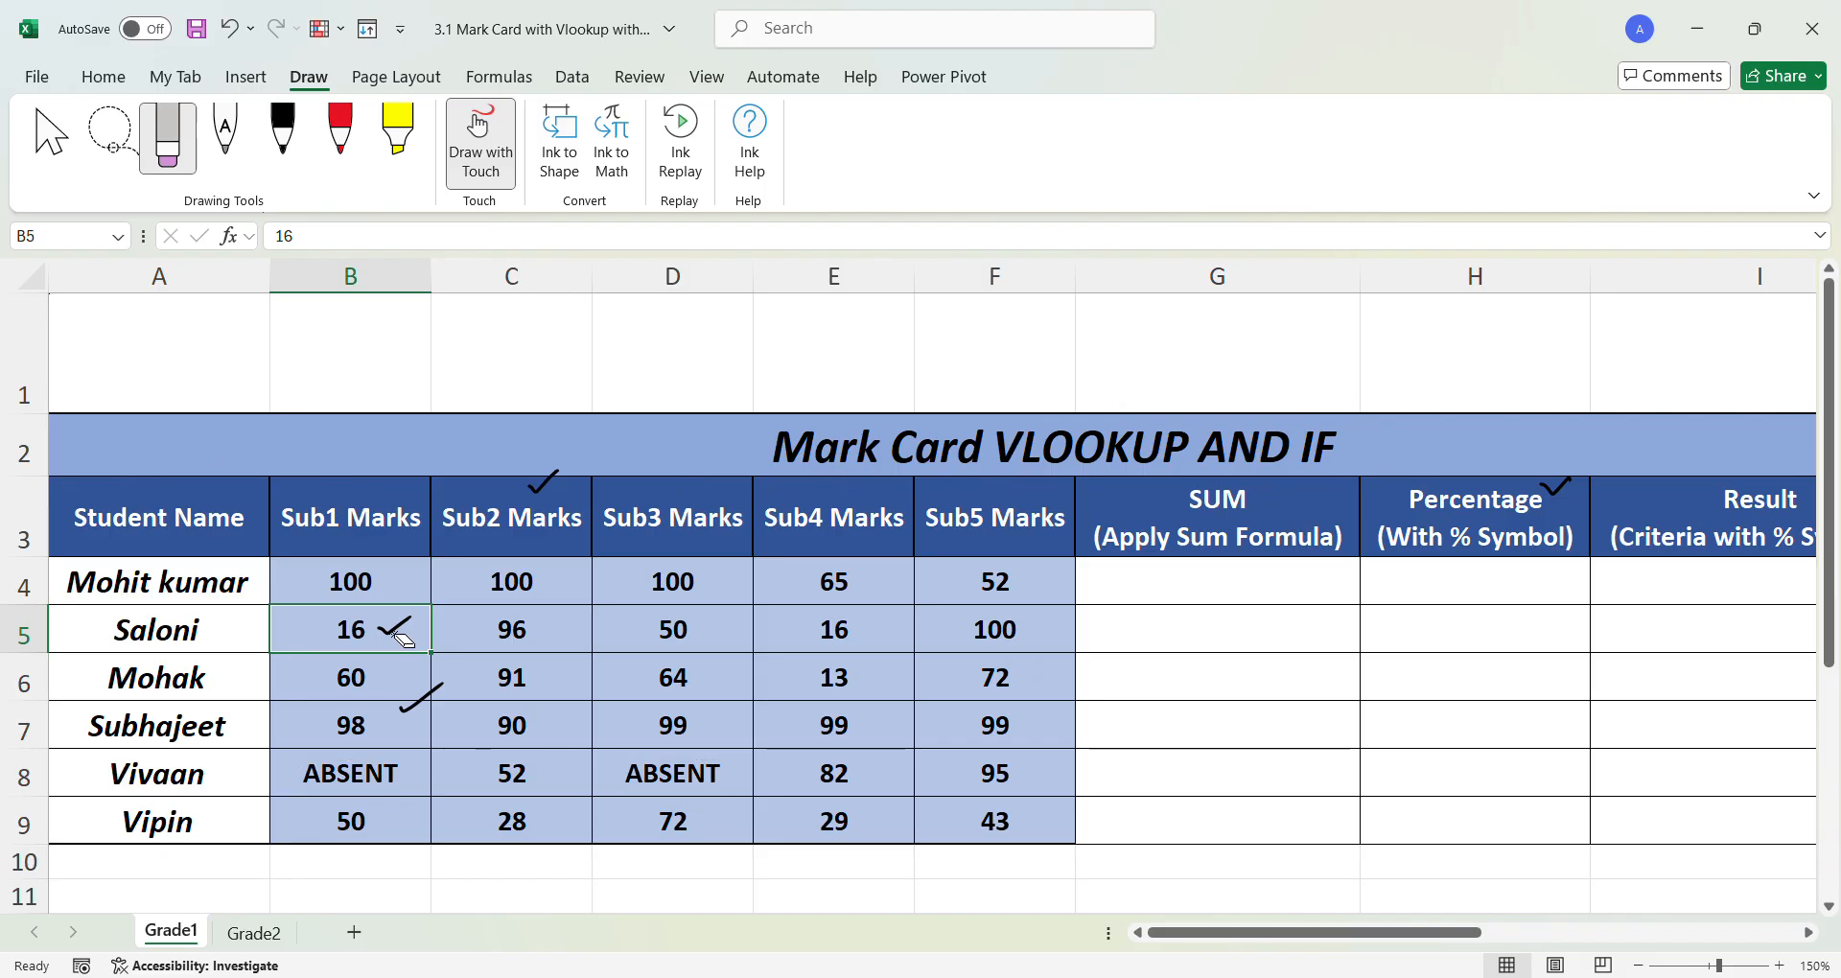
click(393, 628)
click(422, 698)
click(543, 479)
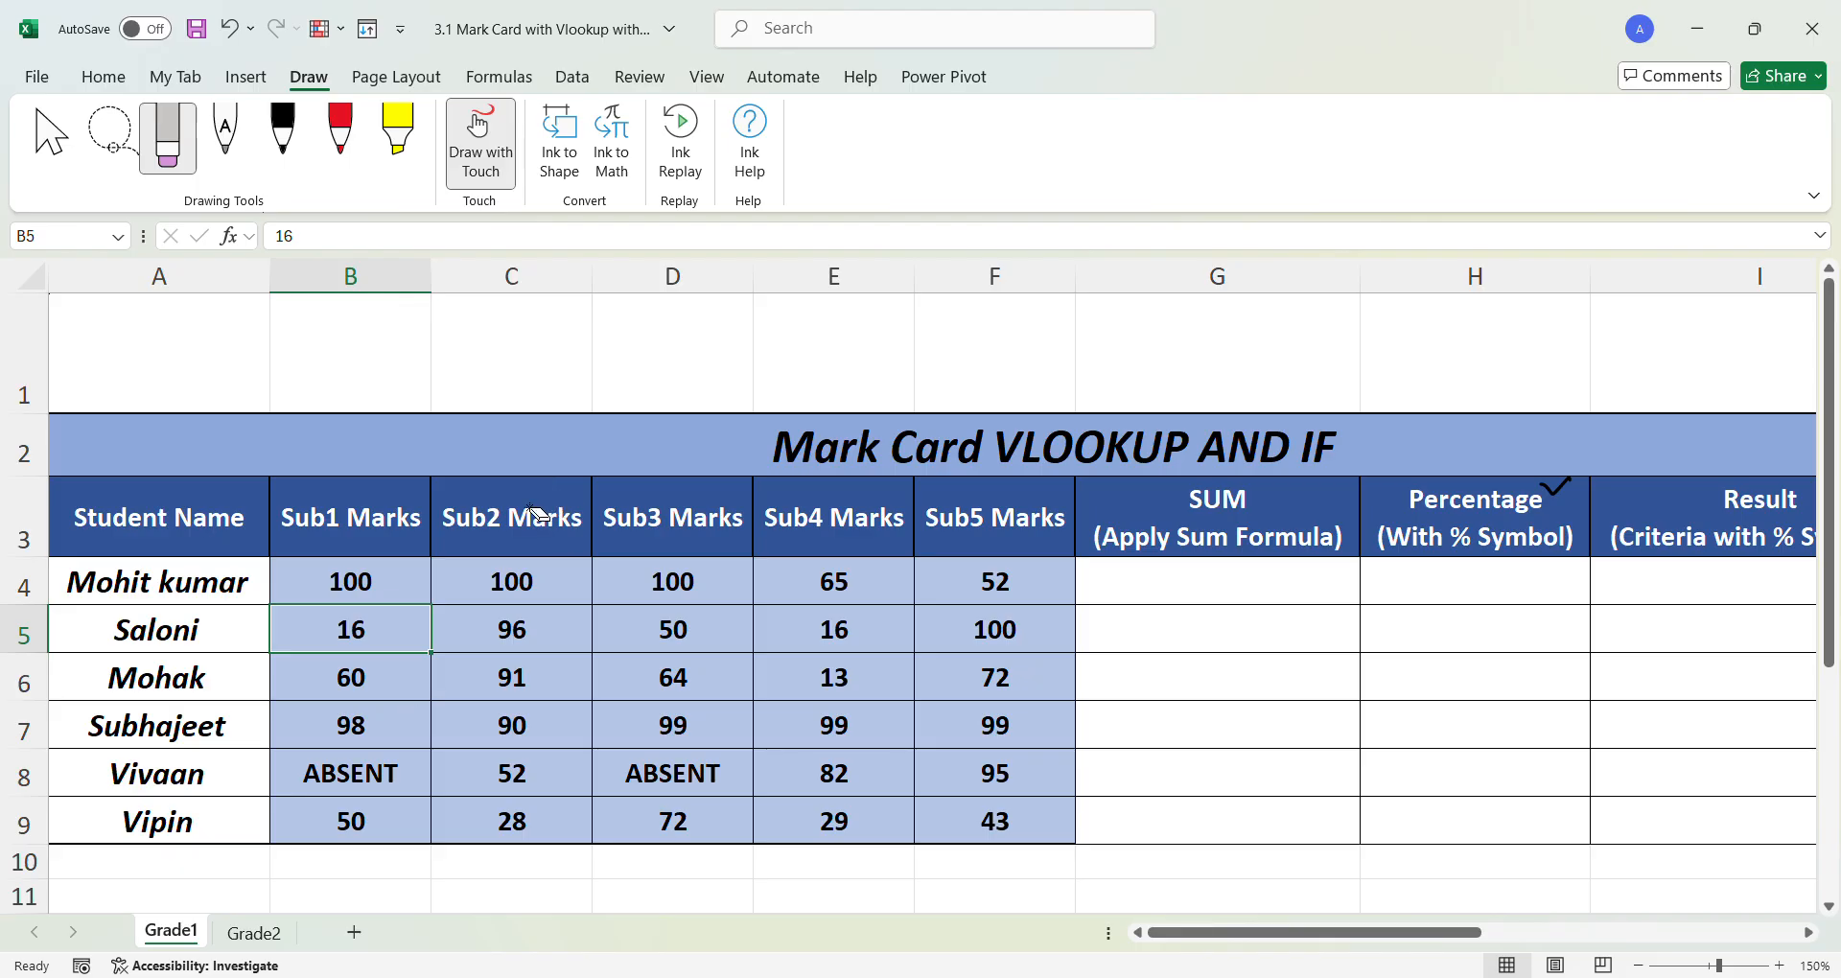
click(1559, 487)
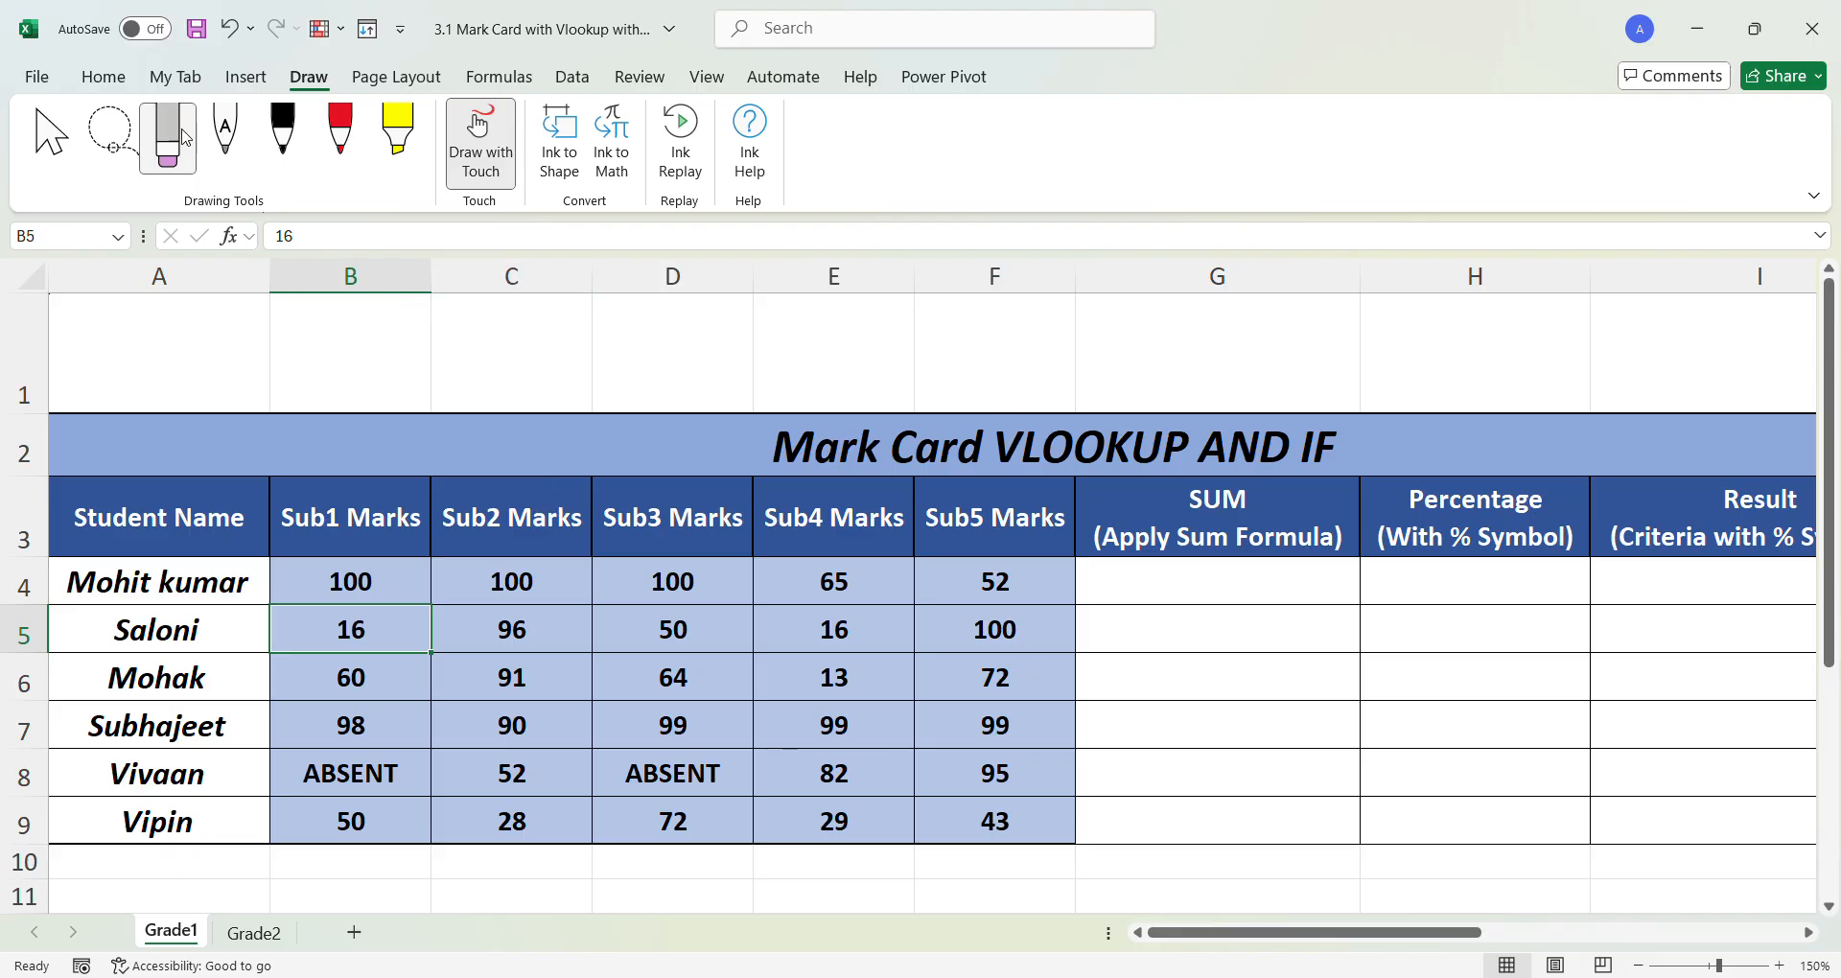
- Ink tick marks on the Result and Grade headings with the black pen
drag(1255, 942, 1366, 941)
click(283, 140)
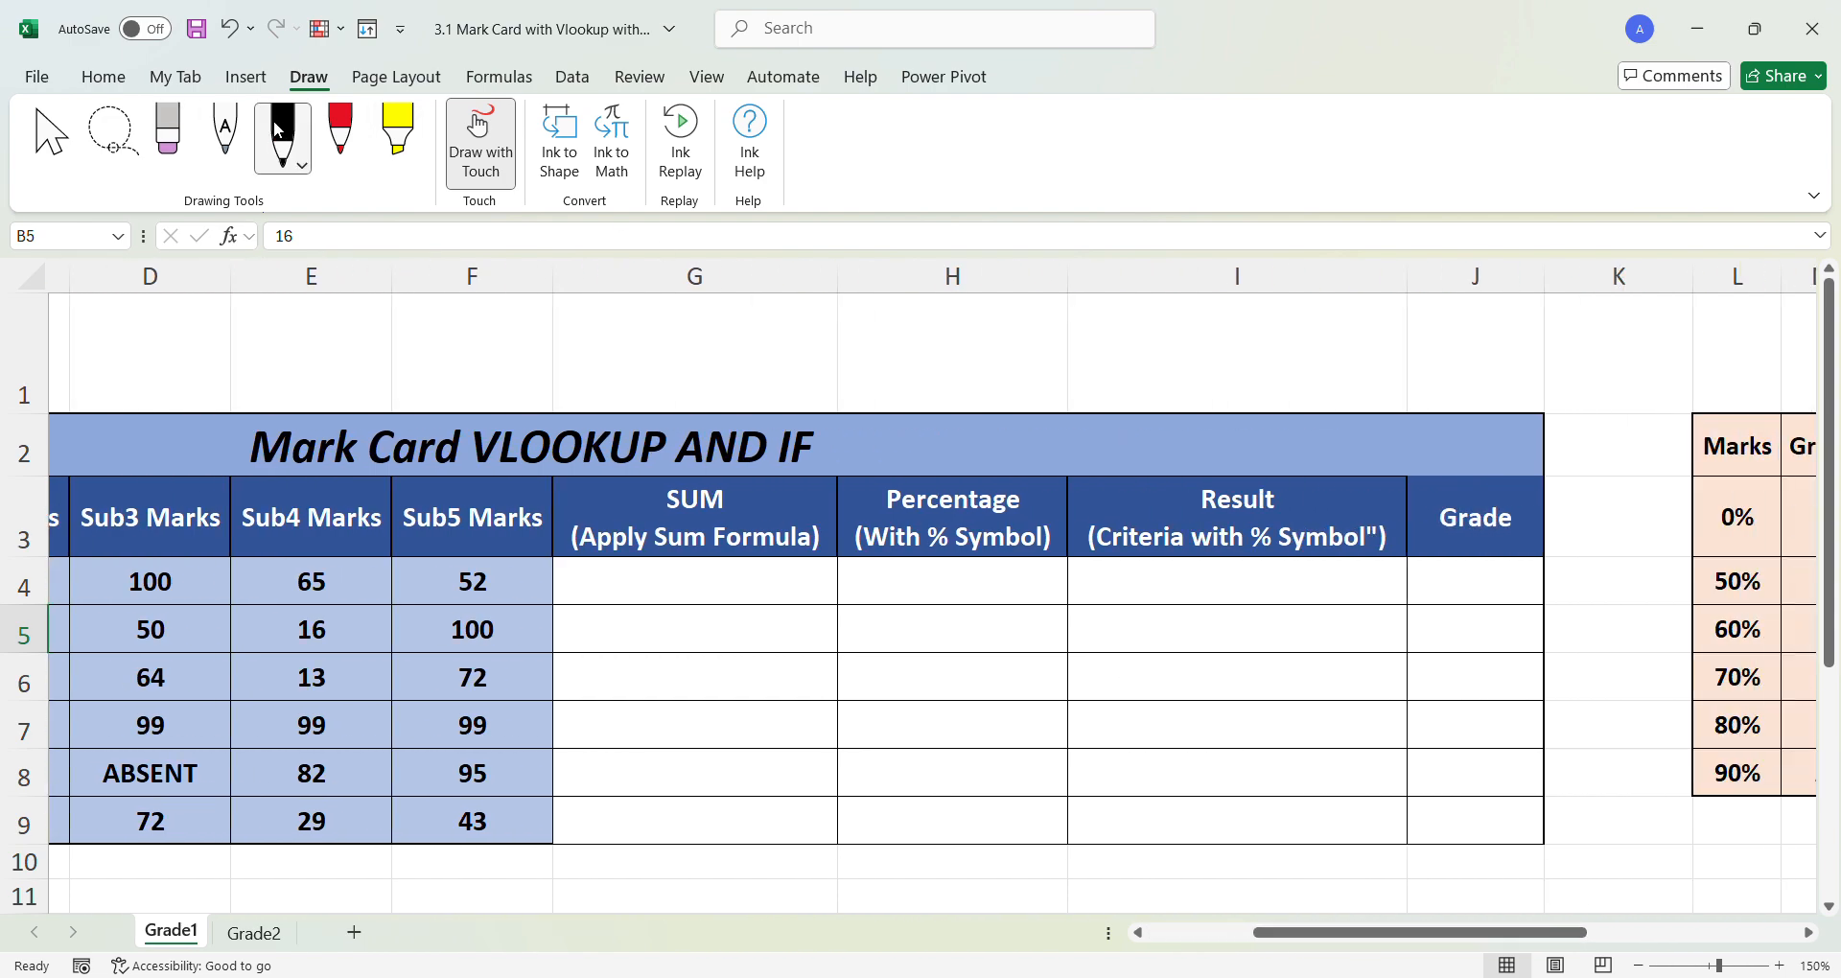
drag(1164, 491, 1202, 467)
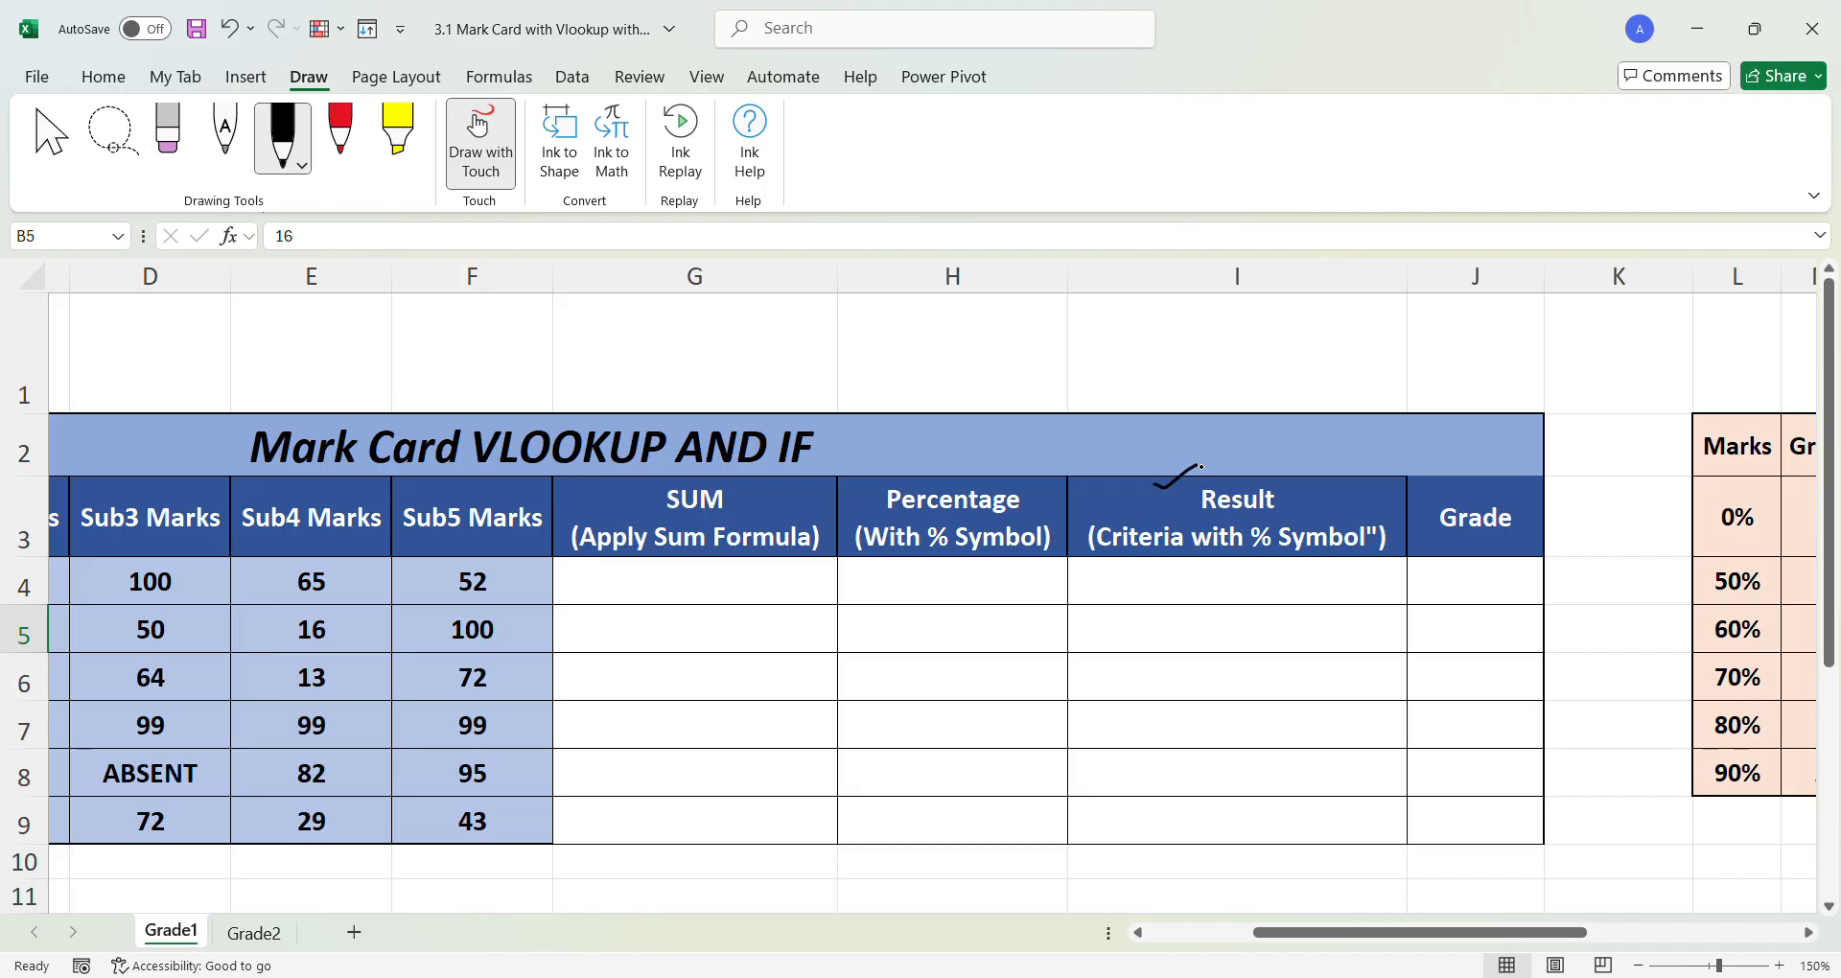
drag(1426, 489, 1475, 477)
- Annotate the pass/fail criterion table and the Marks/Grade table with ink circles, ticks and an arrow, numbering the Marks and Grade columns 1 and 2
drag(1439, 932, 1581, 931)
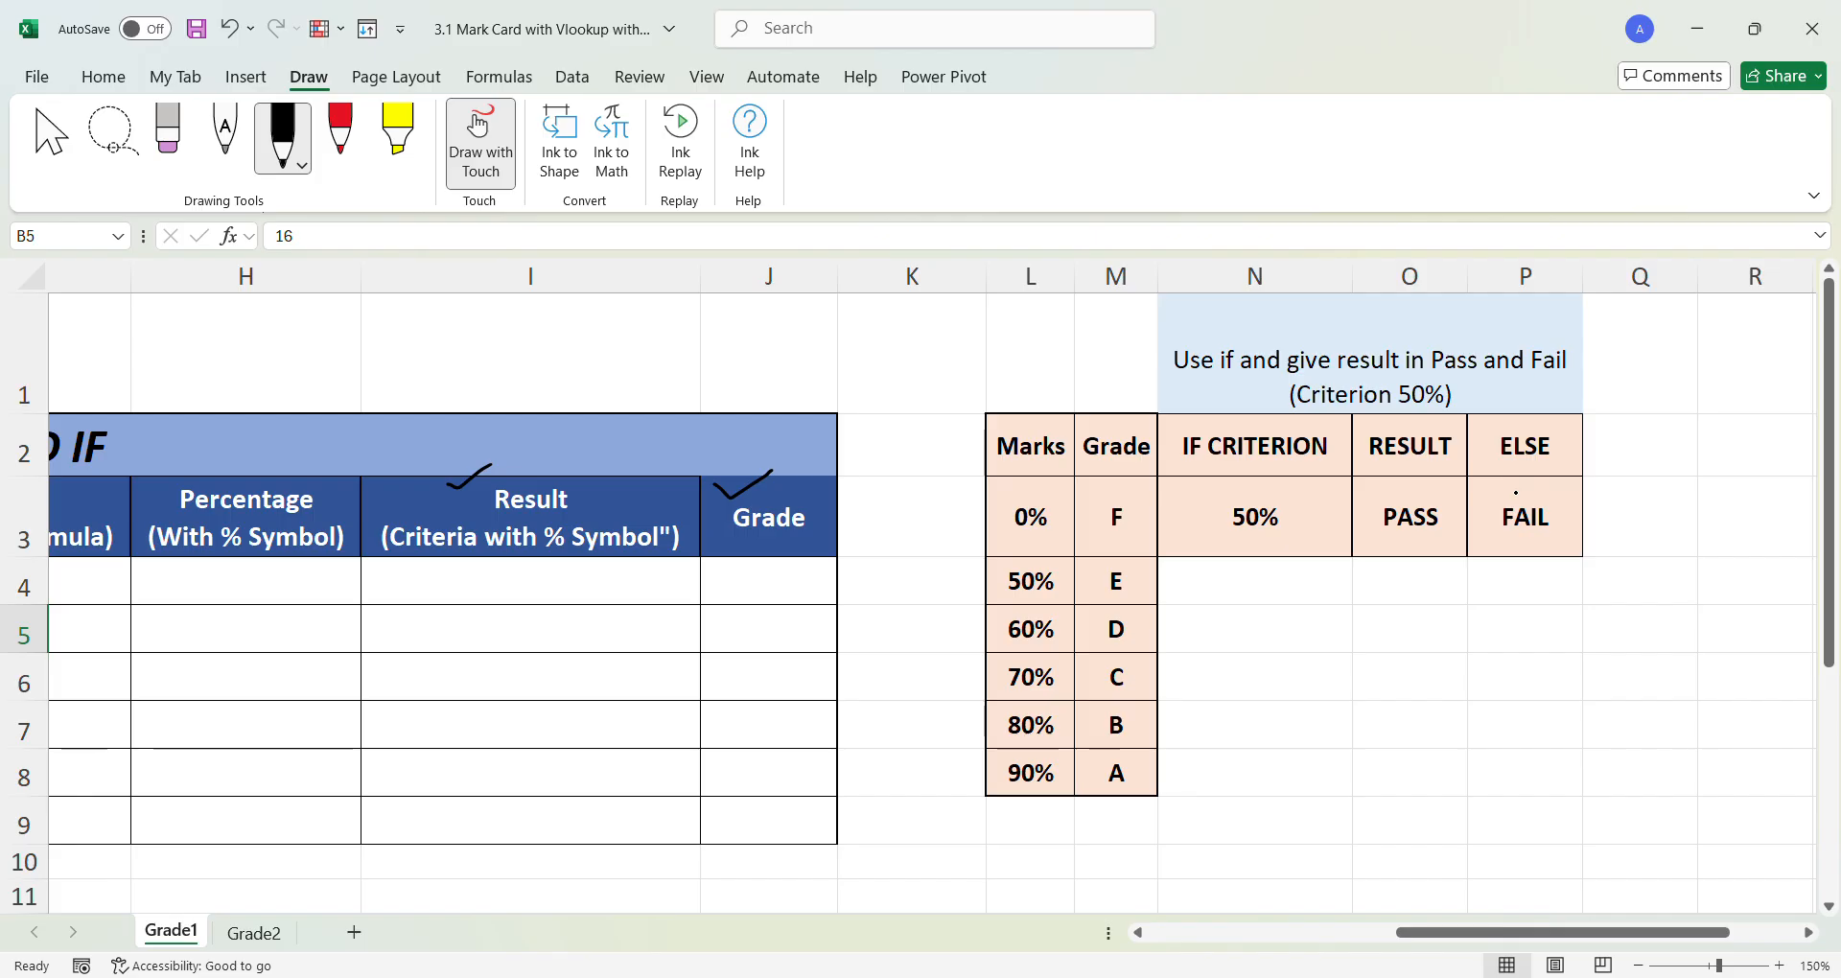
mouse_move(1565, 419)
mouse_down()
mouse_move(1346, 396)
mouse_move(1170, 479)
mouse_move(1553, 610)
mouse_move(1571, 415)
mouse_up()
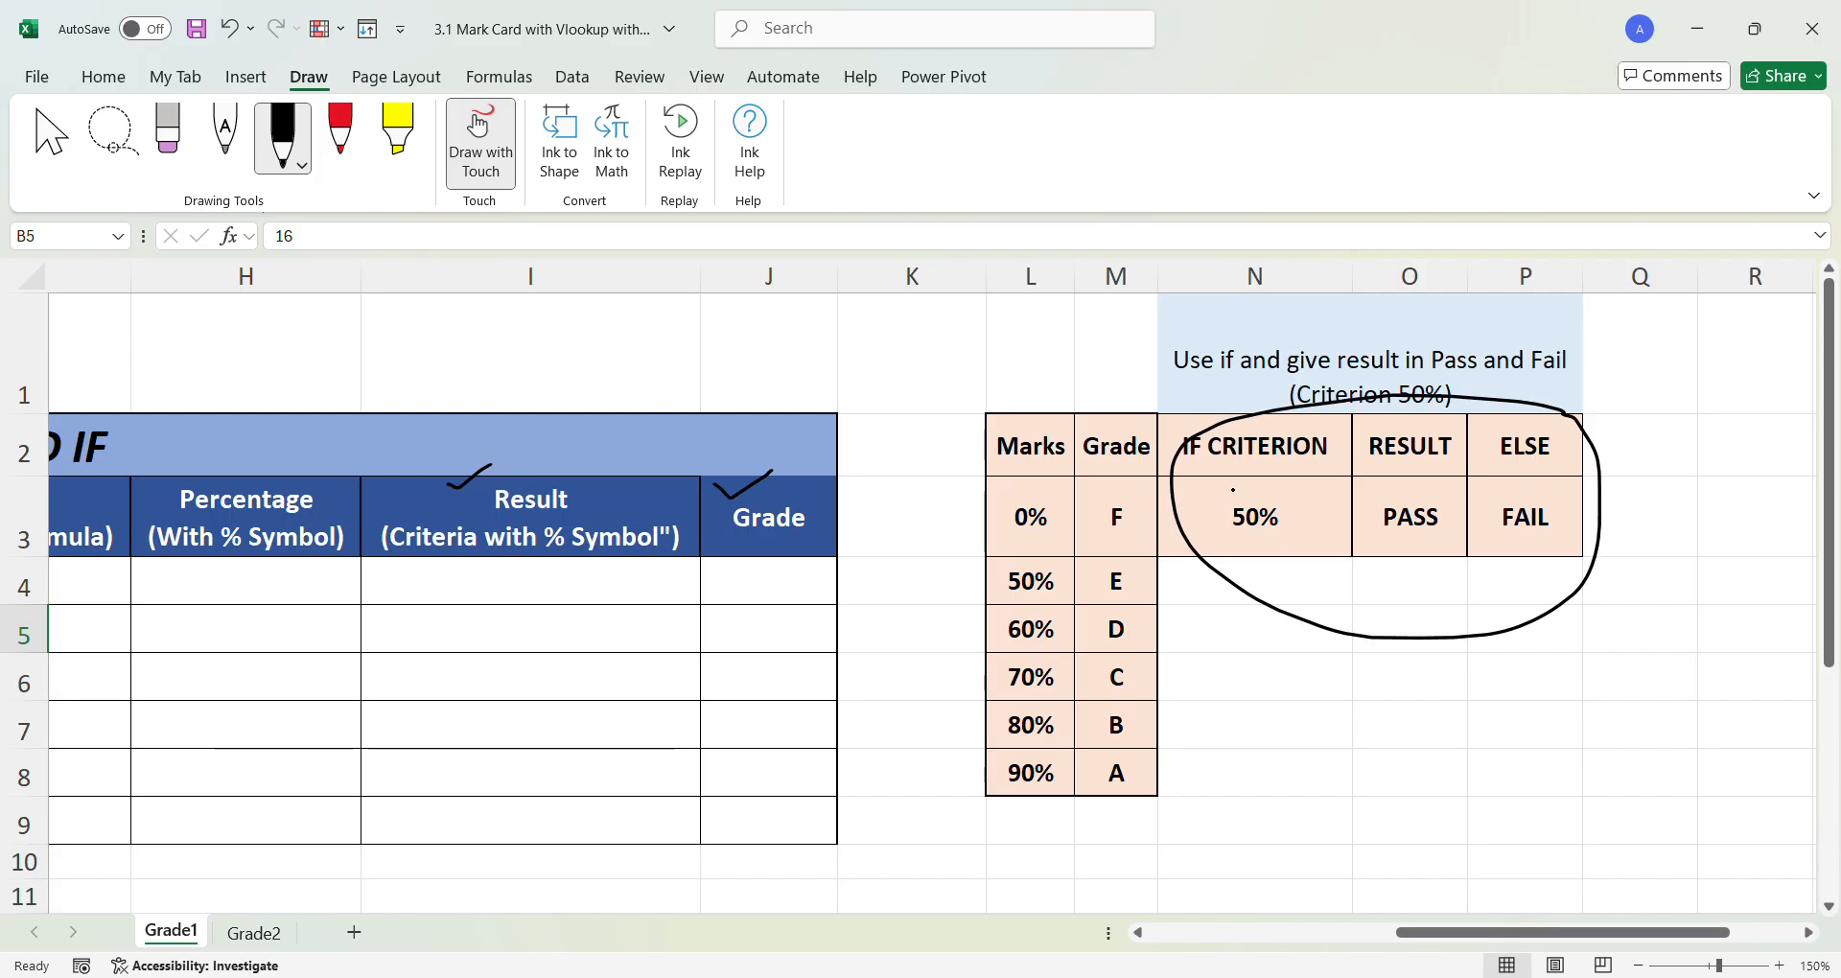
mouse_move(1281, 495)
mouse_down()
mouse_move(1295, 509)
mouse_move(1332, 478)
mouse_up()
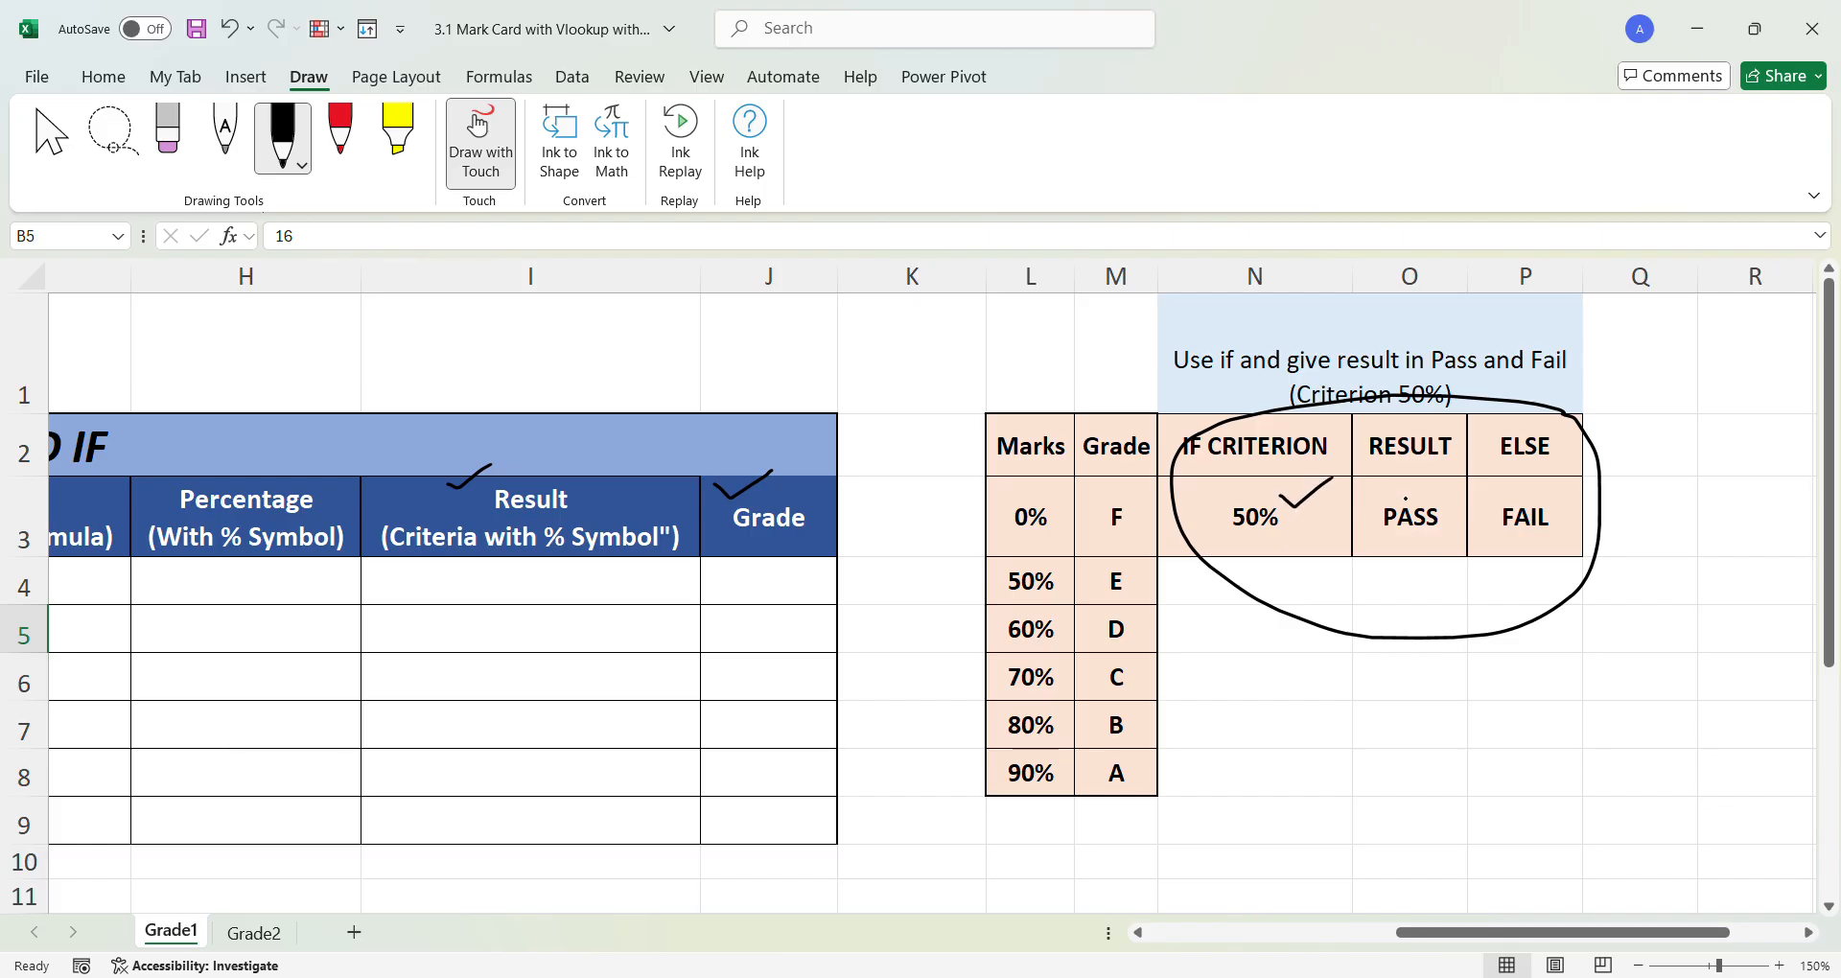
drag(1405, 496, 1435, 496)
mouse_move(1209, 525)
mouse_down()
mouse_move(1191, 542)
mouse_move(1235, 524)
mouse_move(1219, 541)
mouse_move(1248, 541)
mouse_up()
mouse_move(1076, 359)
mouse_down()
mouse_move(1115, 414)
mouse_move(1129, 400)
mouse_move(918, 485)
mouse_move(961, 744)
mouse_move(1170, 765)
mouse_move(1195, 551)
mouse_move(1112, 429)
mouse_up()
mouse_move(1024, 816)
mouse_down()
mouse_move(1026, 832)
mouse_move(1143, 834)
mouse_up()
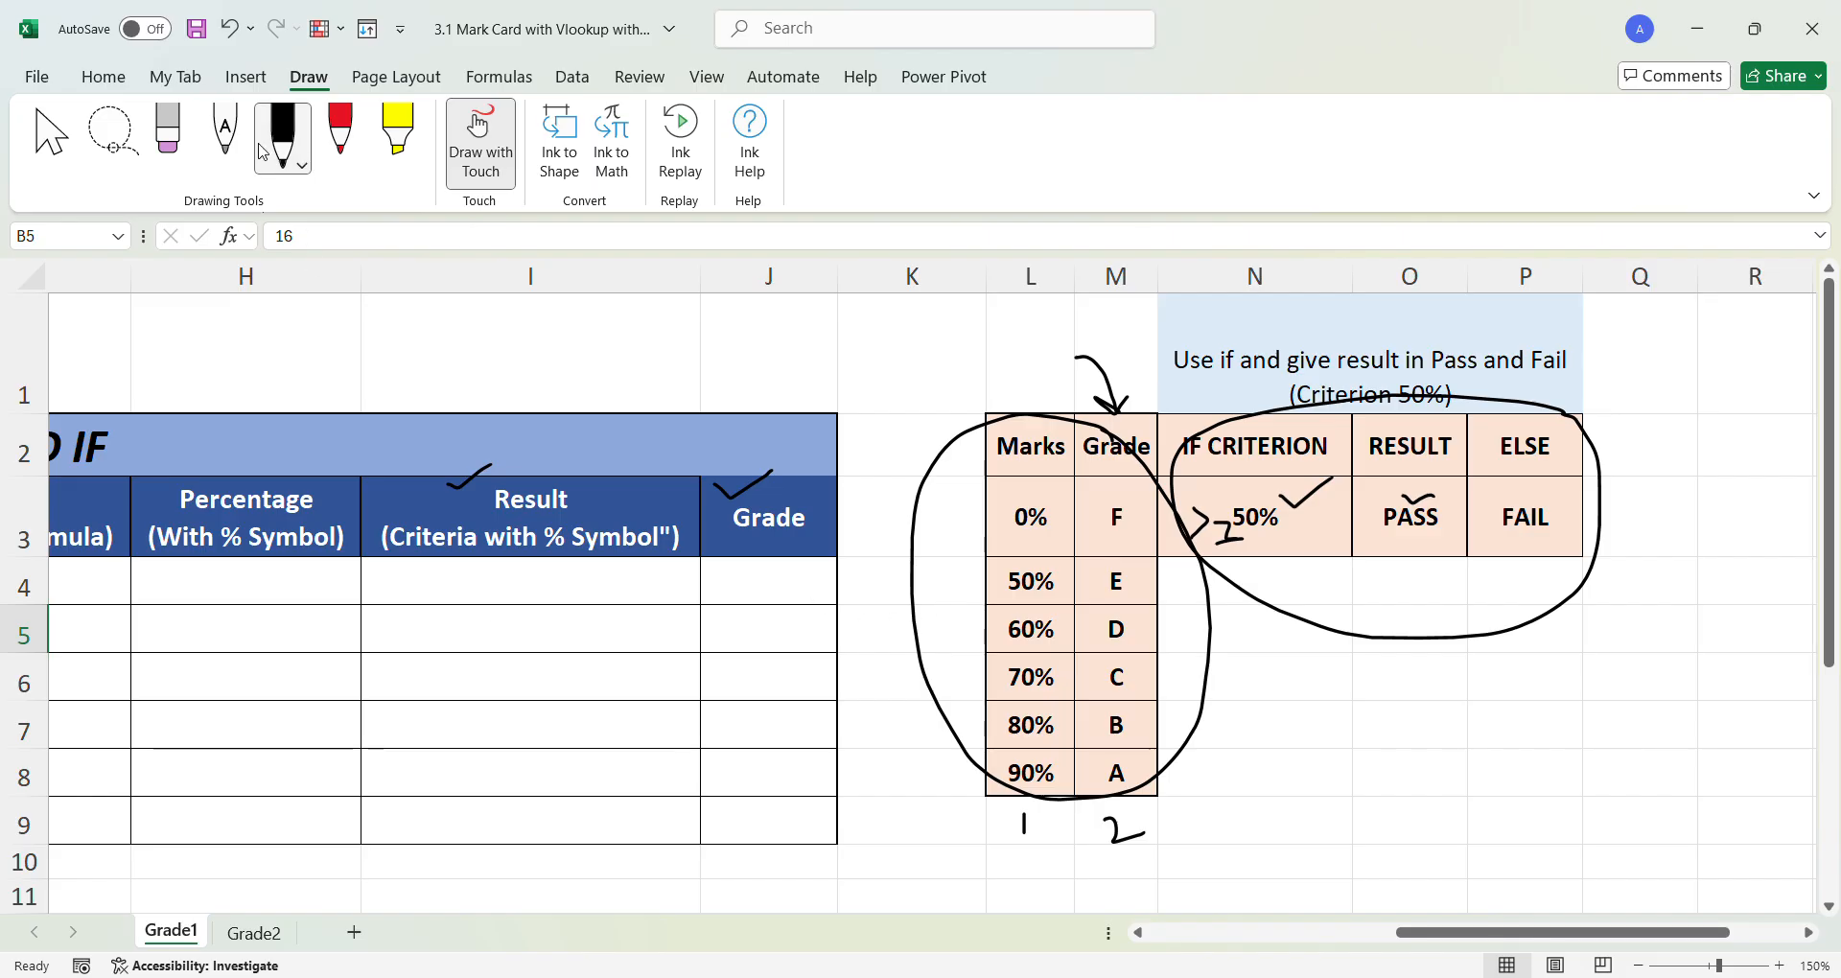
- Erase the ink annotations from the Result and Grade headings and the two criteria tables
click(168, 136)
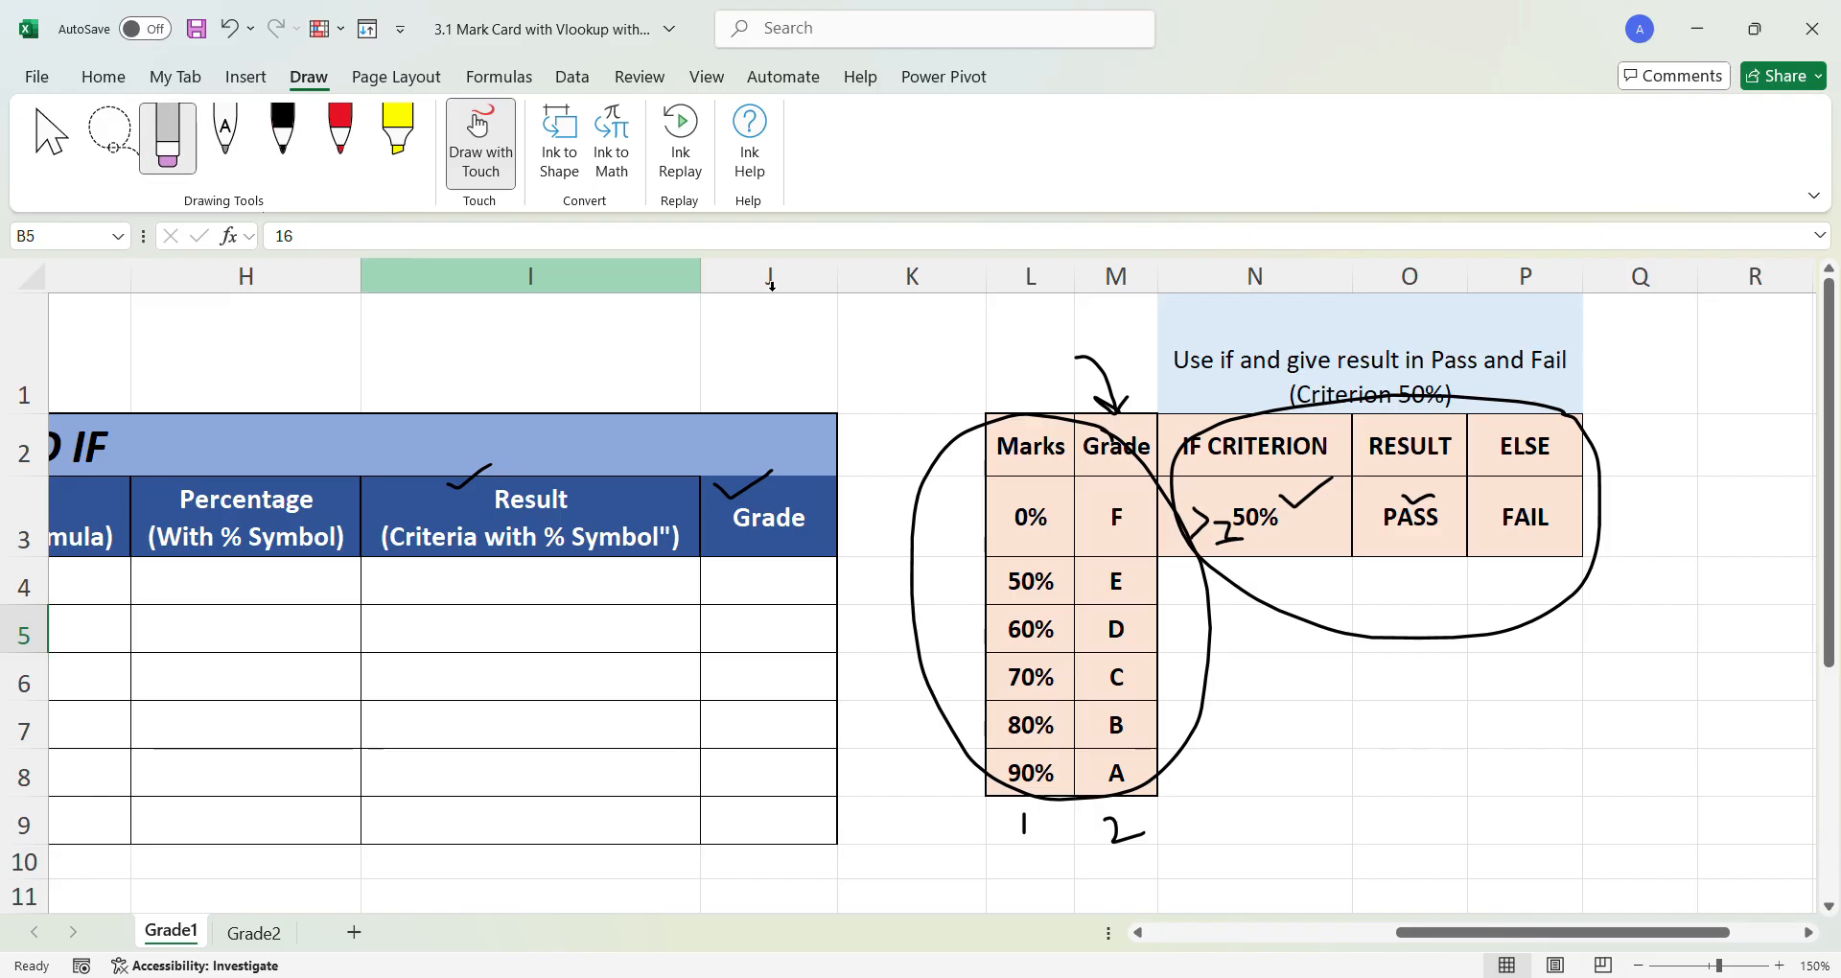
mouse_move(915, 443)
mouse_down()
mouse_move(1373, 387)
mouse_move(1158, 518)
mouse_move(1232, 736)
mouse_move(1112, 820)
mouse_move(1298, 526)
mouse_move(762, 548)
mouse_move(366, 494)
mouse_up()
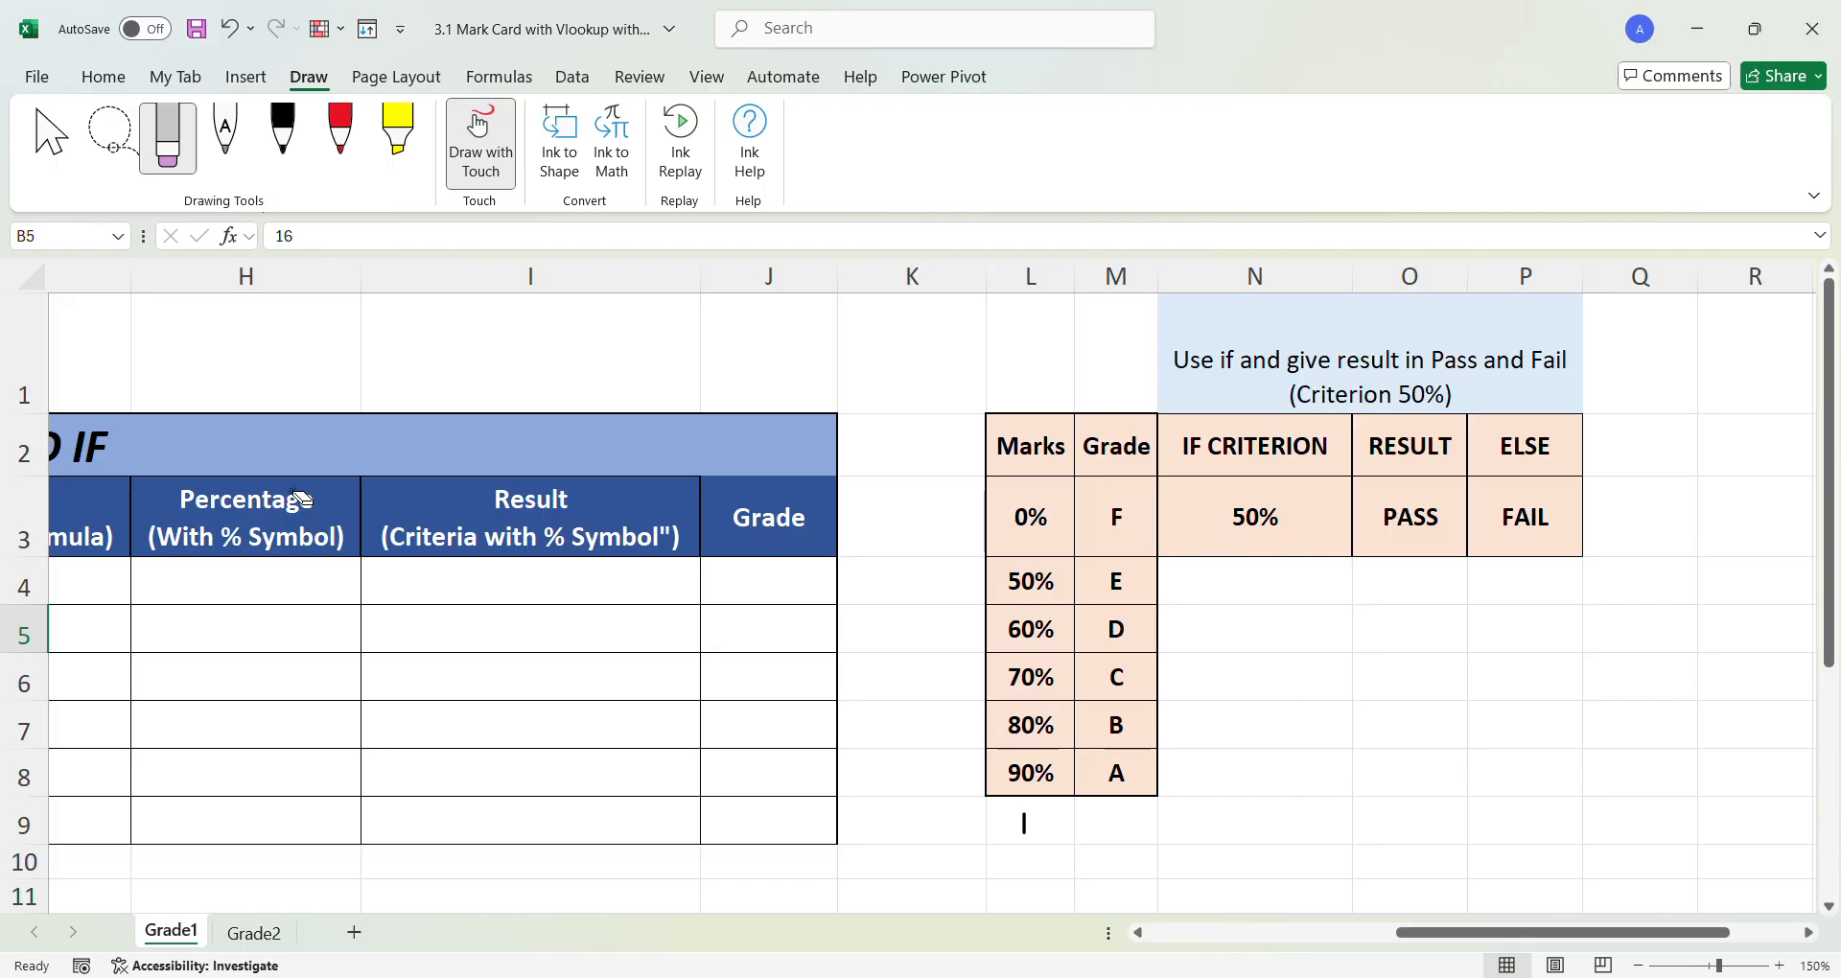
drag(1586, 949, 1371, 928)
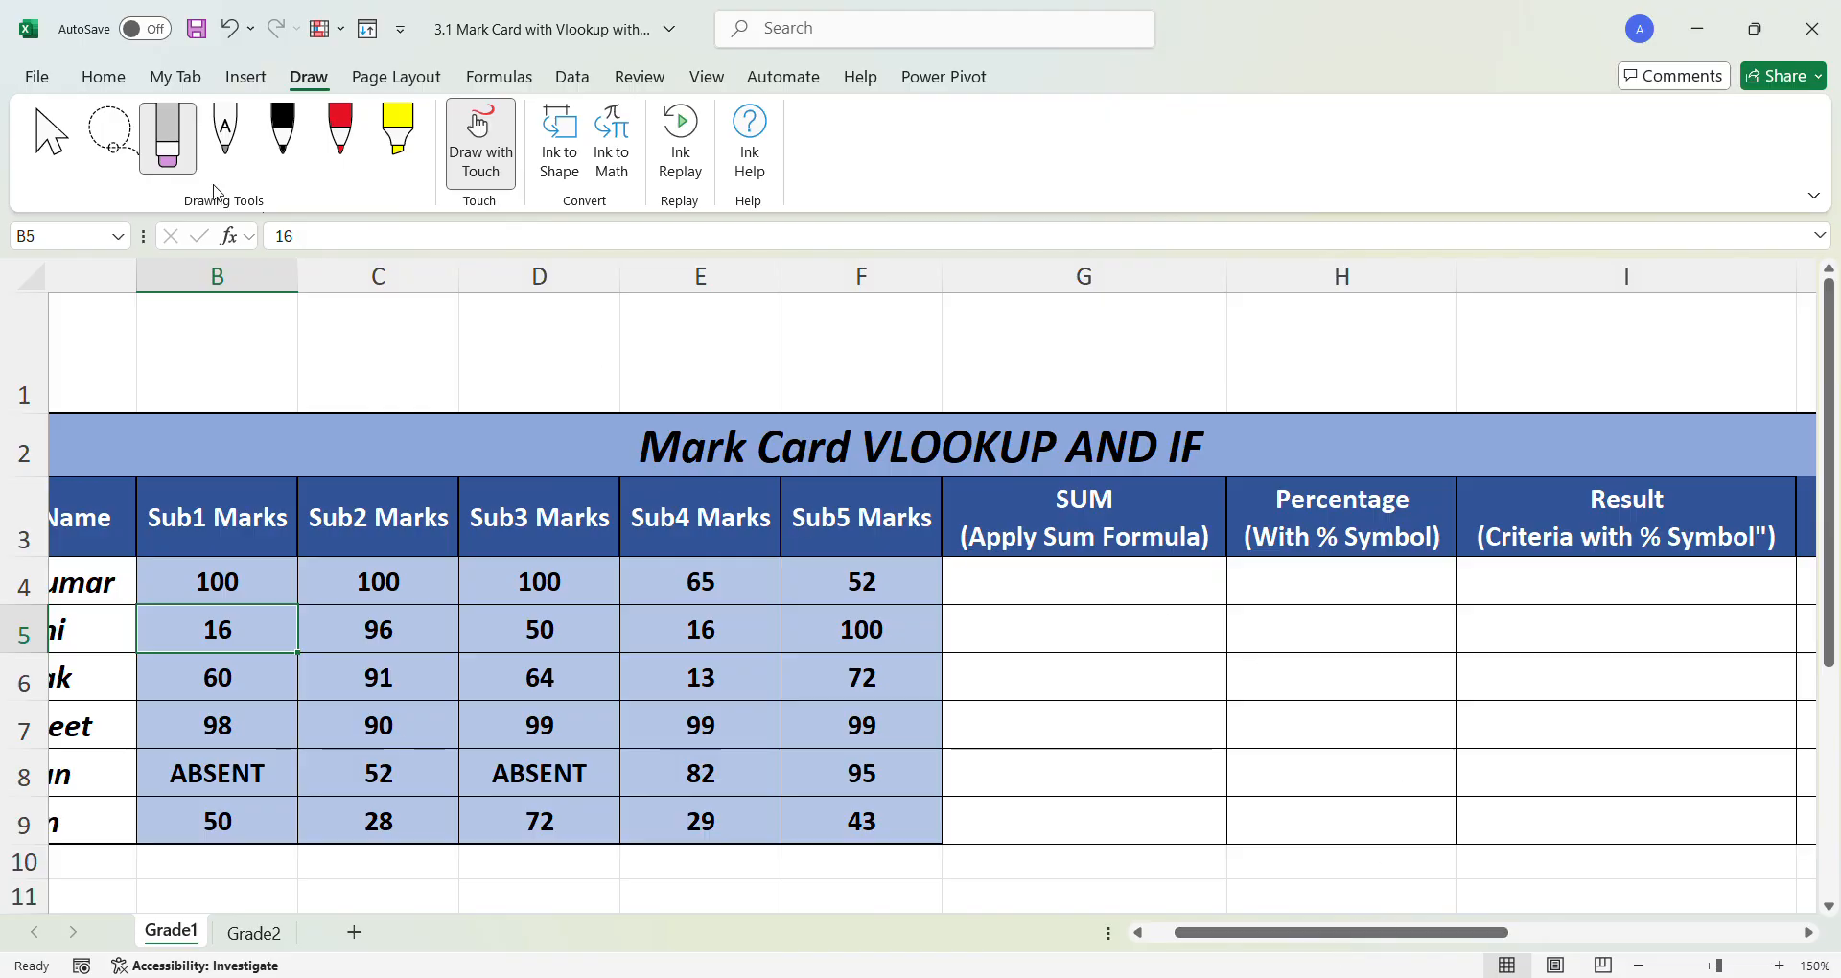
- Leave the inking tools and return to normal cell selection for editing the sheet
click(103, 76)
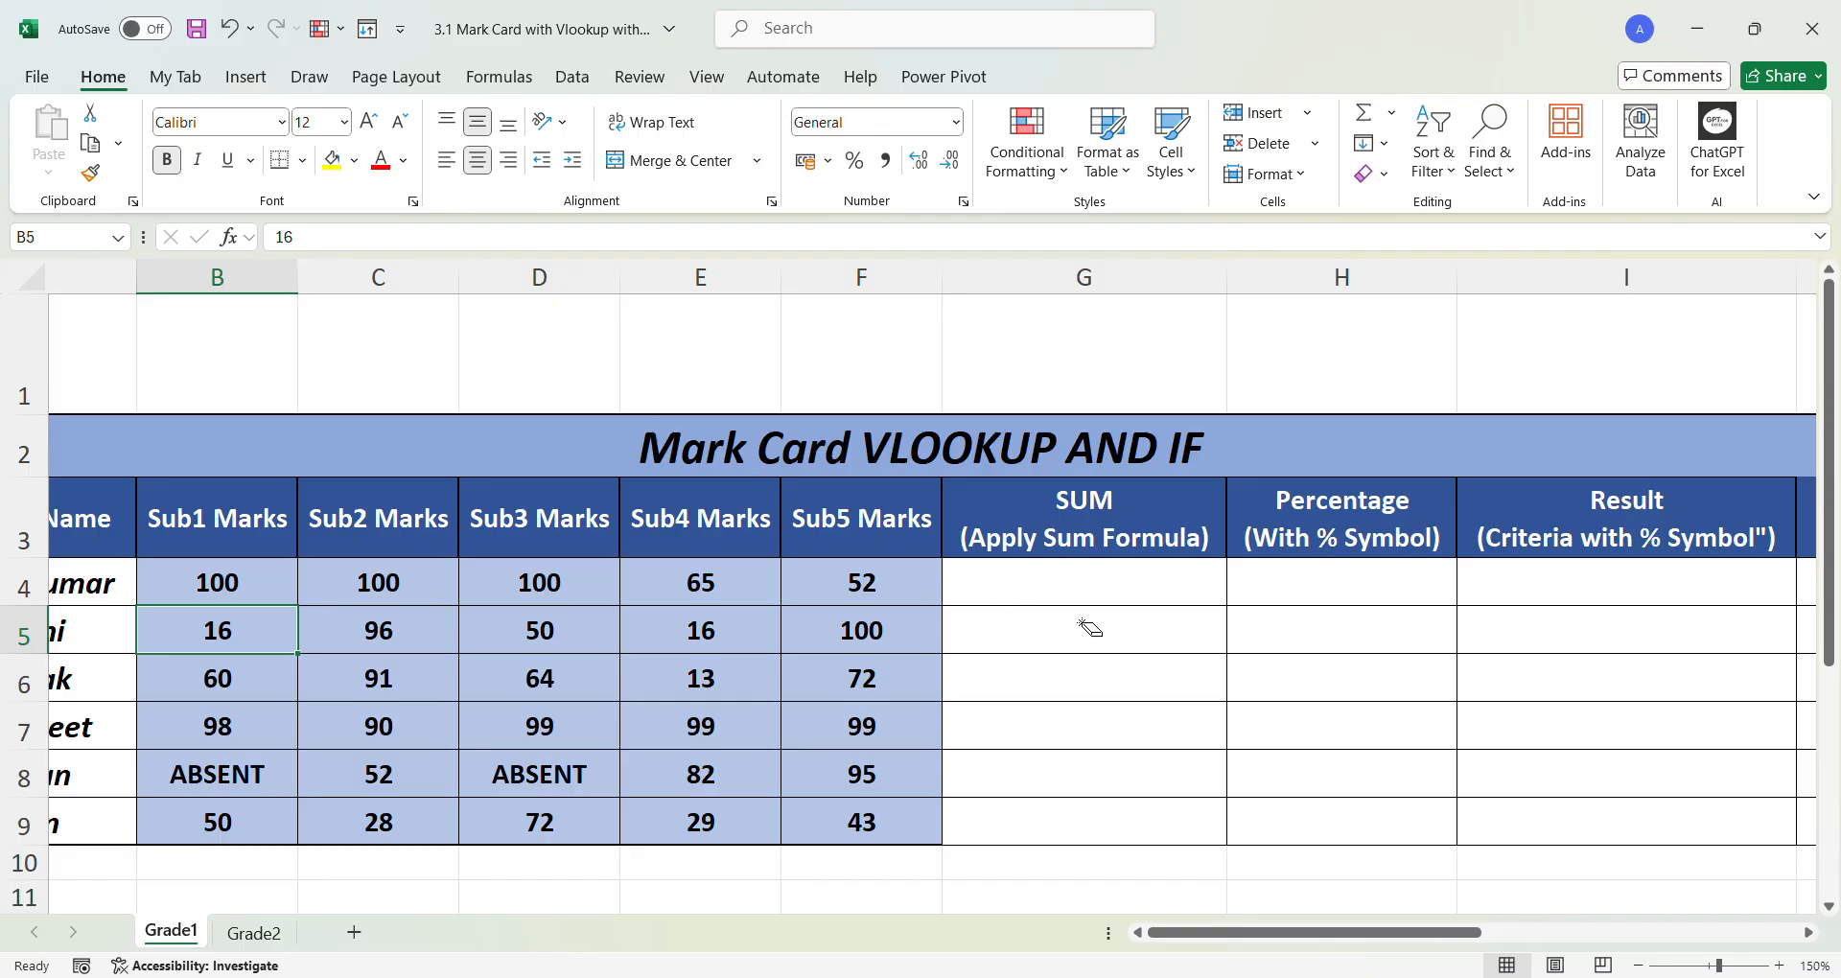
click(309, 79)
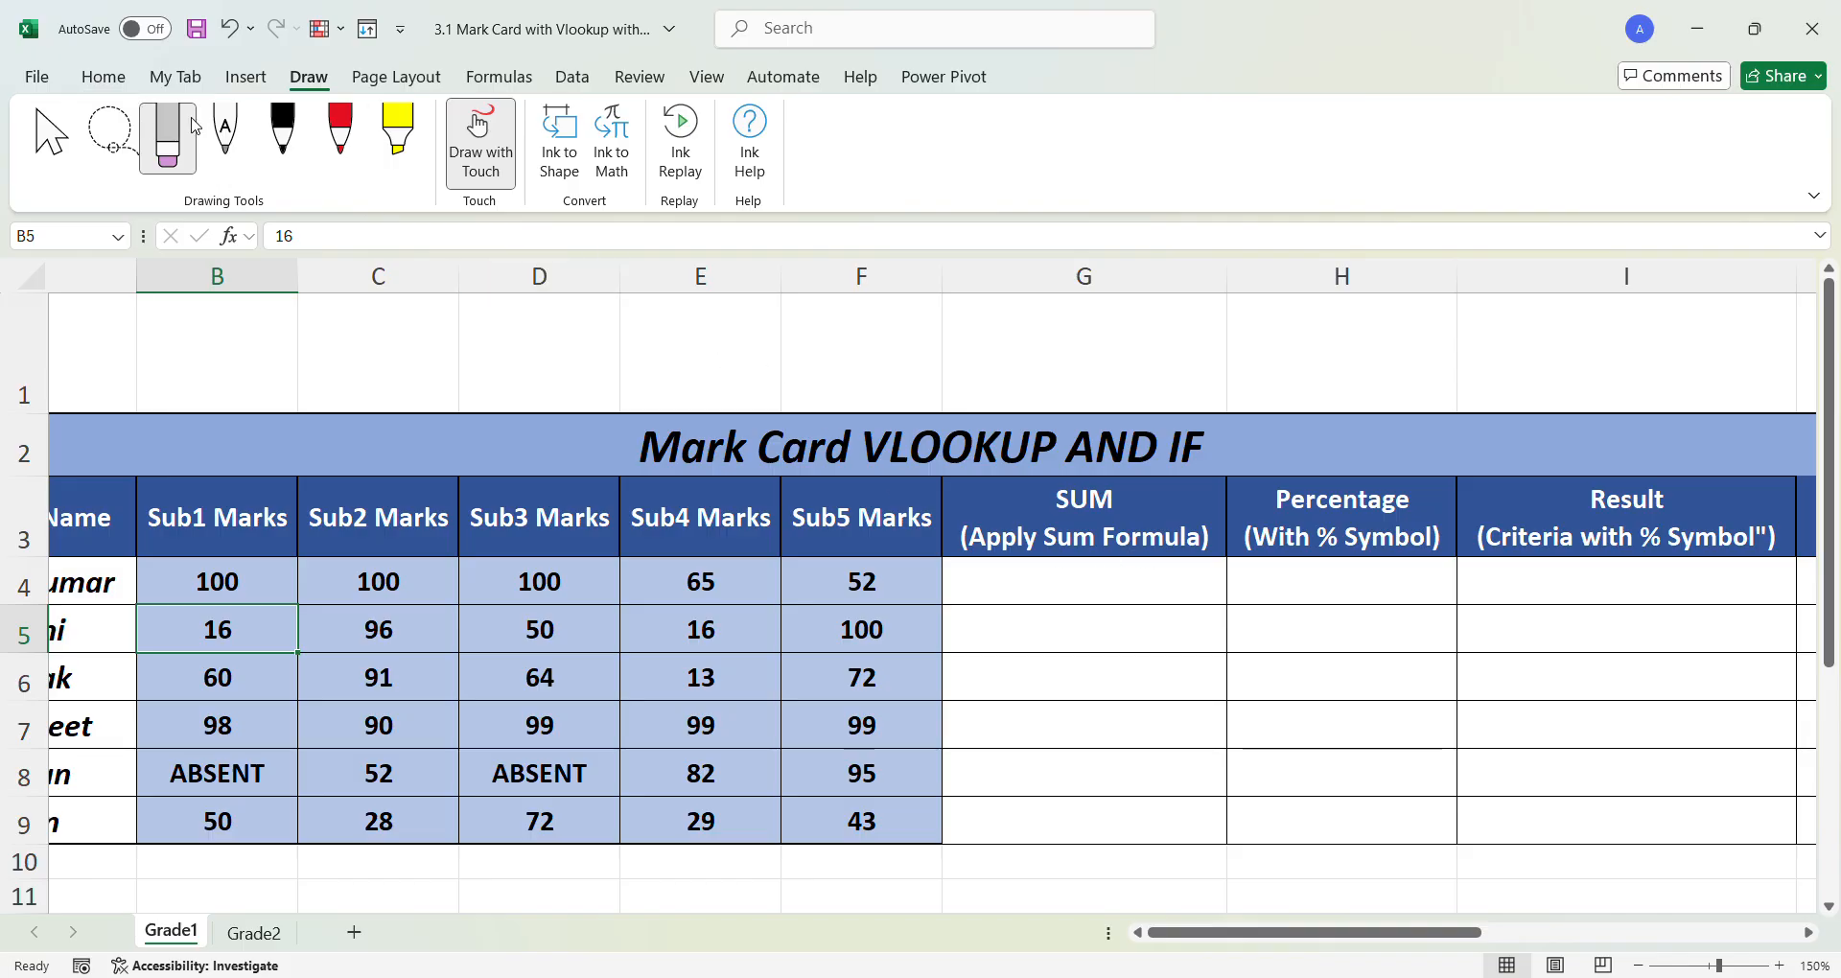
click(275, 136)
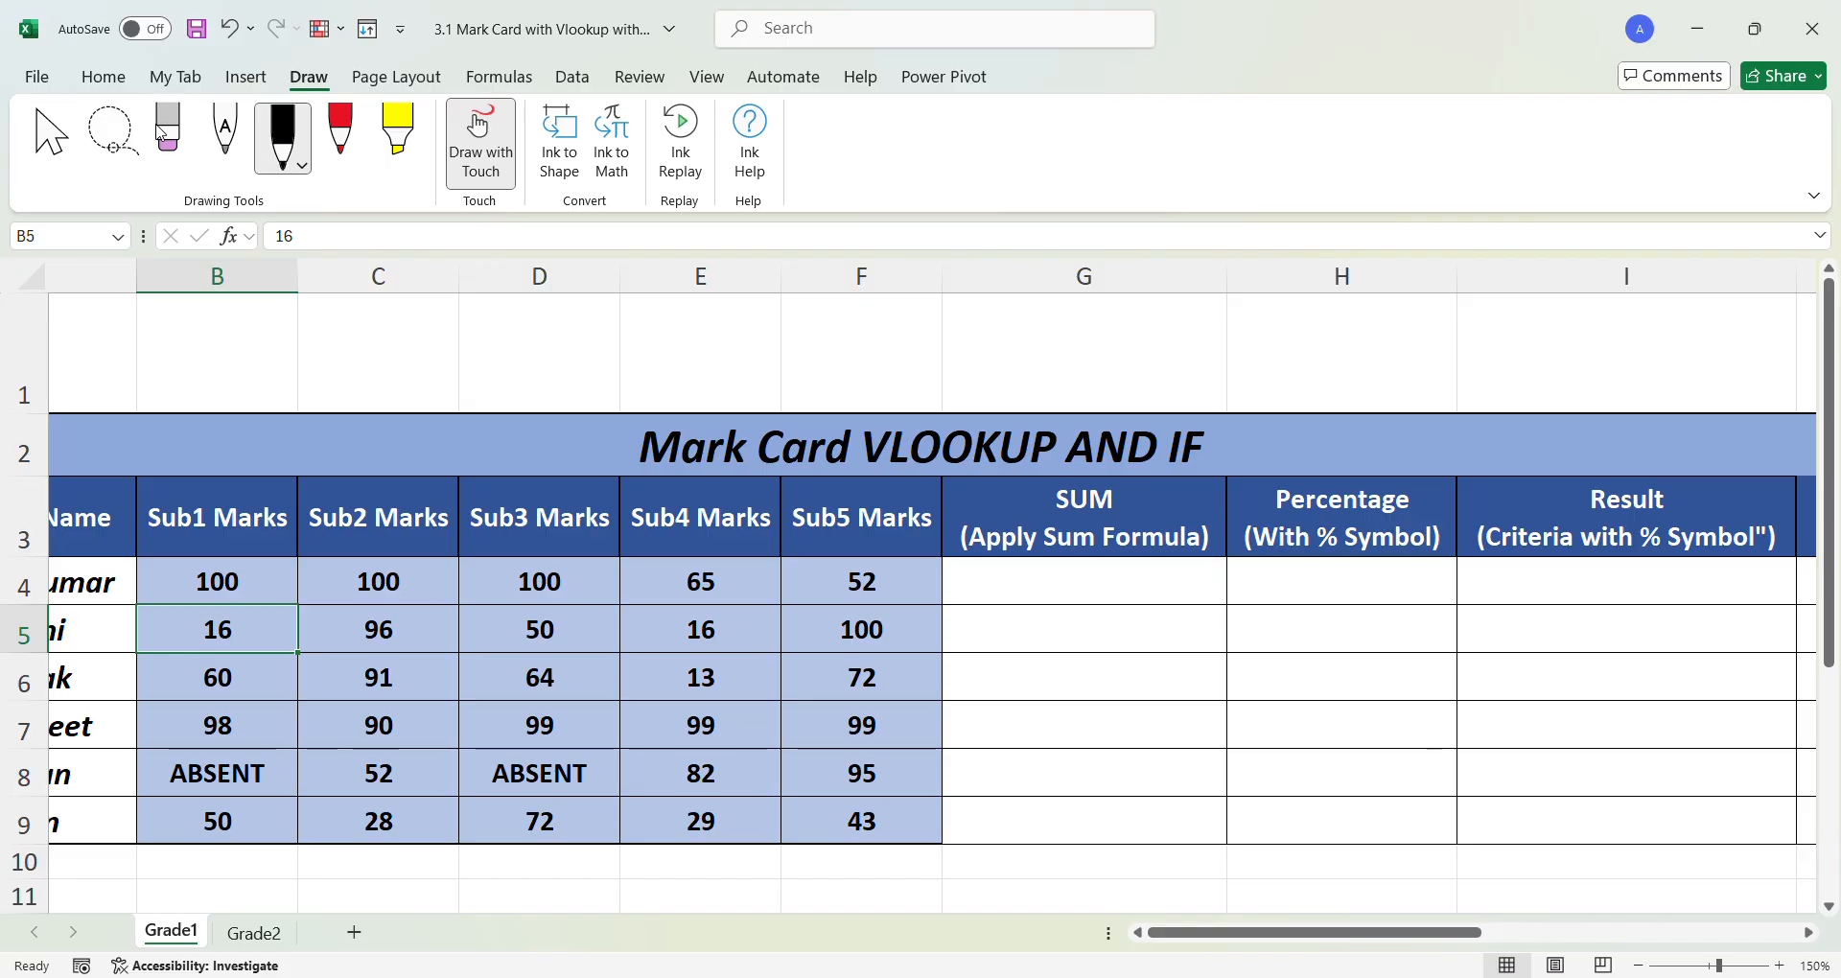
click(50, 131)
click(102, 75)
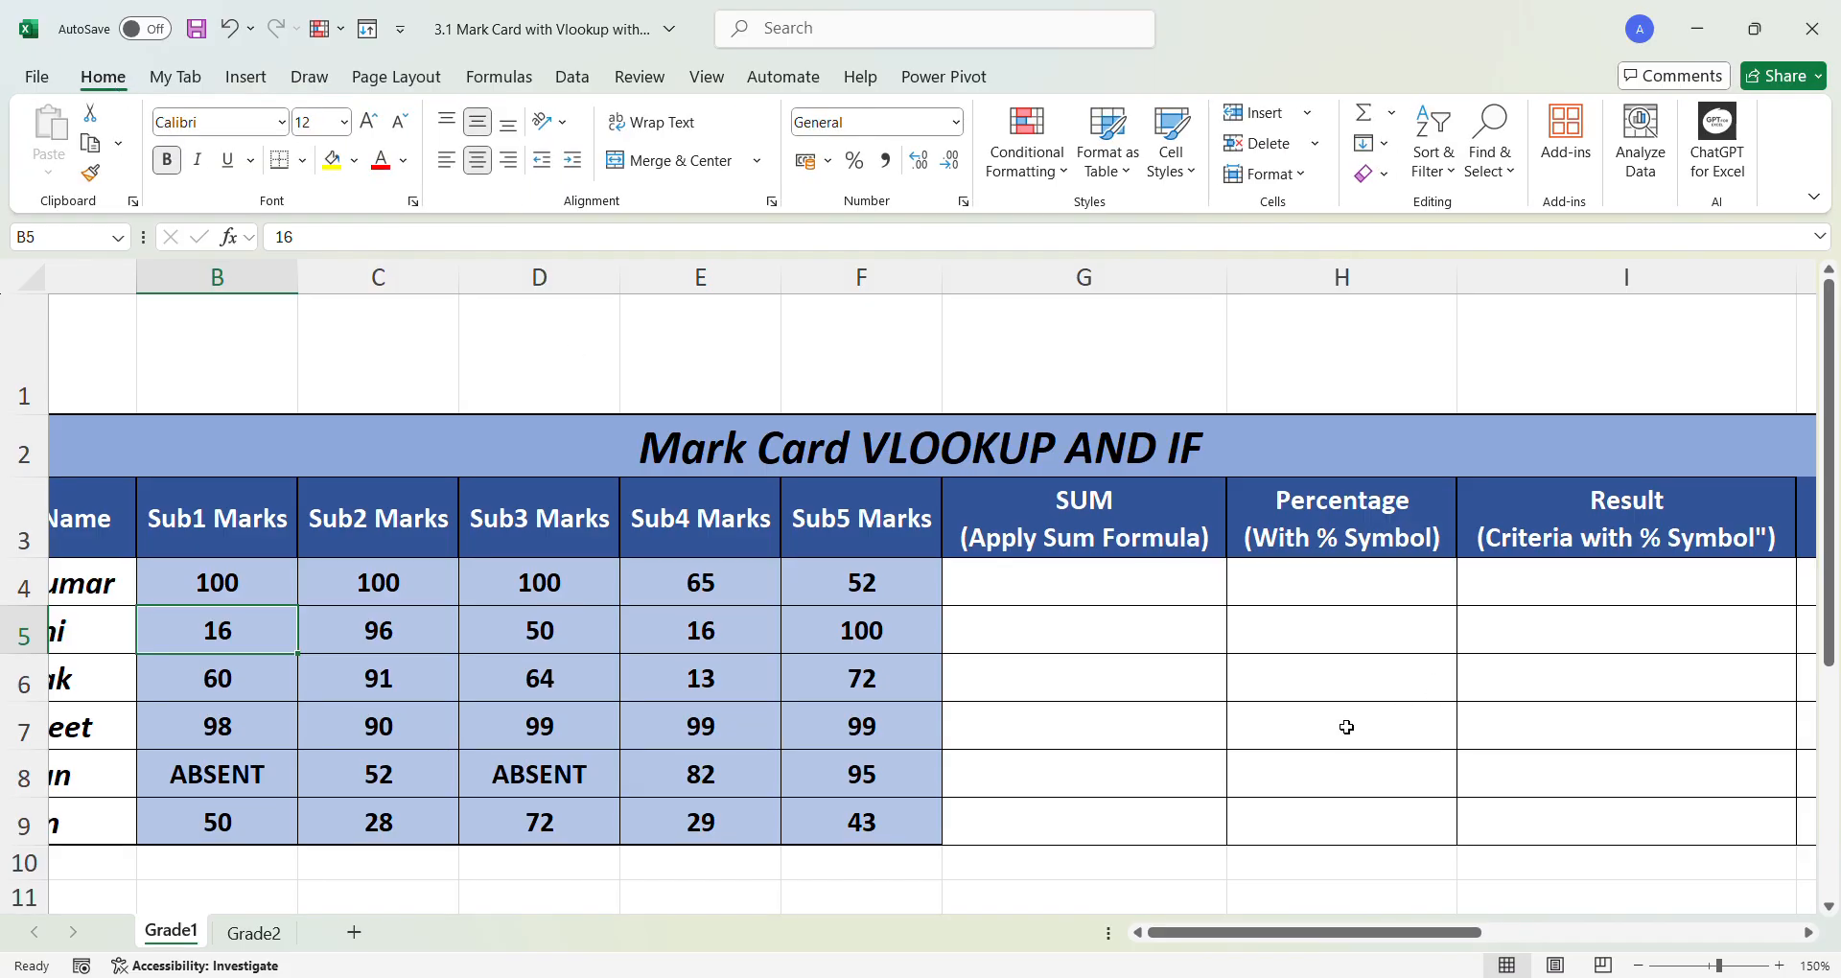
- Enter =SUM(B4:F4) in G4 to total the five subject marks, and fill the formula down to G9
click(1015, 583)
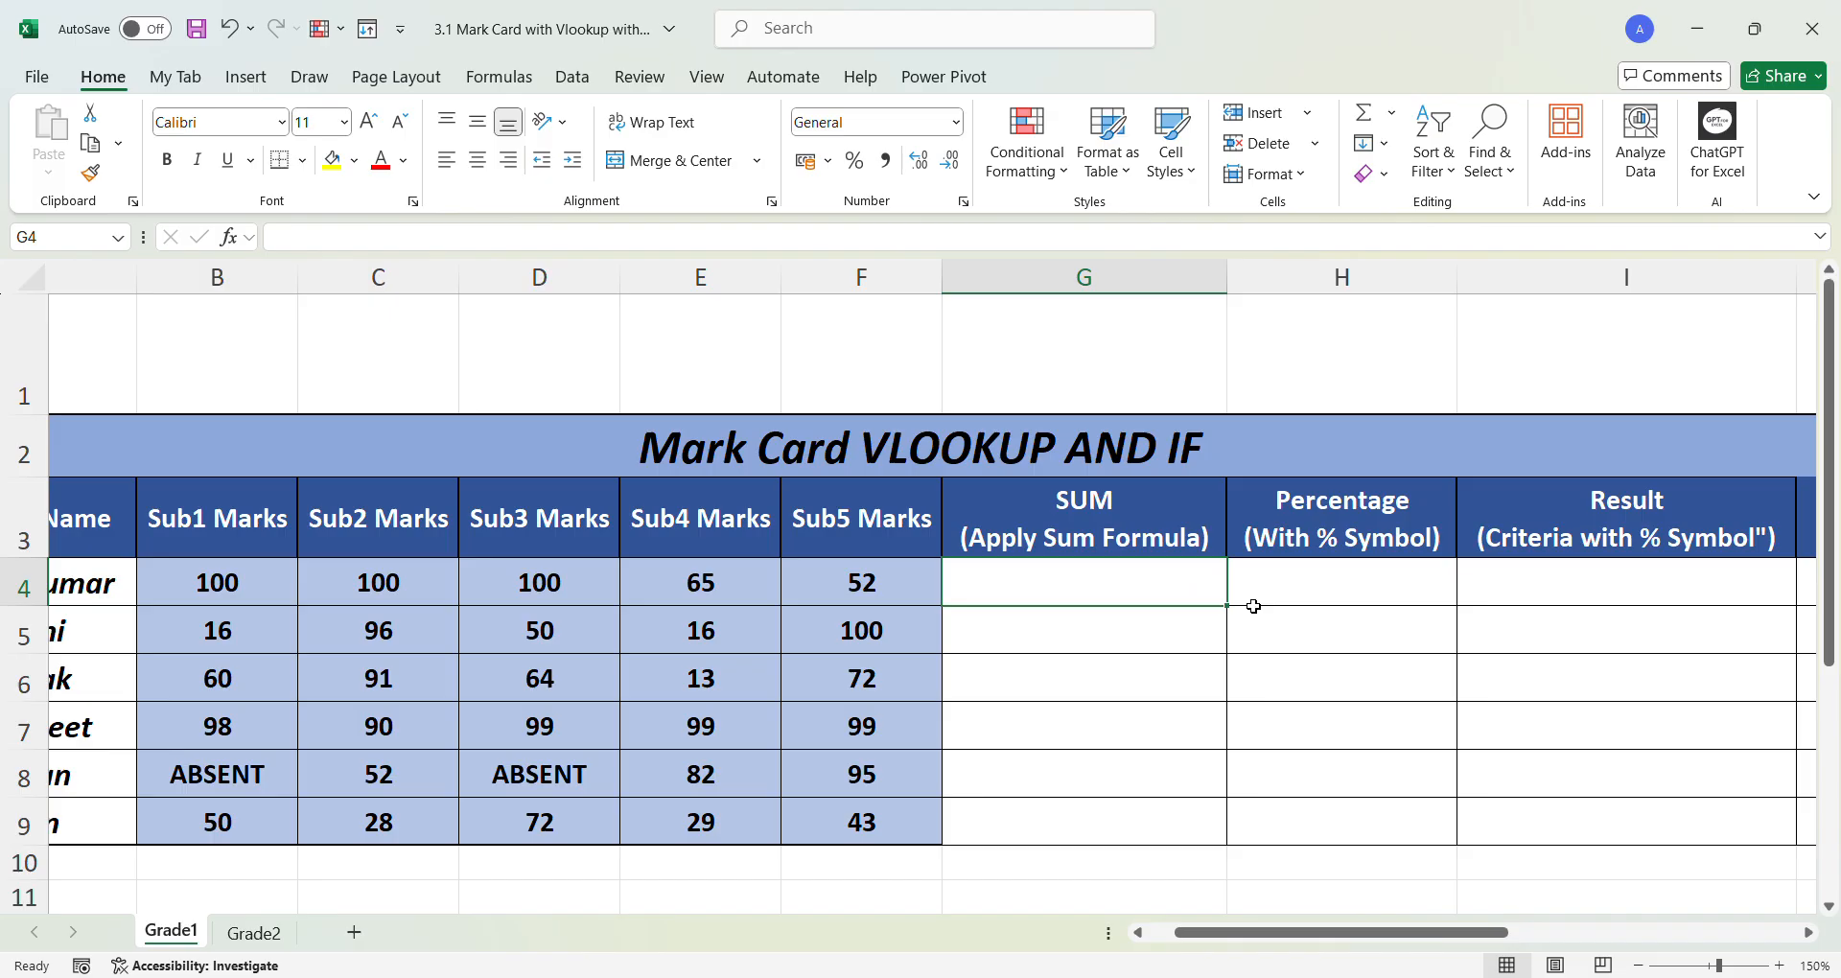
text(=s)
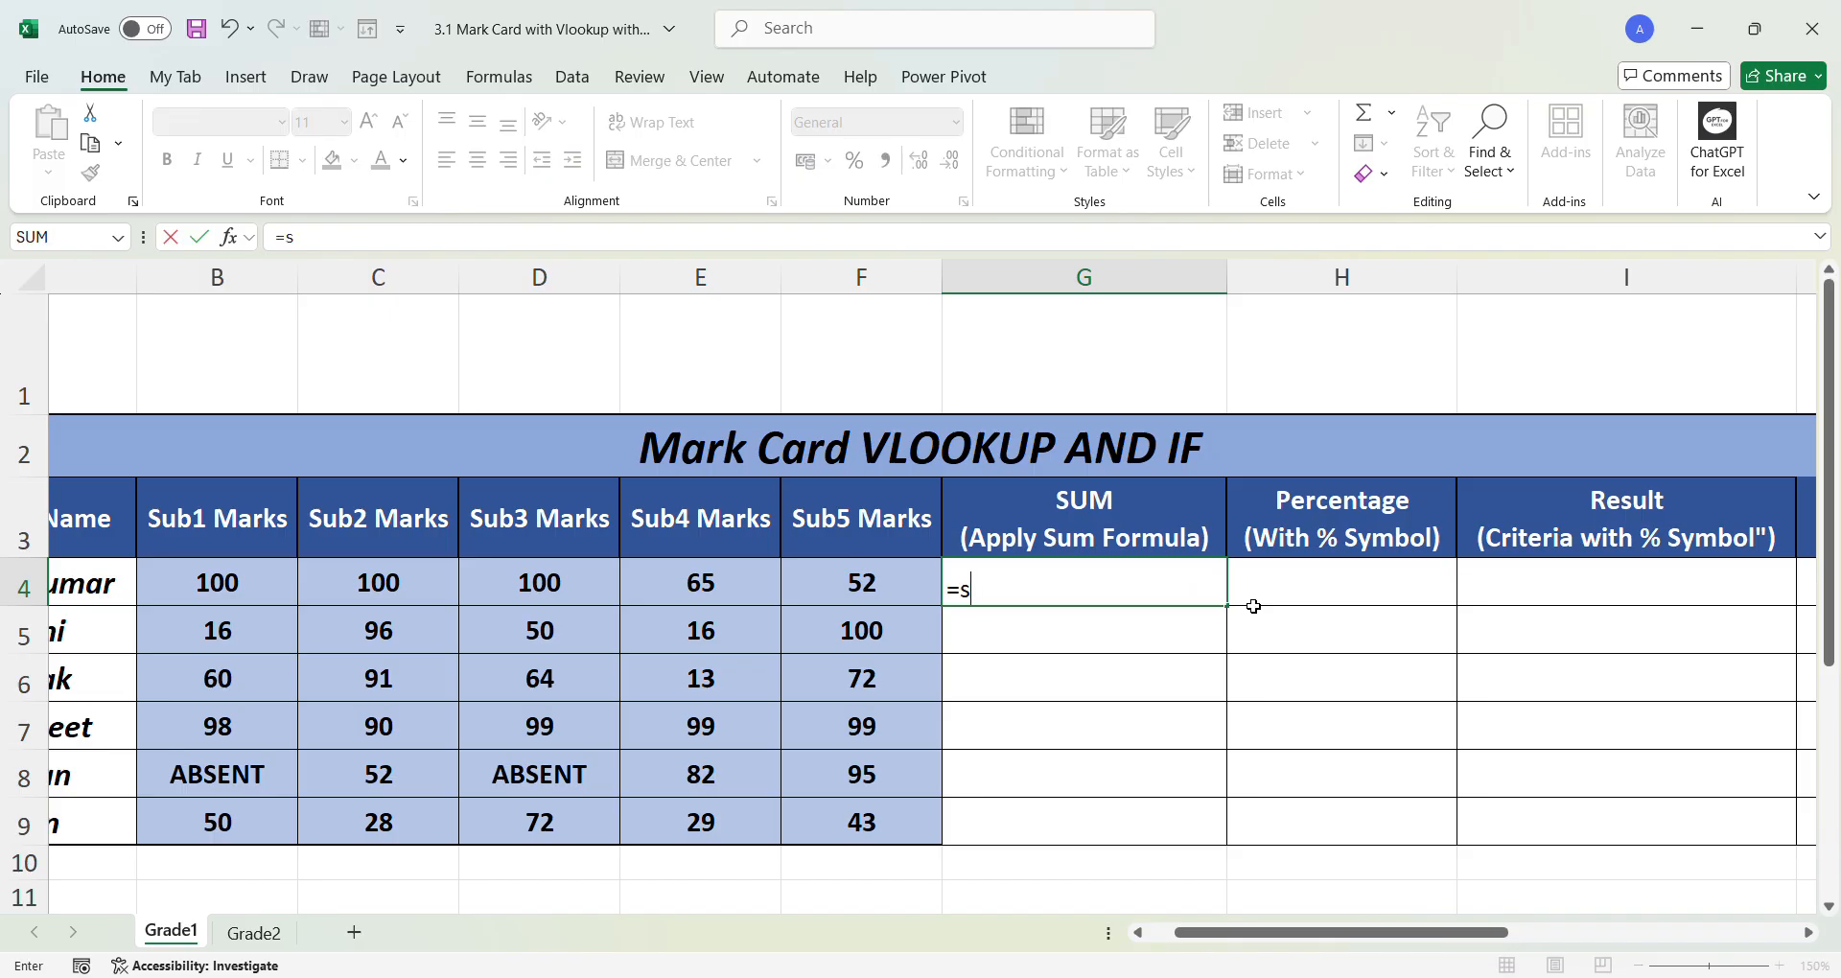
text(um9)
key(BackSpace)
text(()
drag(201, 588, 846, 590)
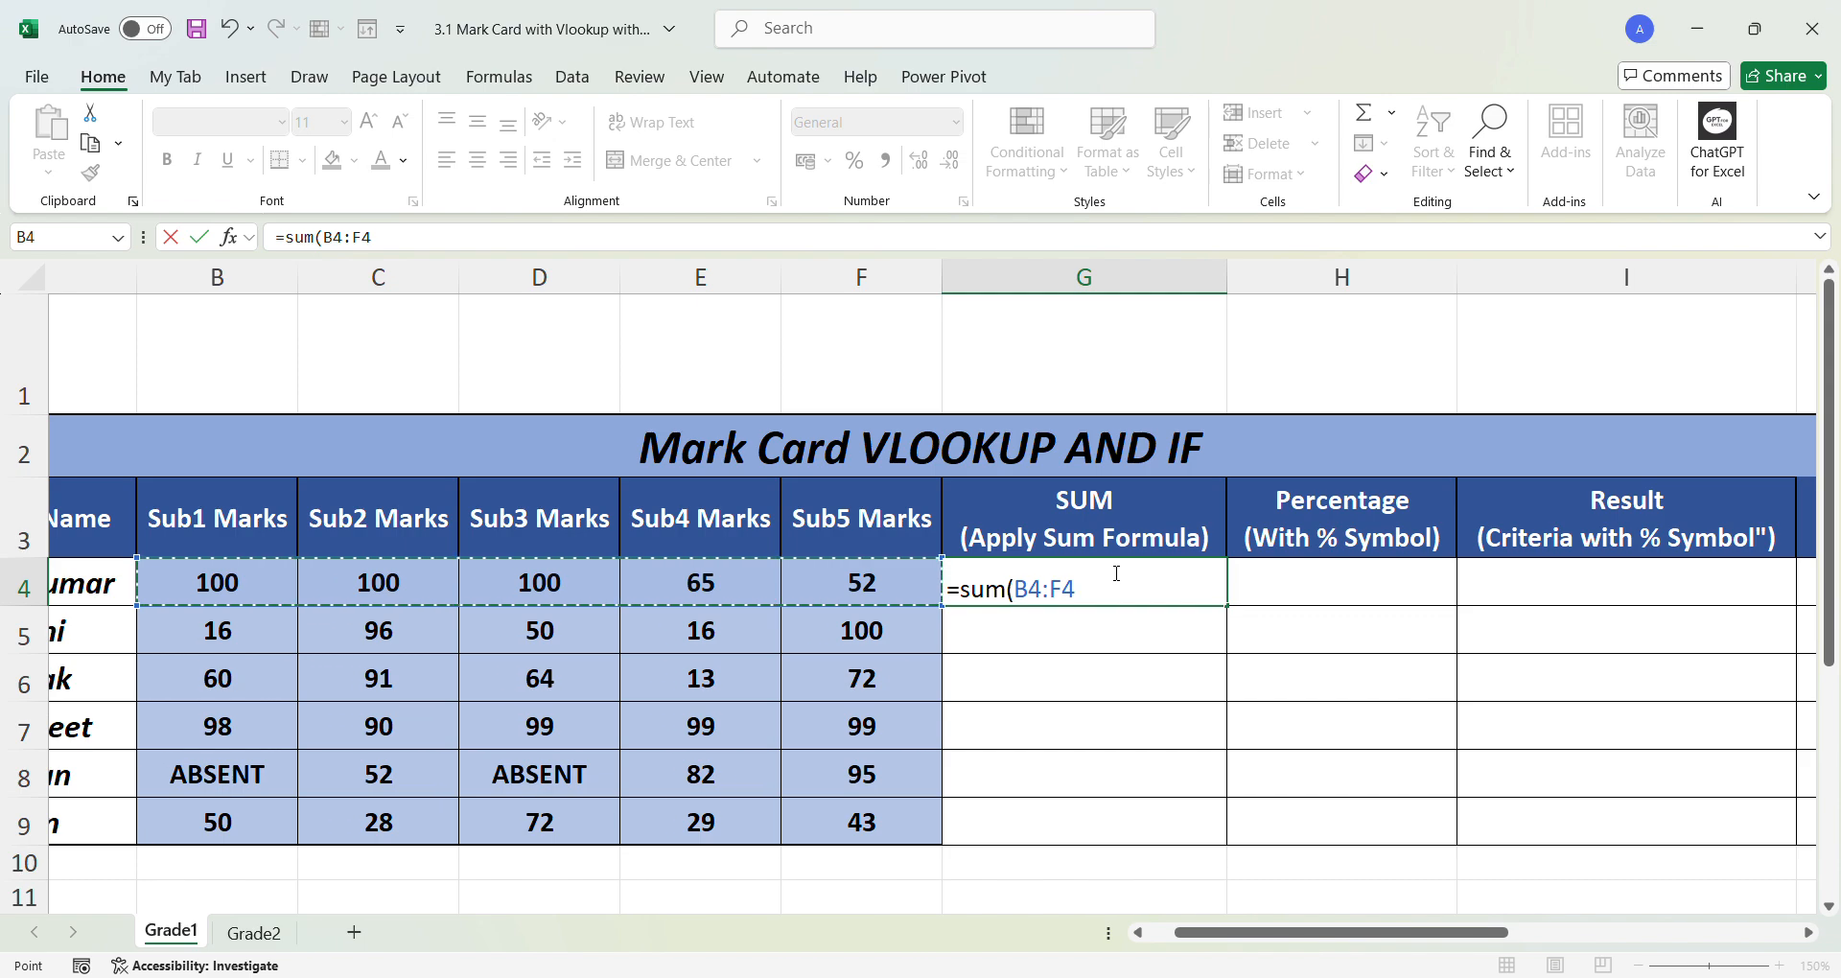
text())
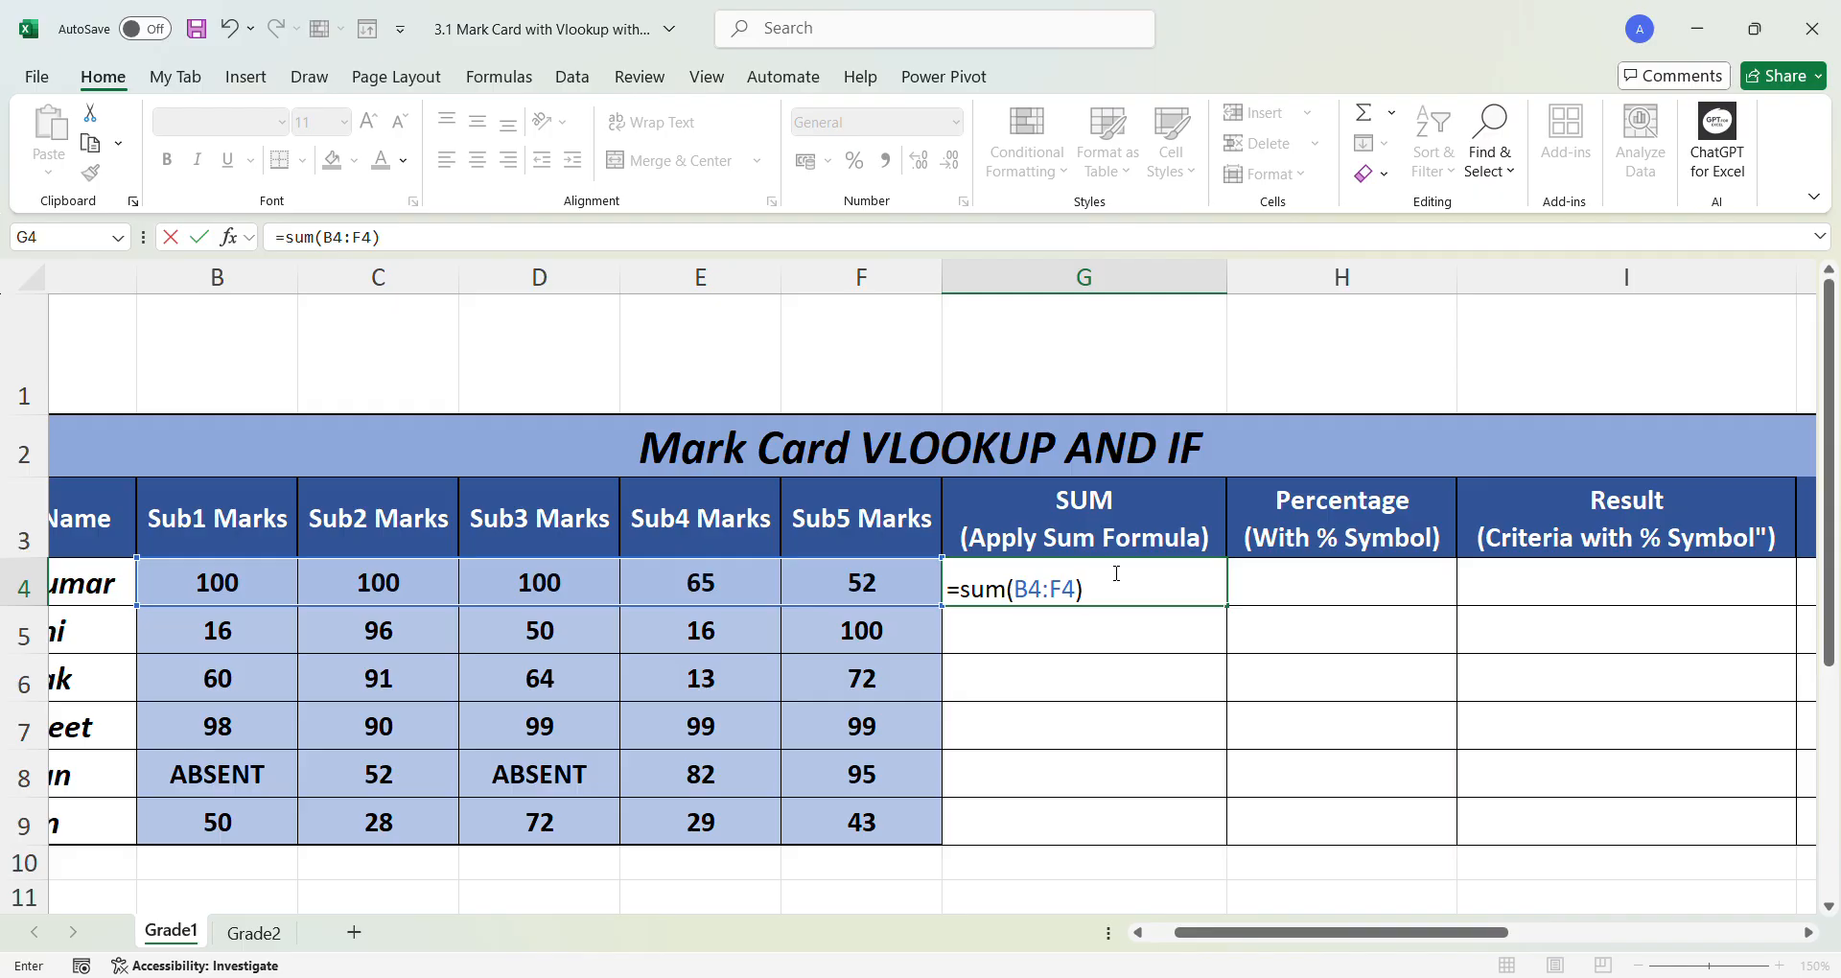
key(Return)
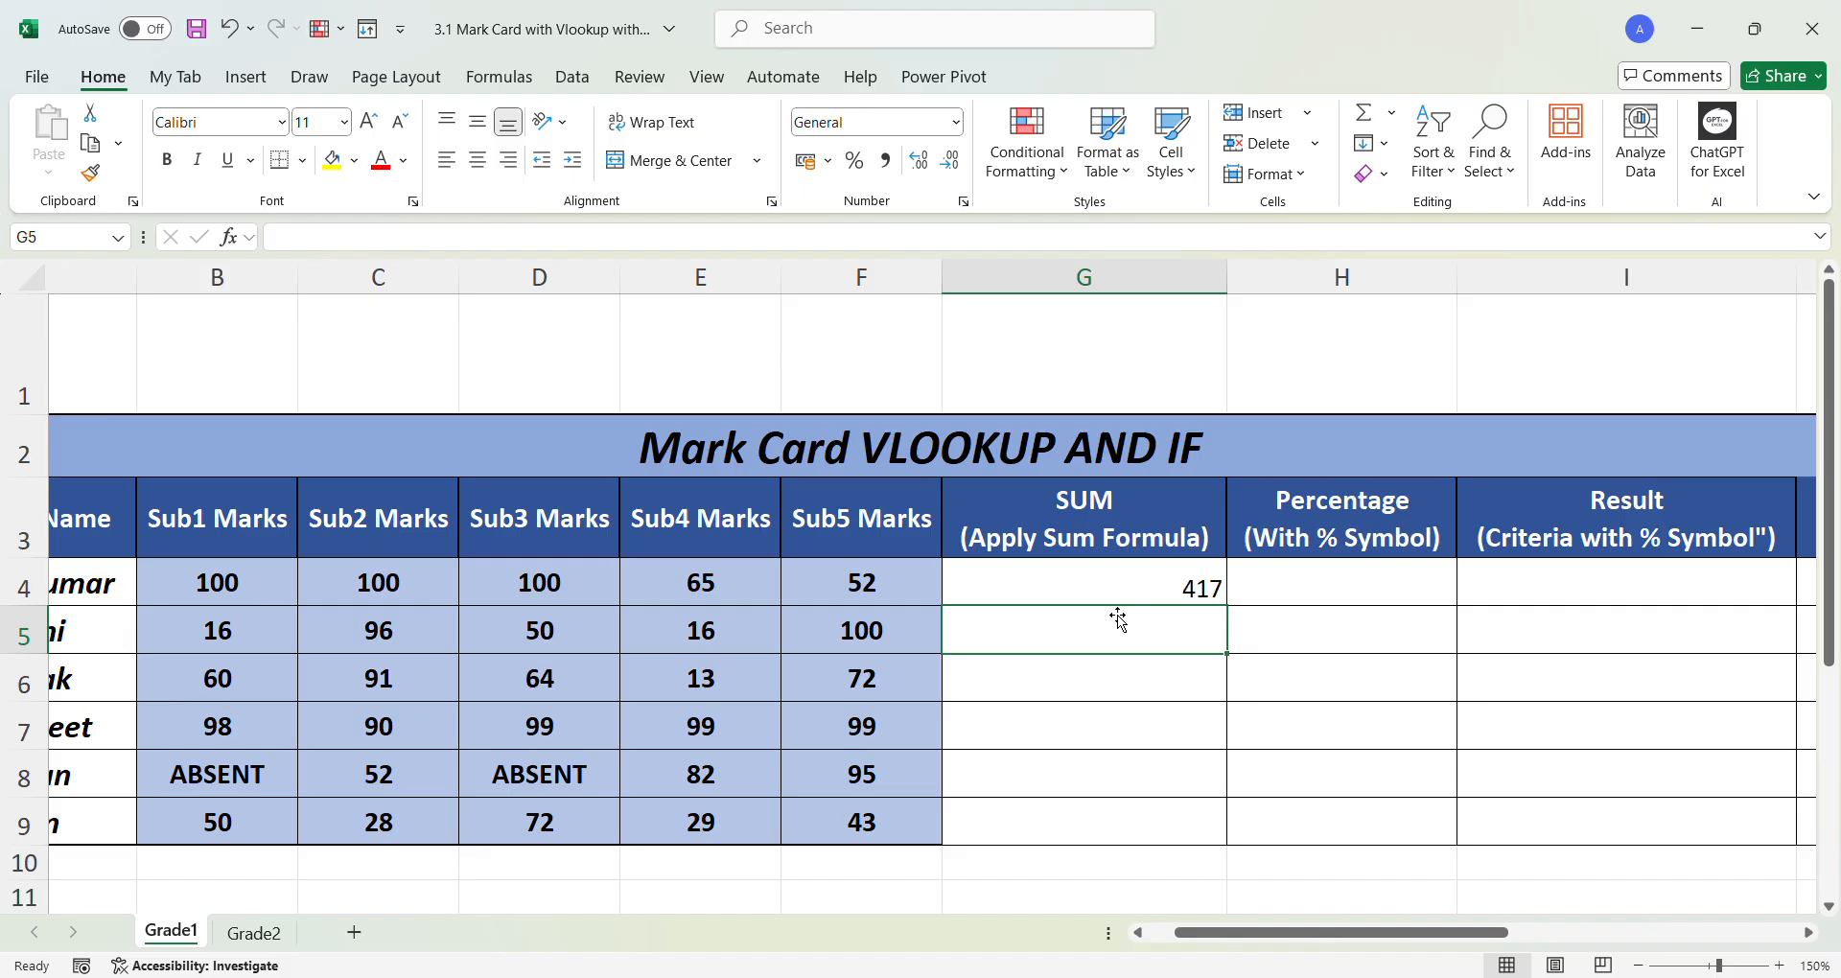
drag(1115, 594, 1119, 832)
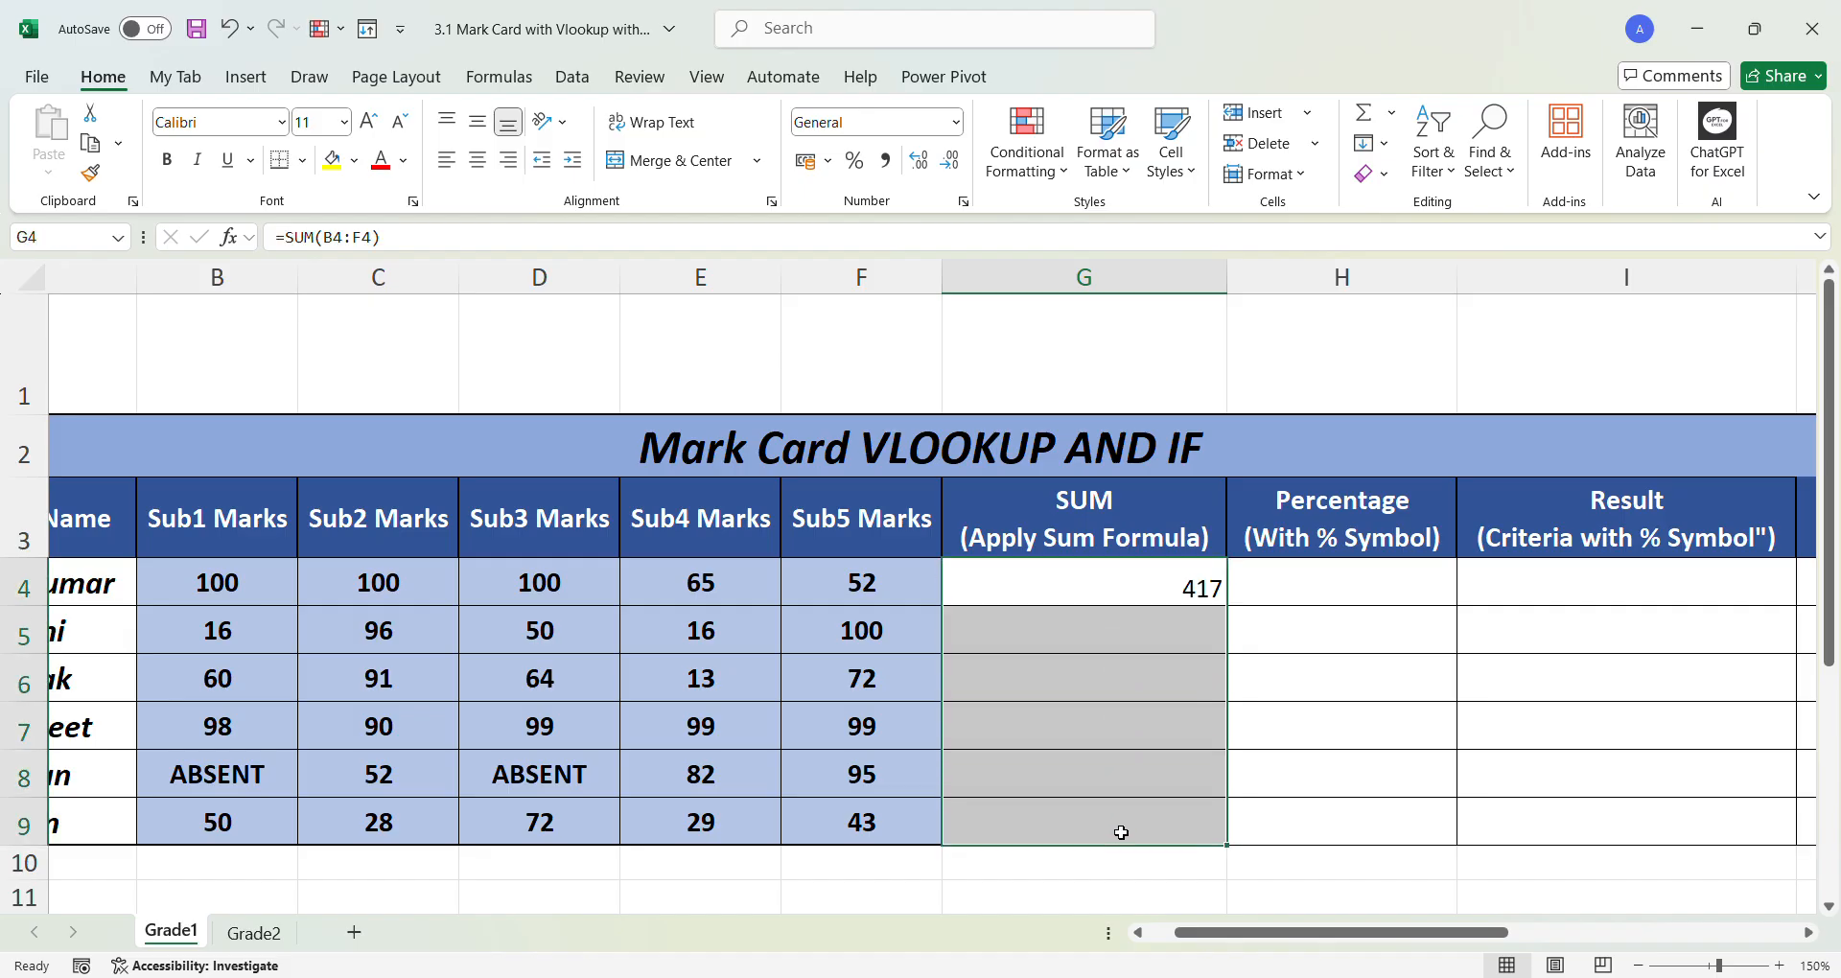
key(ctrl+d)
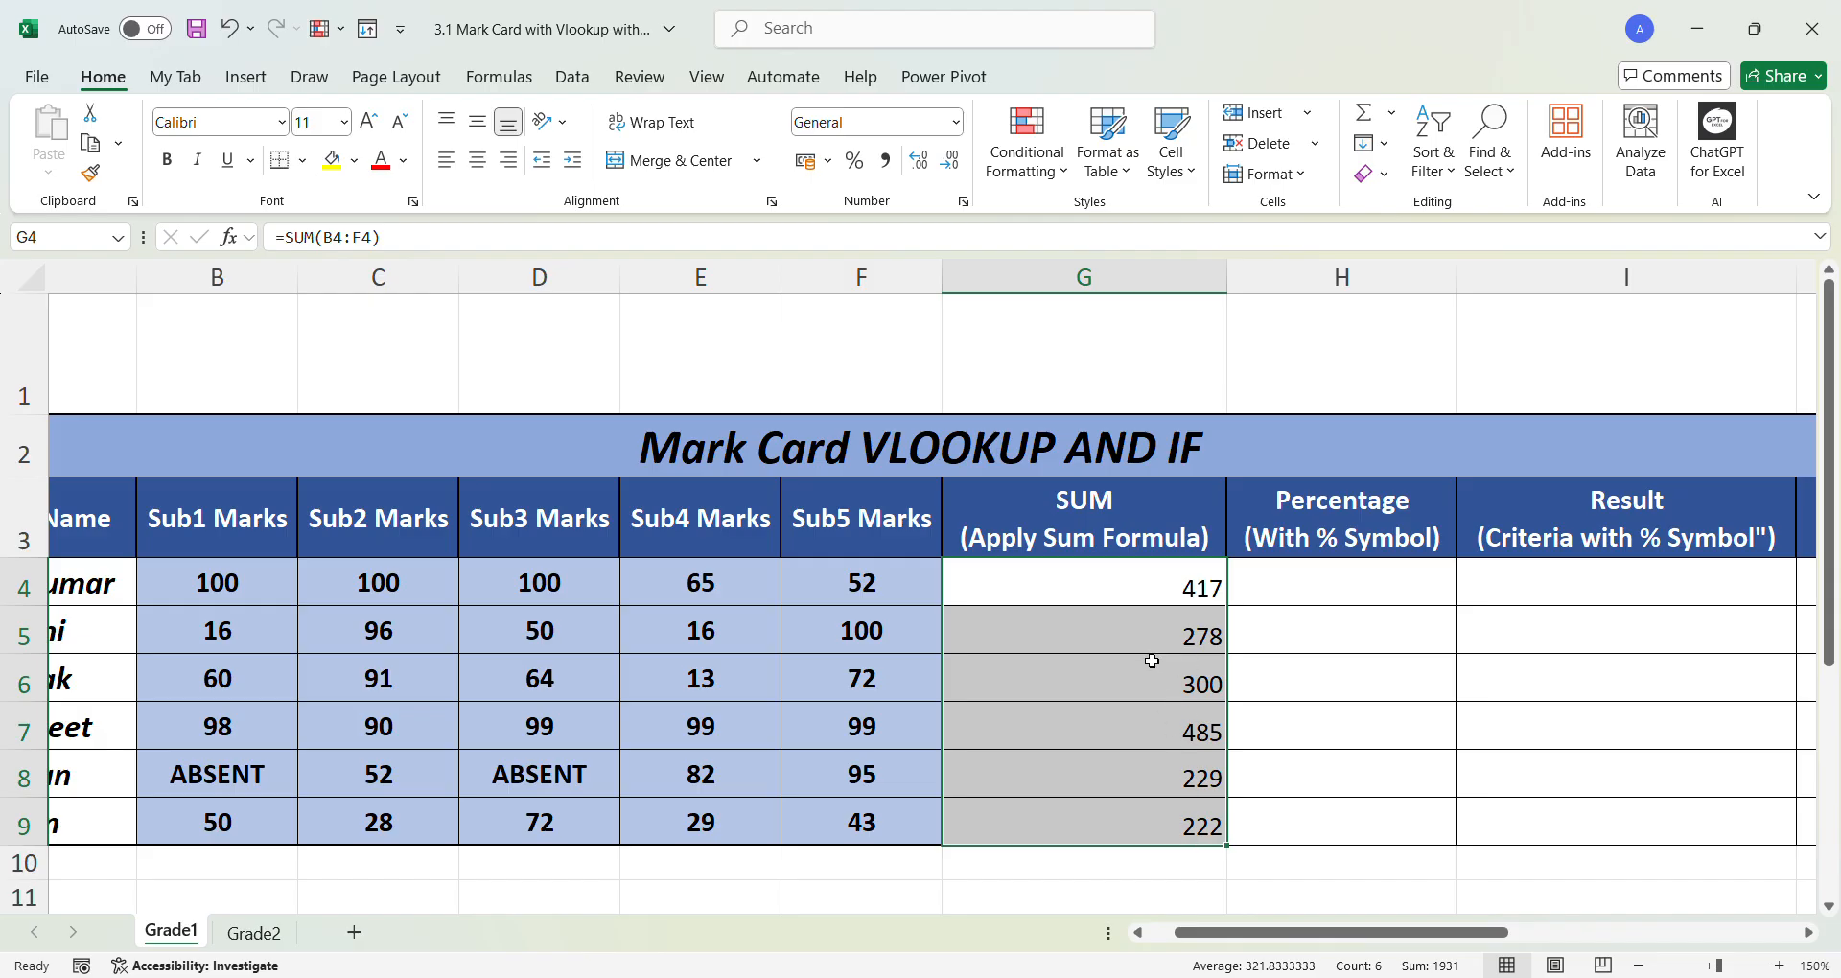
- Review the SUM formulas in G6, G4 and G5 to check which row of marks each one references
click(1137, 685)
double_click(1137, 686)
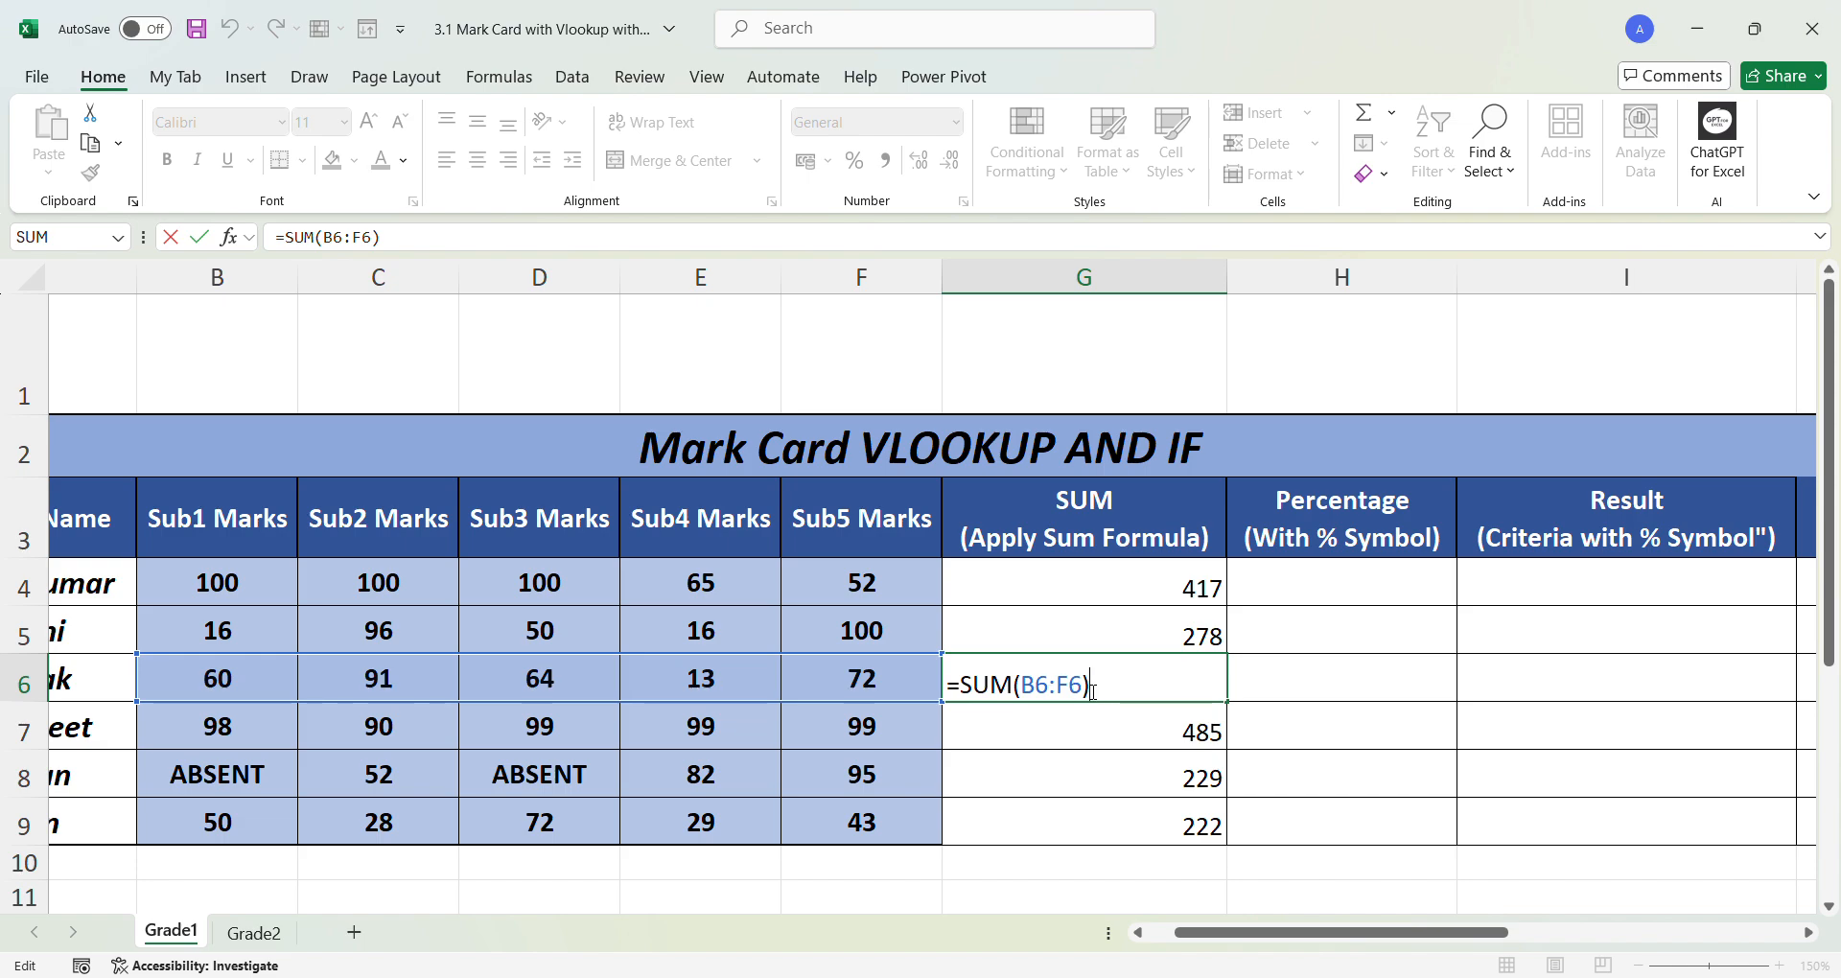
click(1135, 601)
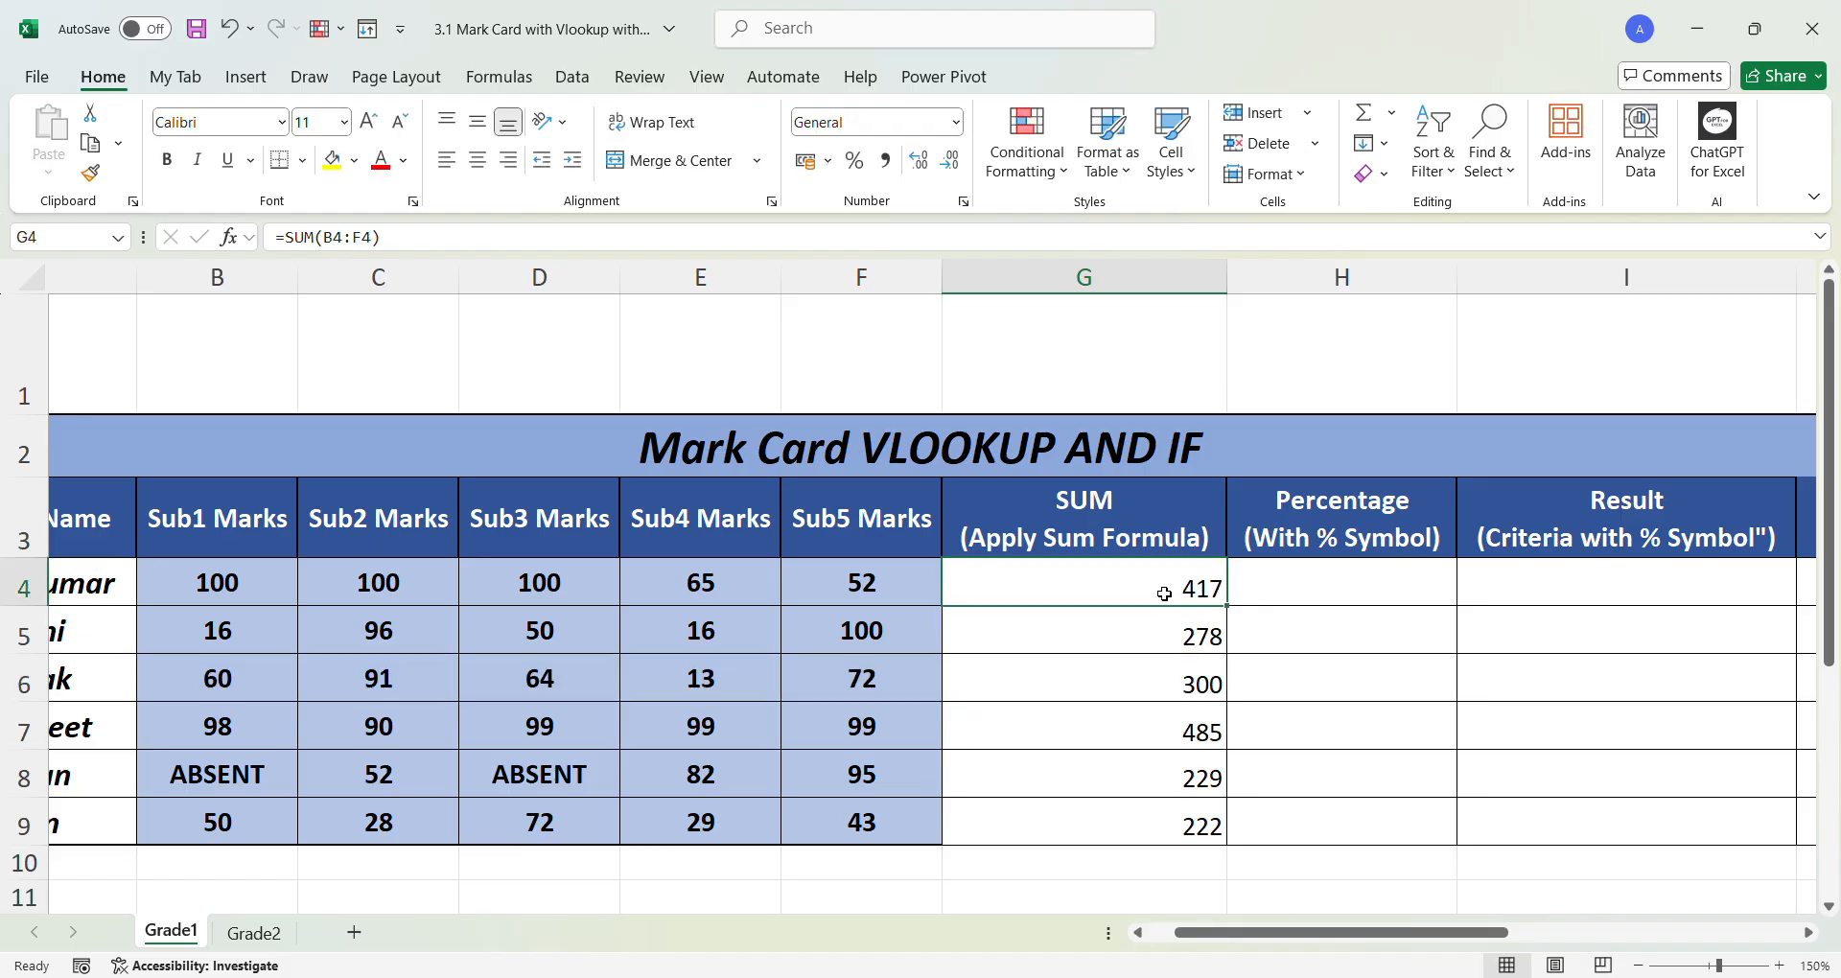
double_click(1163, 598)
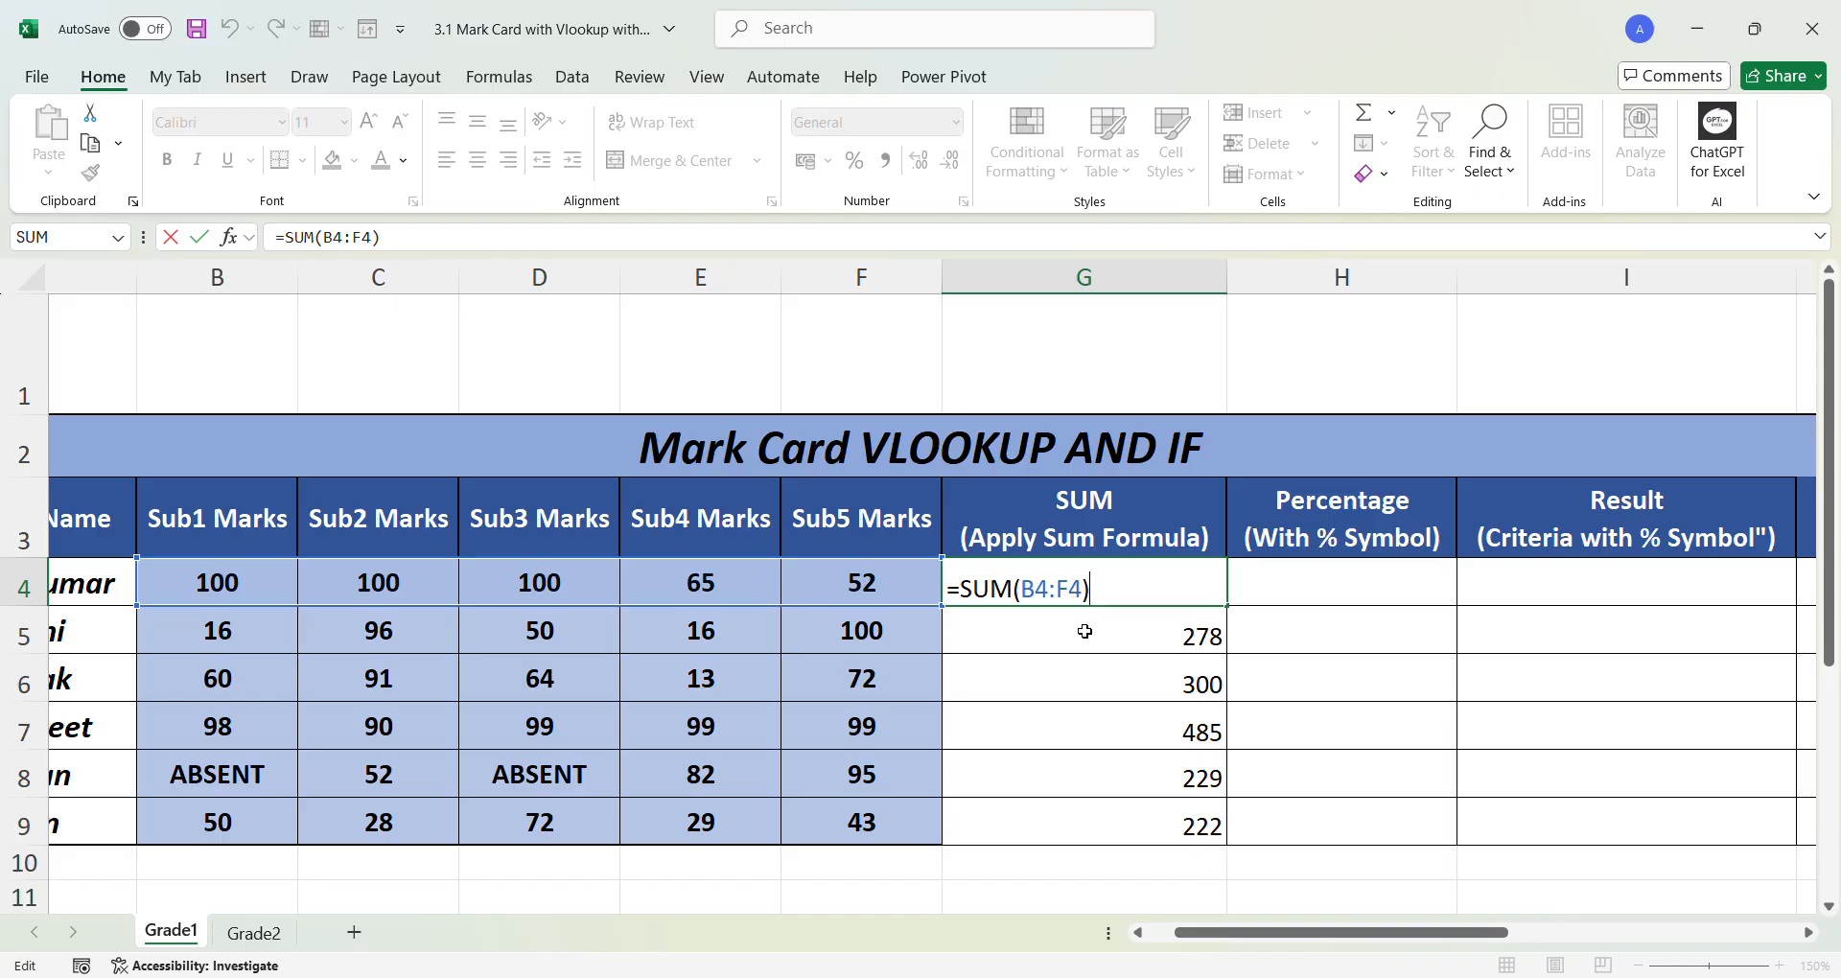
key(Return)
double_click(1079, 637)
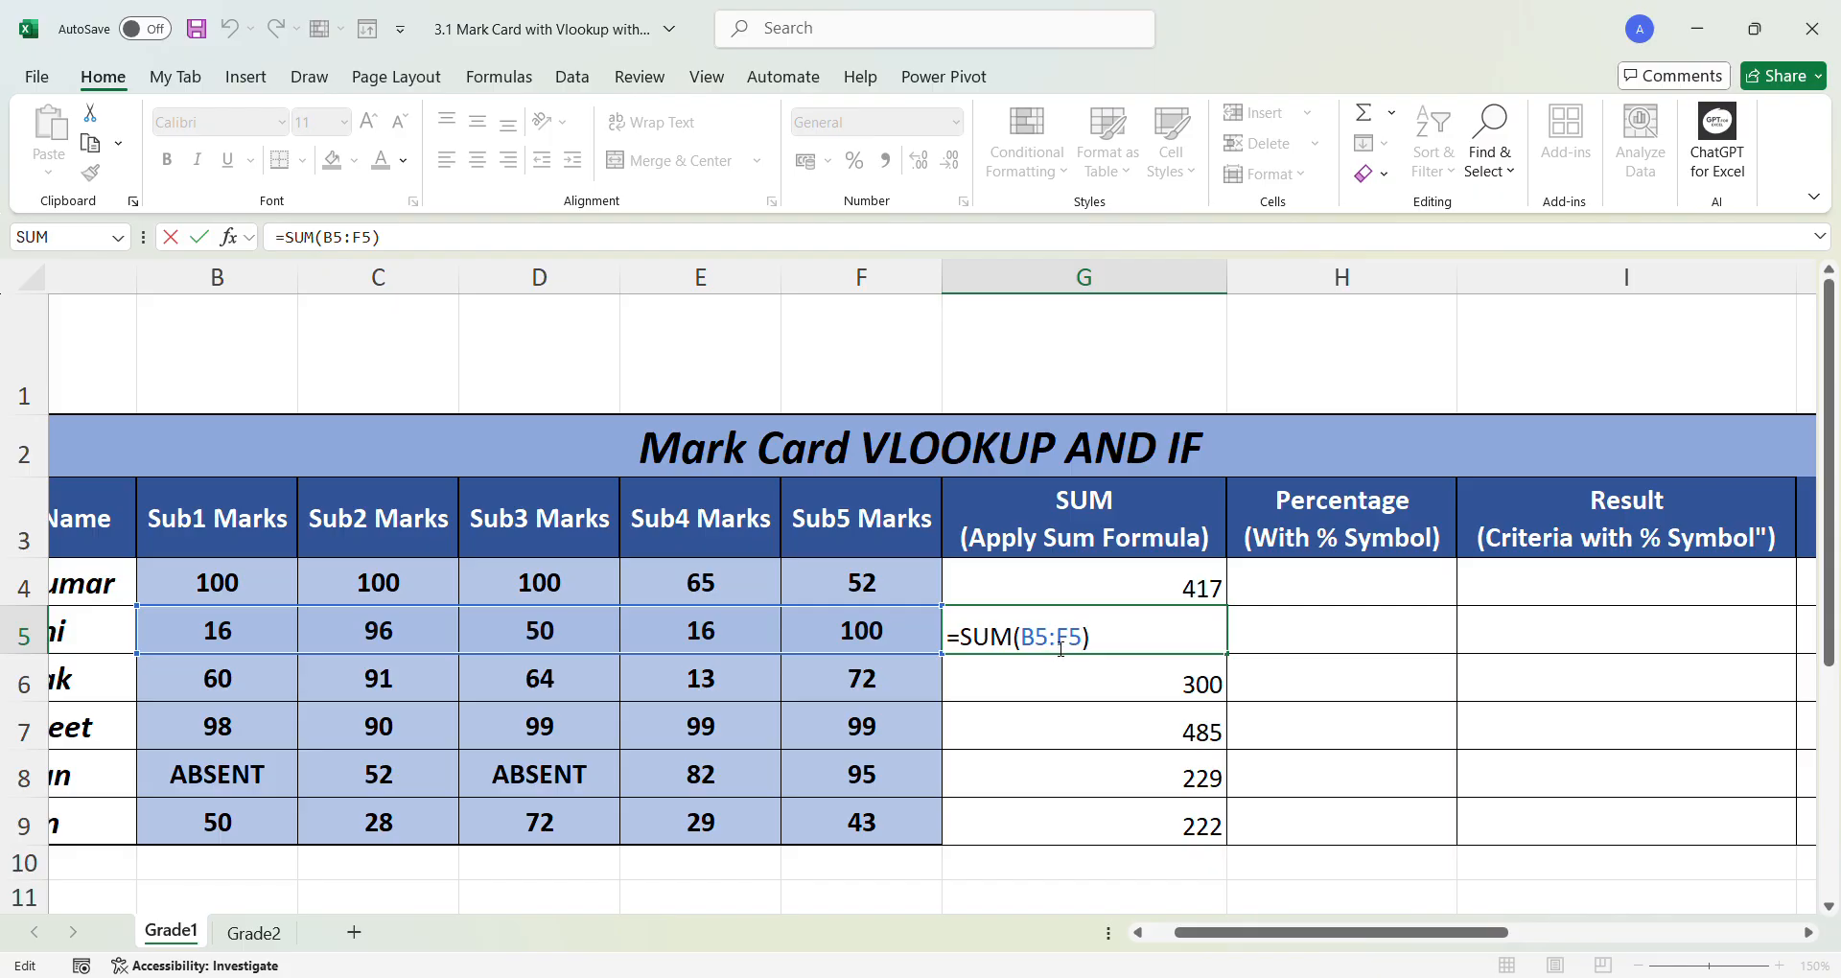
key(ctrl+Return)
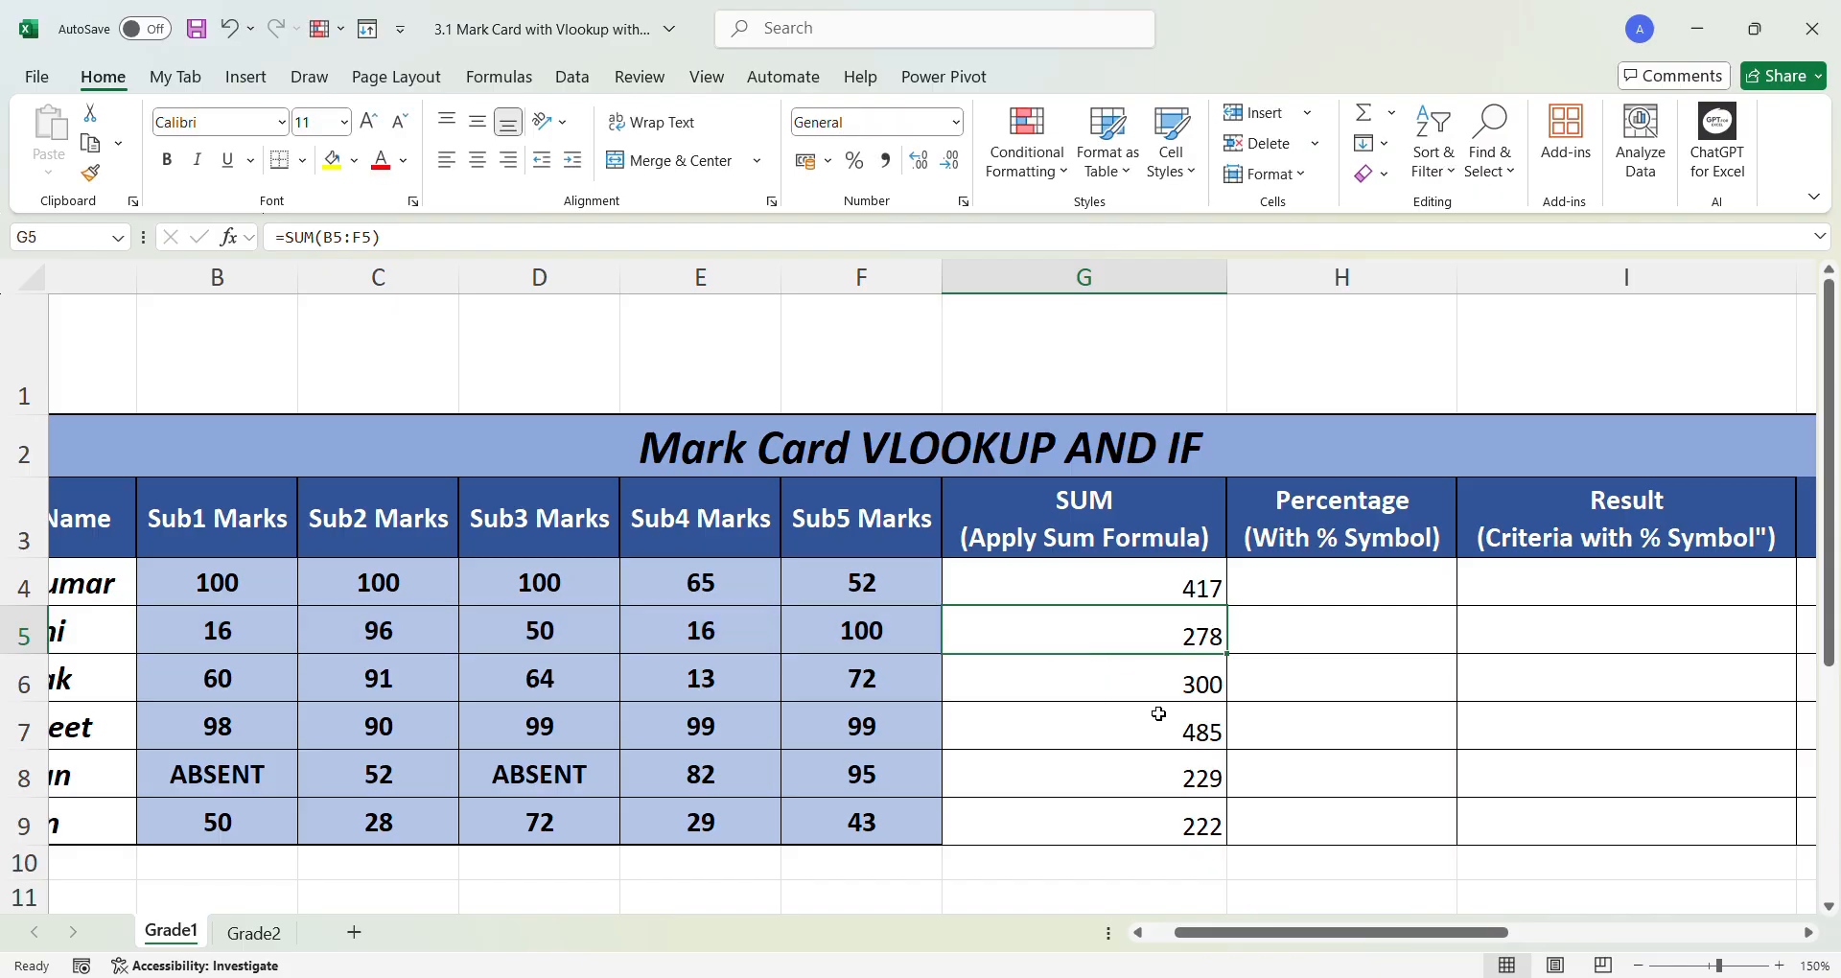
- Apply the Percentage number format to cell H4 in the Percentage column
click(1305, 584)
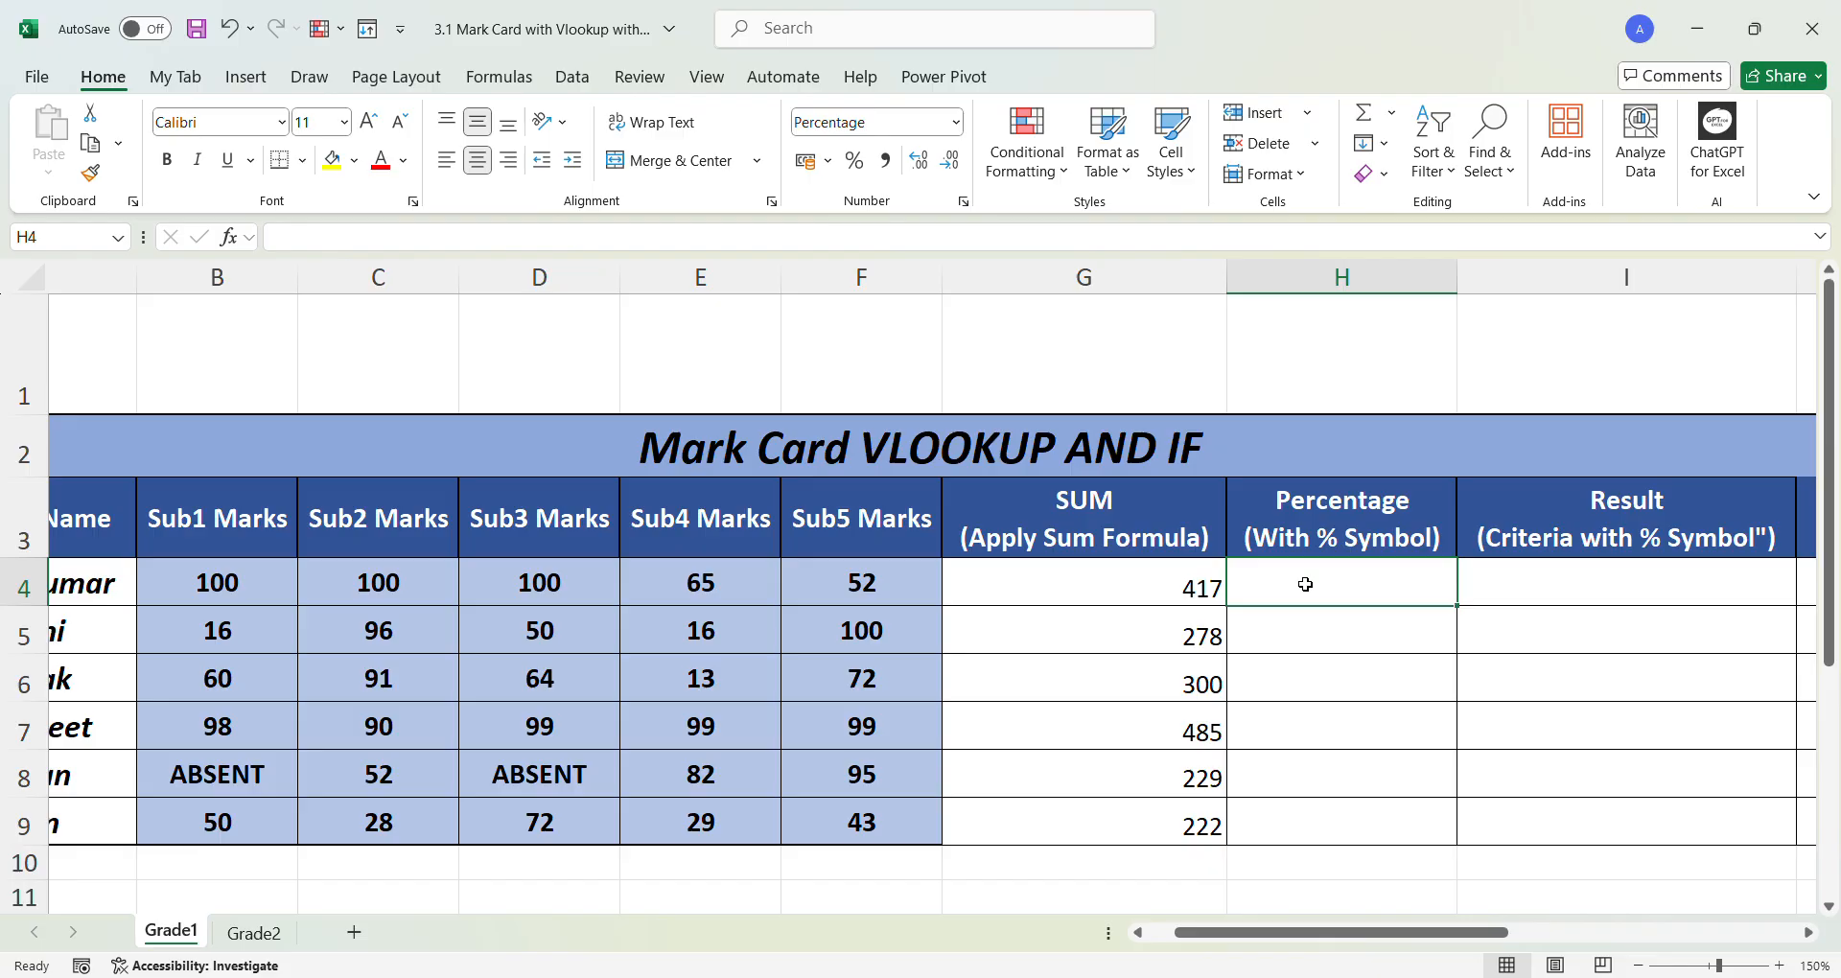
click(288, 80)
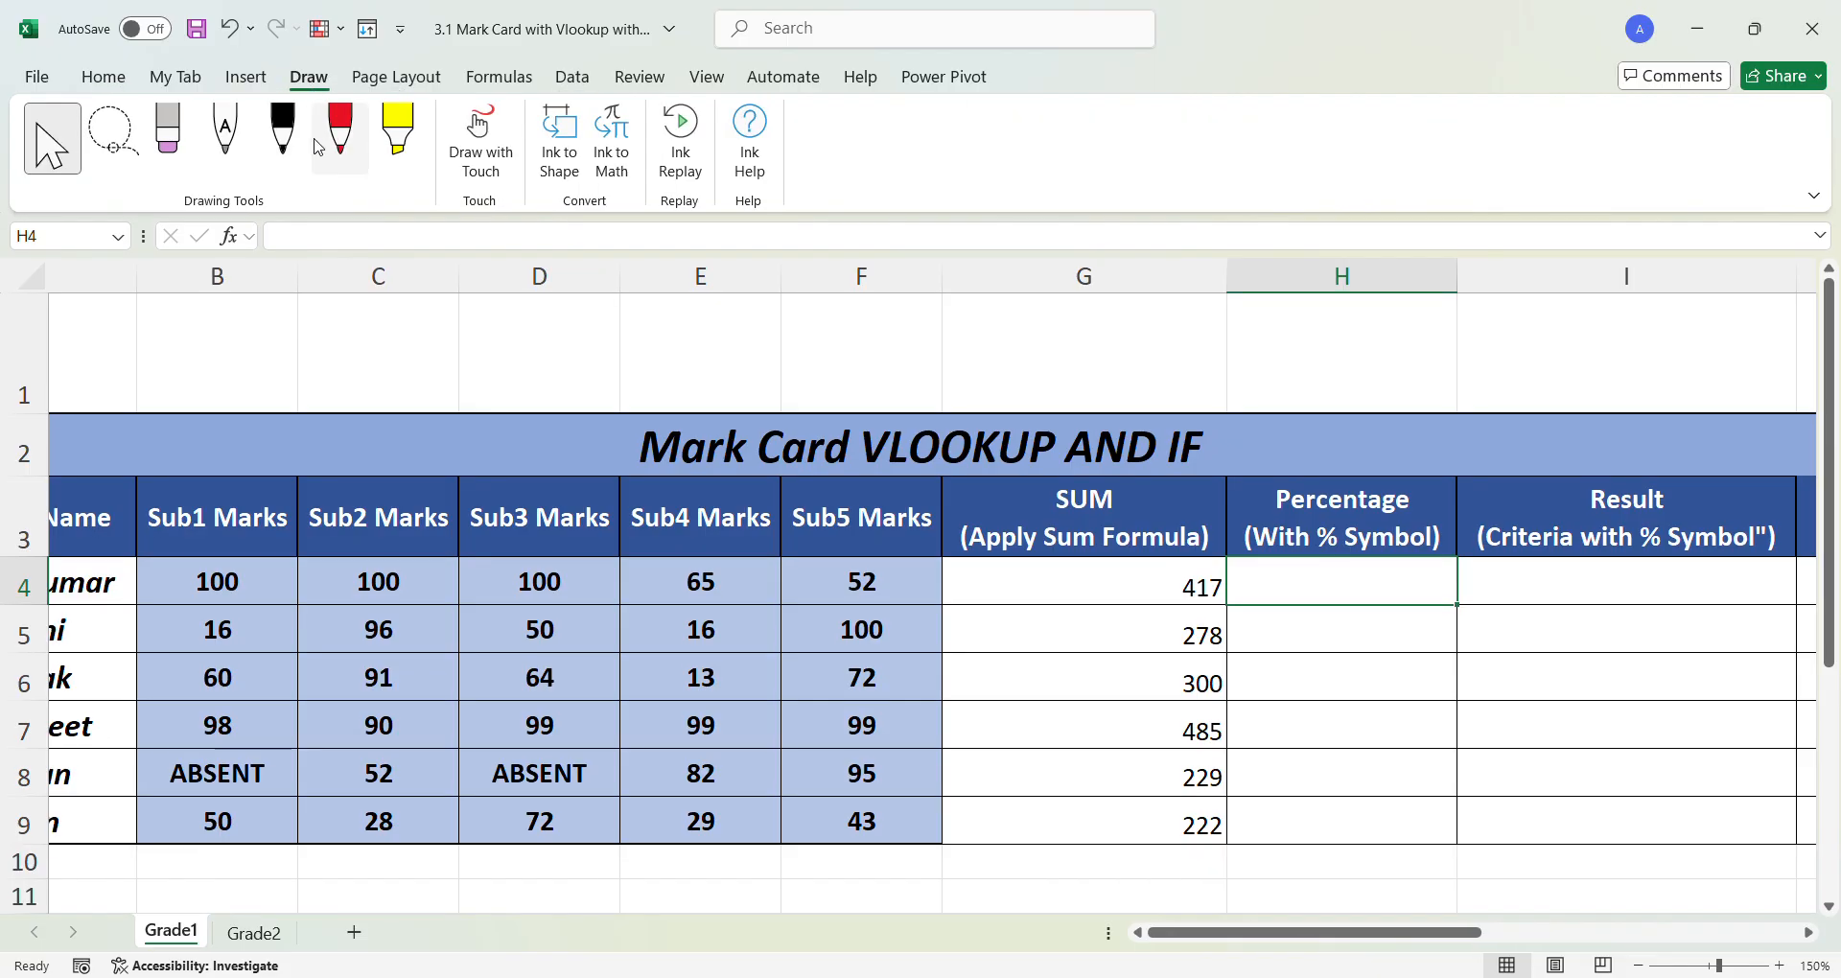
click(282, 141)
click(117, 82)
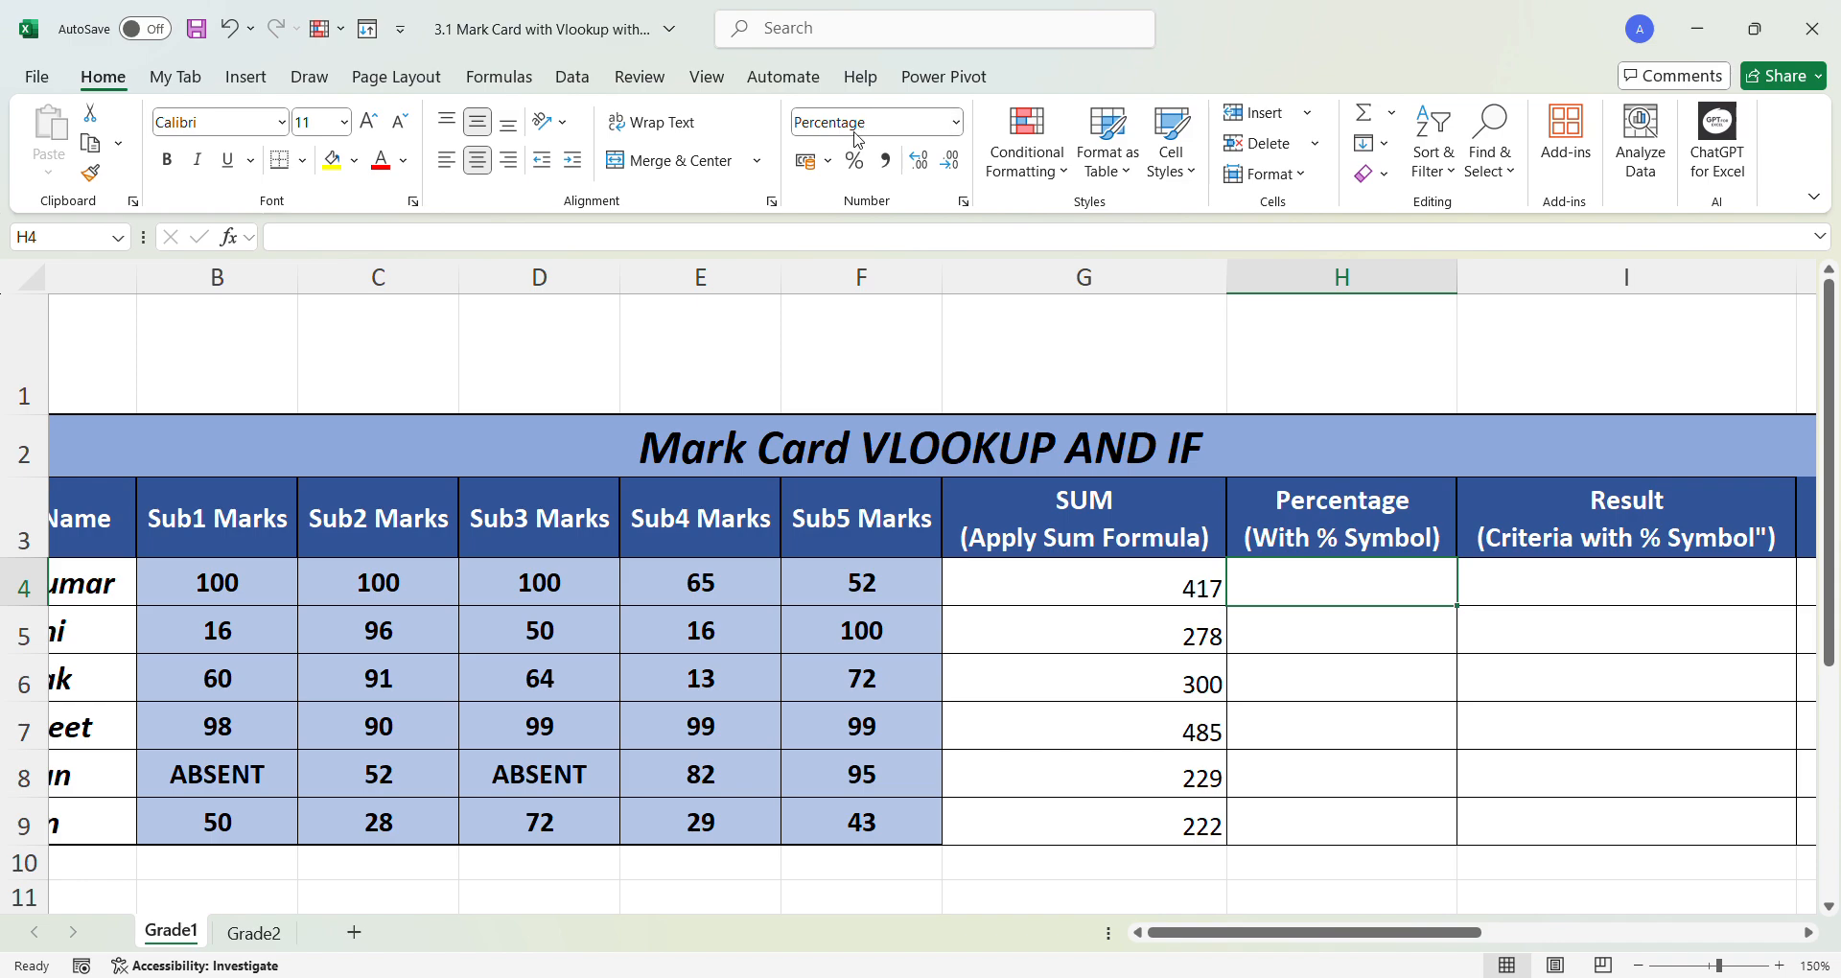
click(958, 125)
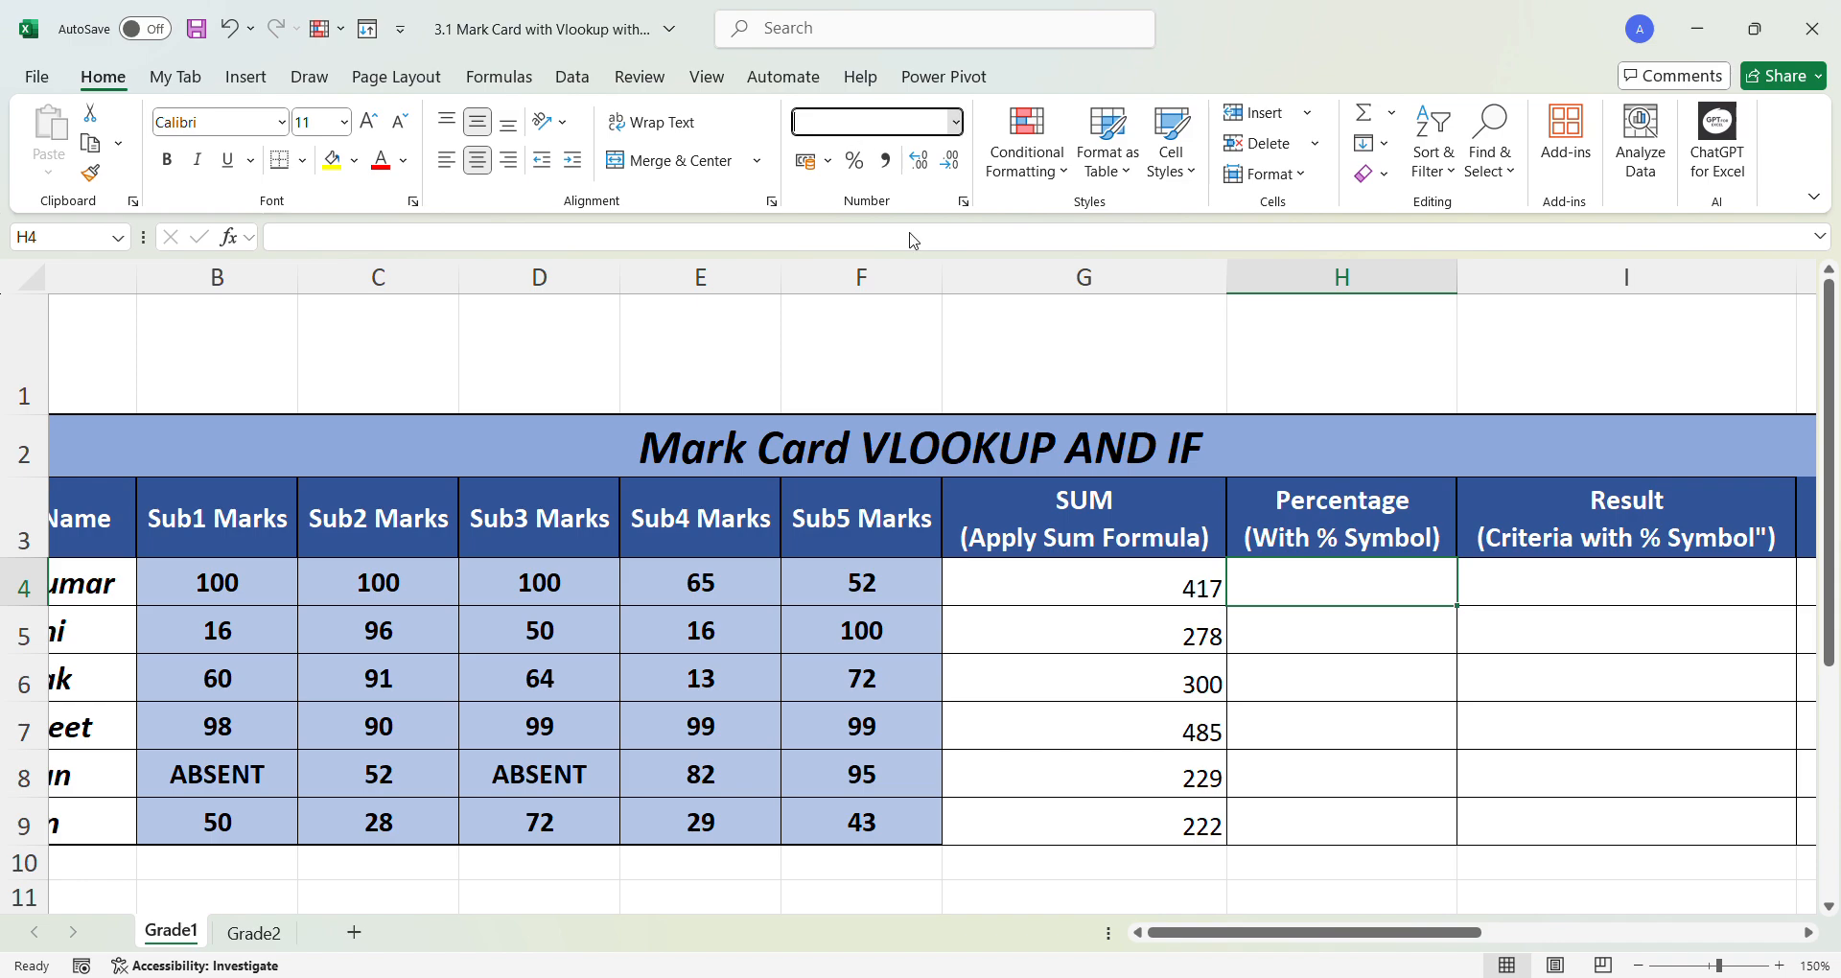
click(924, 564)
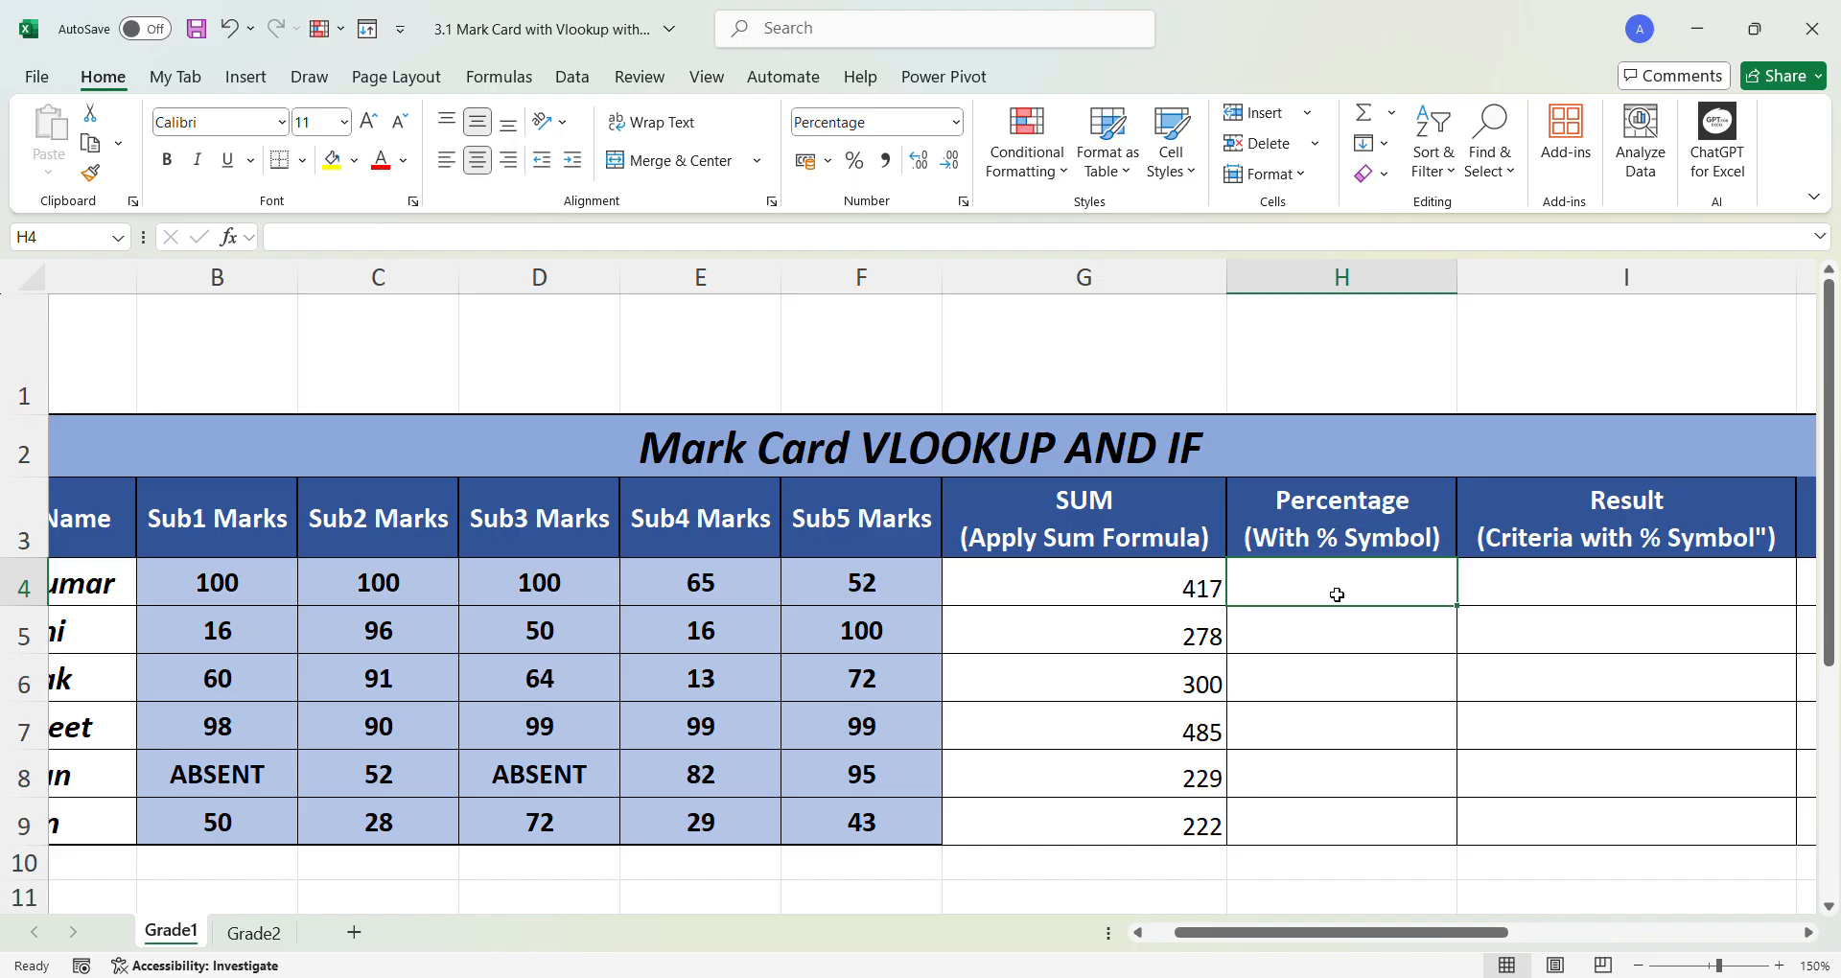
- Enter =G4/500 in H4 to calculate the first student's percentage
double_click(1336, 595)
text(=)
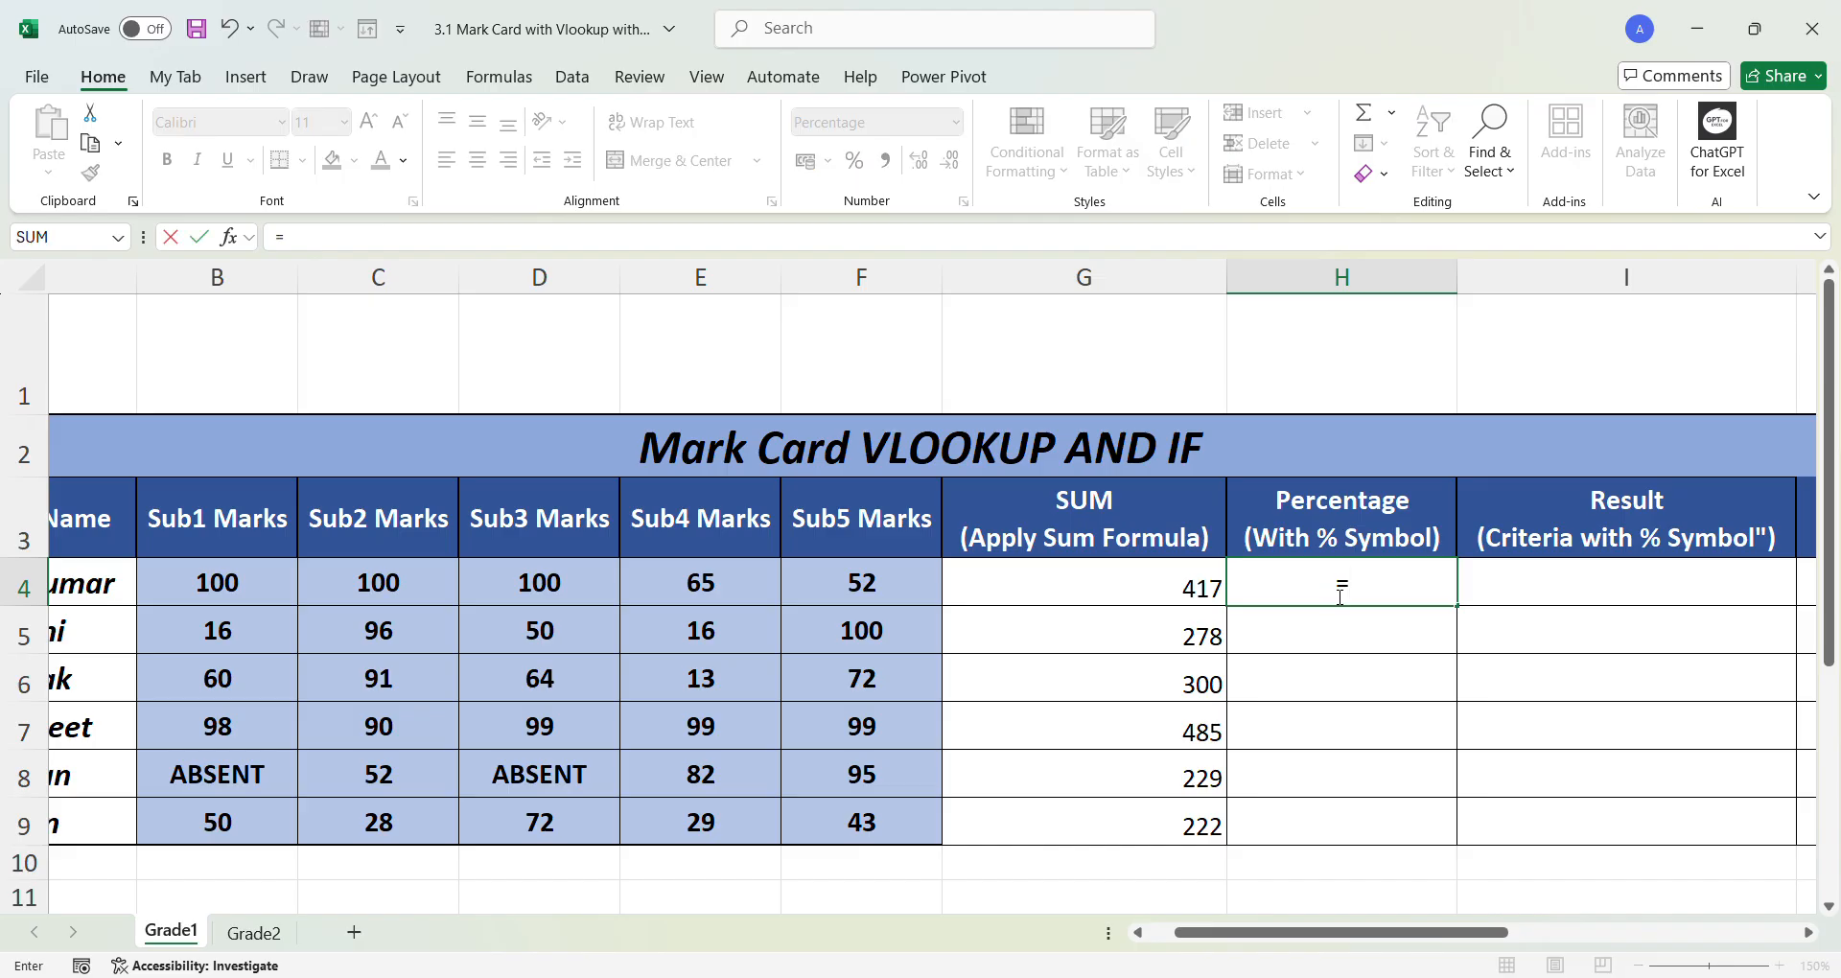
click(1187, 596)
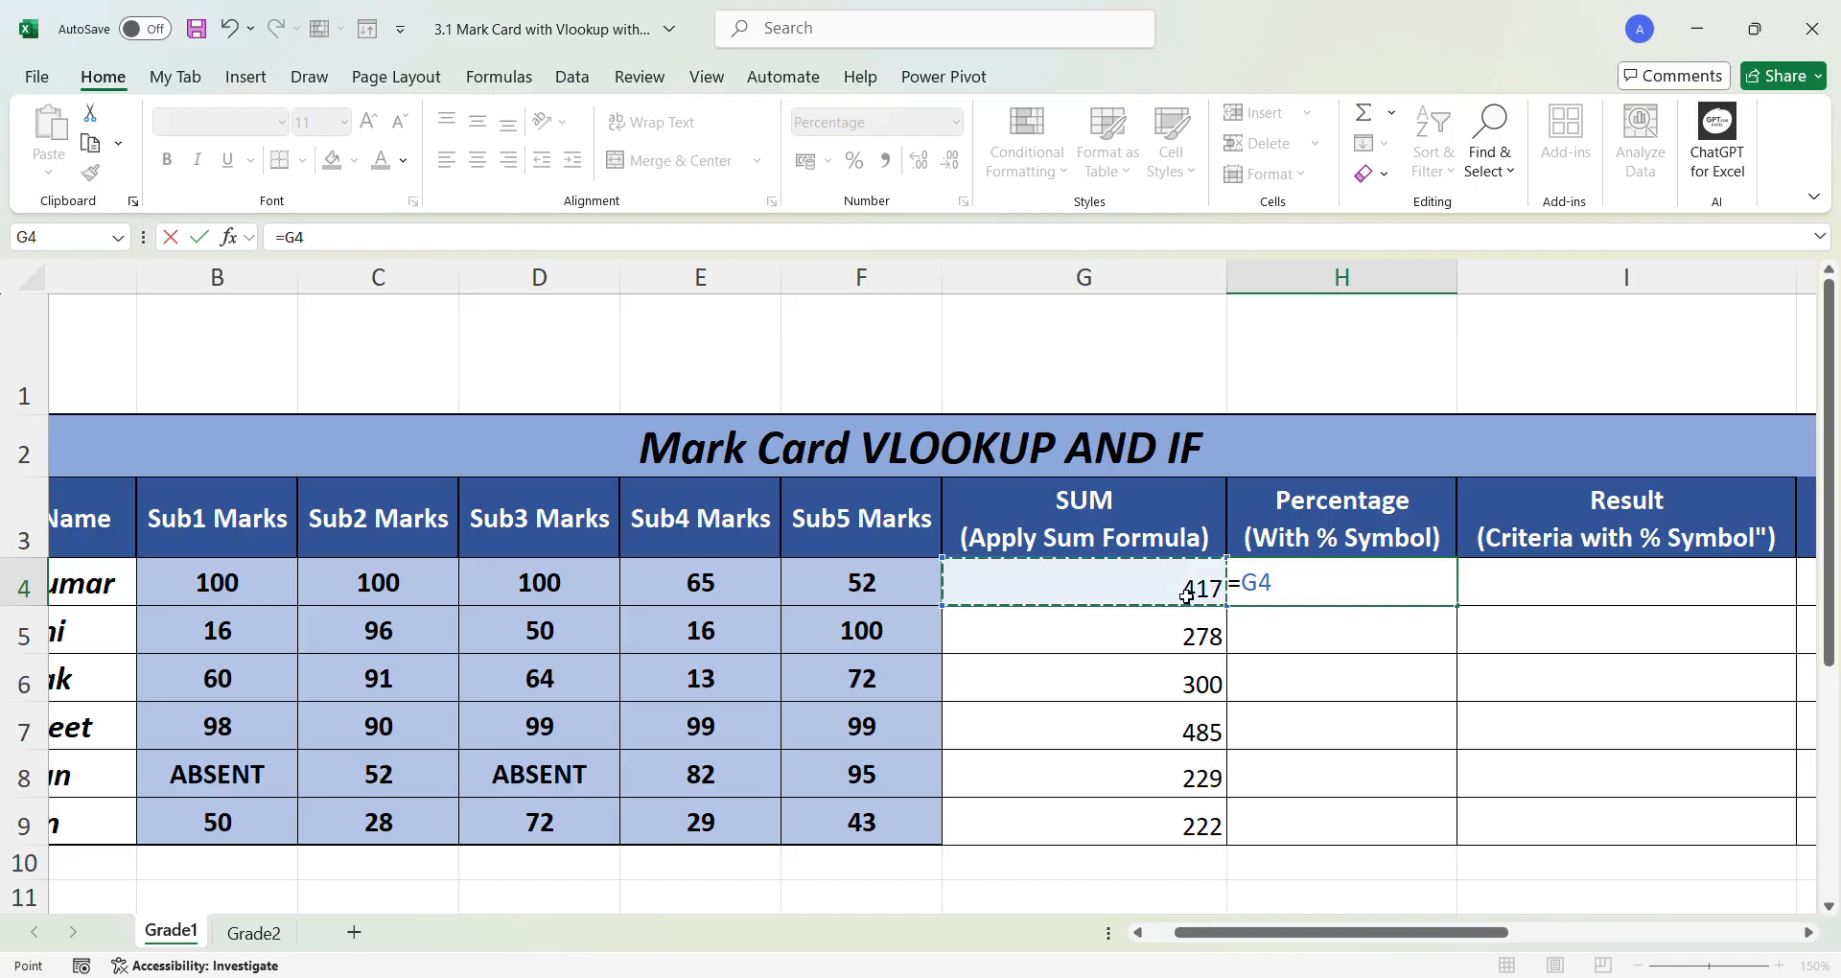
text(/500)
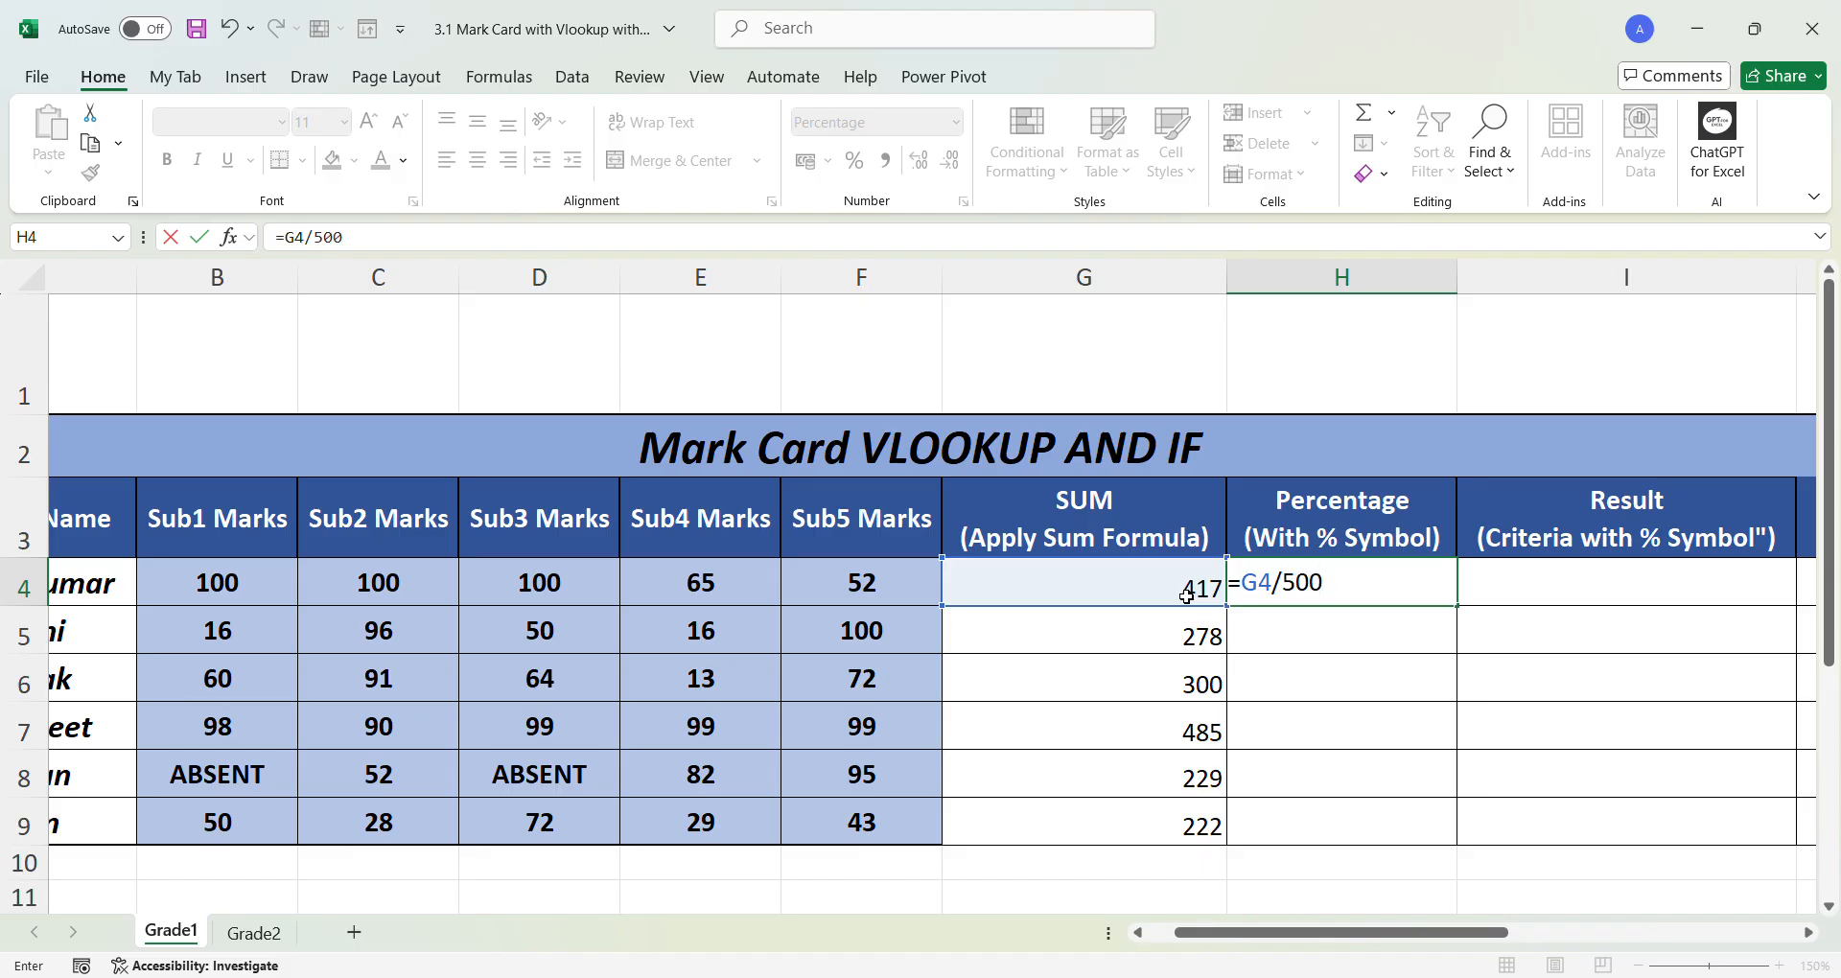
key(Return)
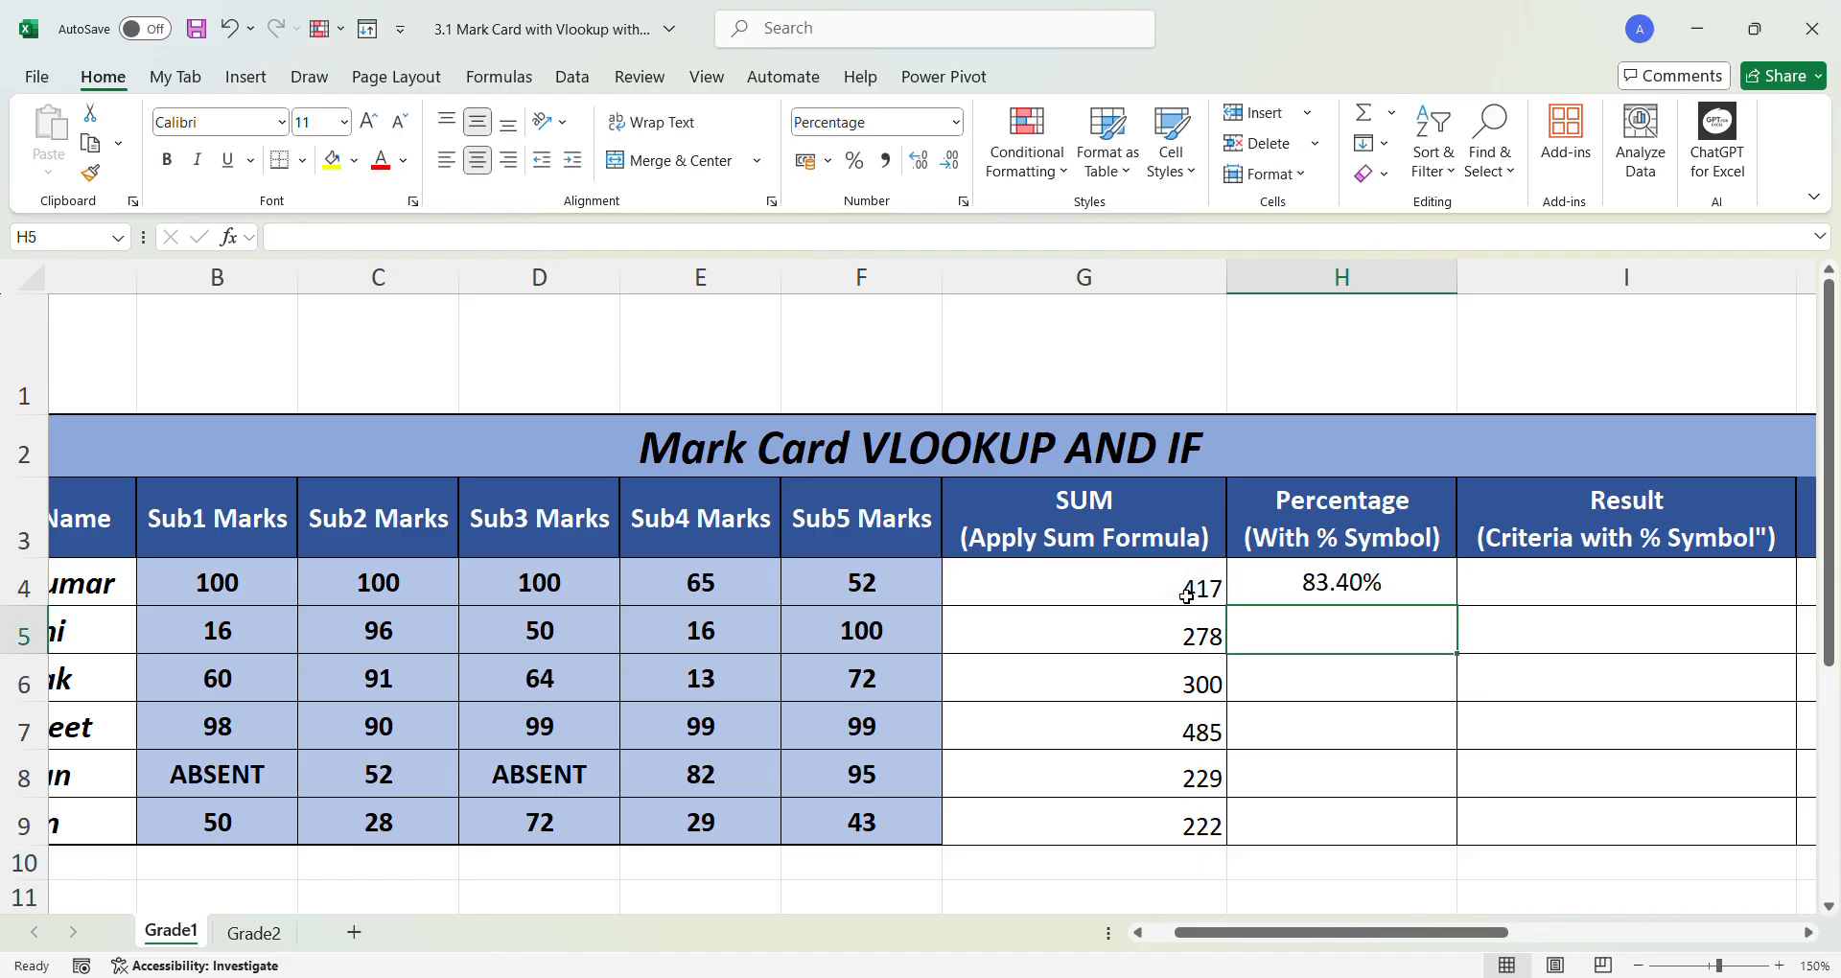
- Fill the percentage formula from H4 down to H9
click(1325, 590)
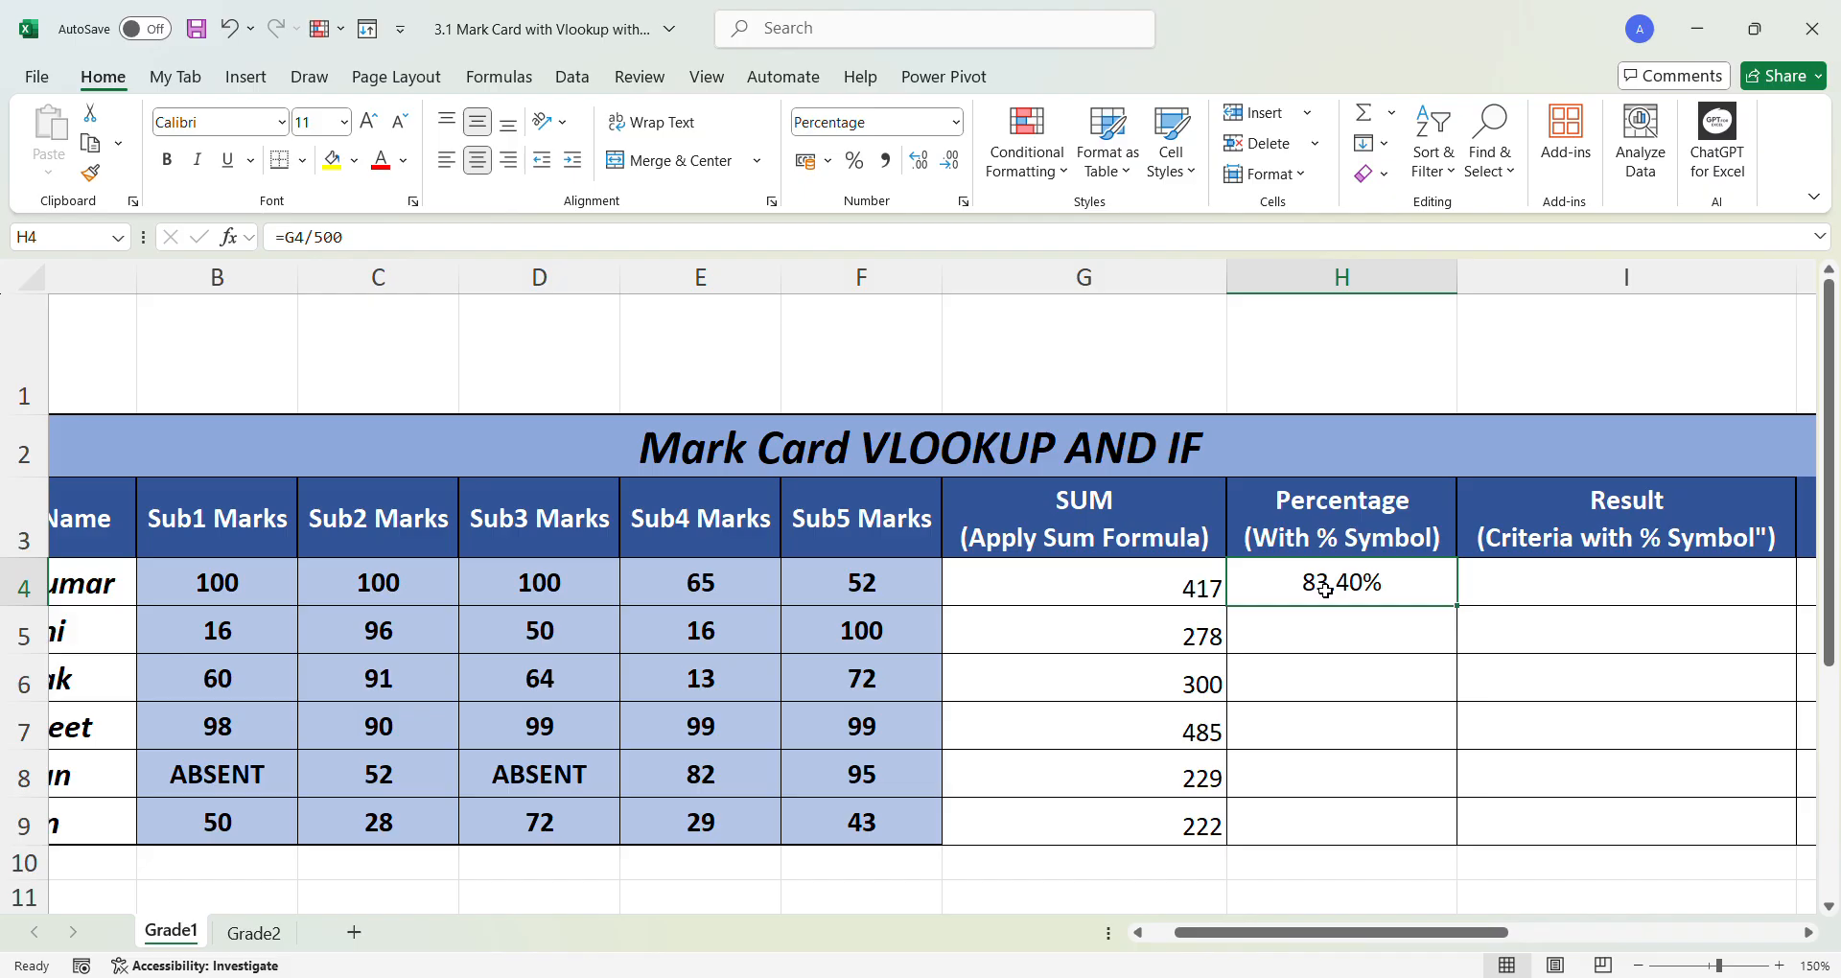
key(shift+Down)
key(shift+Down)
key(shift+Down)
key(shift+Down)
key(shift+Down)
key(shift+Down)
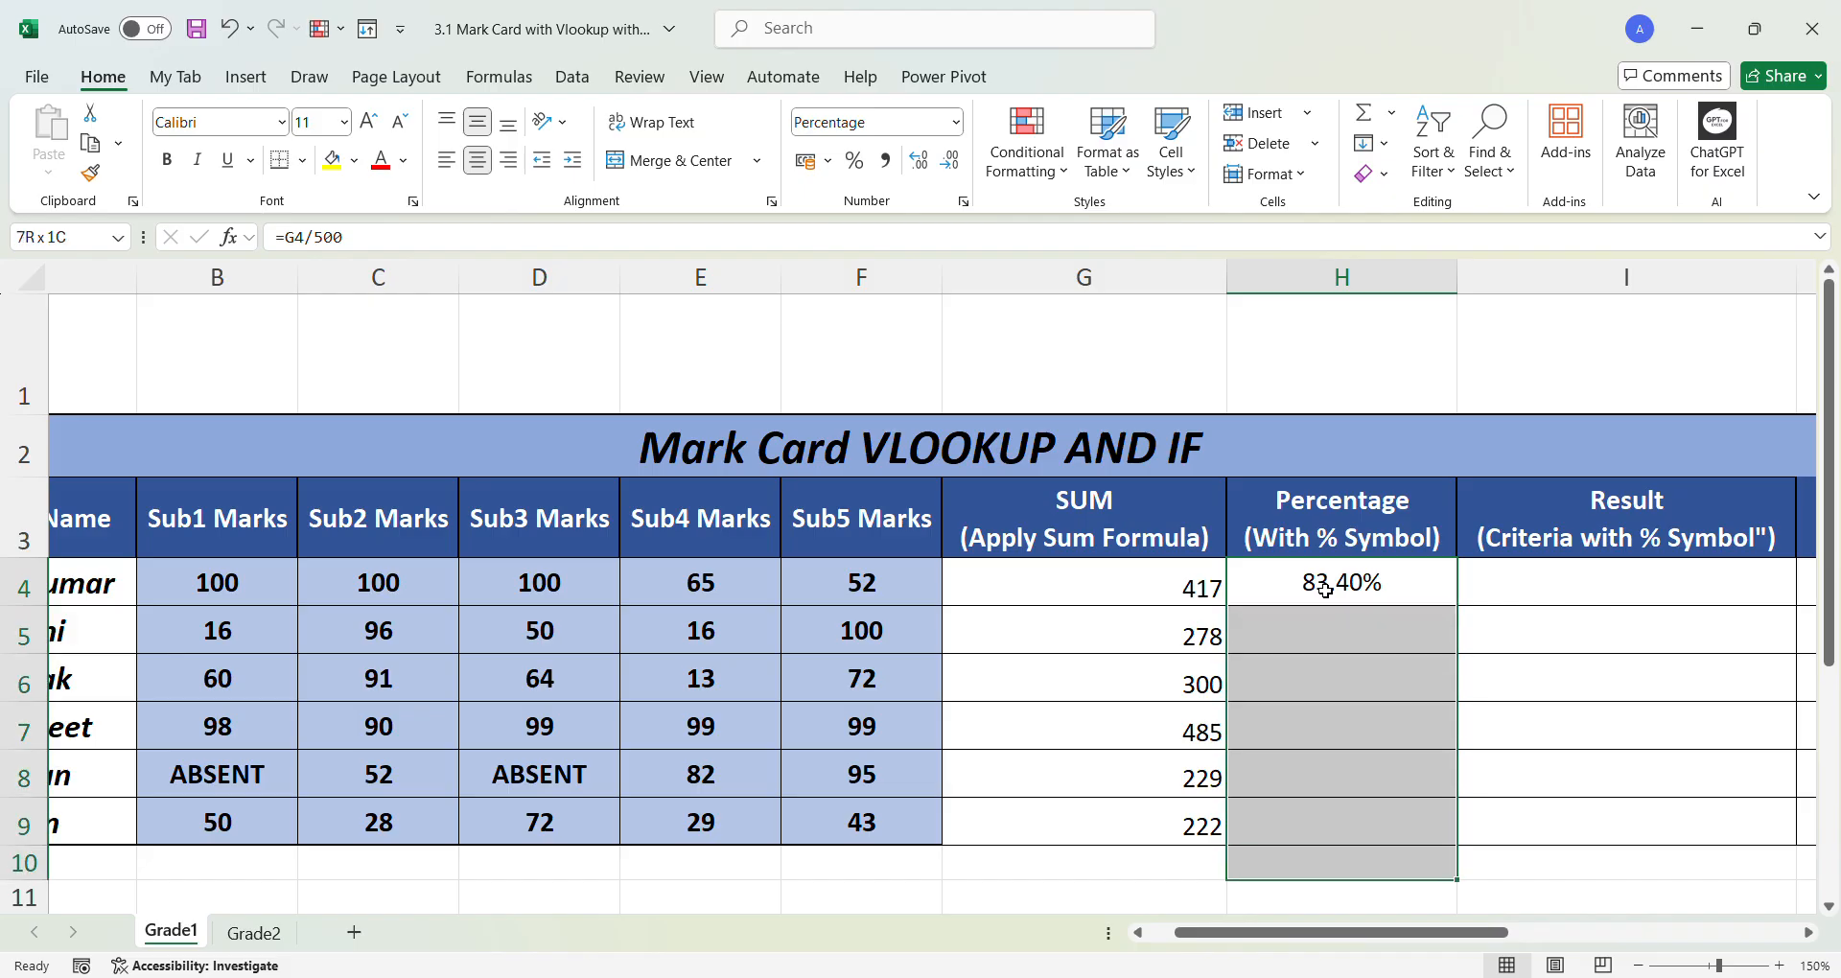
key(shift+Up)
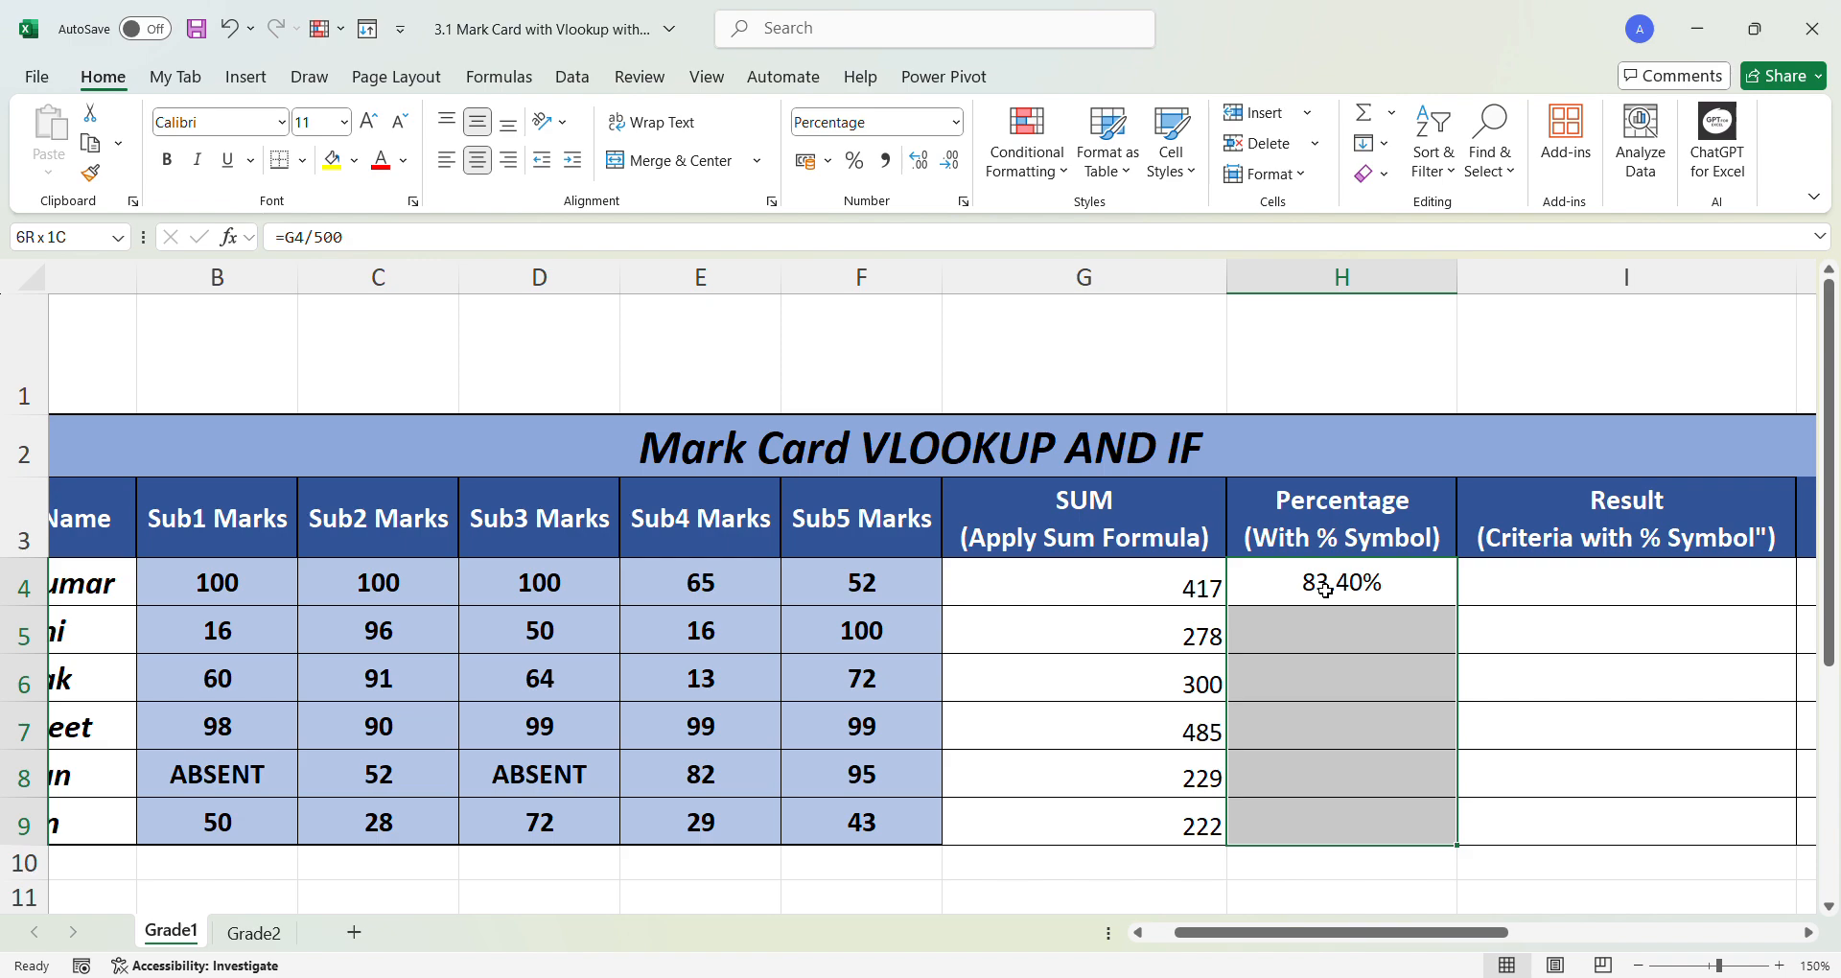
key(ctrl+d)
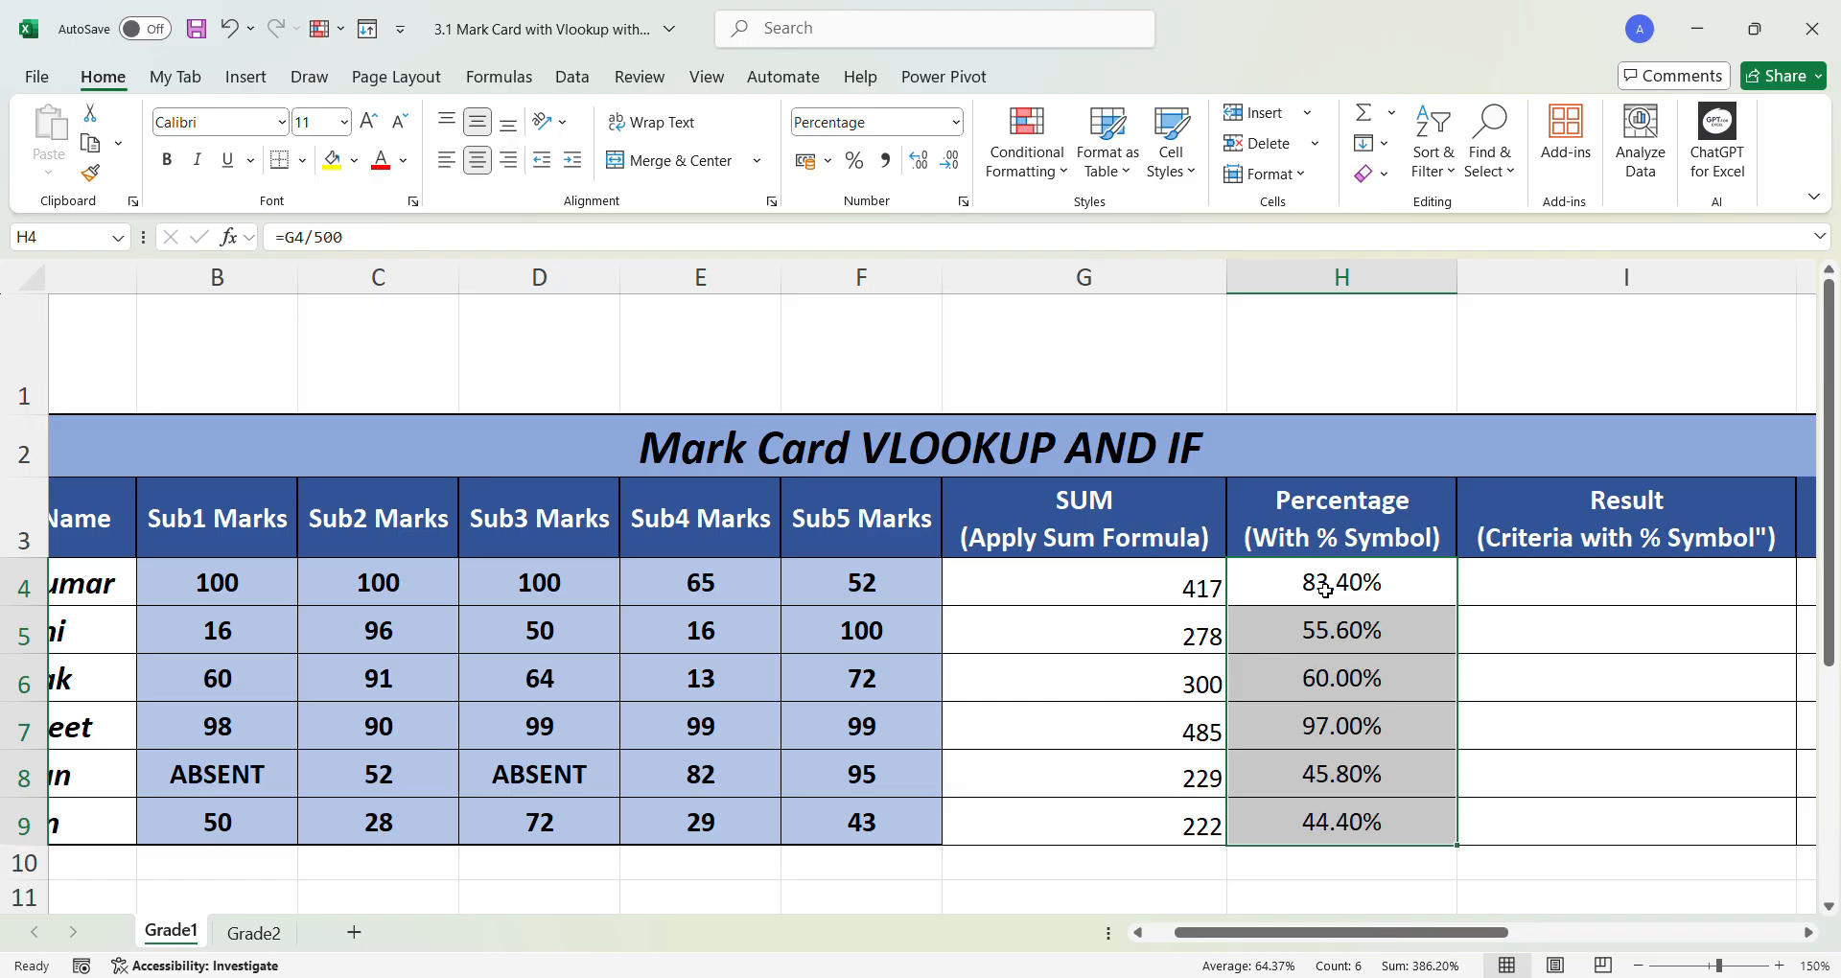
- Change the IF CRITERION value in N3 to >=50%
drag(1365, 938, 1531, 937)
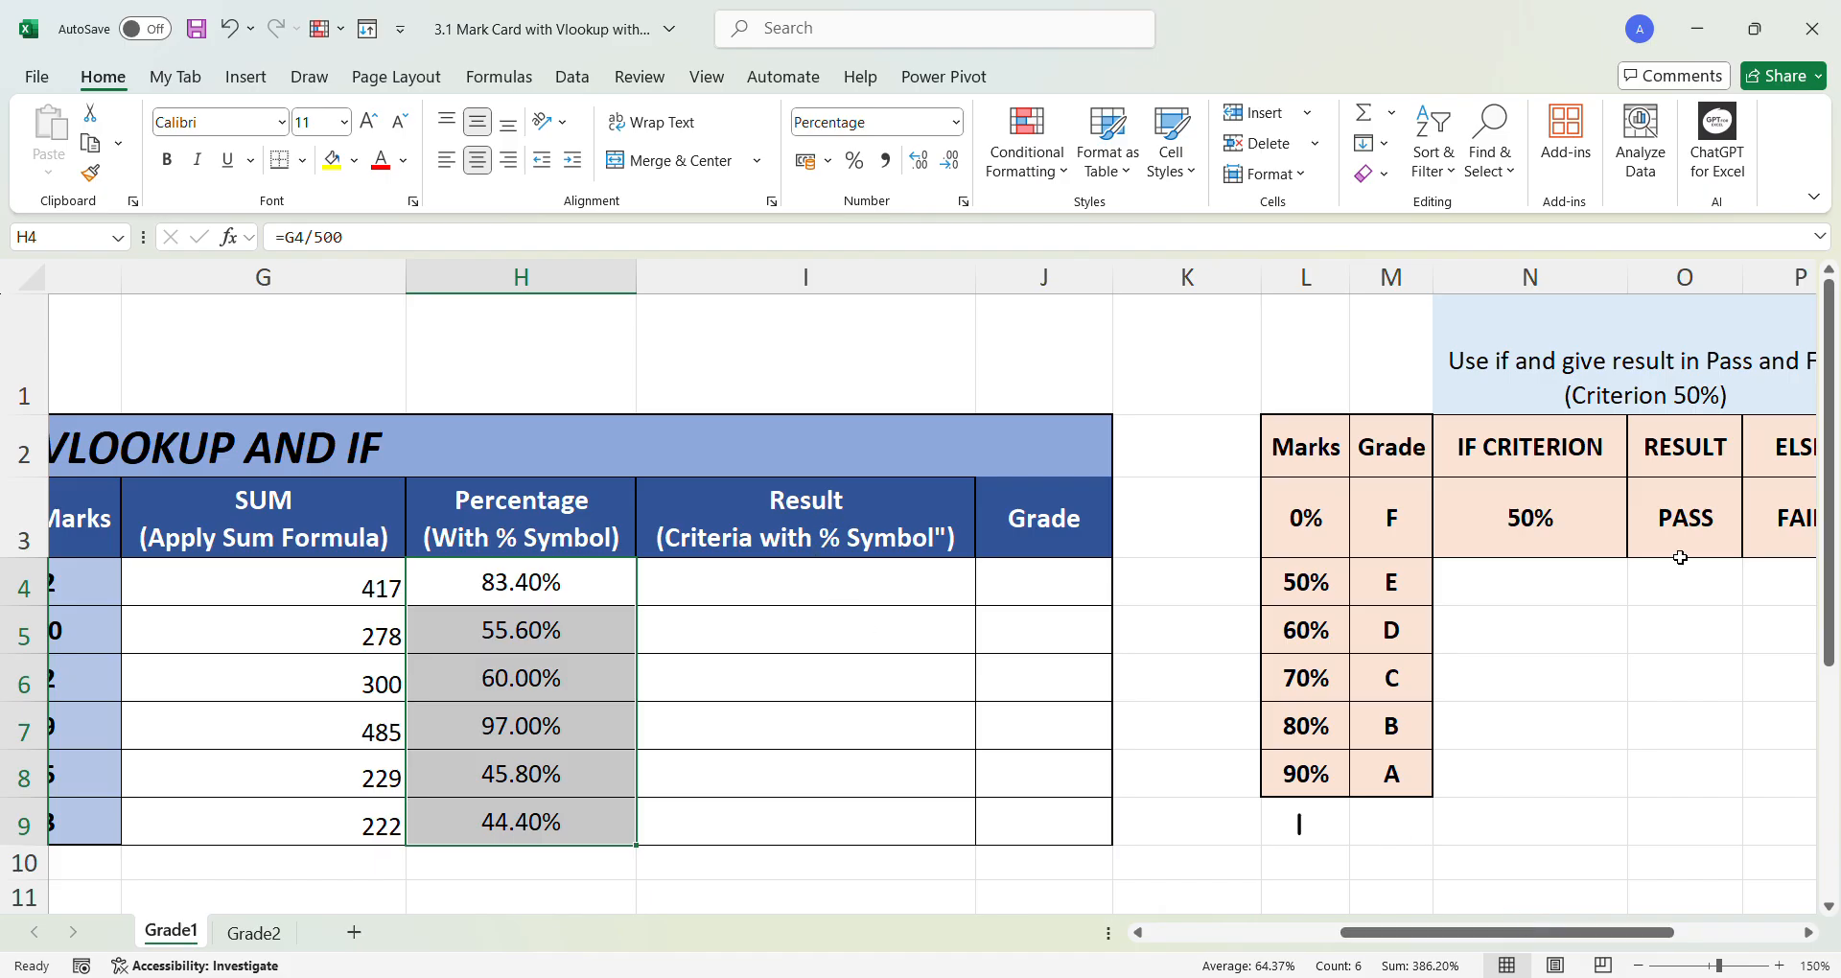
click(1521, 513)
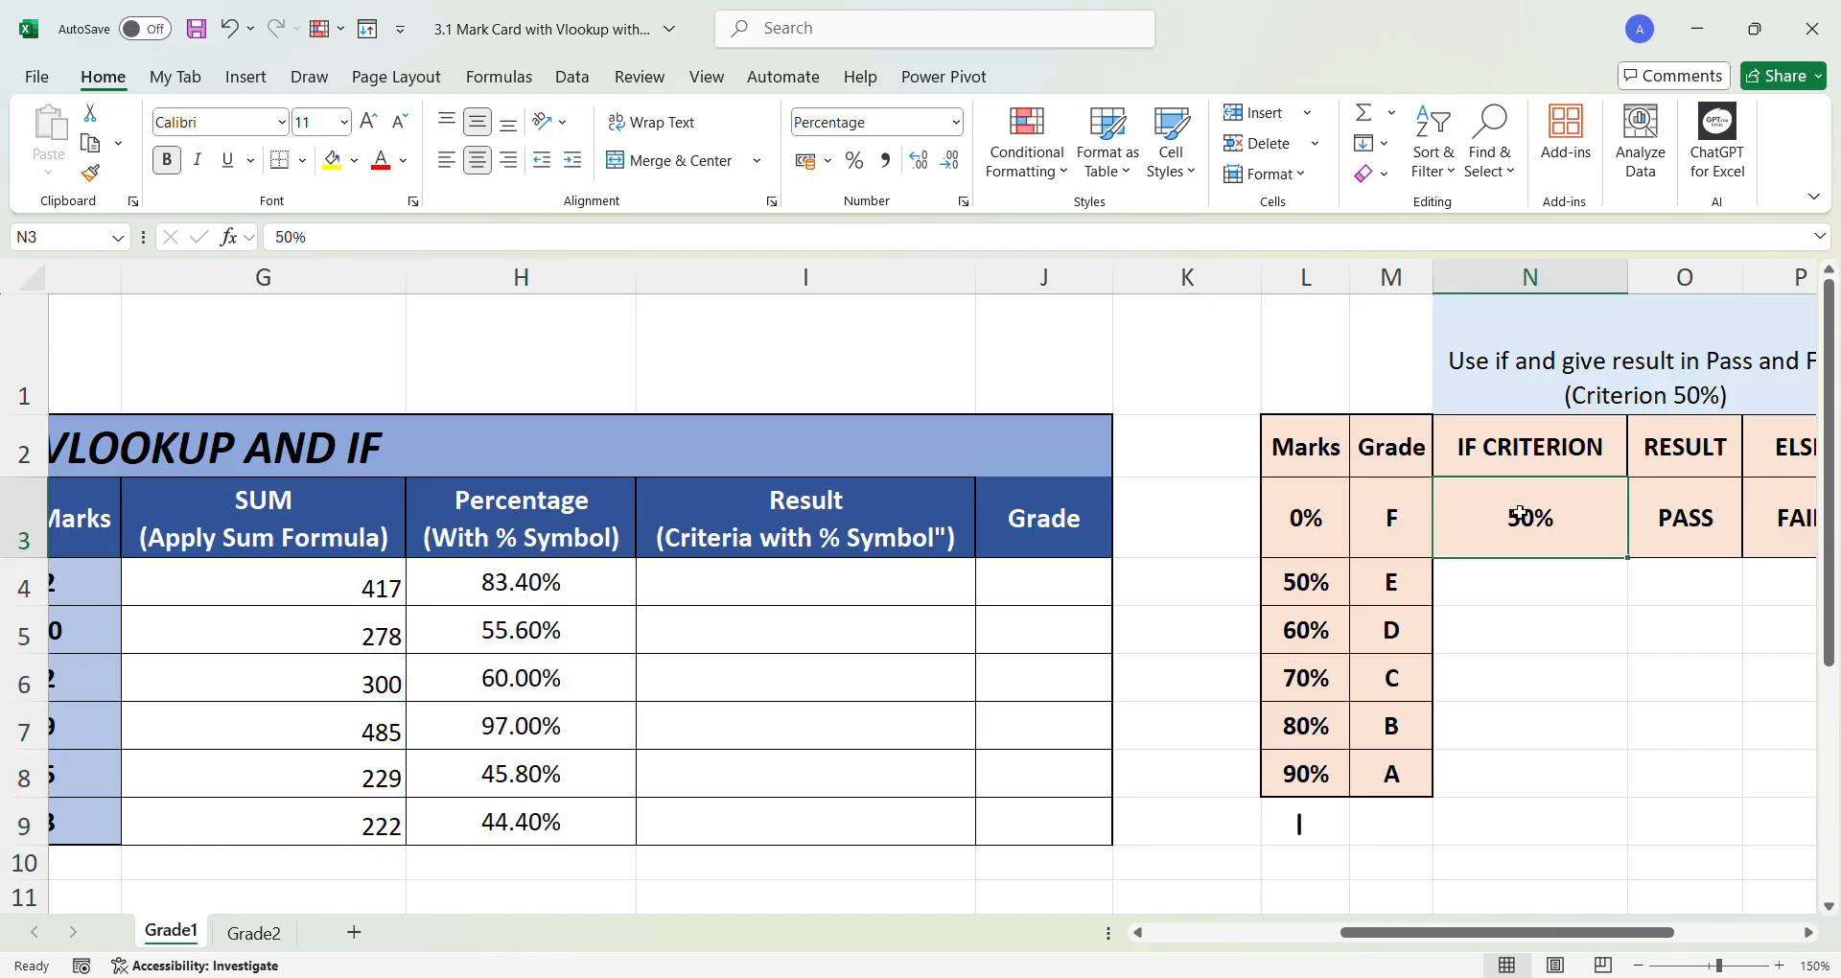
double_click(1519, 519)
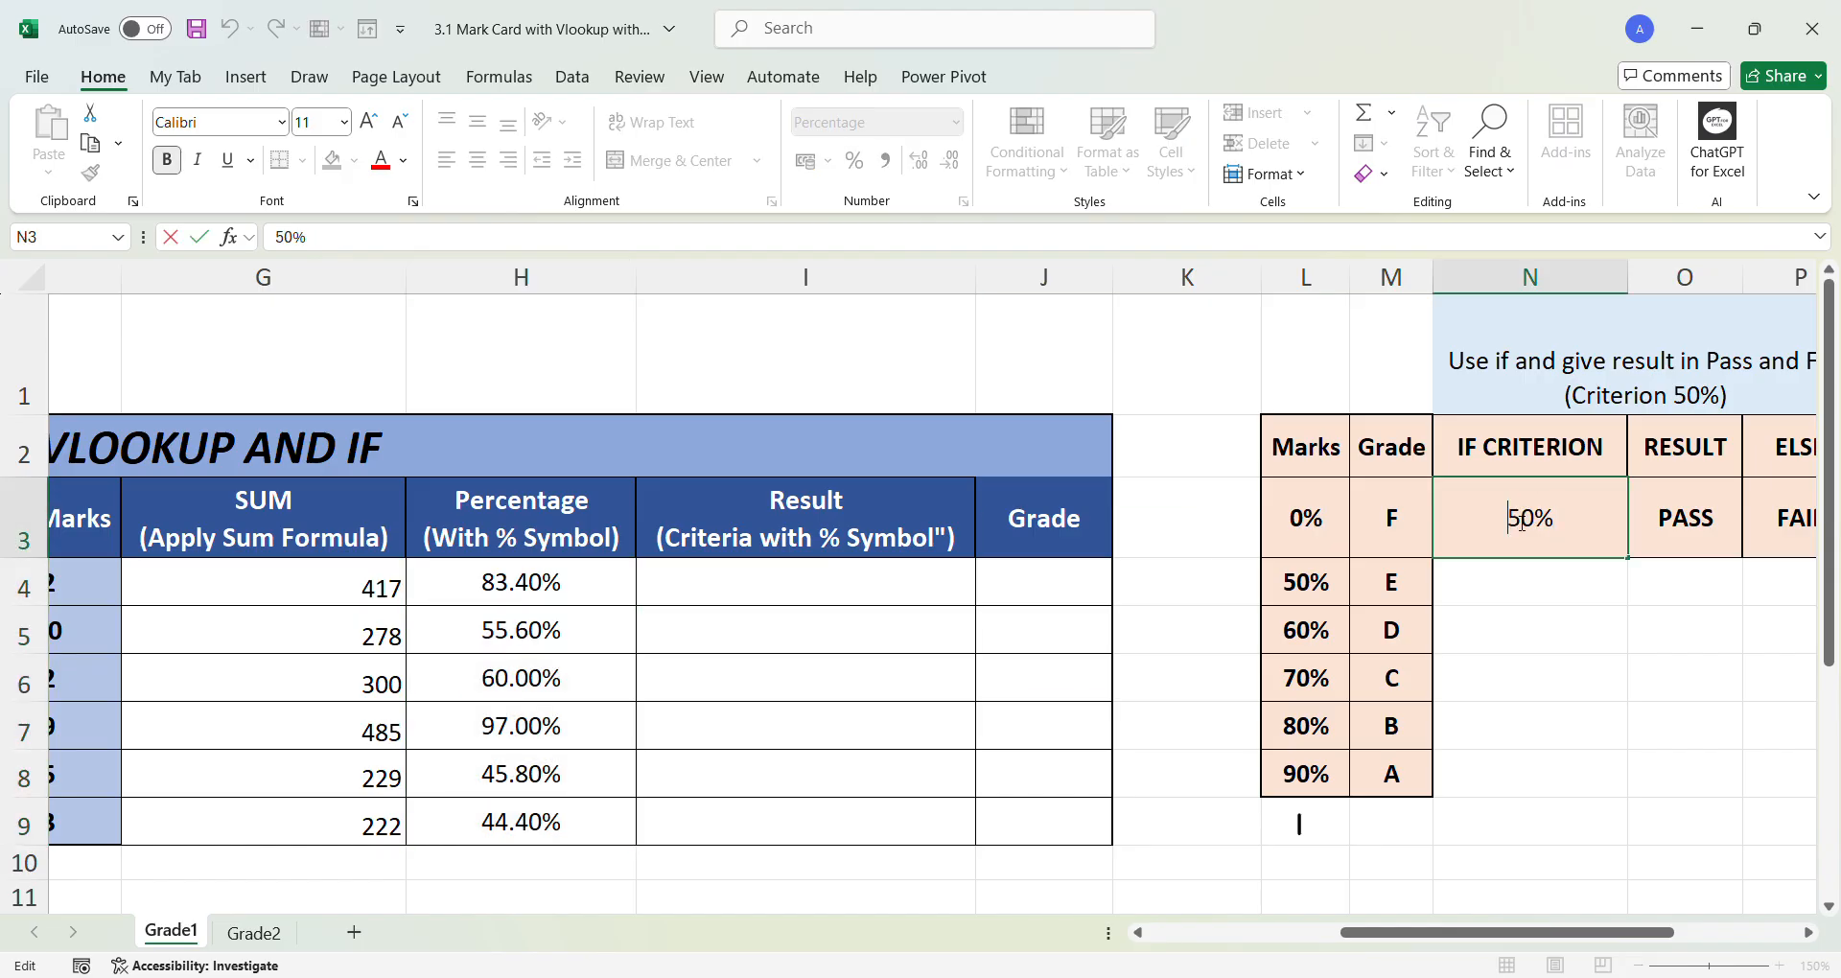
text(>=)
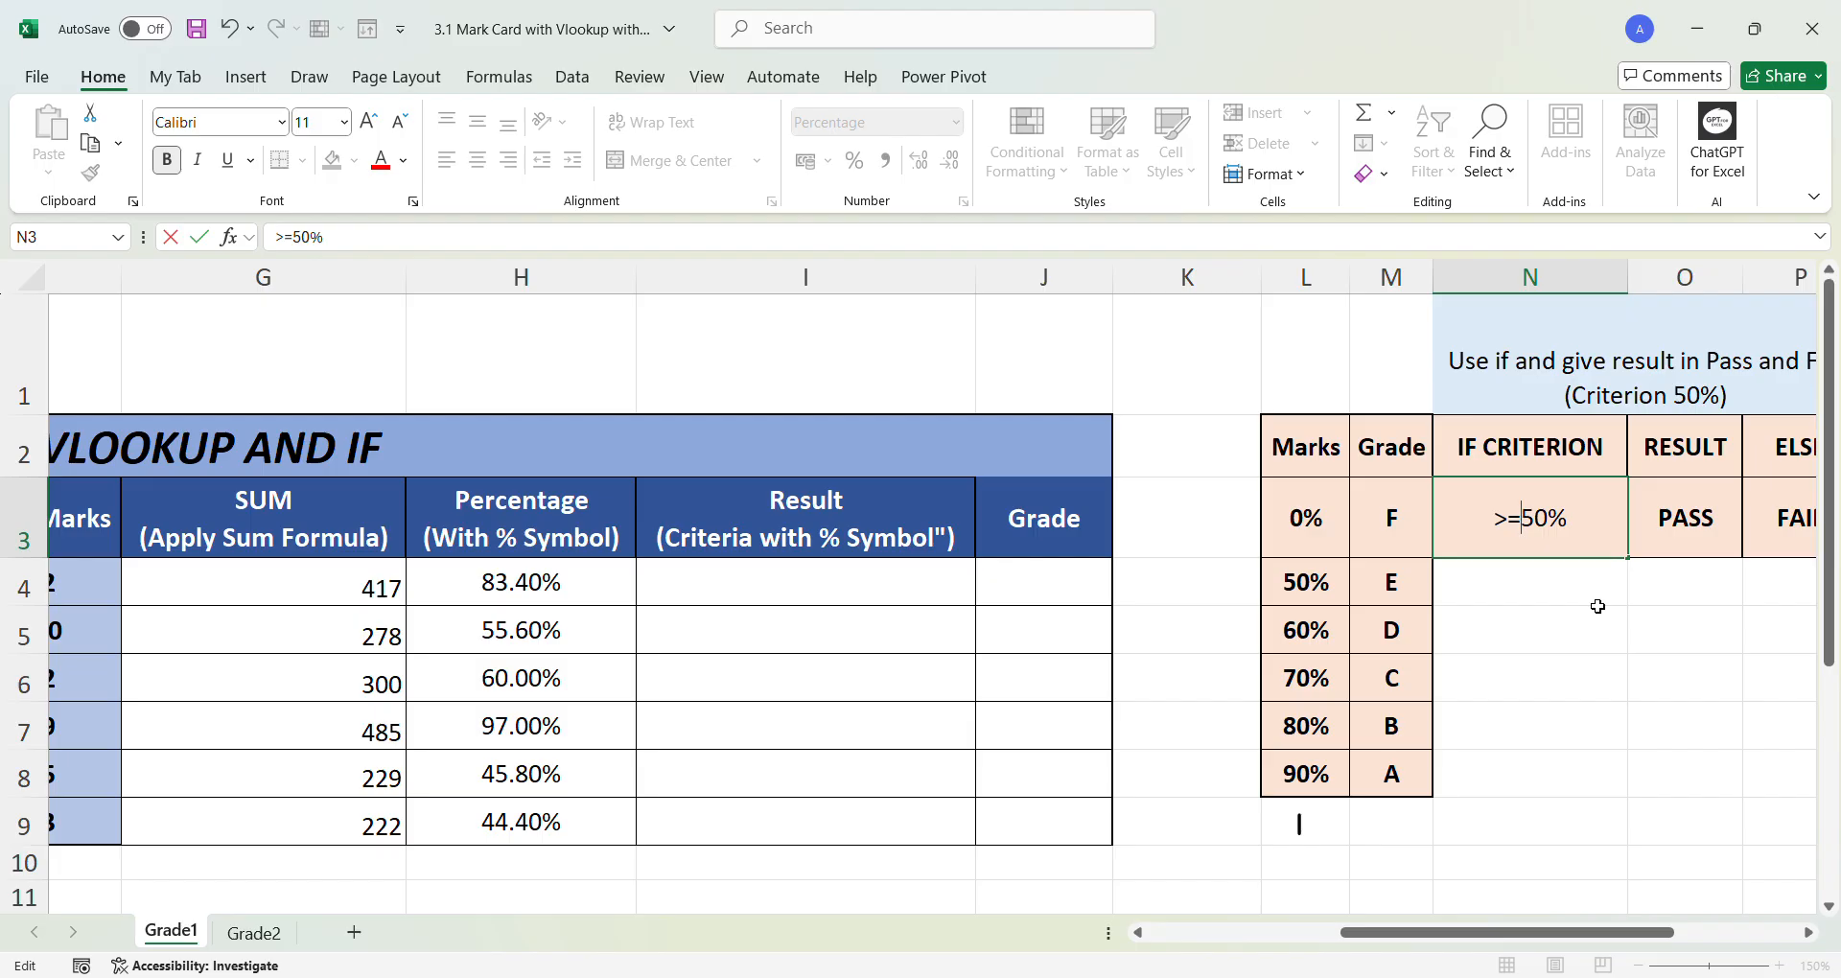
click(1607, 632)
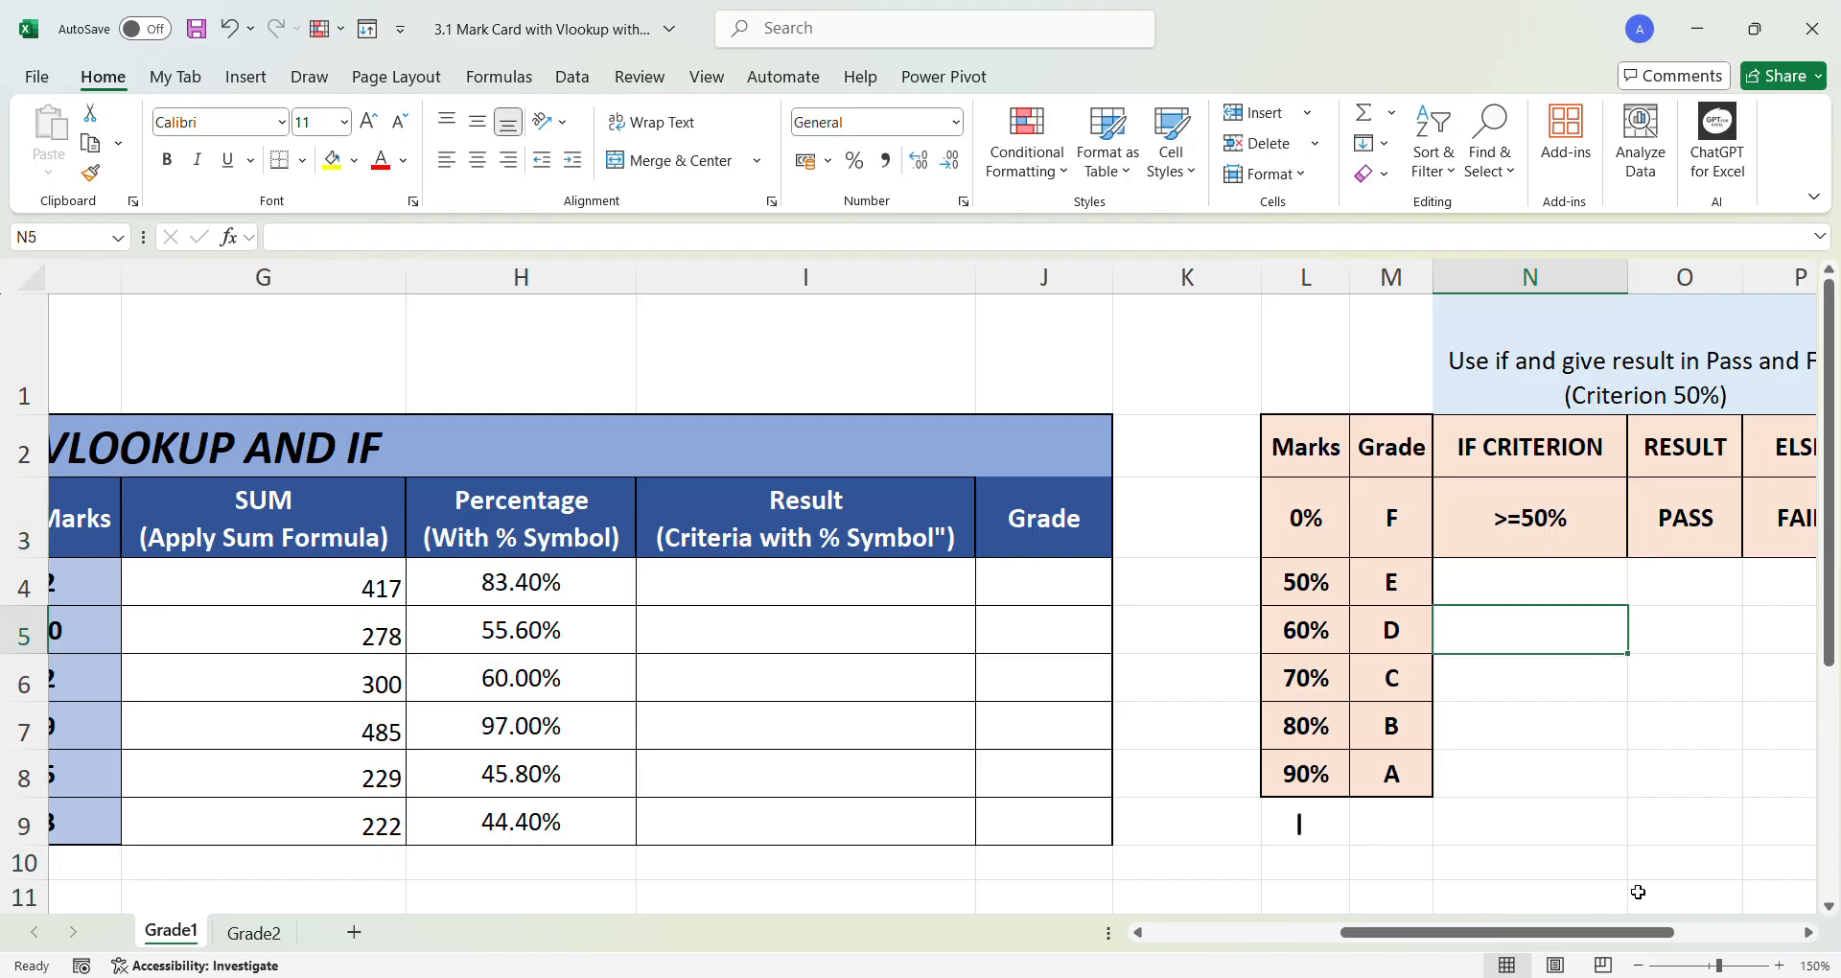
- Enter =IF(H4>=50%,"Pass","Fail") in I4 to give the first student's result
mouse_move(1630, 932)
mouse_down()
mouse_move(1517, 940)
mouse_move(1596, 936)
mouse_up()
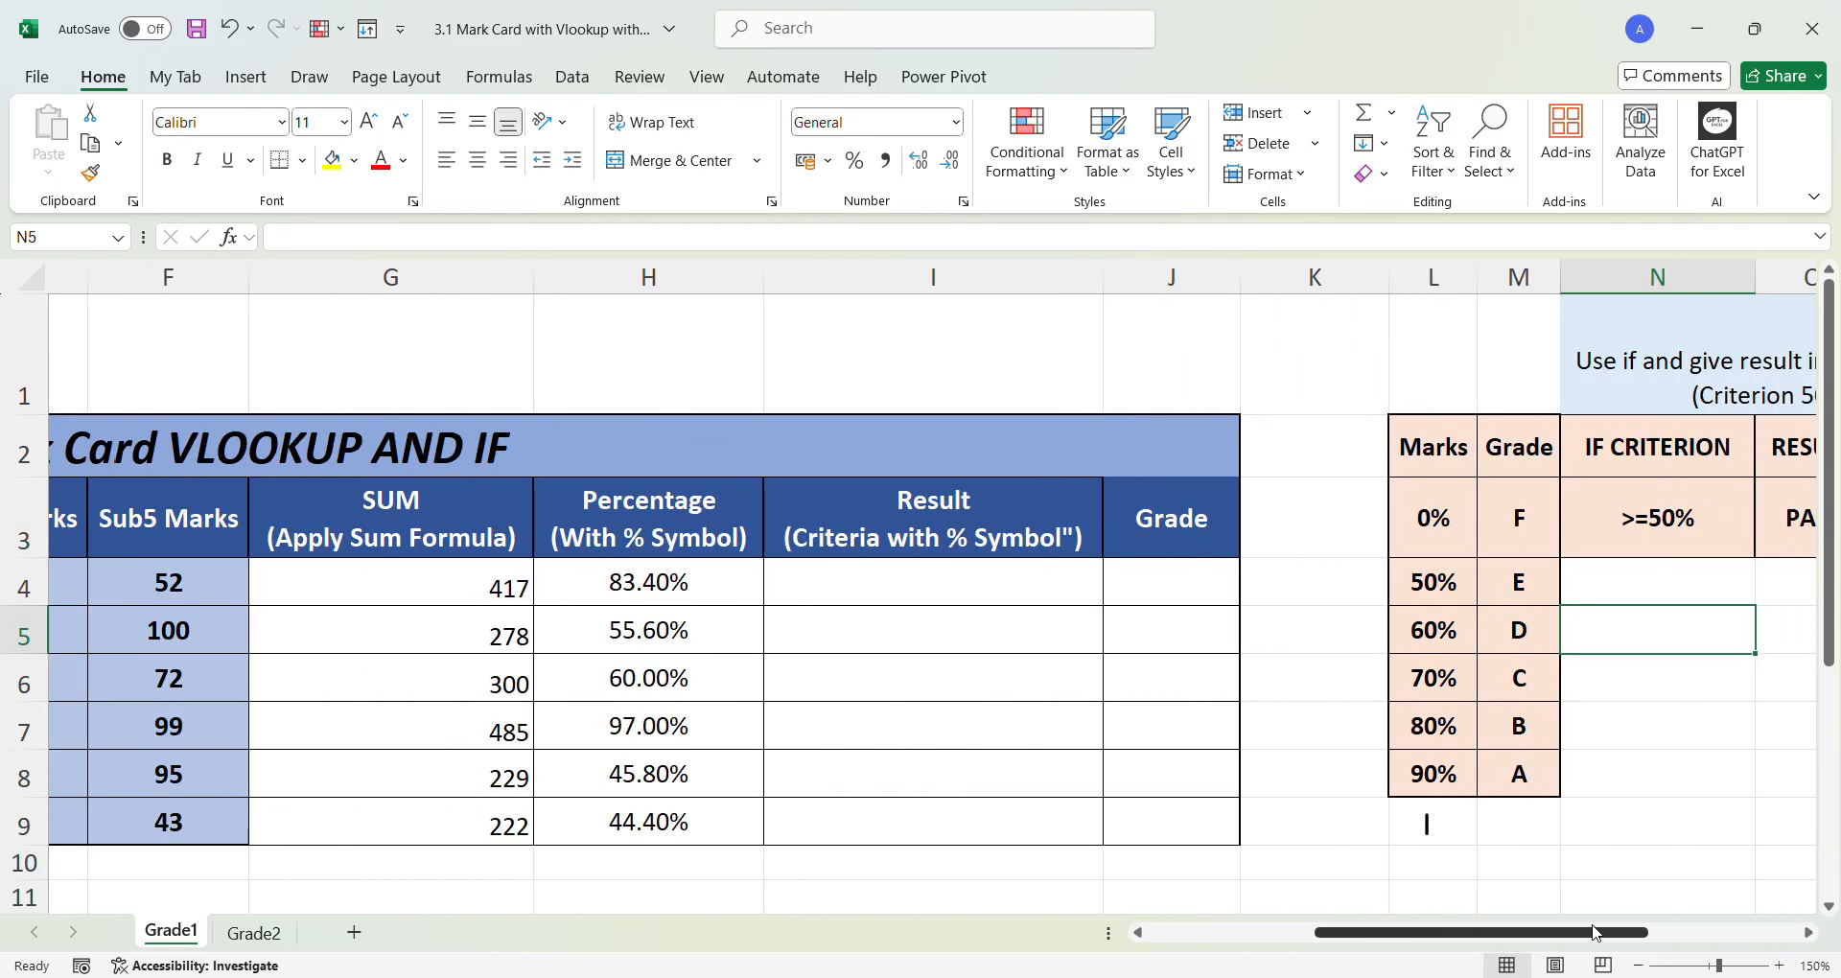
click(1028, 583)
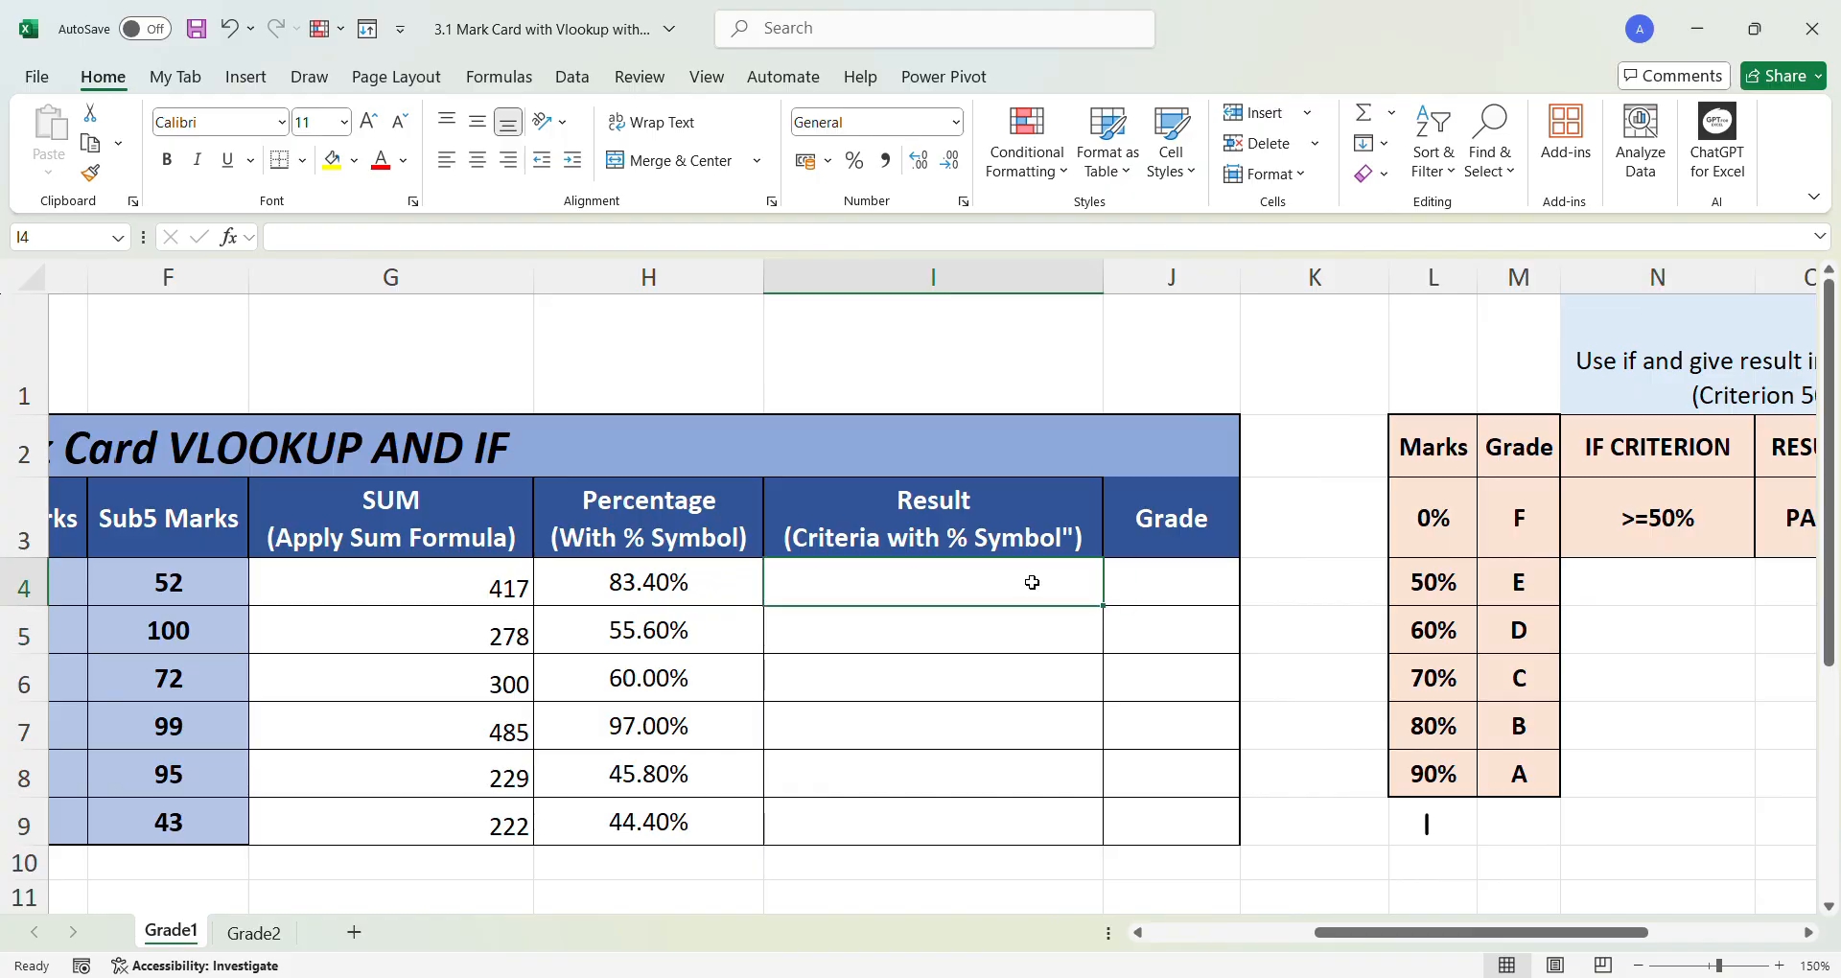
text(=)
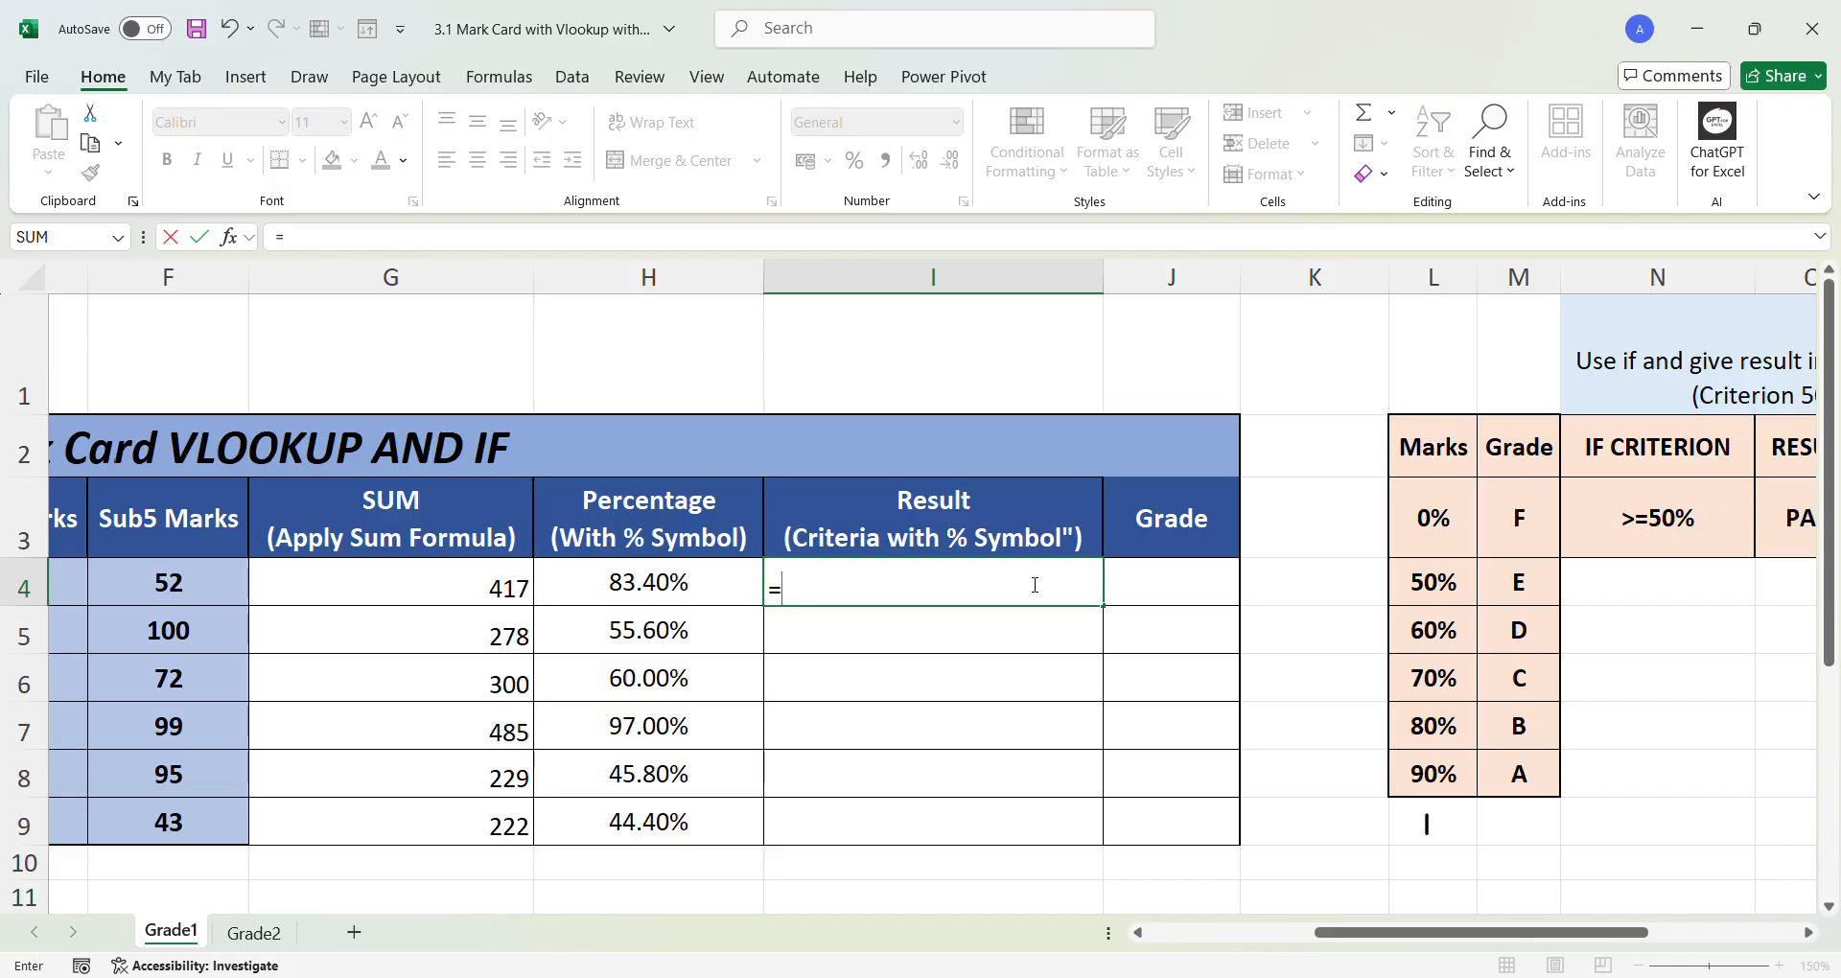
text(if()
click(696, 587)
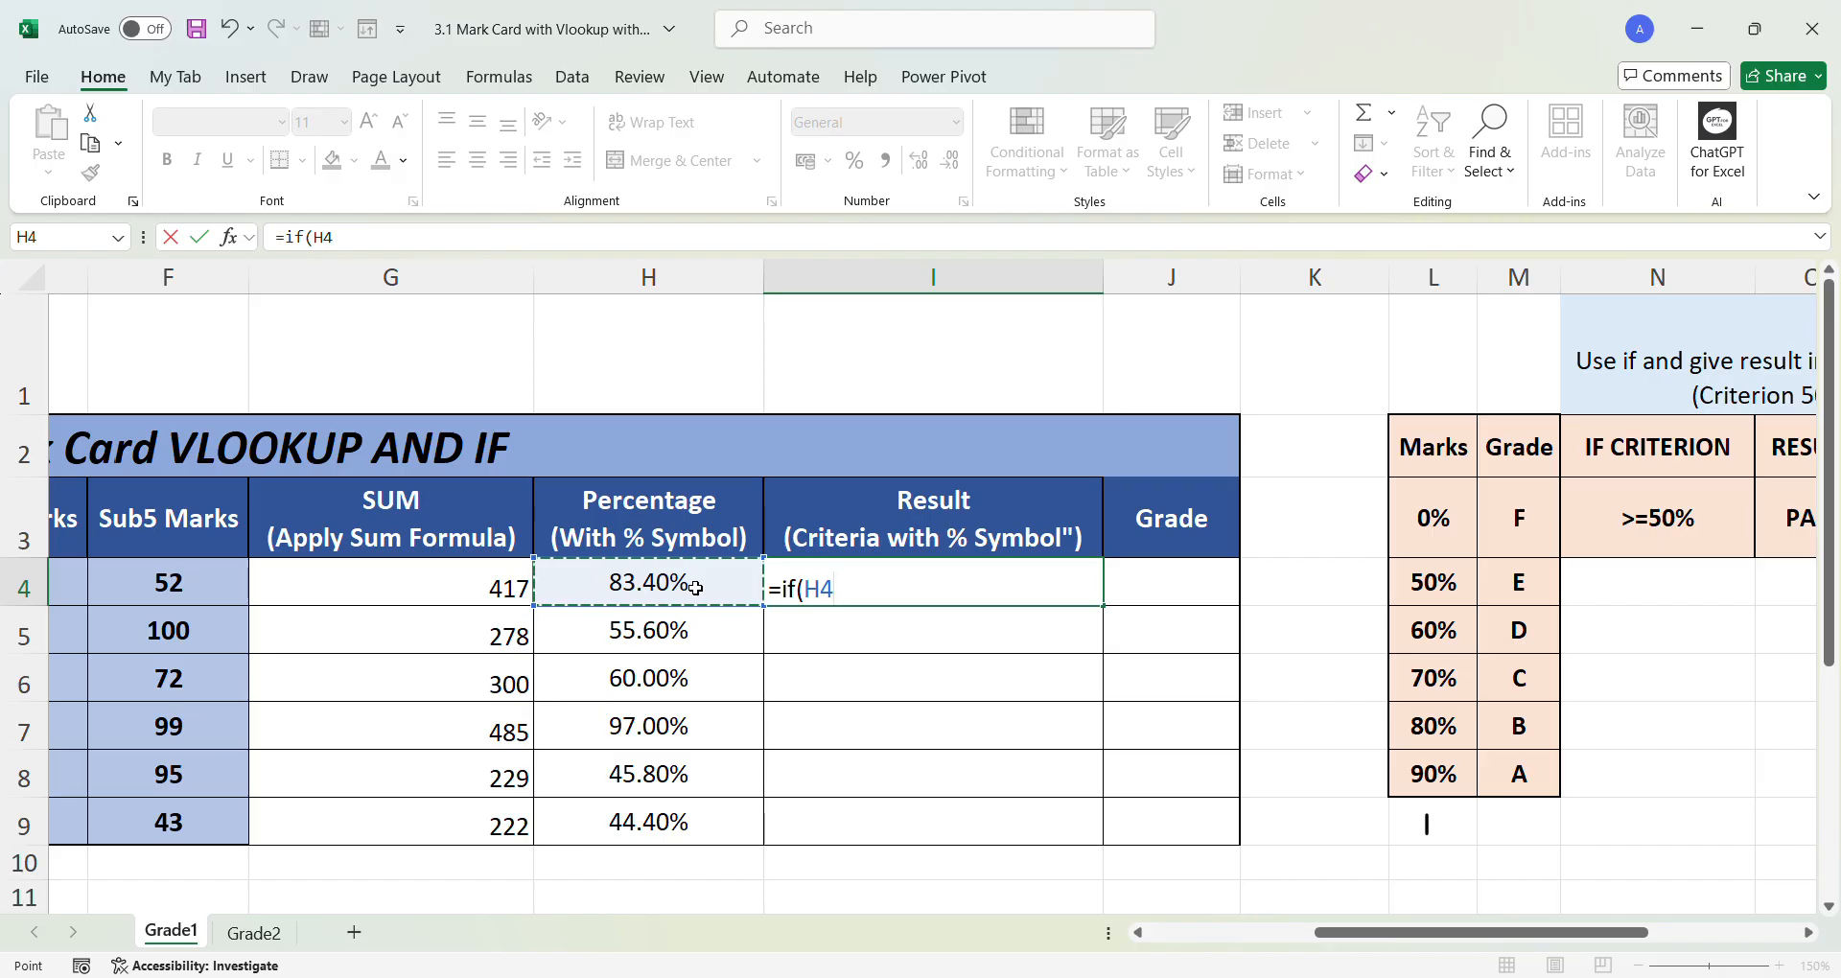
text(>=)
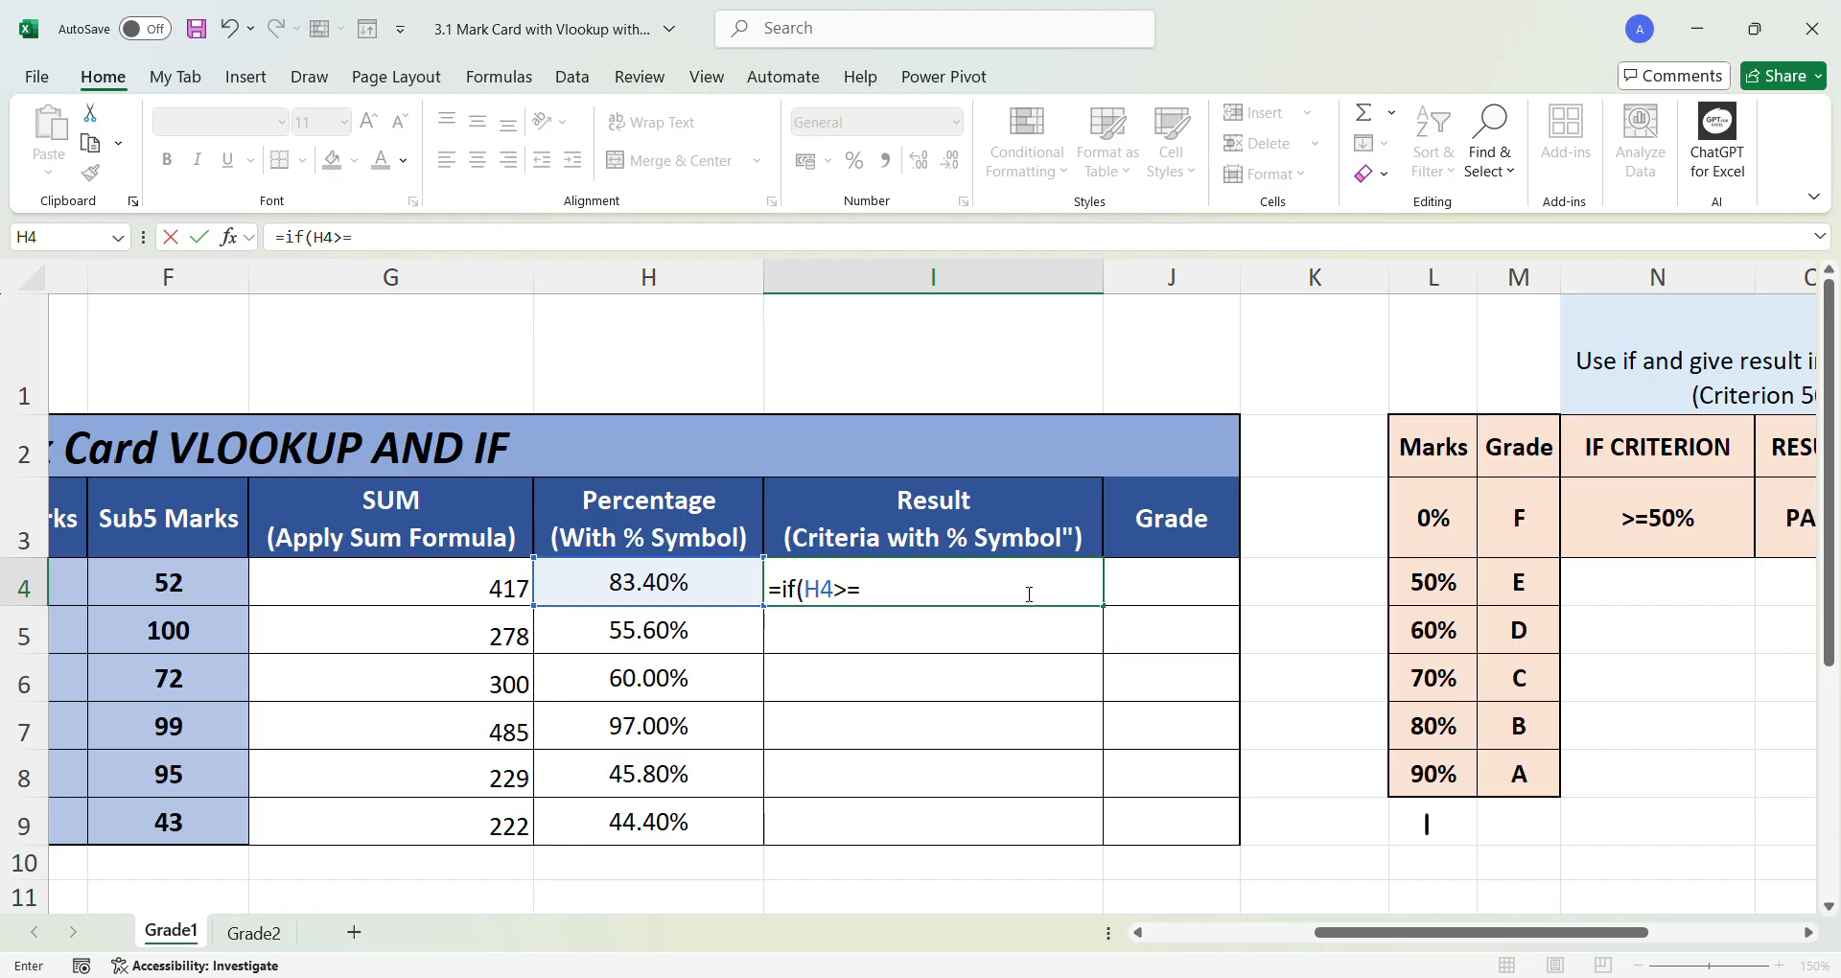
text(50%,"Pass)
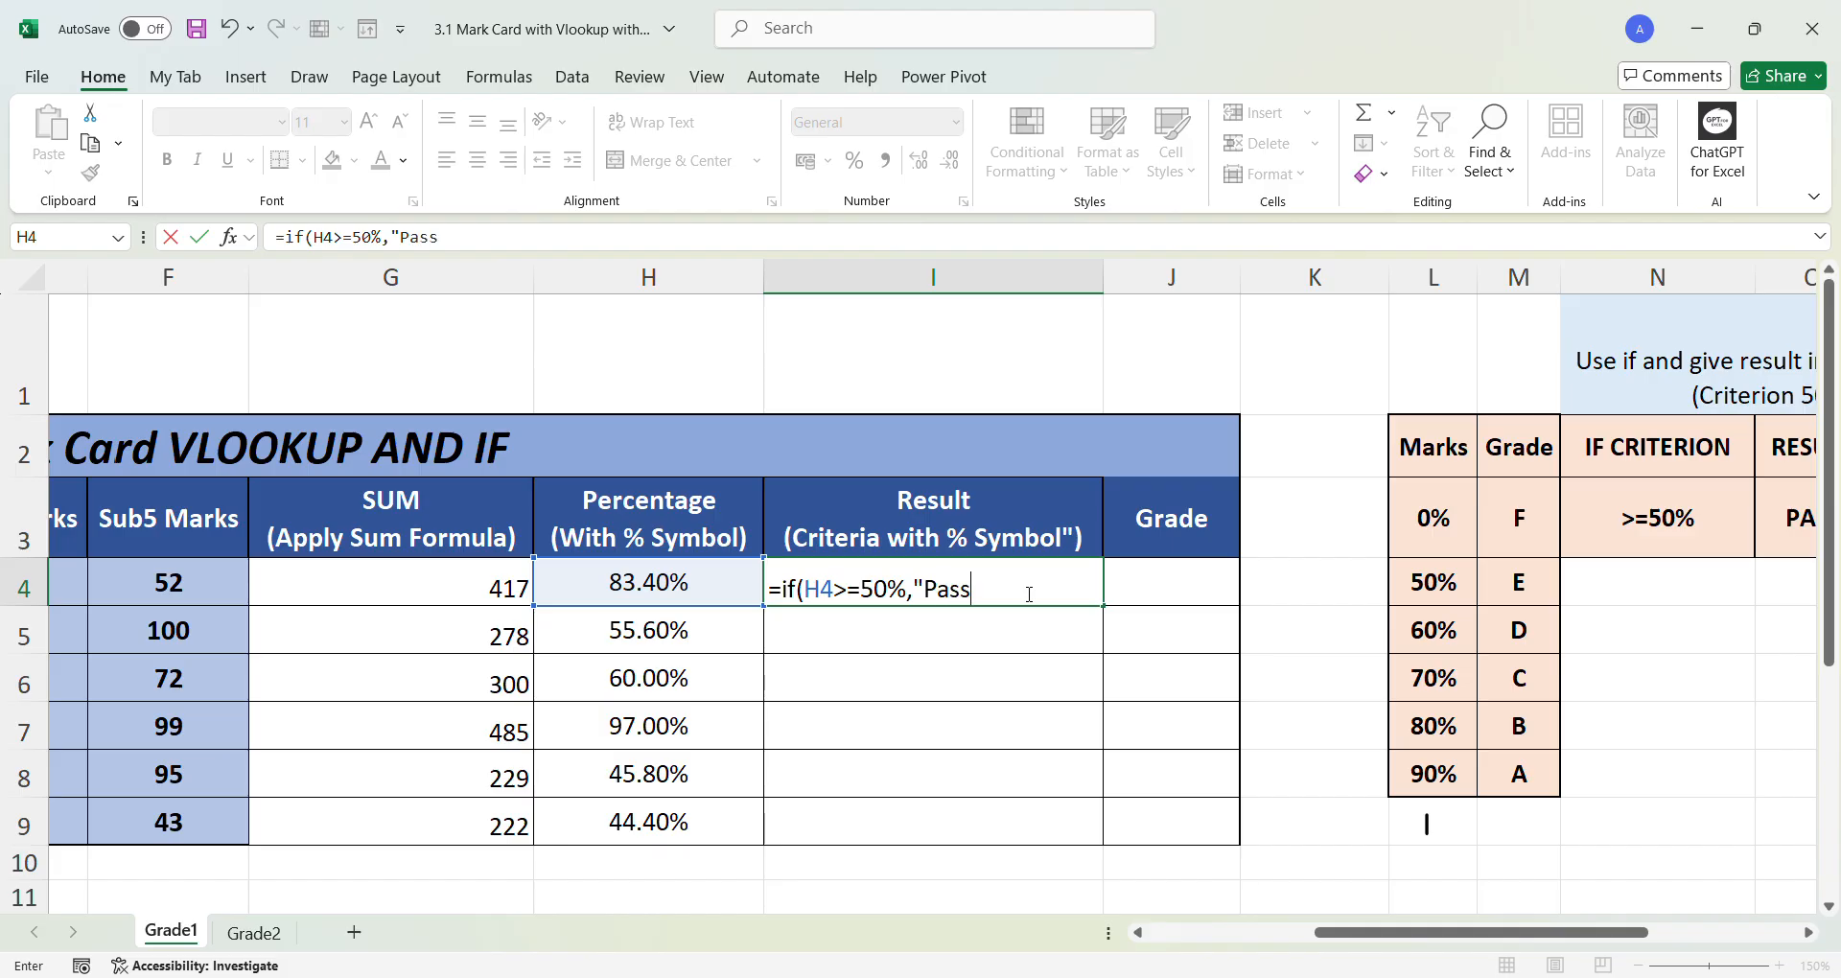
text(",)
text(FAil)
key(BackSpace)
key(BackSpace)
key(BackSpace)
text(ail"))
key(Return)
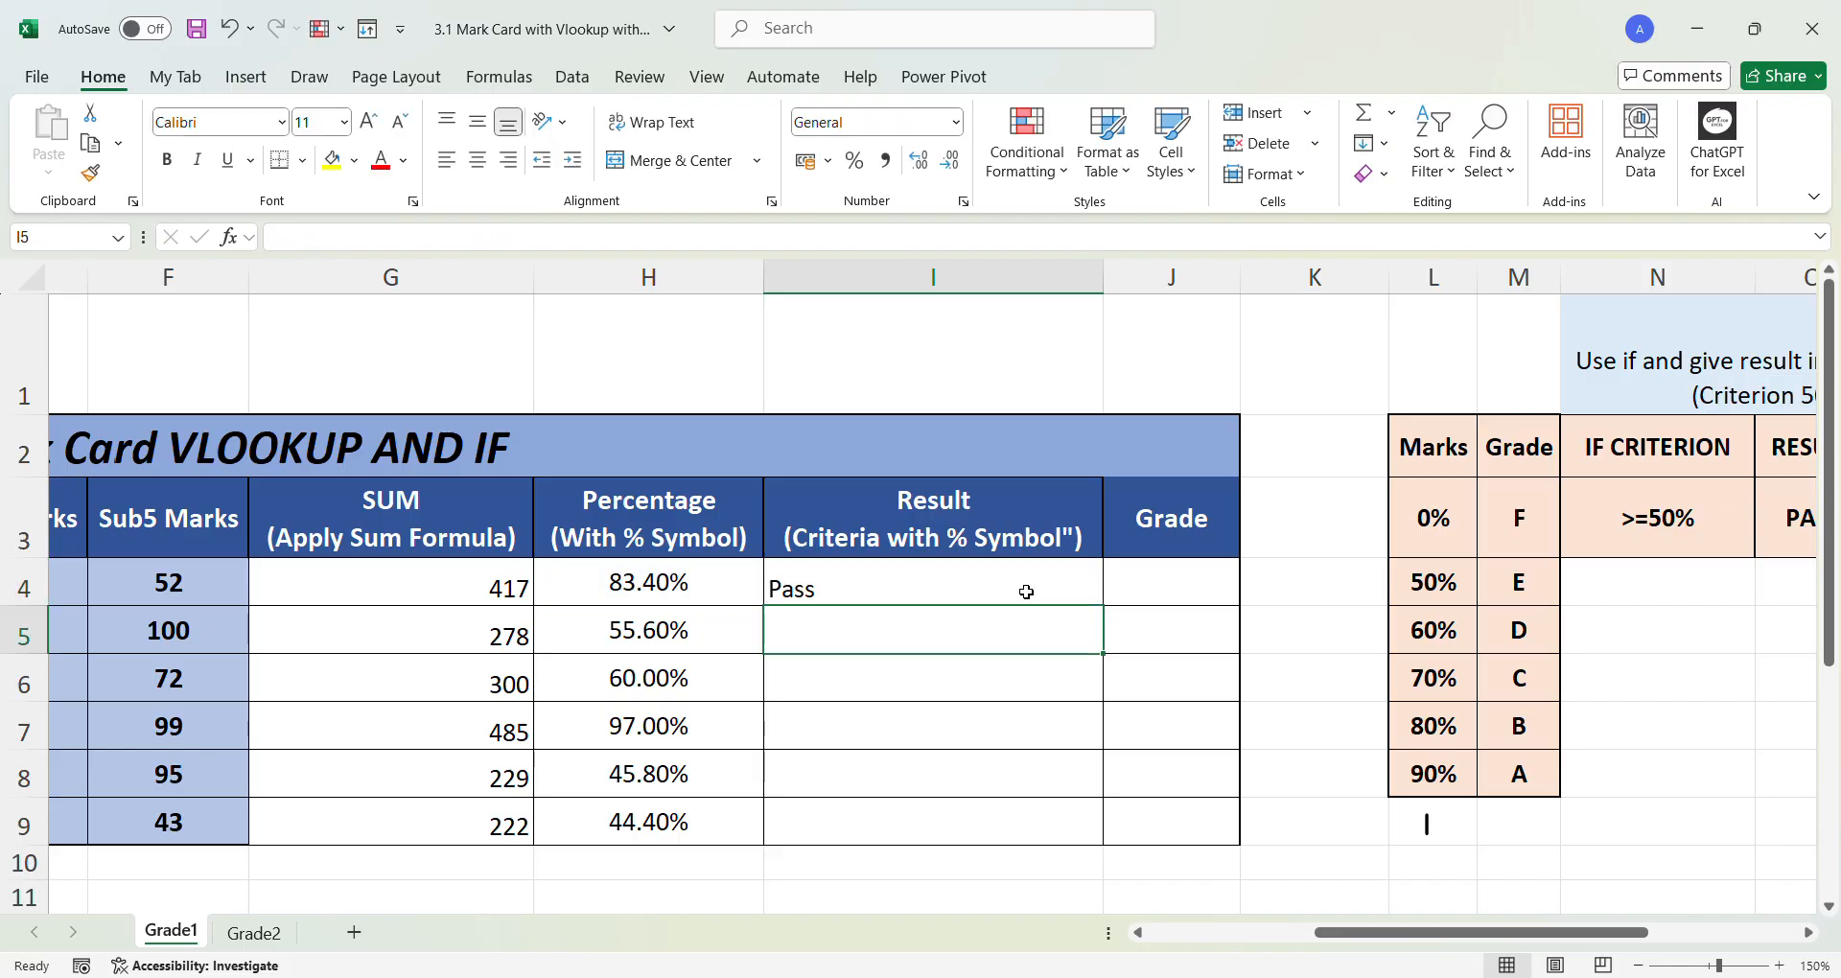
- Fill the pass/fail formula from I4 down to I9
click(1028, 590)
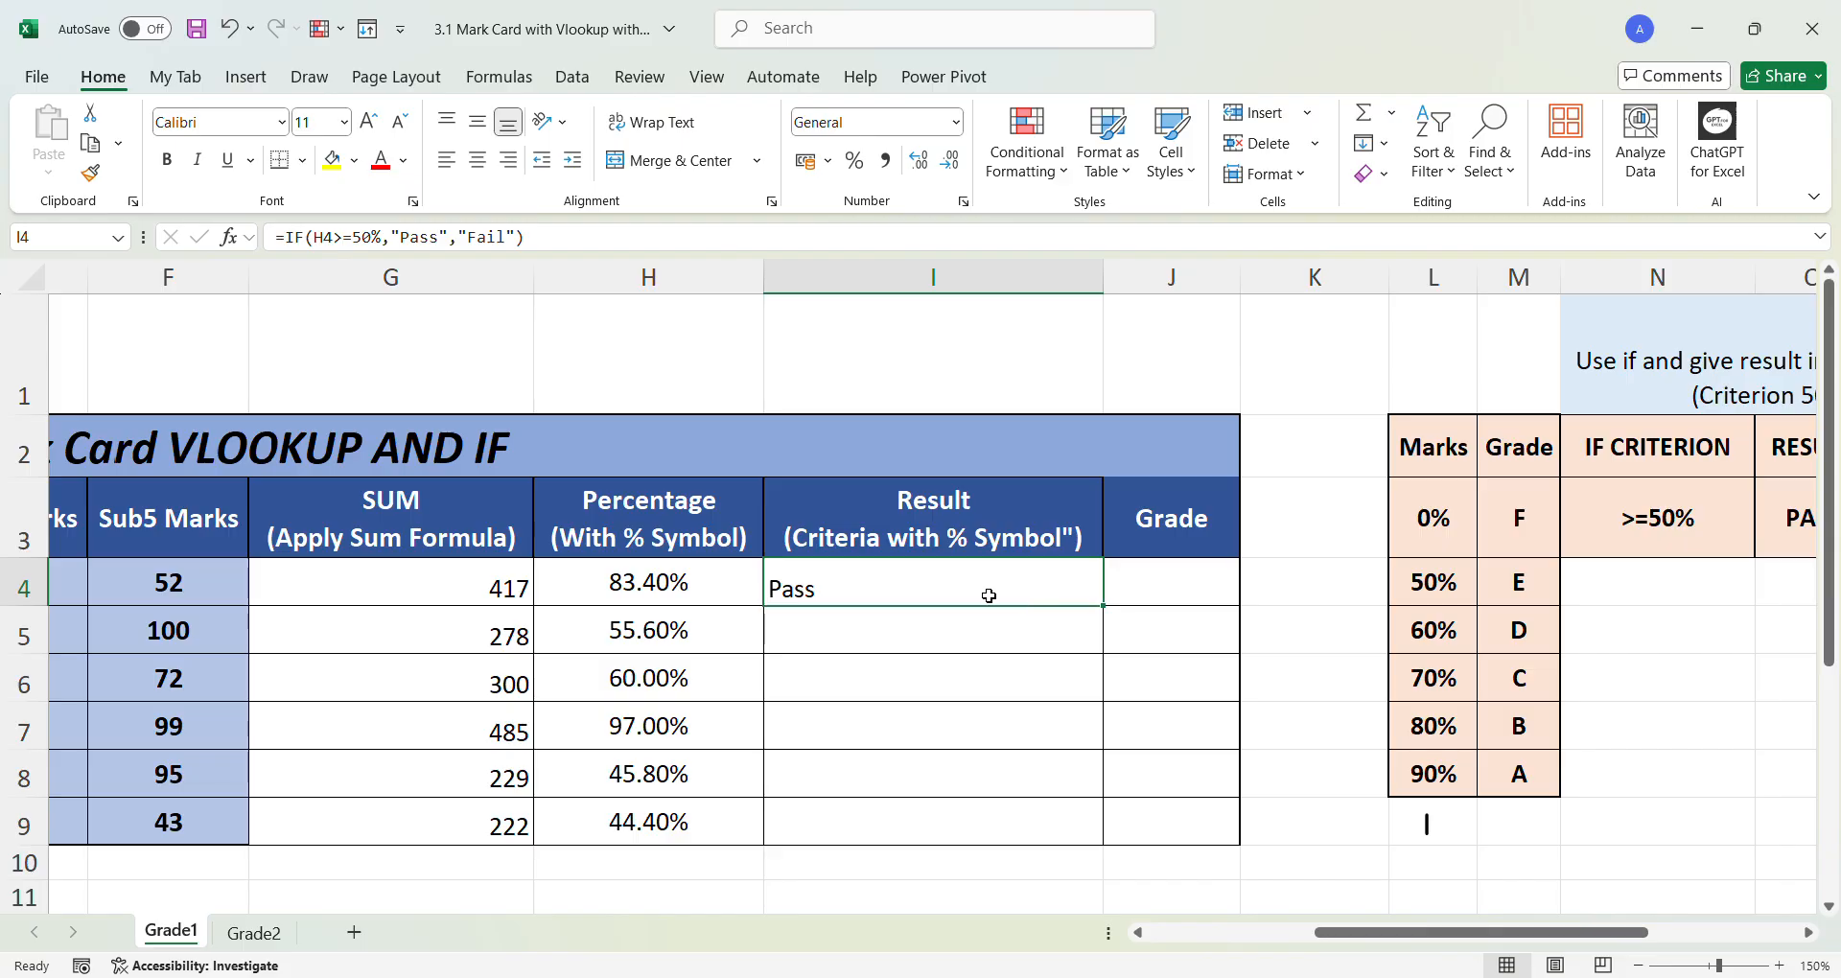
drag(989, 595, 950, 827)
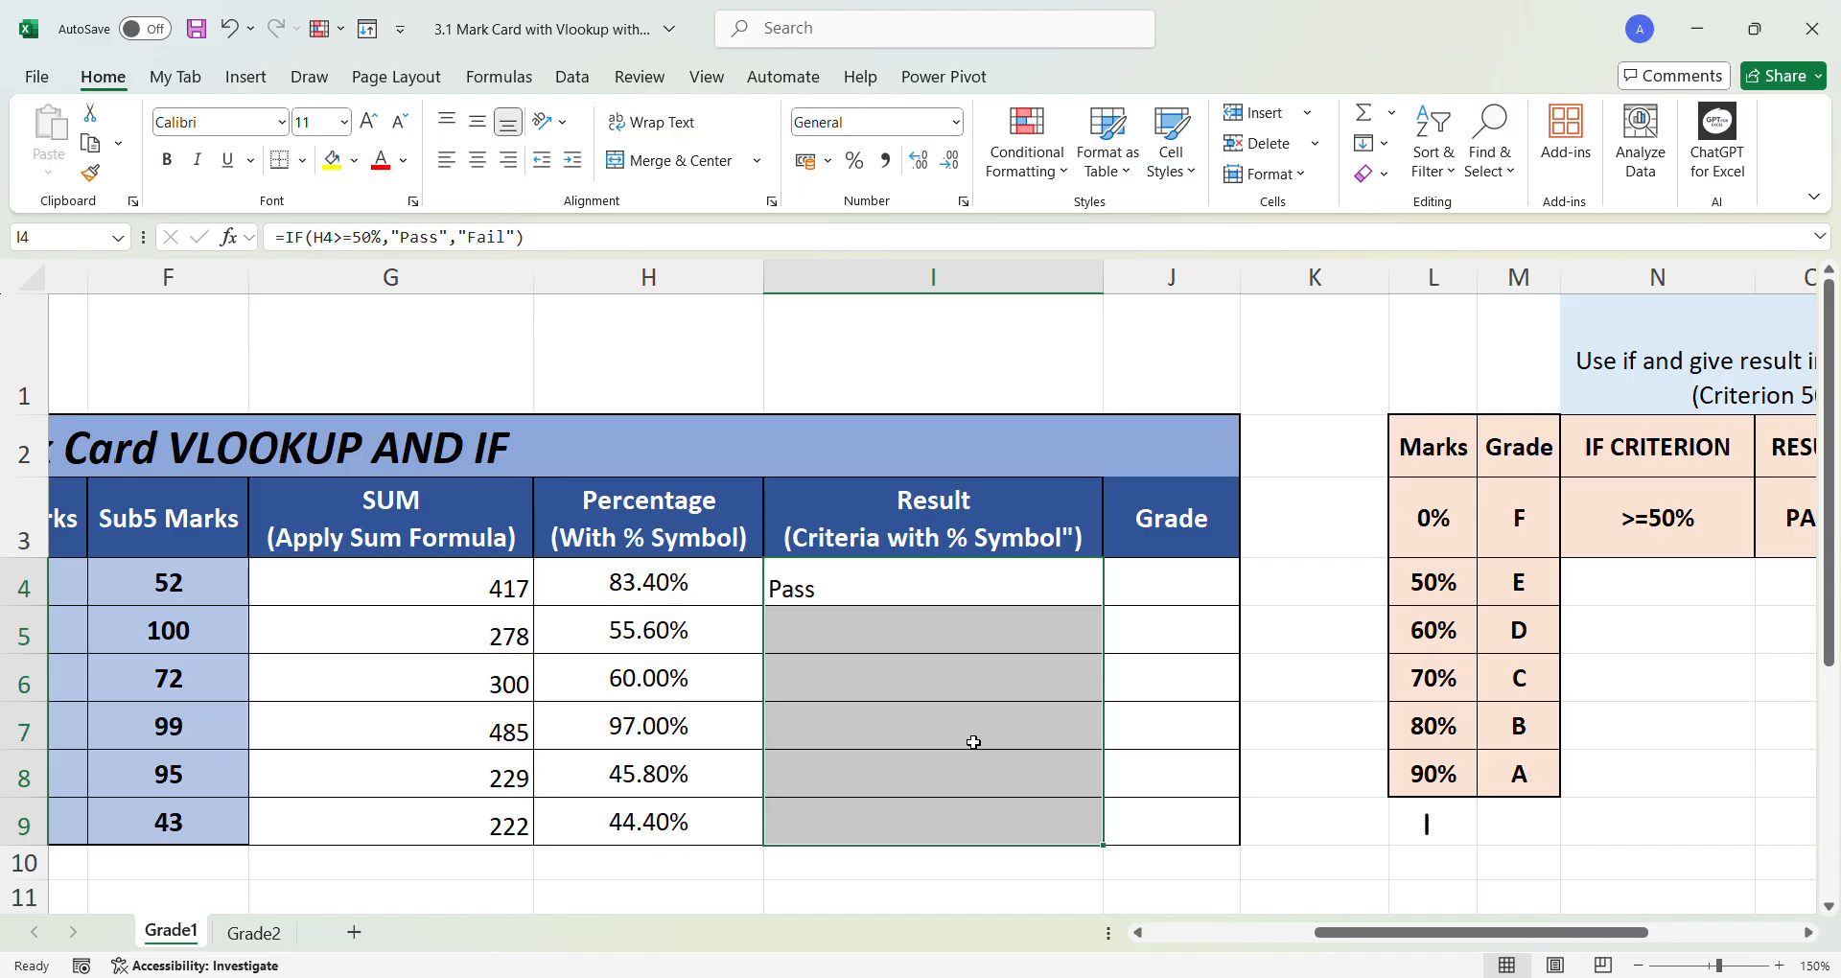
key(ctrl+d)
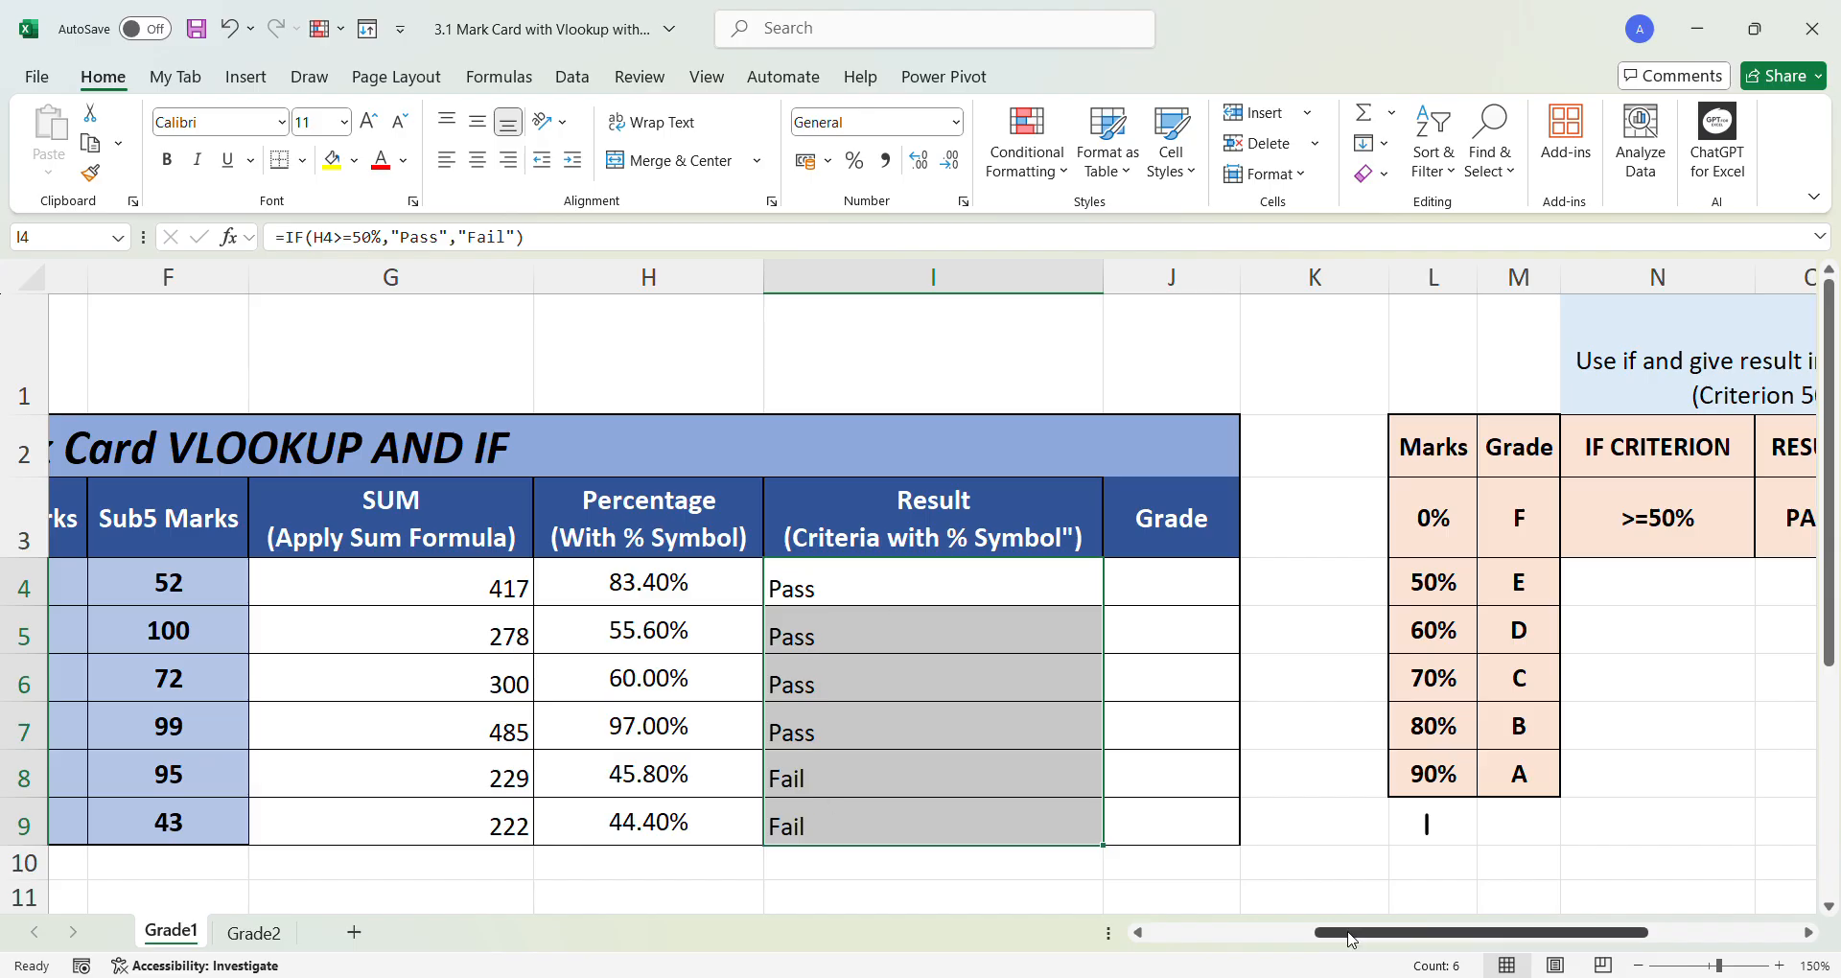
- Enter =VLOOKUP(H4,$L$3:$M$8,2,TRUE) in J4 to look up the first student's grade
drag(1352, 935, 1409, 934)
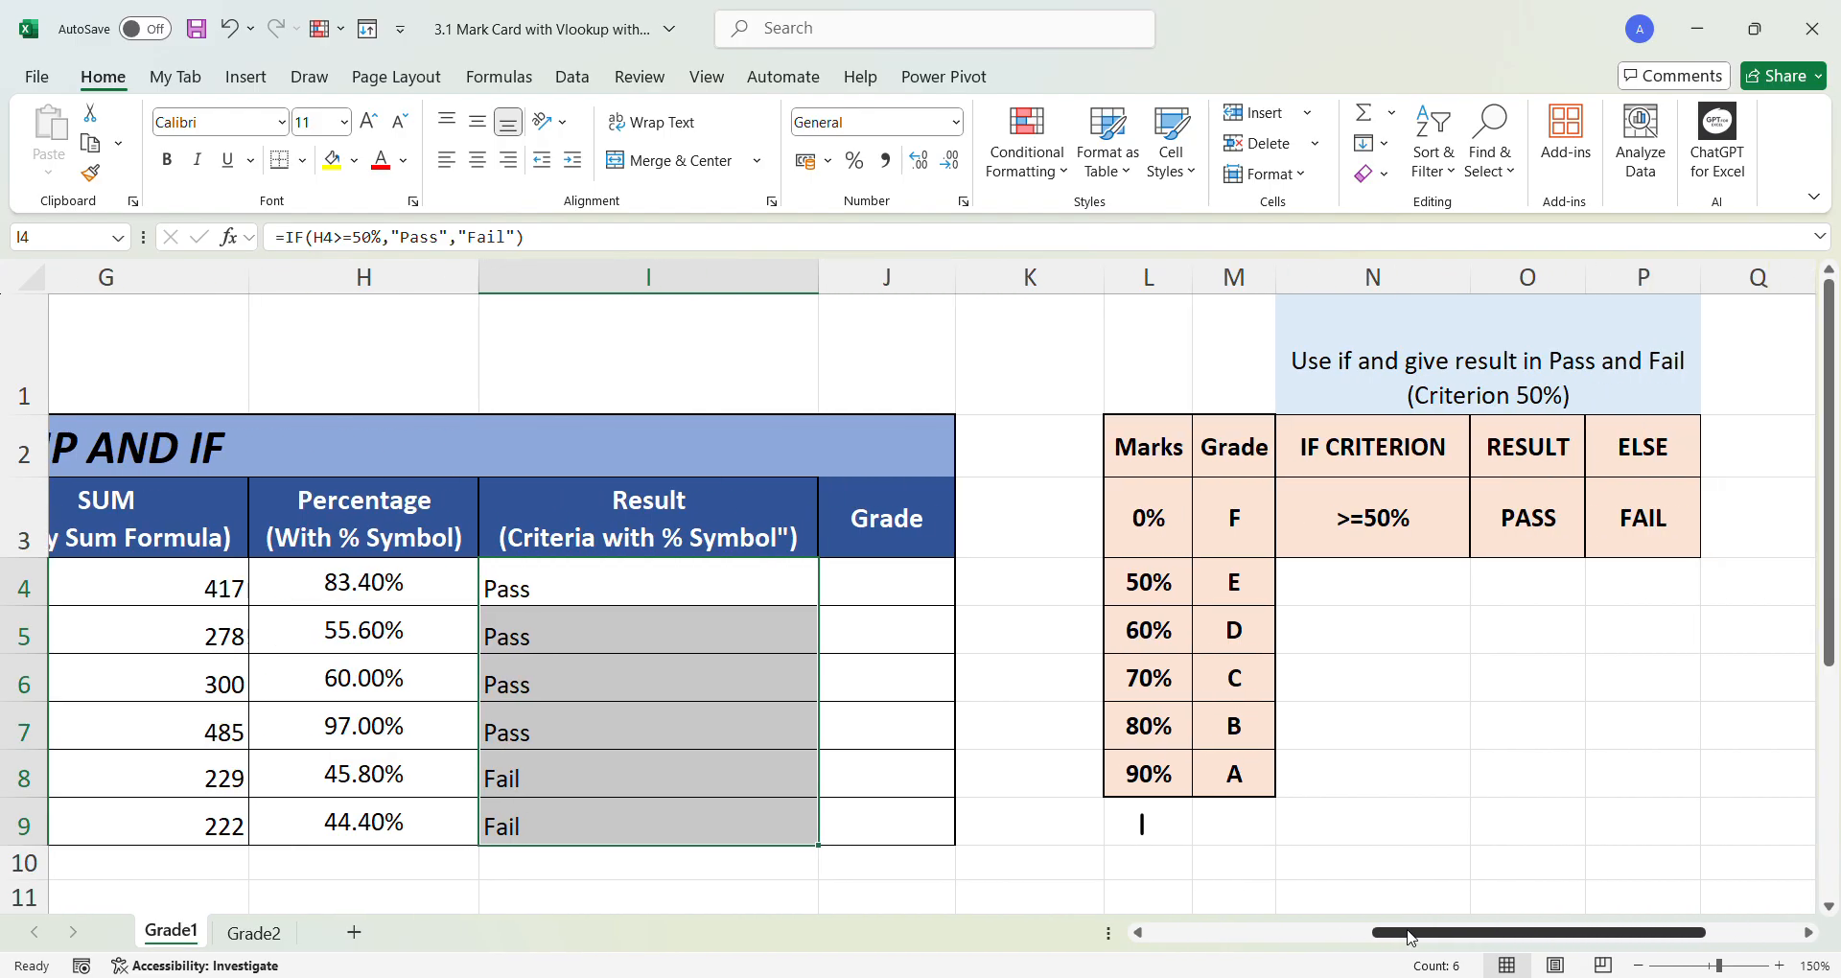
click(902, 601)
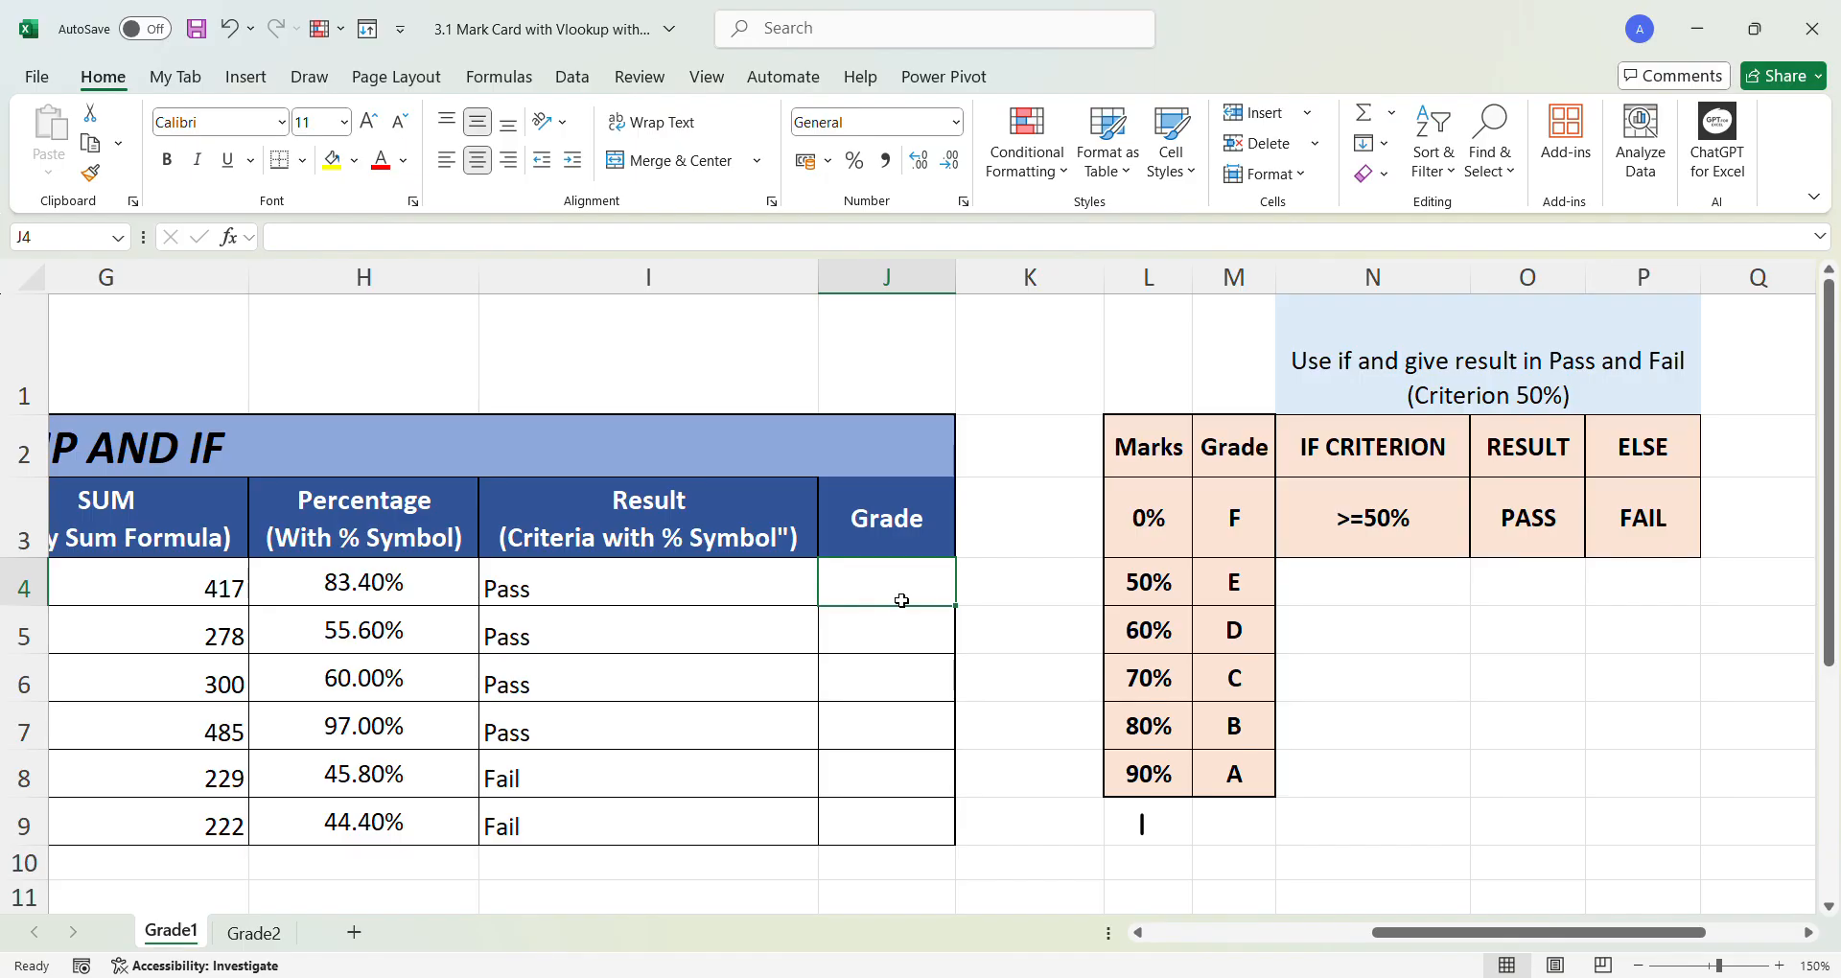
text(=)
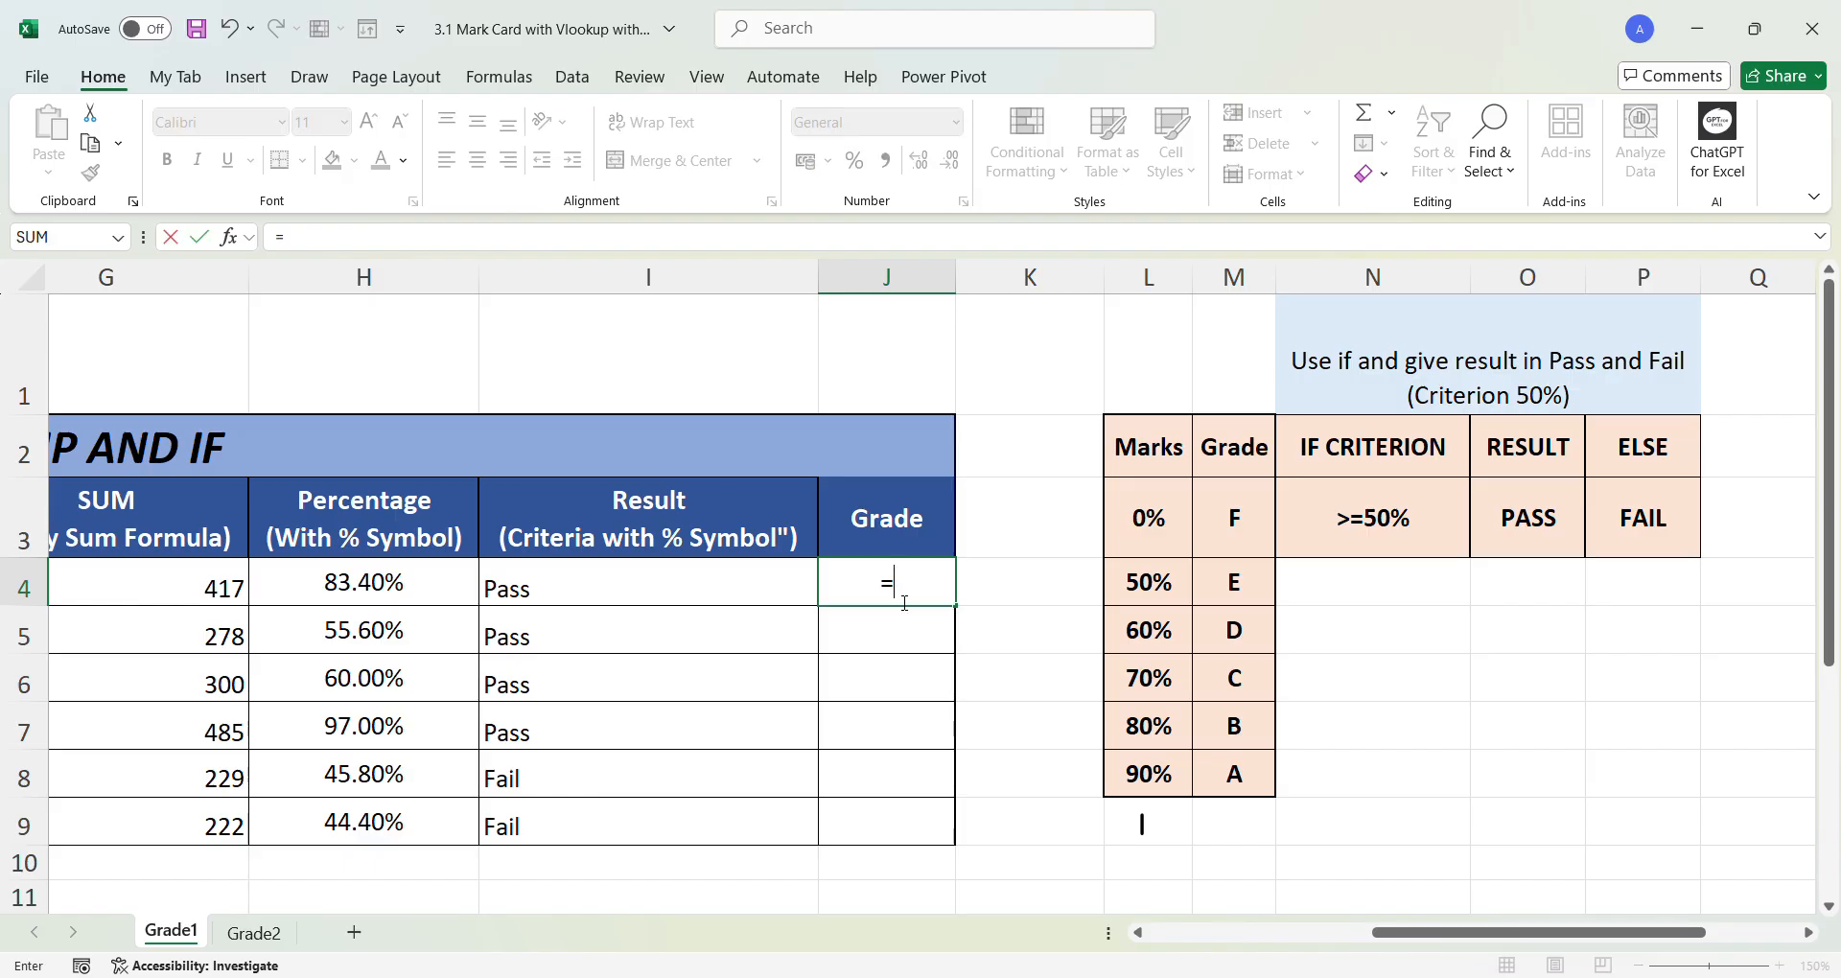
text(vl)
key(Tab)
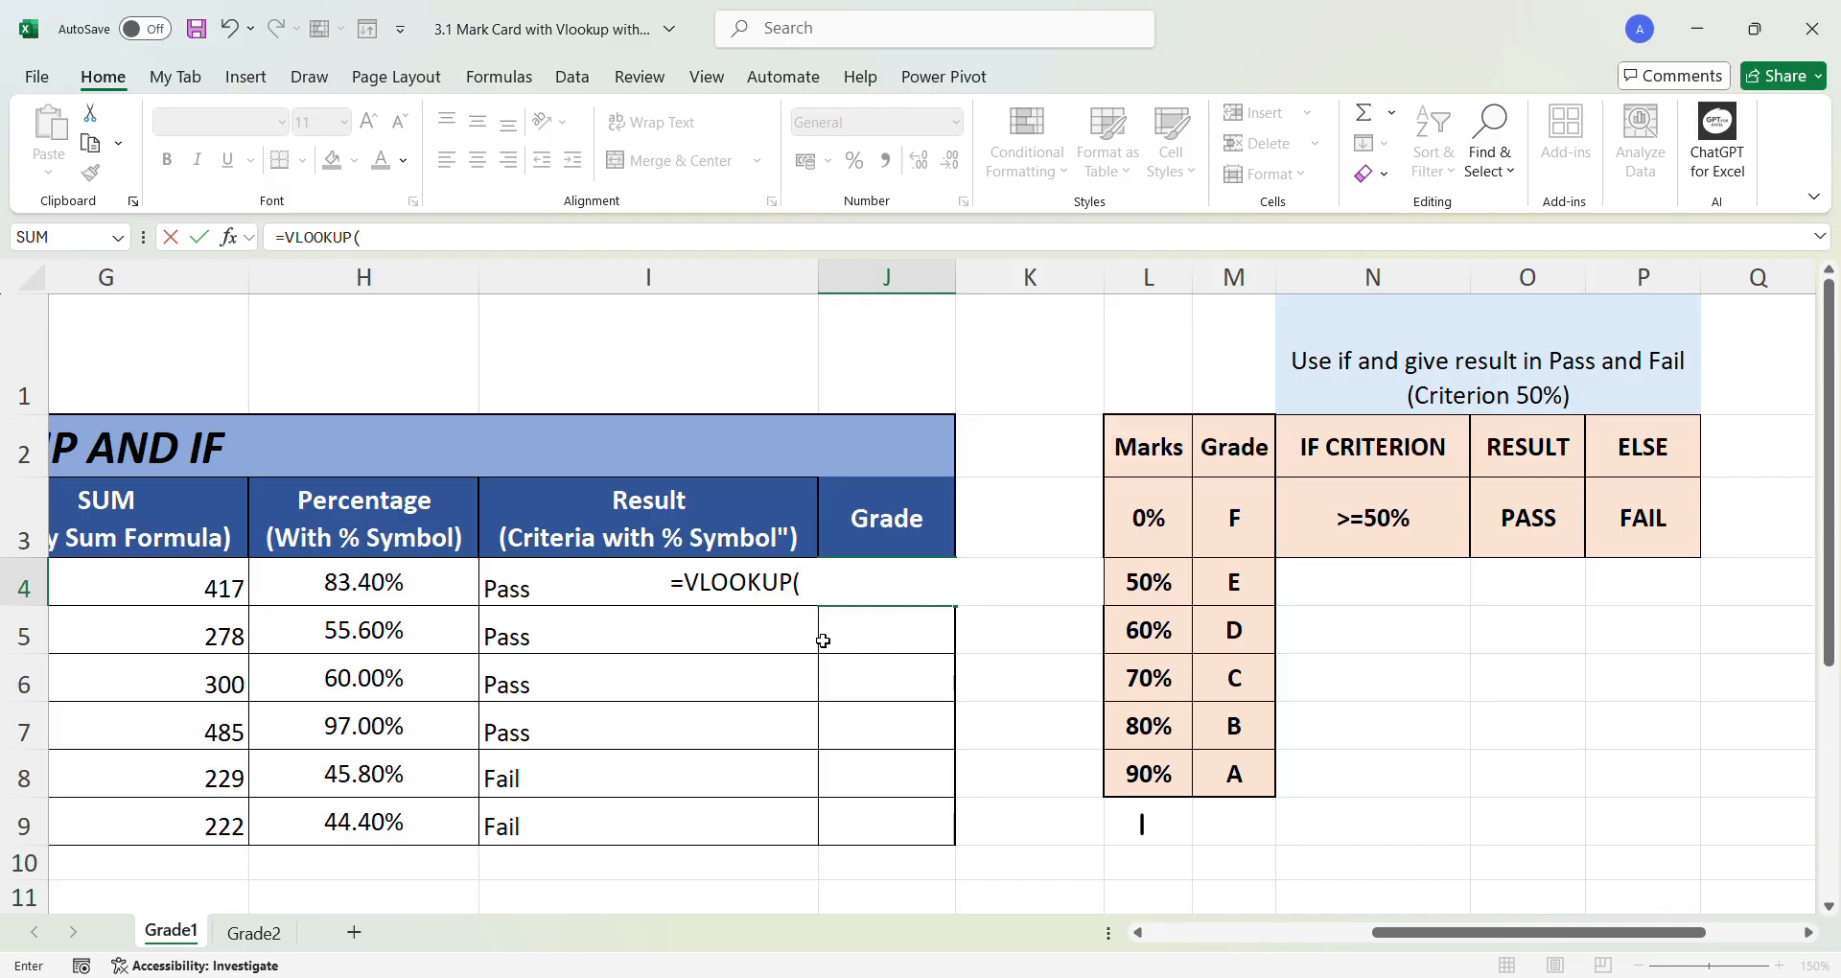
click(349, 586)
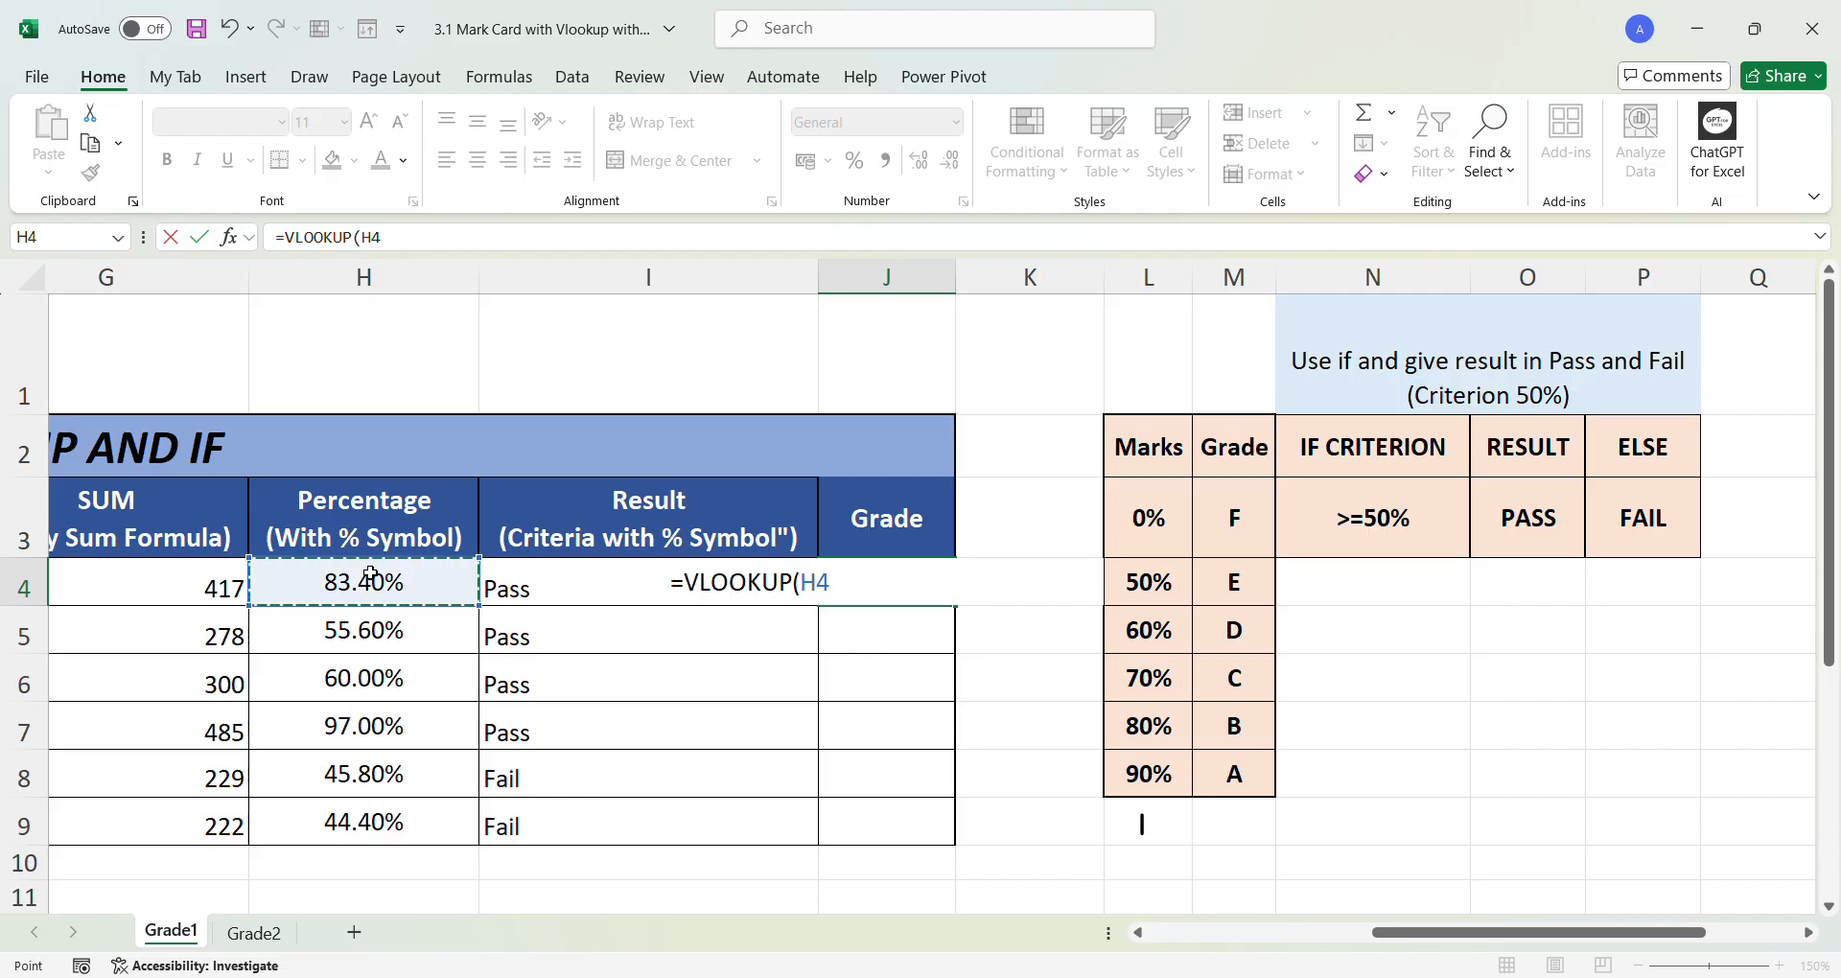
text(,)
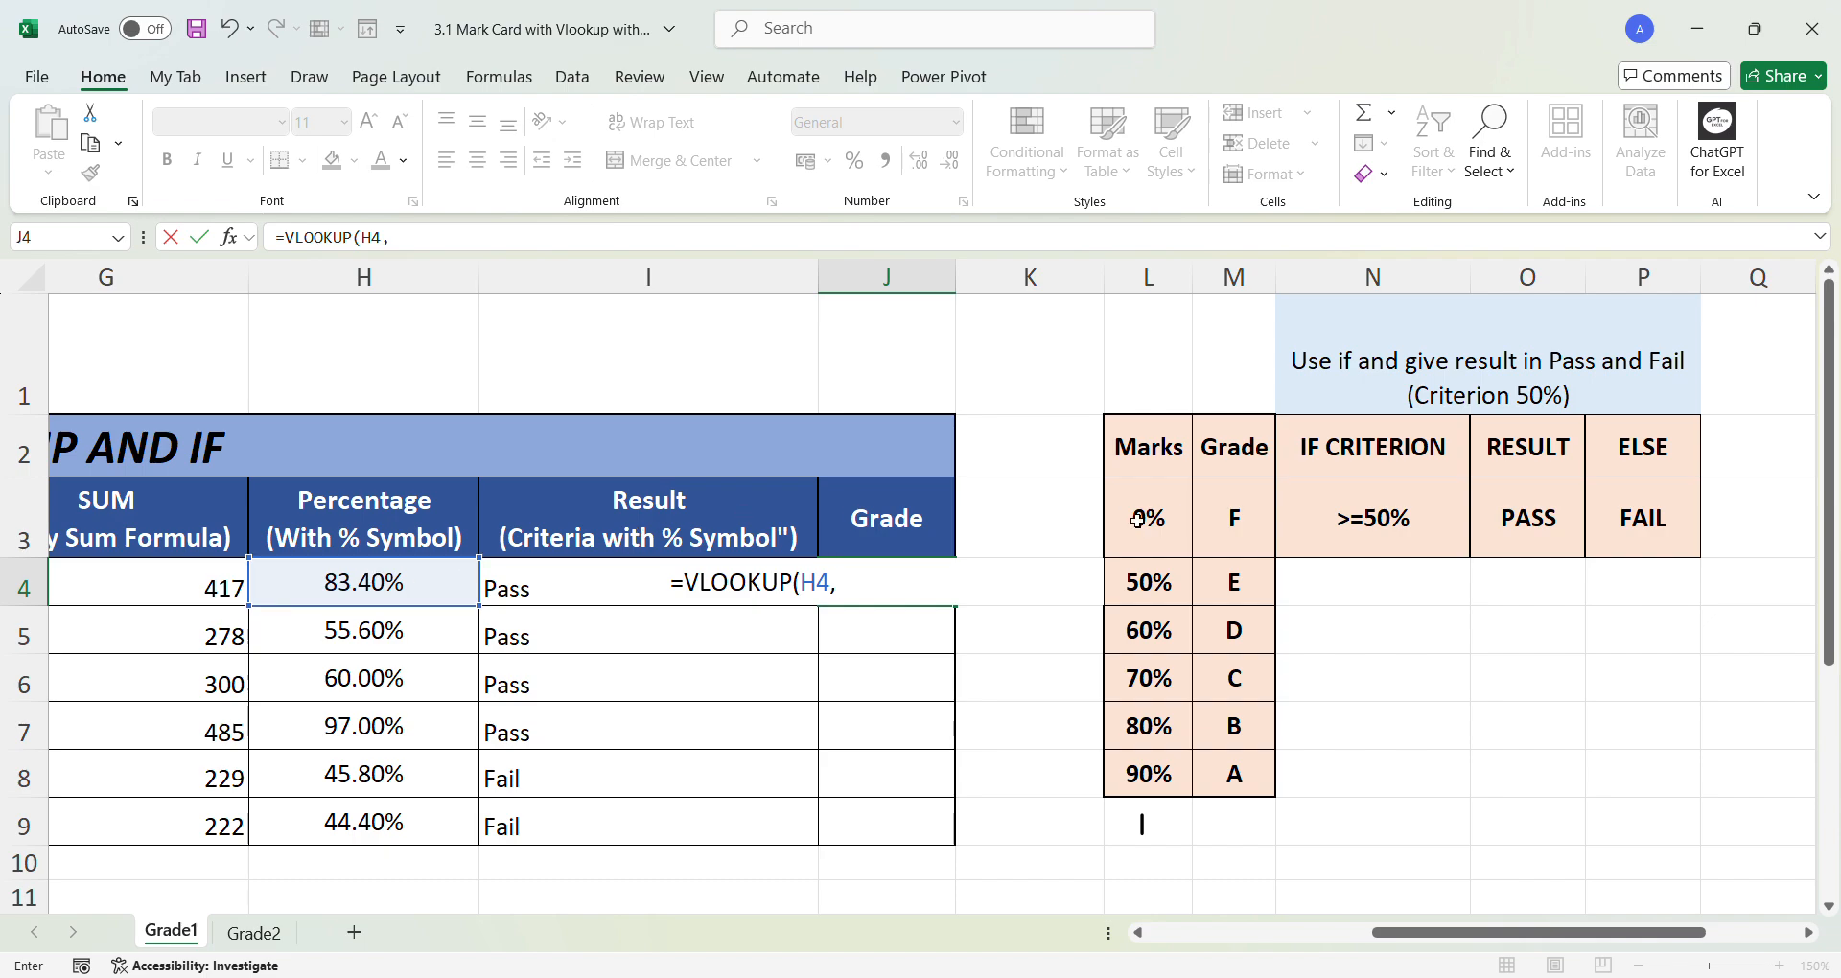
drag(1139, 519, 1245, 747)
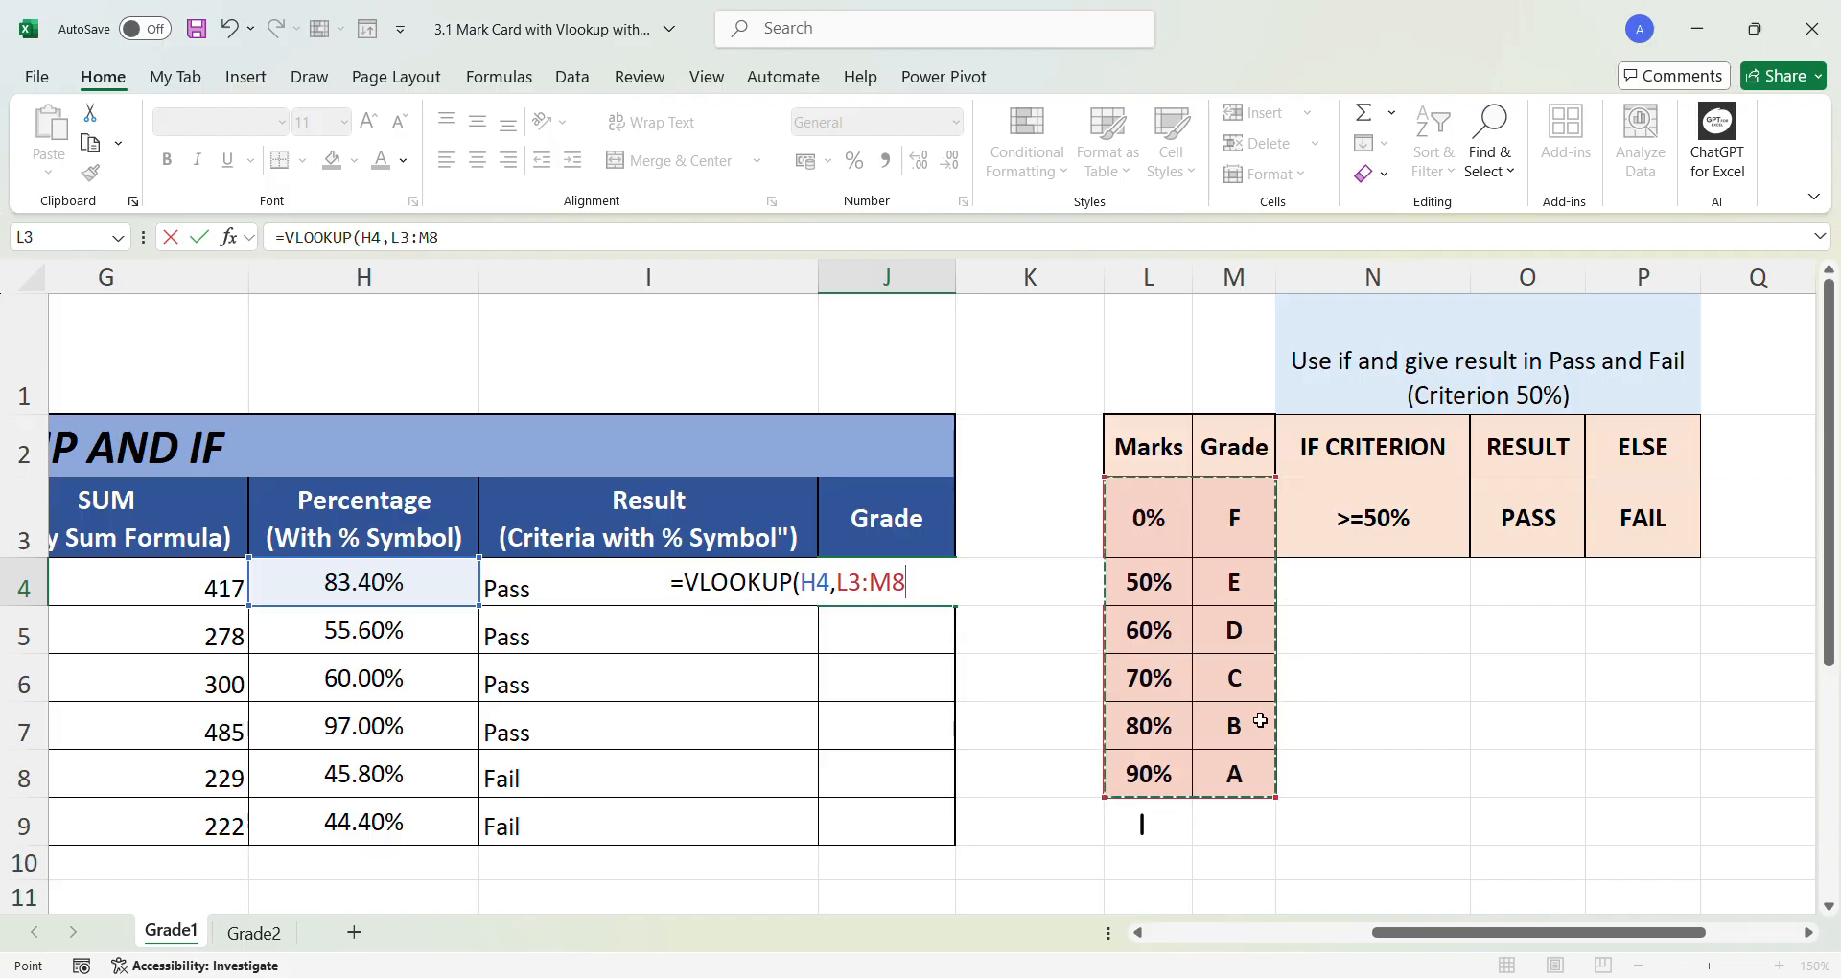
key(F4)
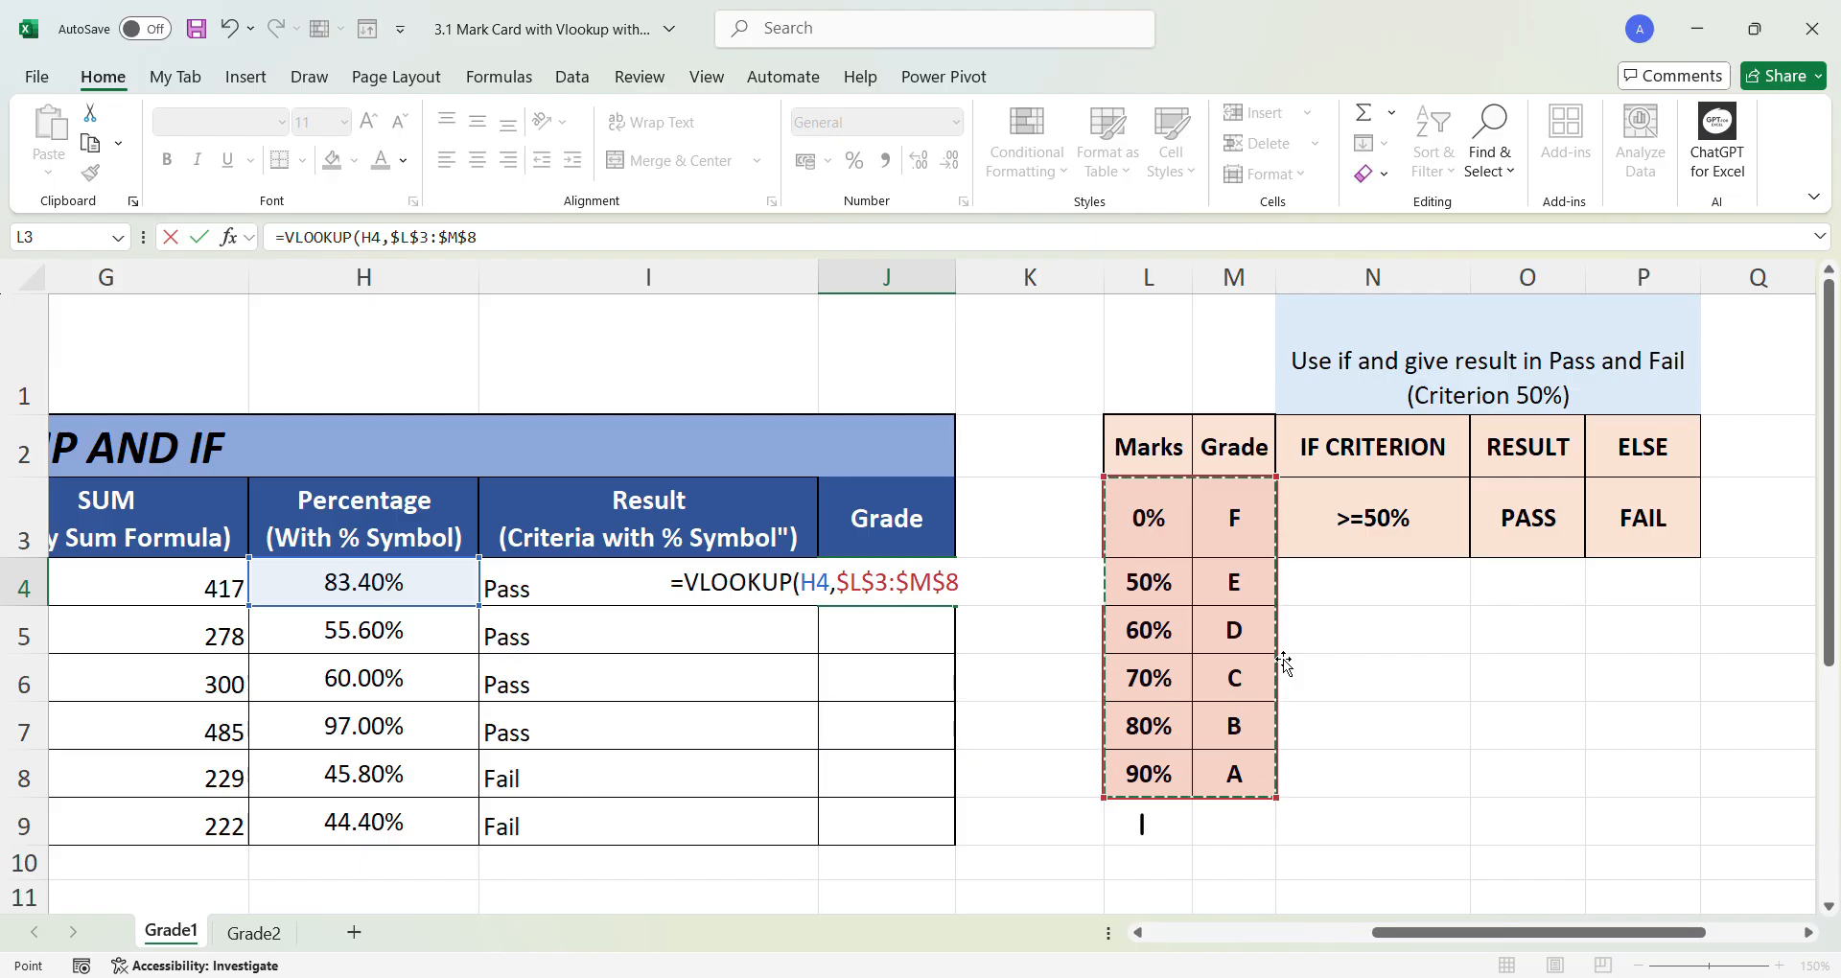
text(,)
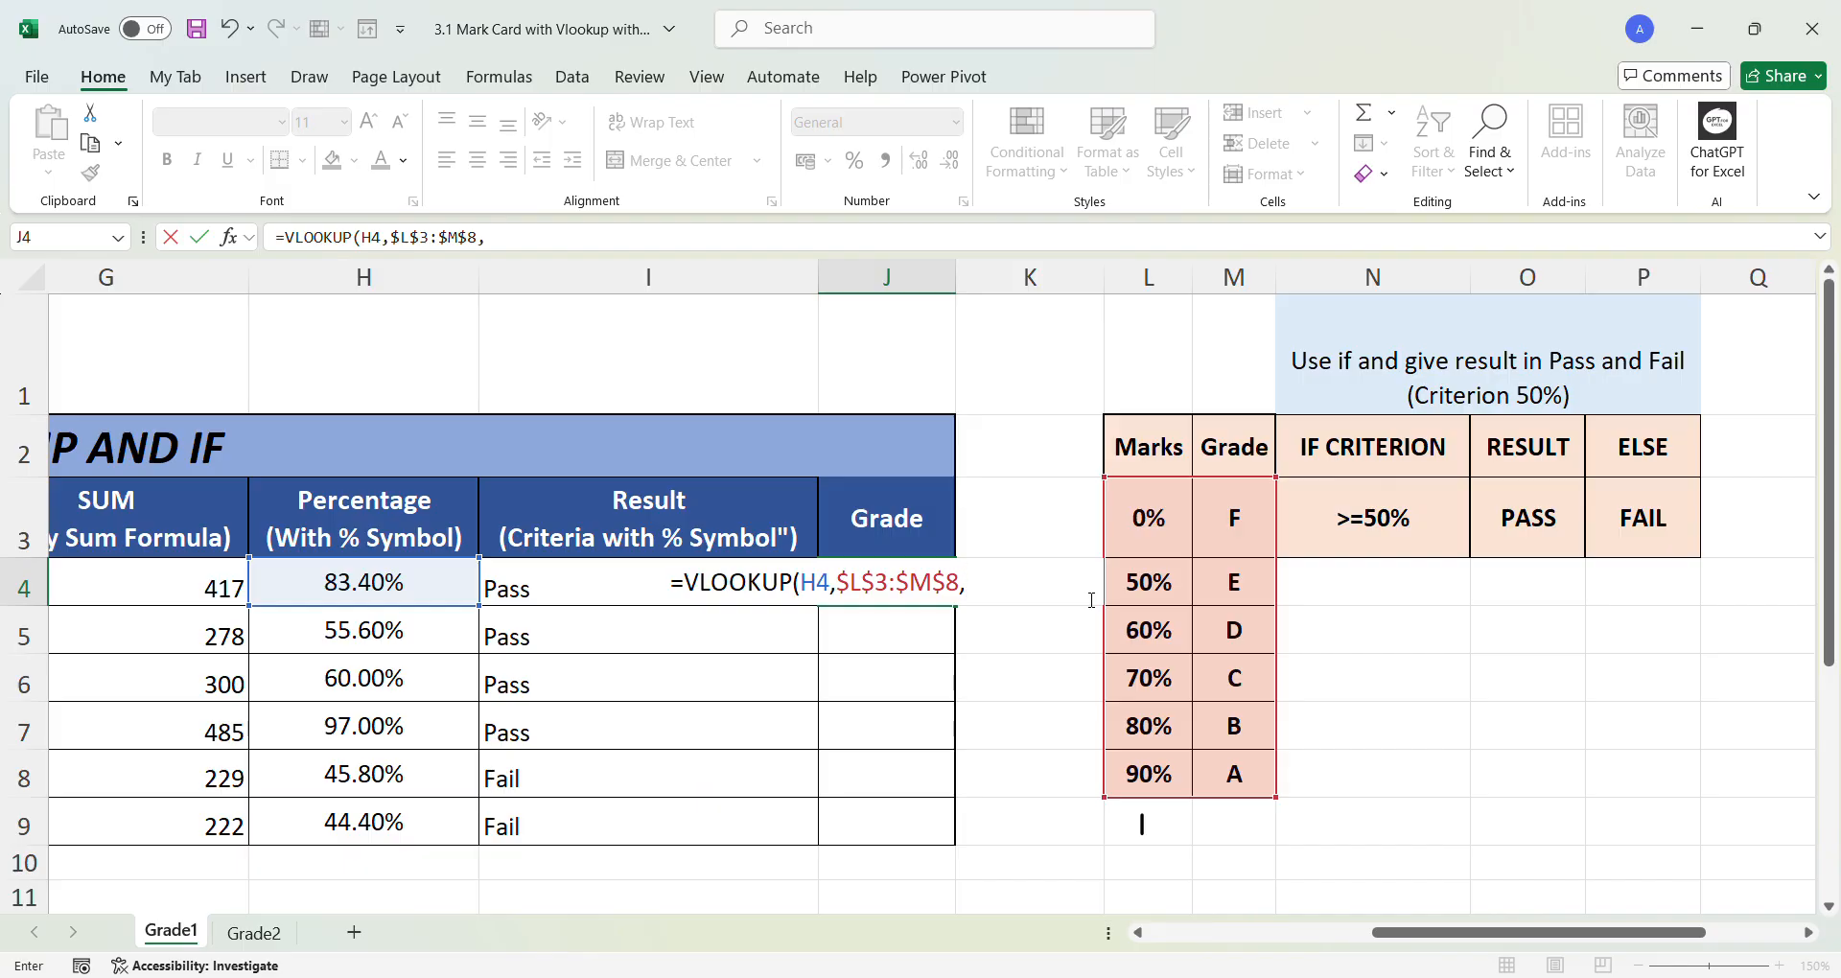
text(2,)
text(TRUE))
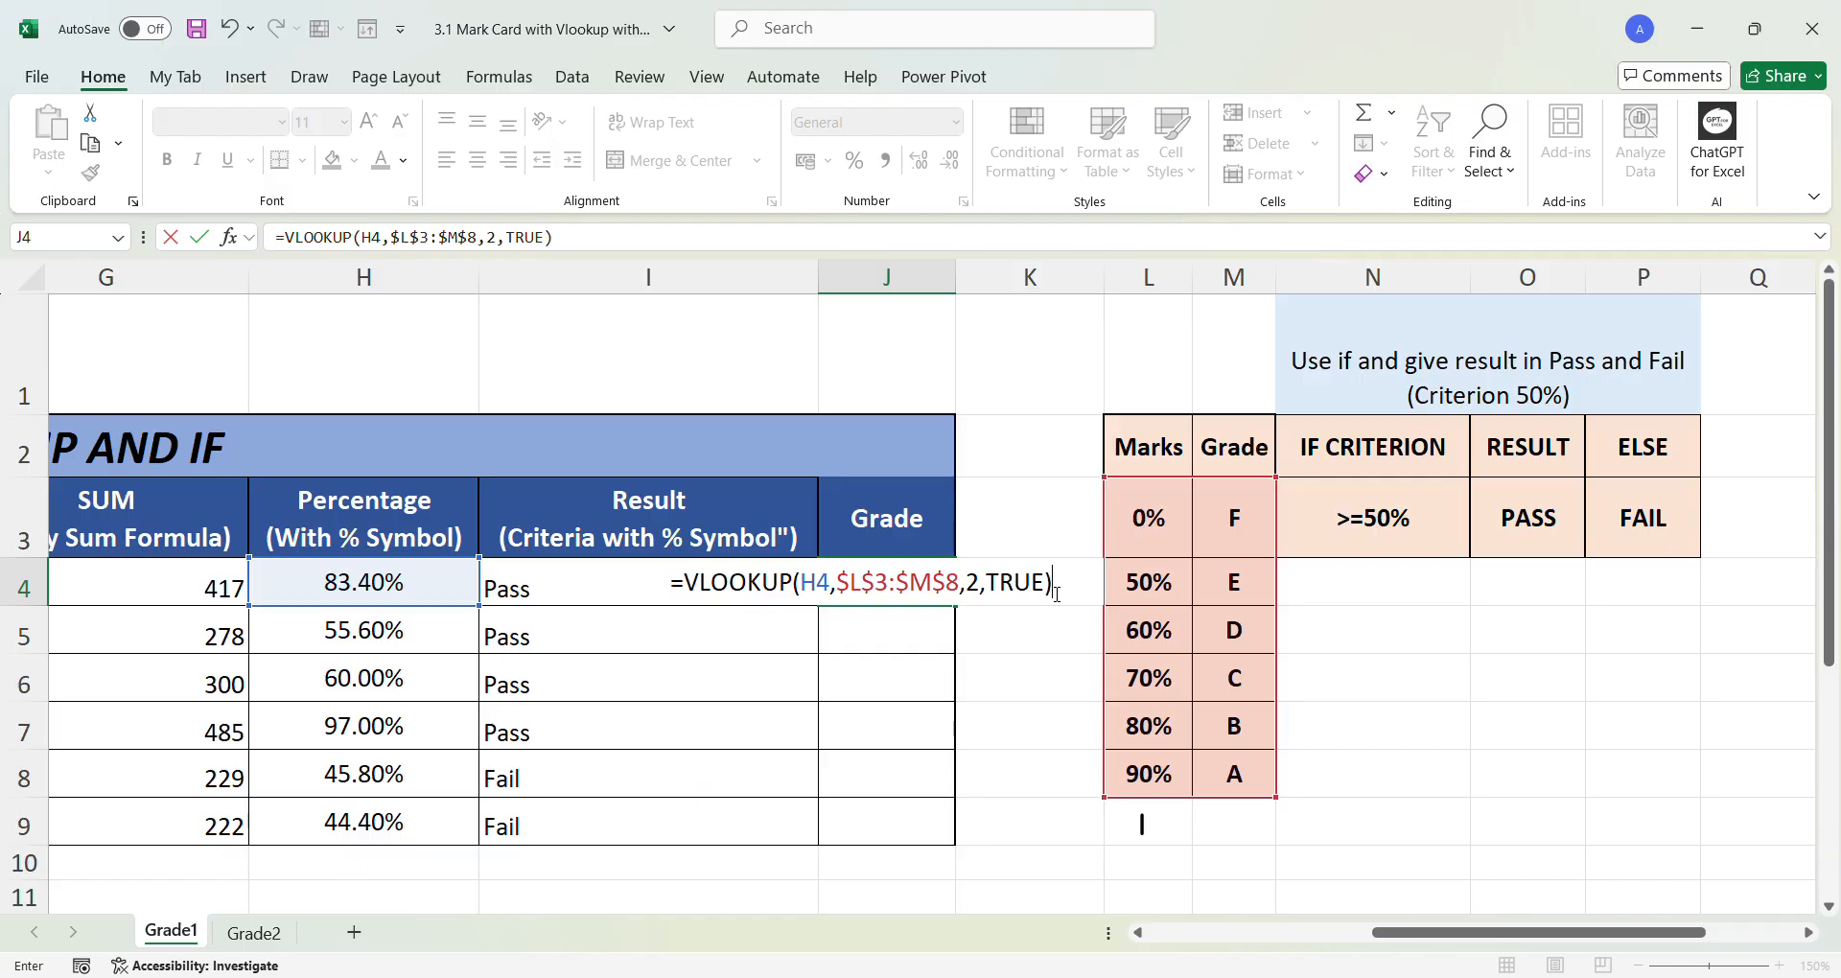
key(Return)
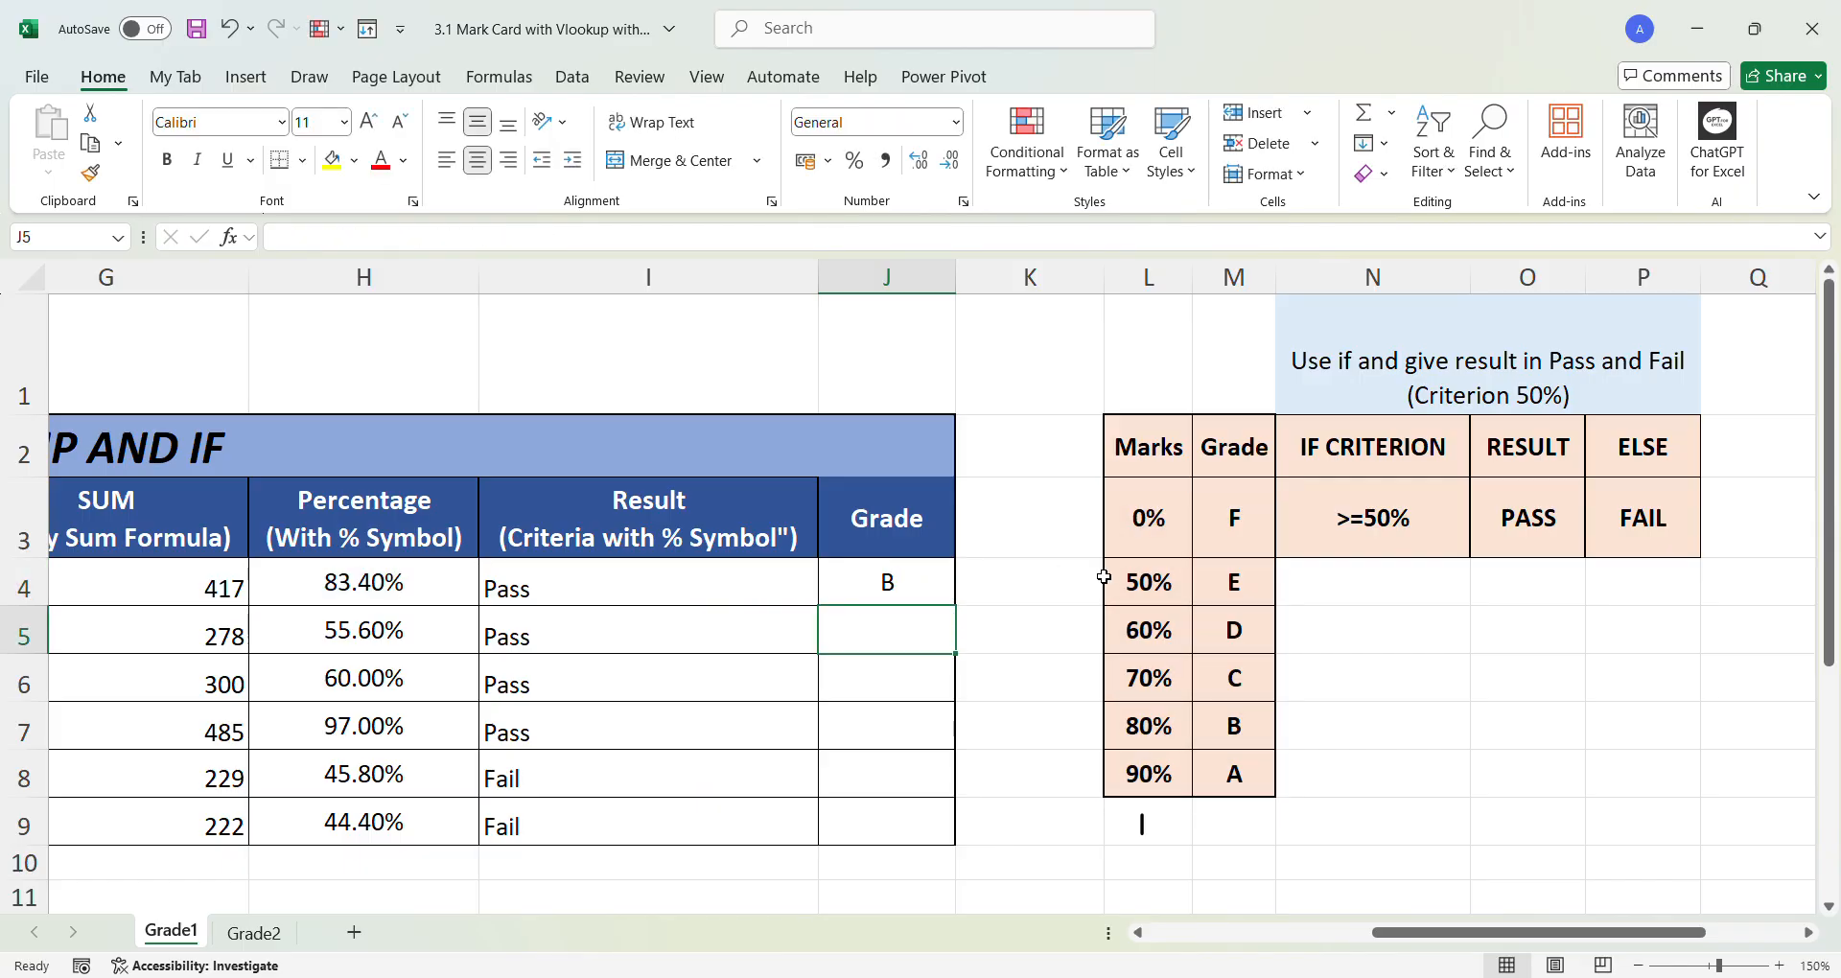
- Fill the grade formula from J4 down to J9
drag(884, 579, 895, 821)
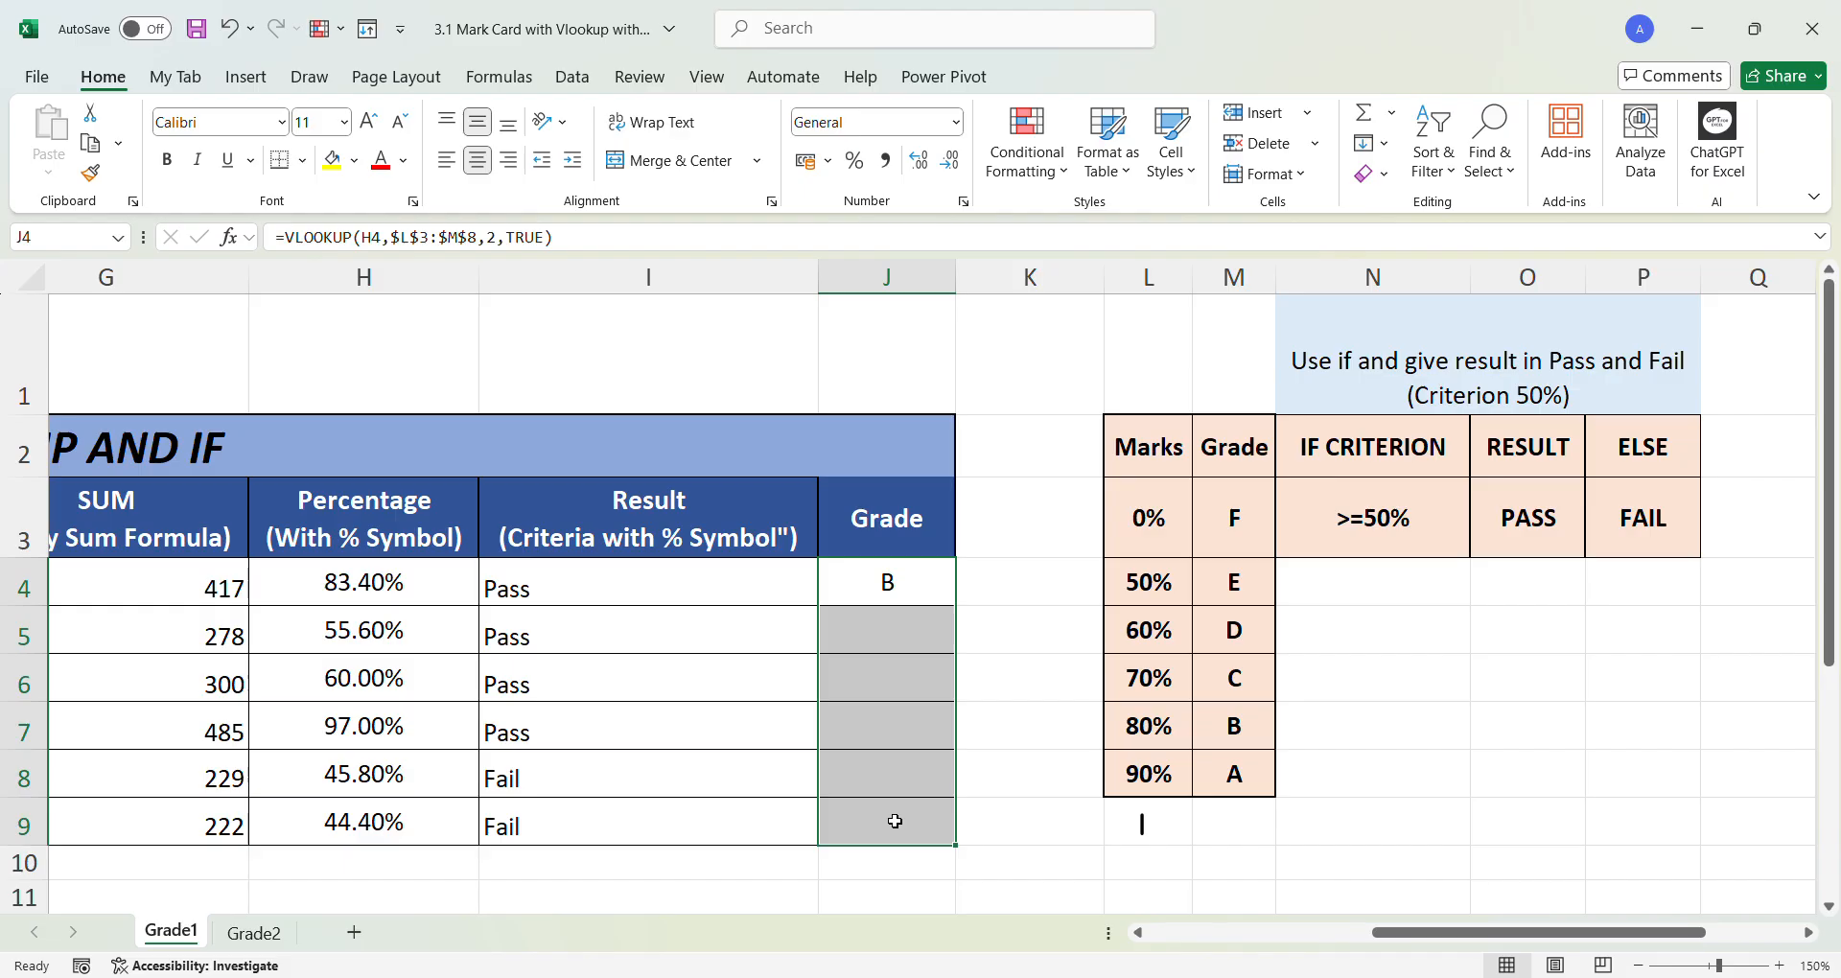
key(ctrl+d)
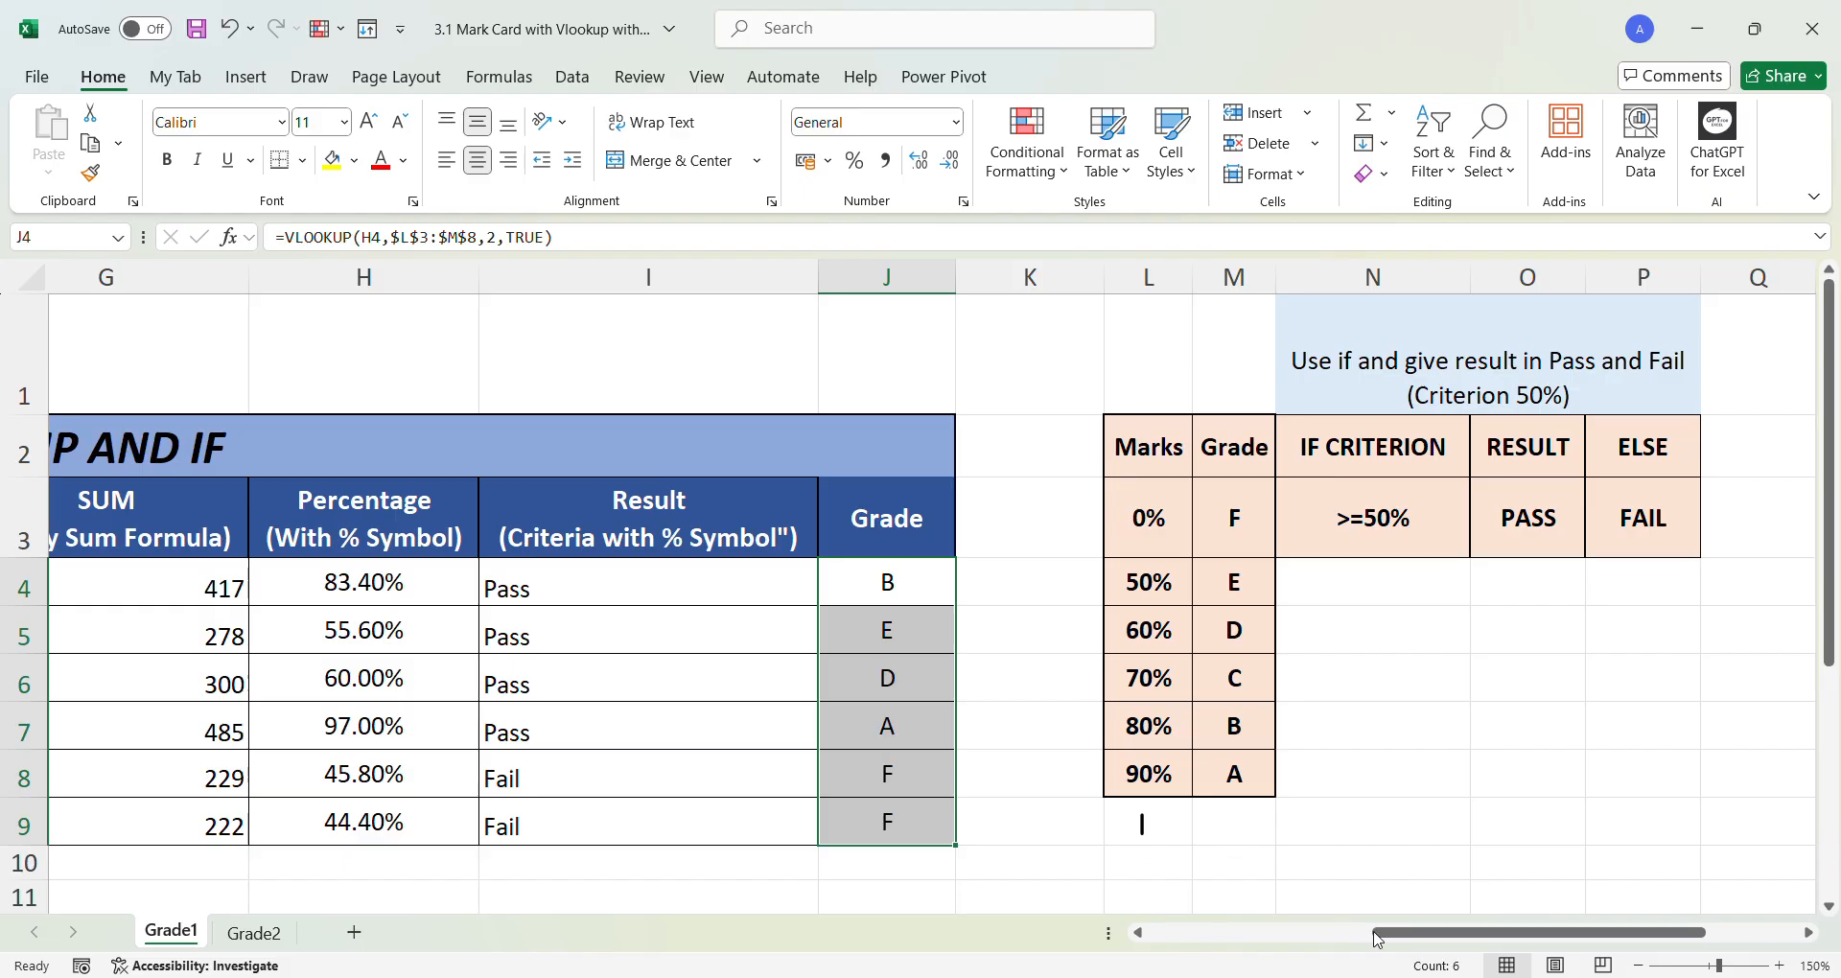
- Check the percentages, results and grades in rows 8, 9, 4 and 7 against the grade table
drag(1389, 934, 1293, 953)
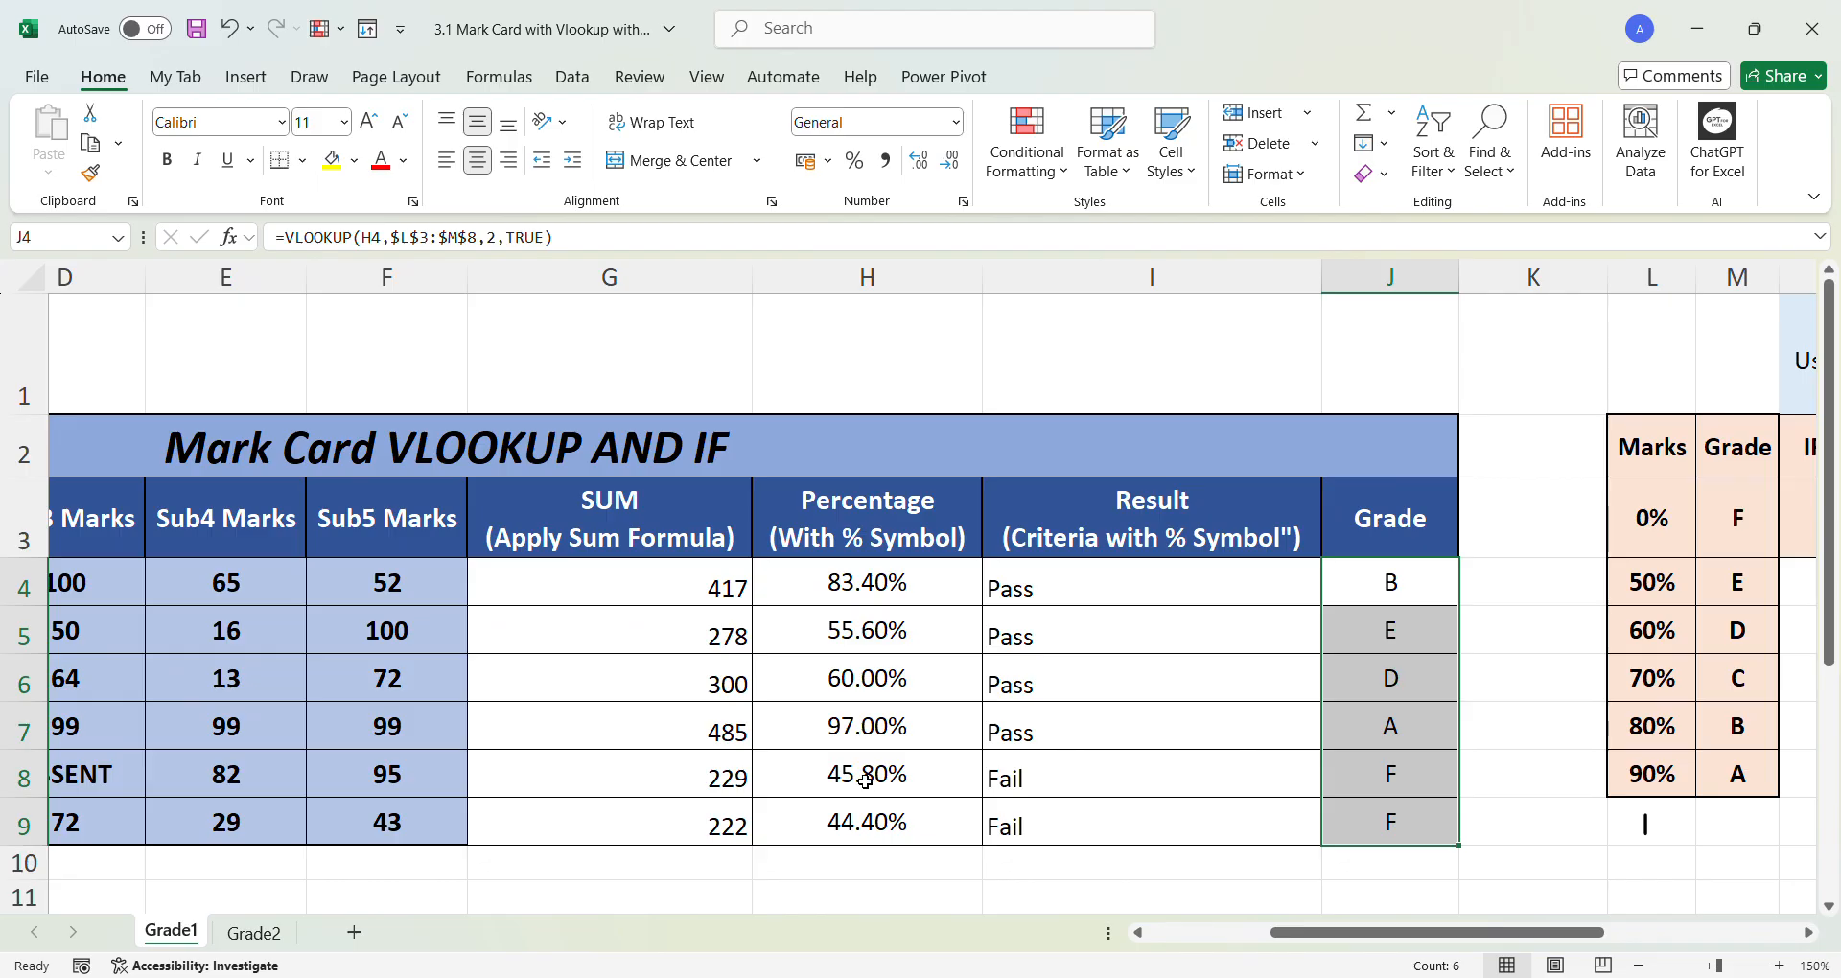
drag(866, 783, 868, 823)
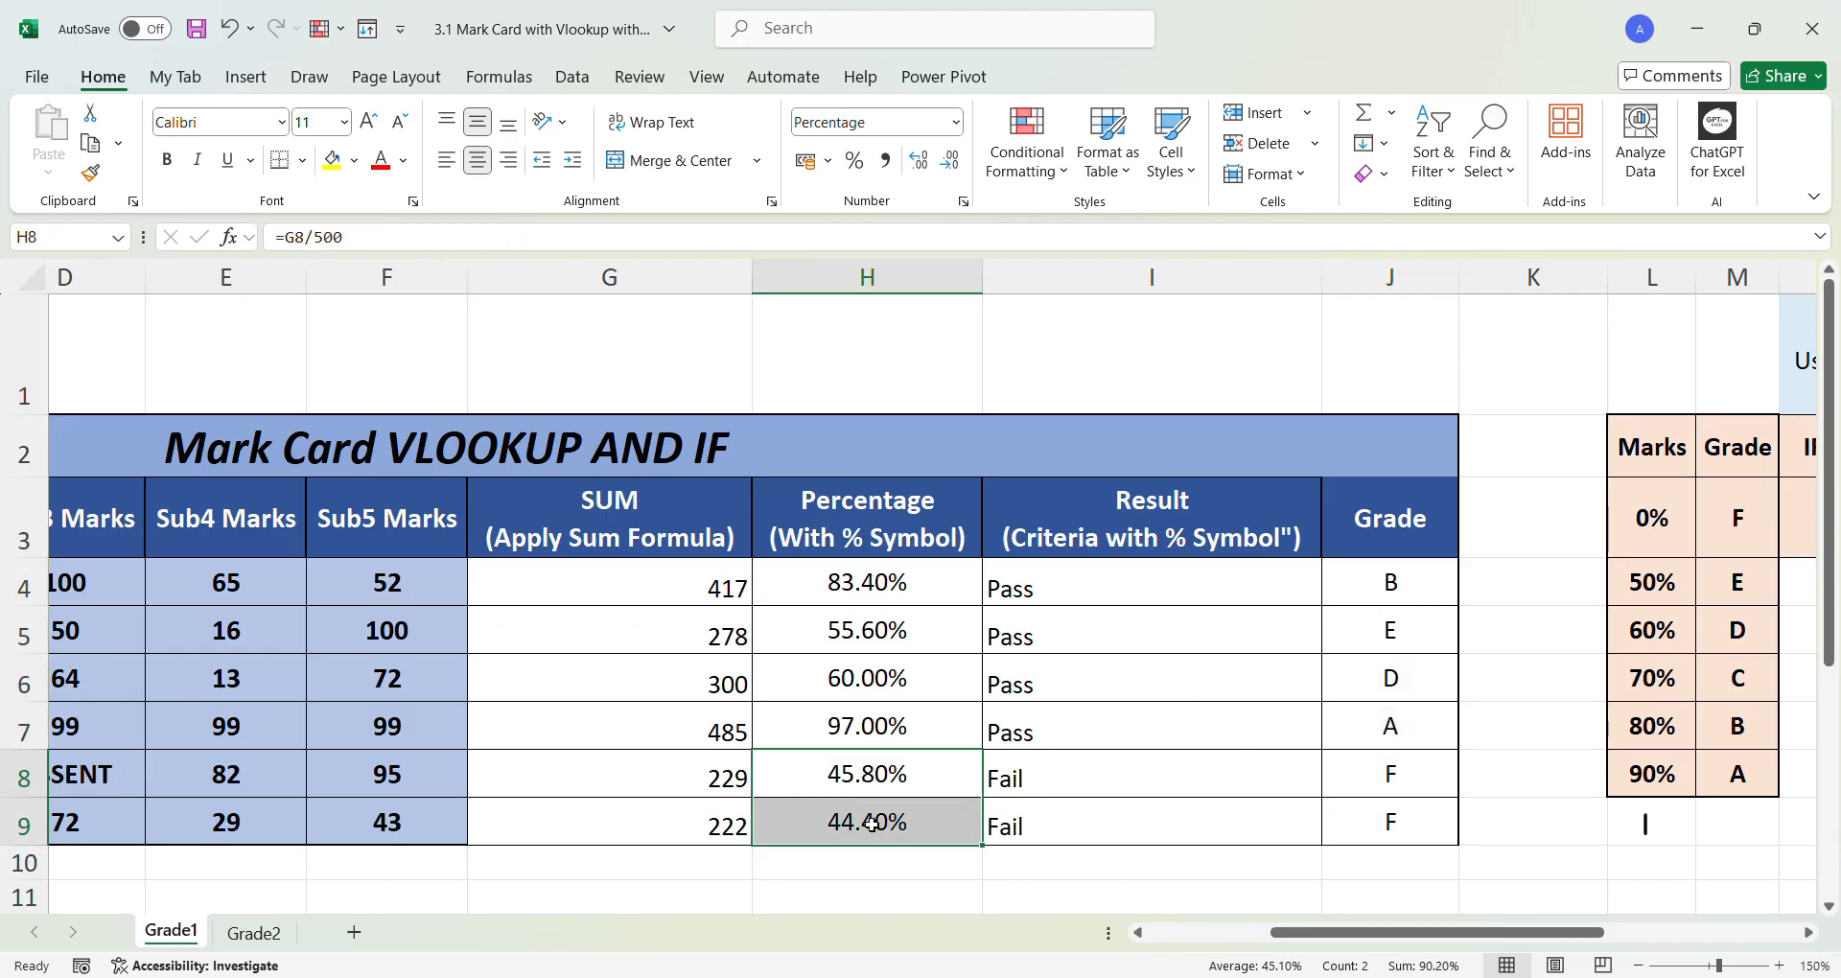
drag(1060, 777, 1067, 836)
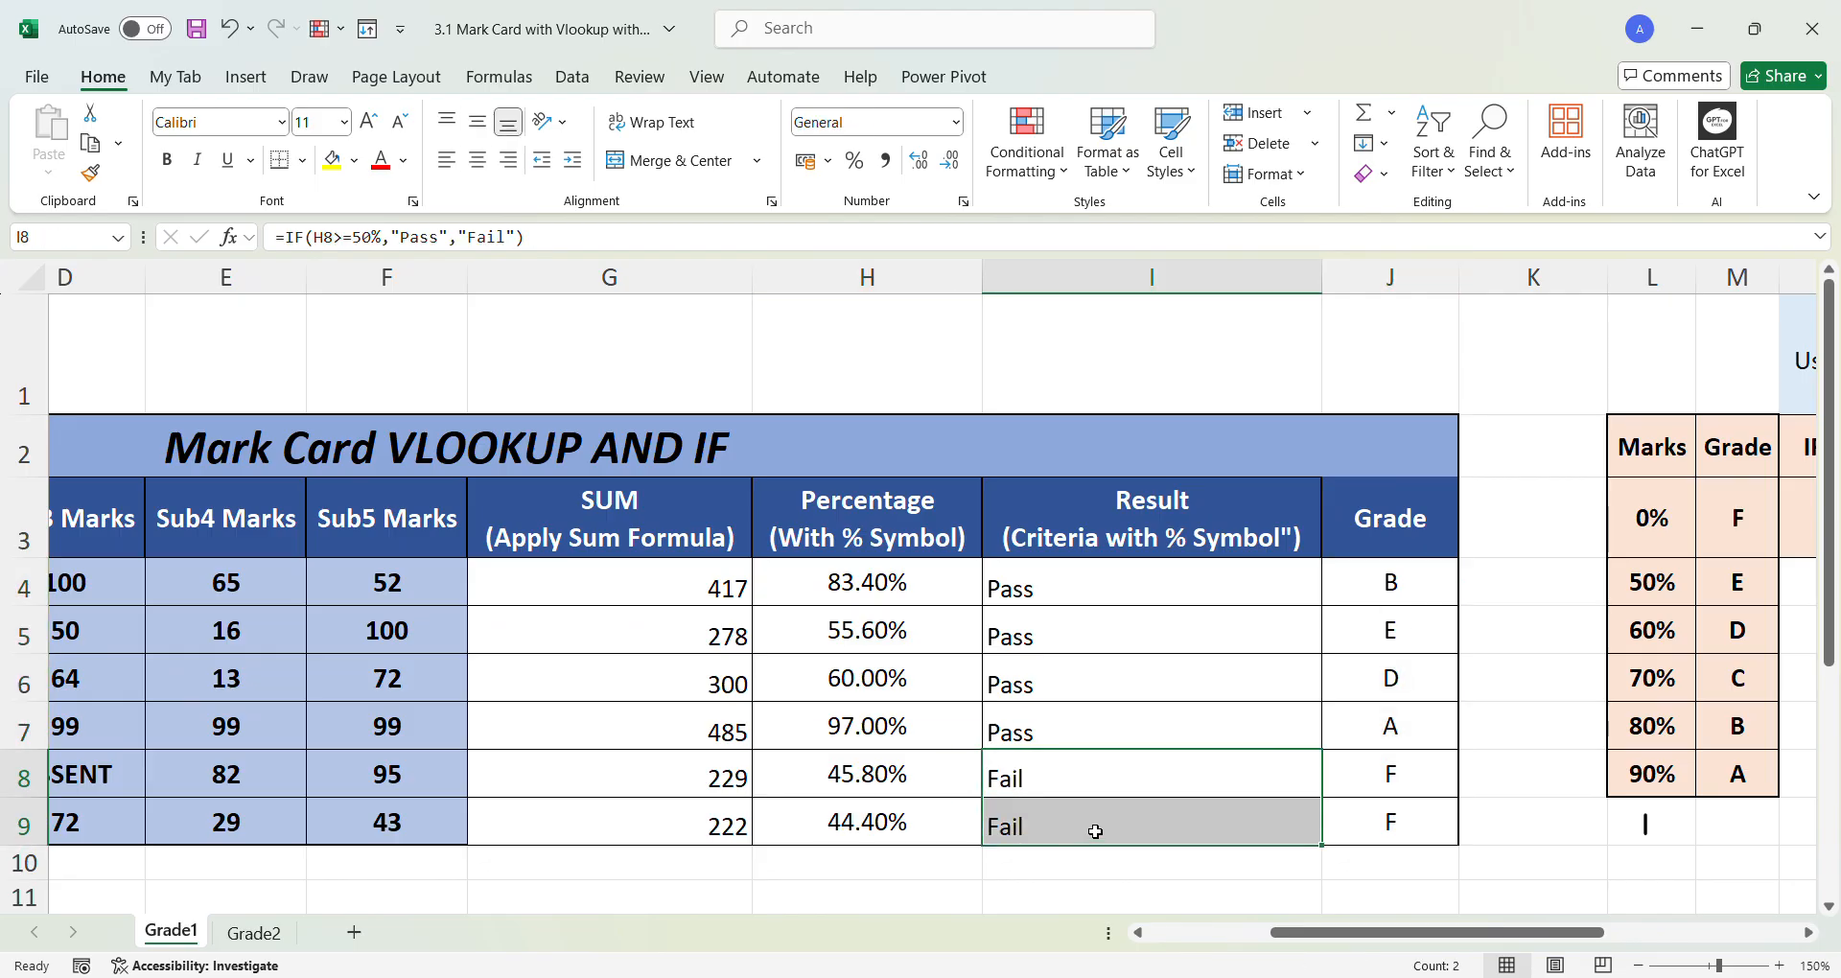
drag(1398, 778, 1402, 825)
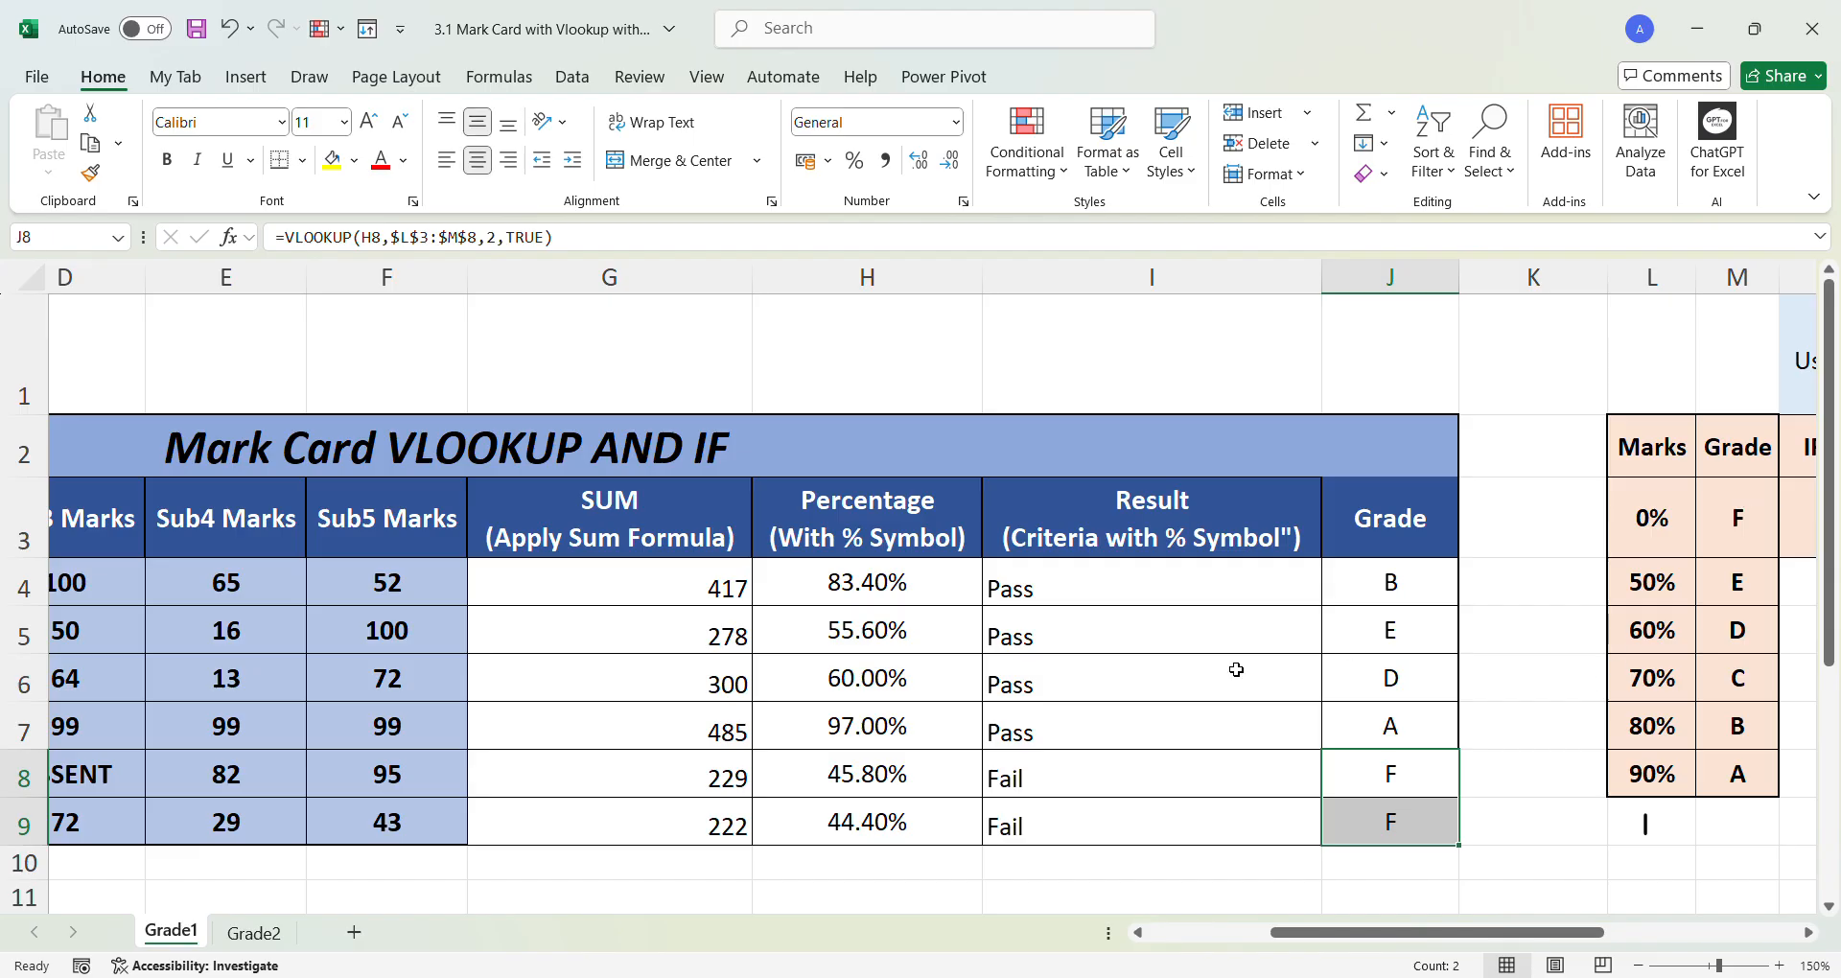
click(849, 591)
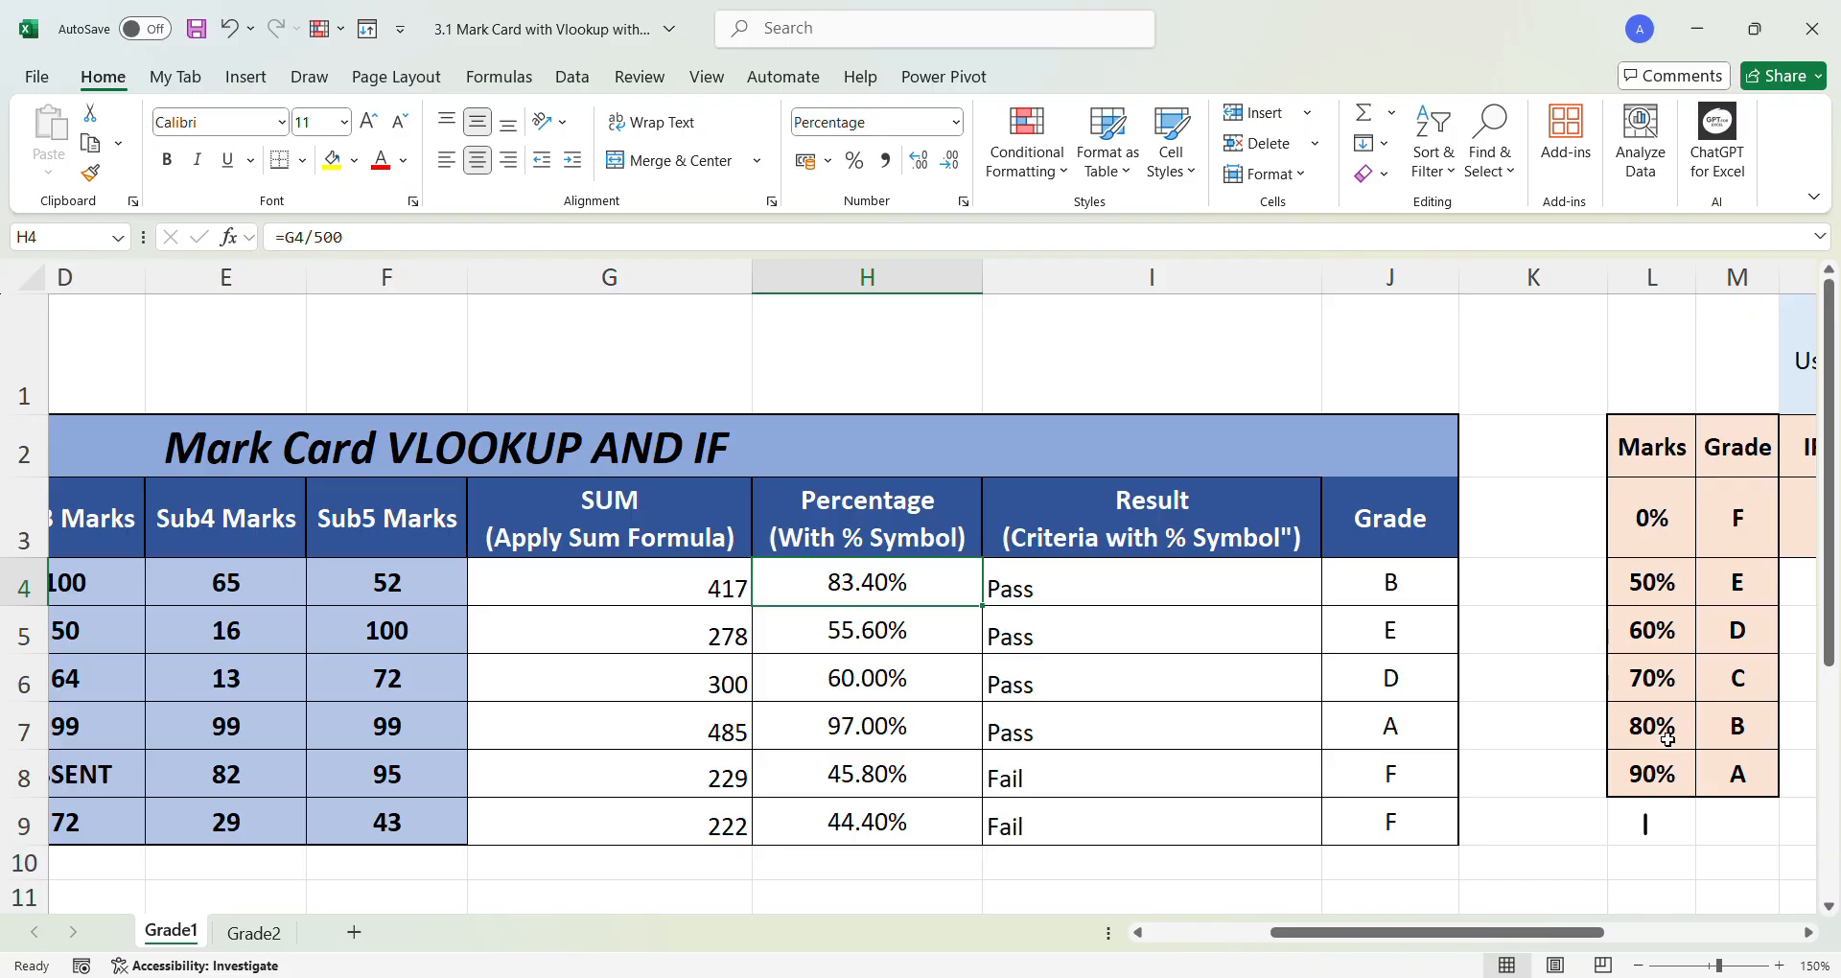
click(1404, 593)
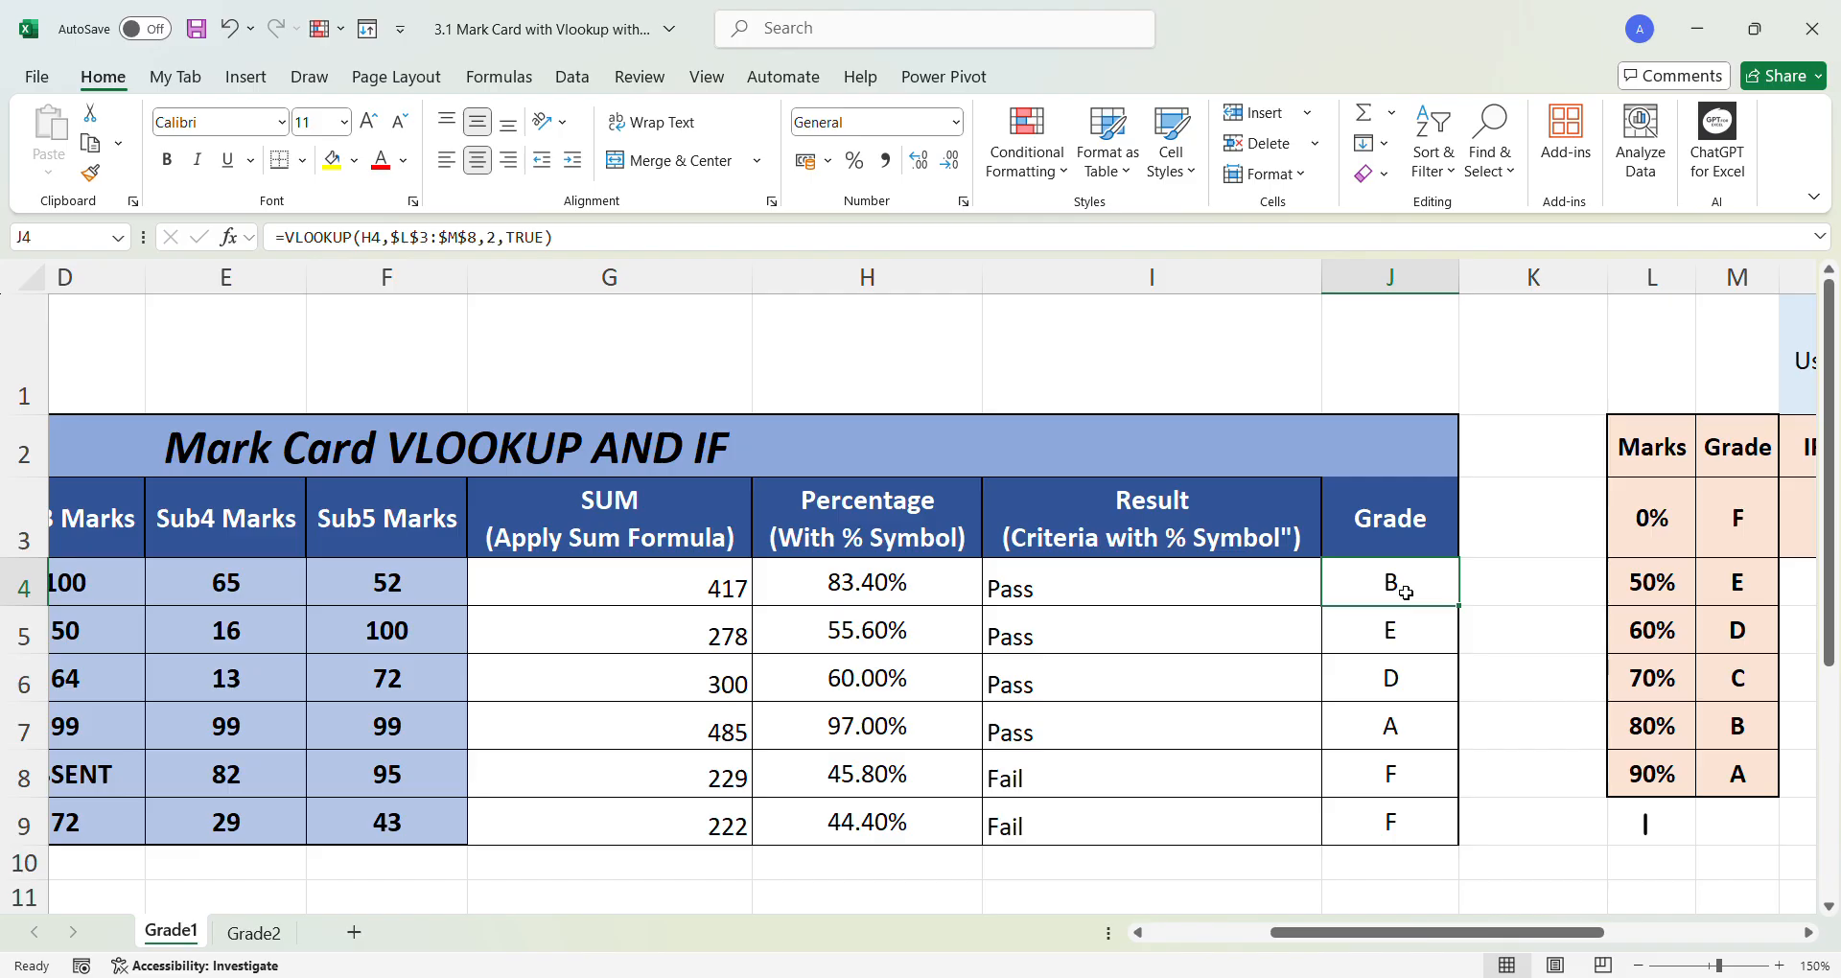
click(871, 736)
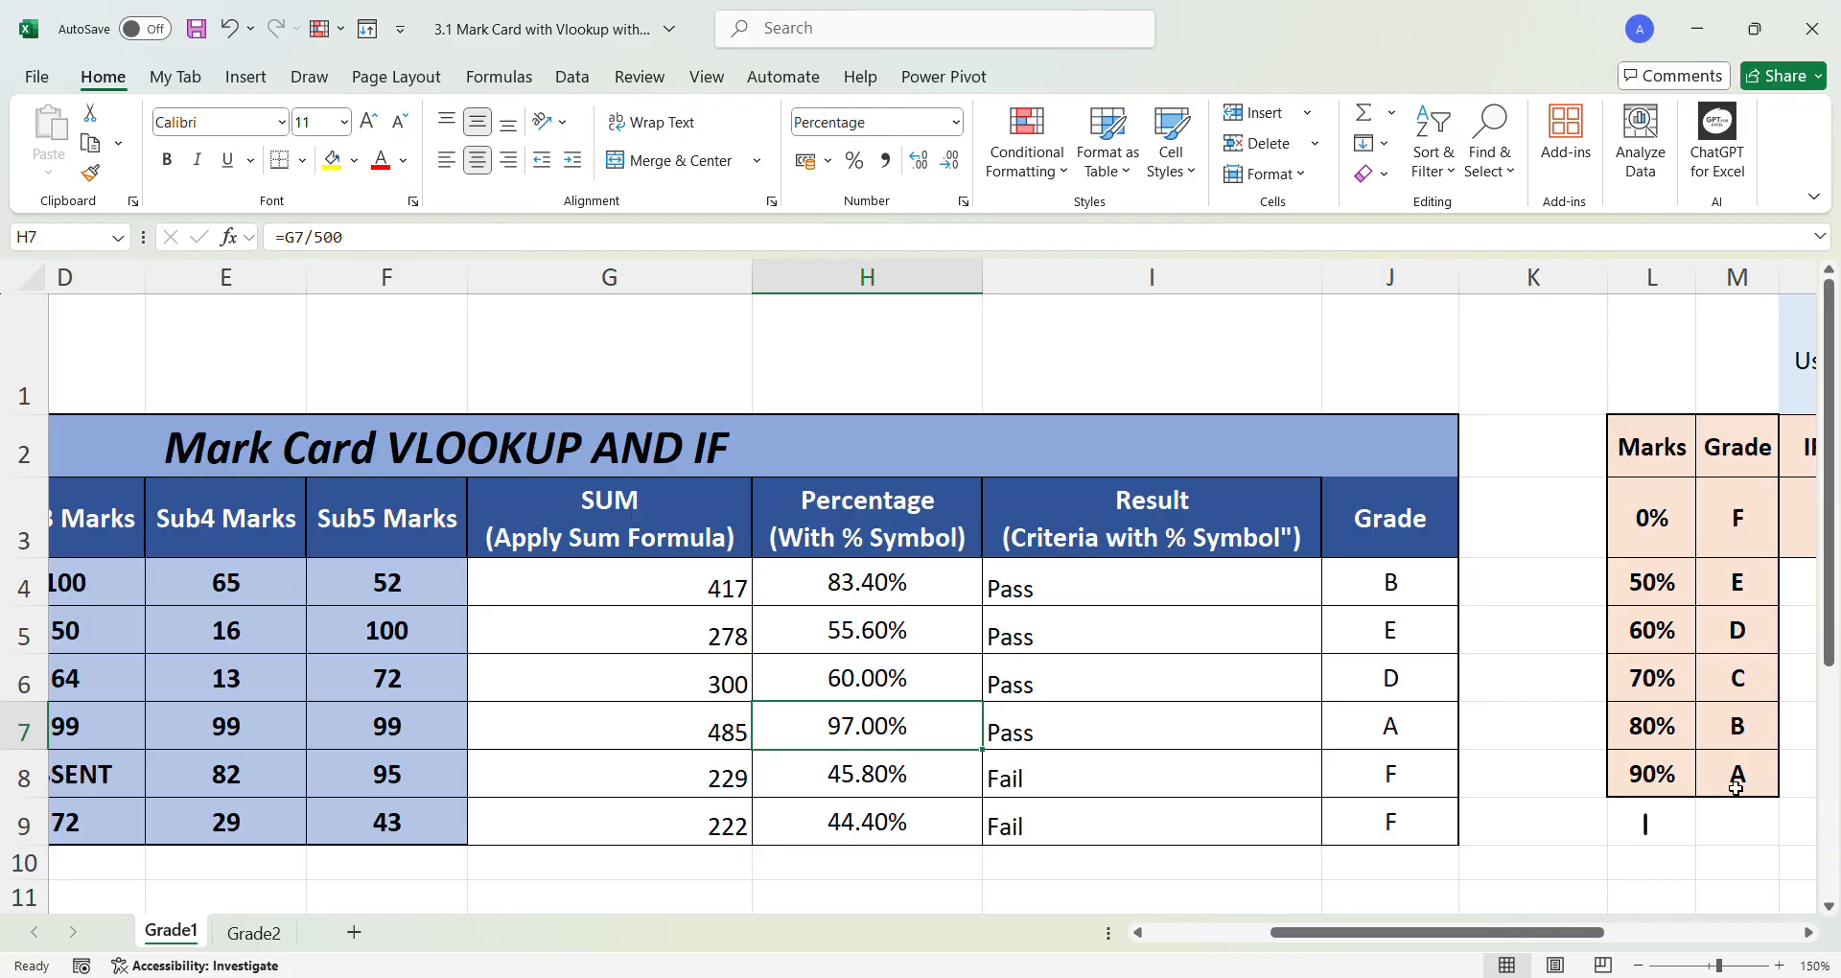
drag(1266, 936, 1103, 949)
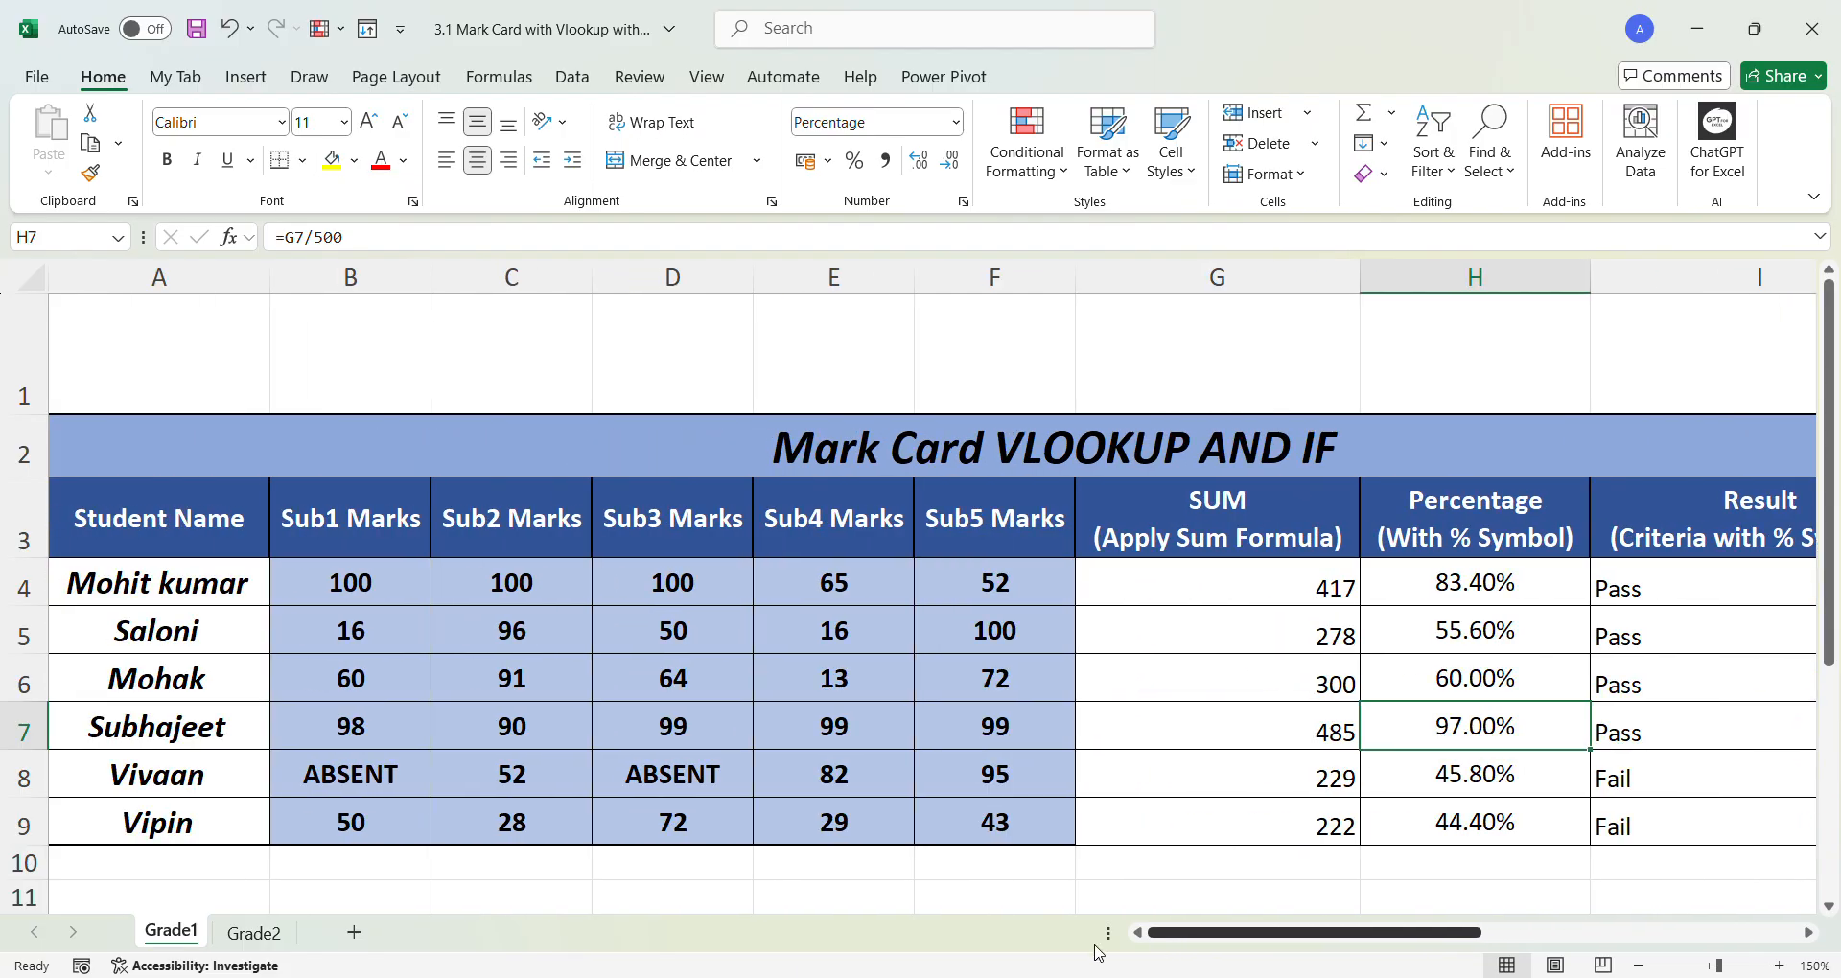
- Open the Grade2 sheet
click(263, 944)
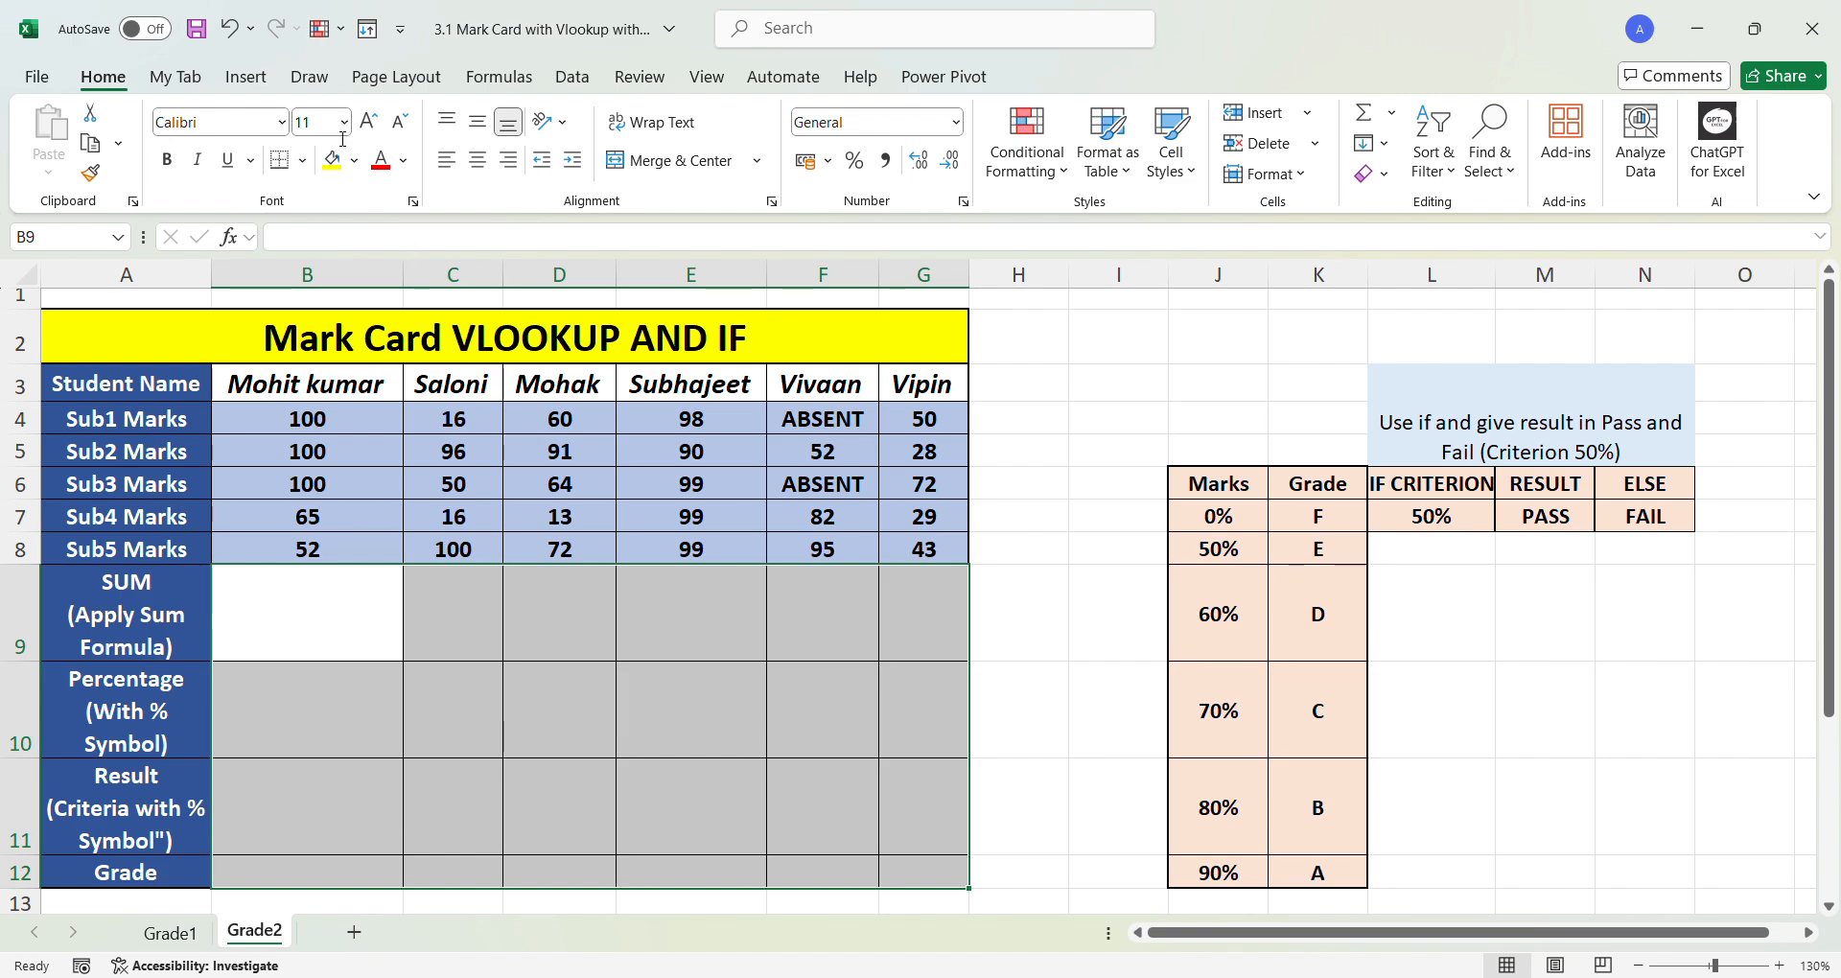
- Set the pen colour to red and mark the subject labels and the first two students' marks columns in ink
click(309, 77)
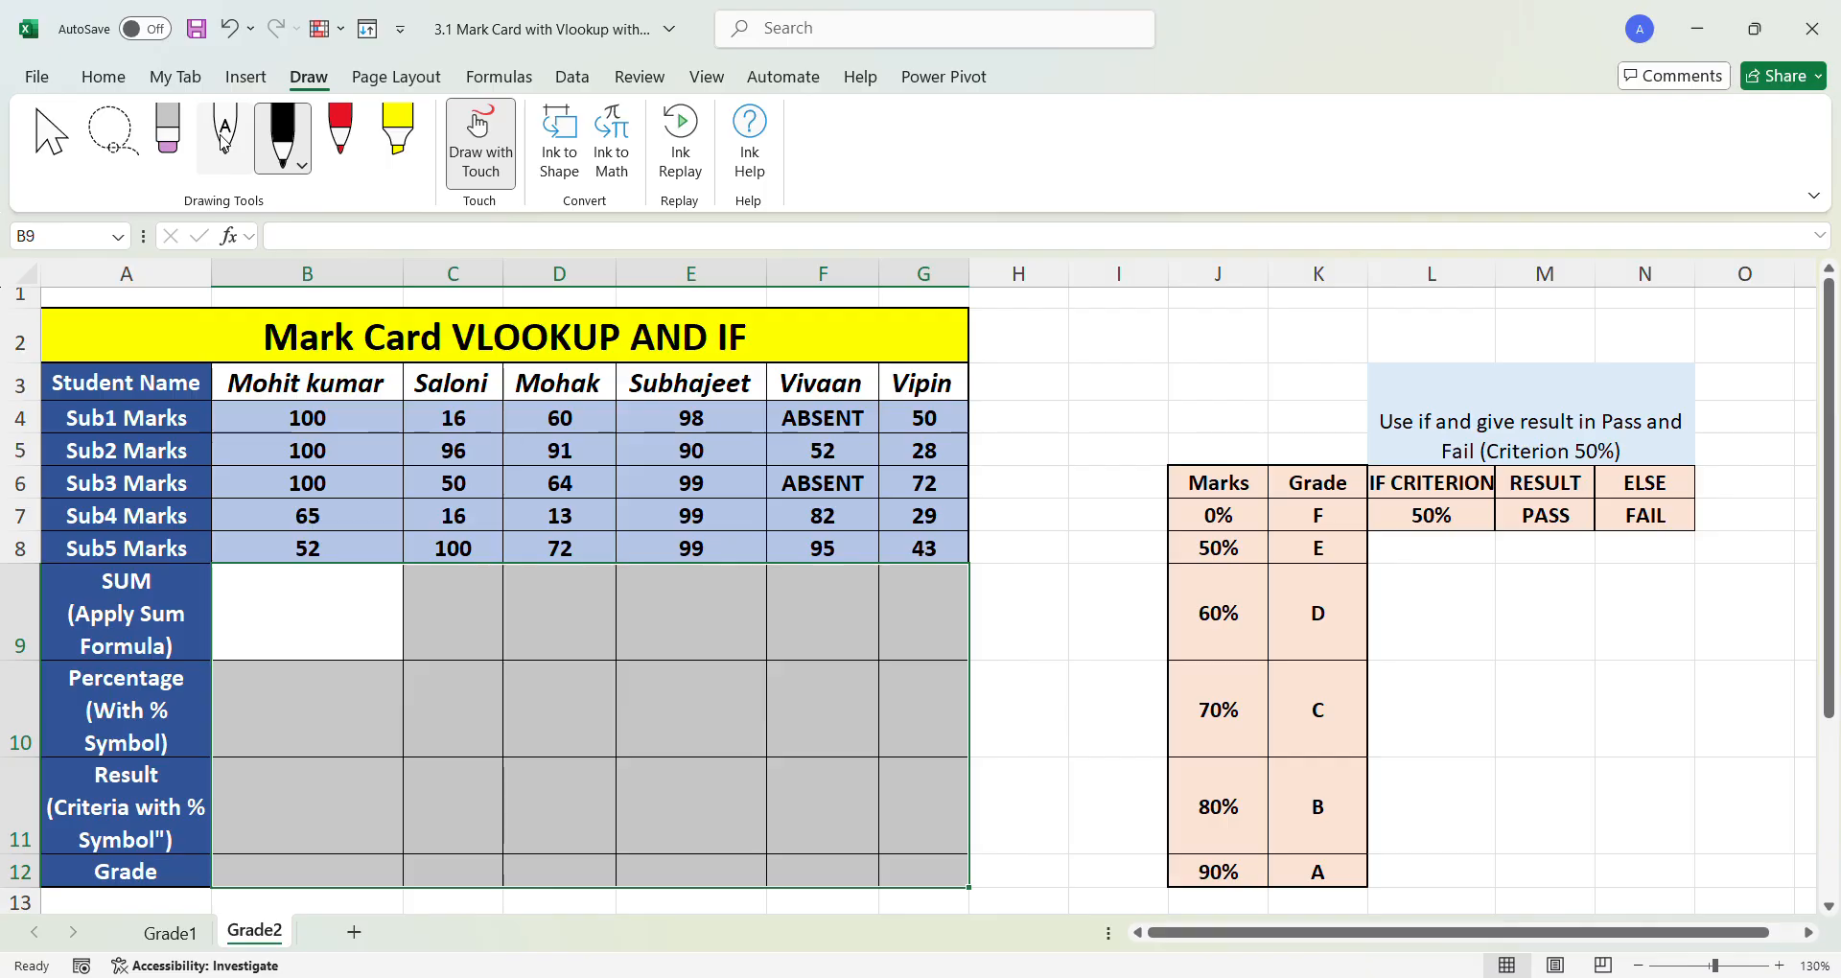
click(303, 165)
click(229, 395)
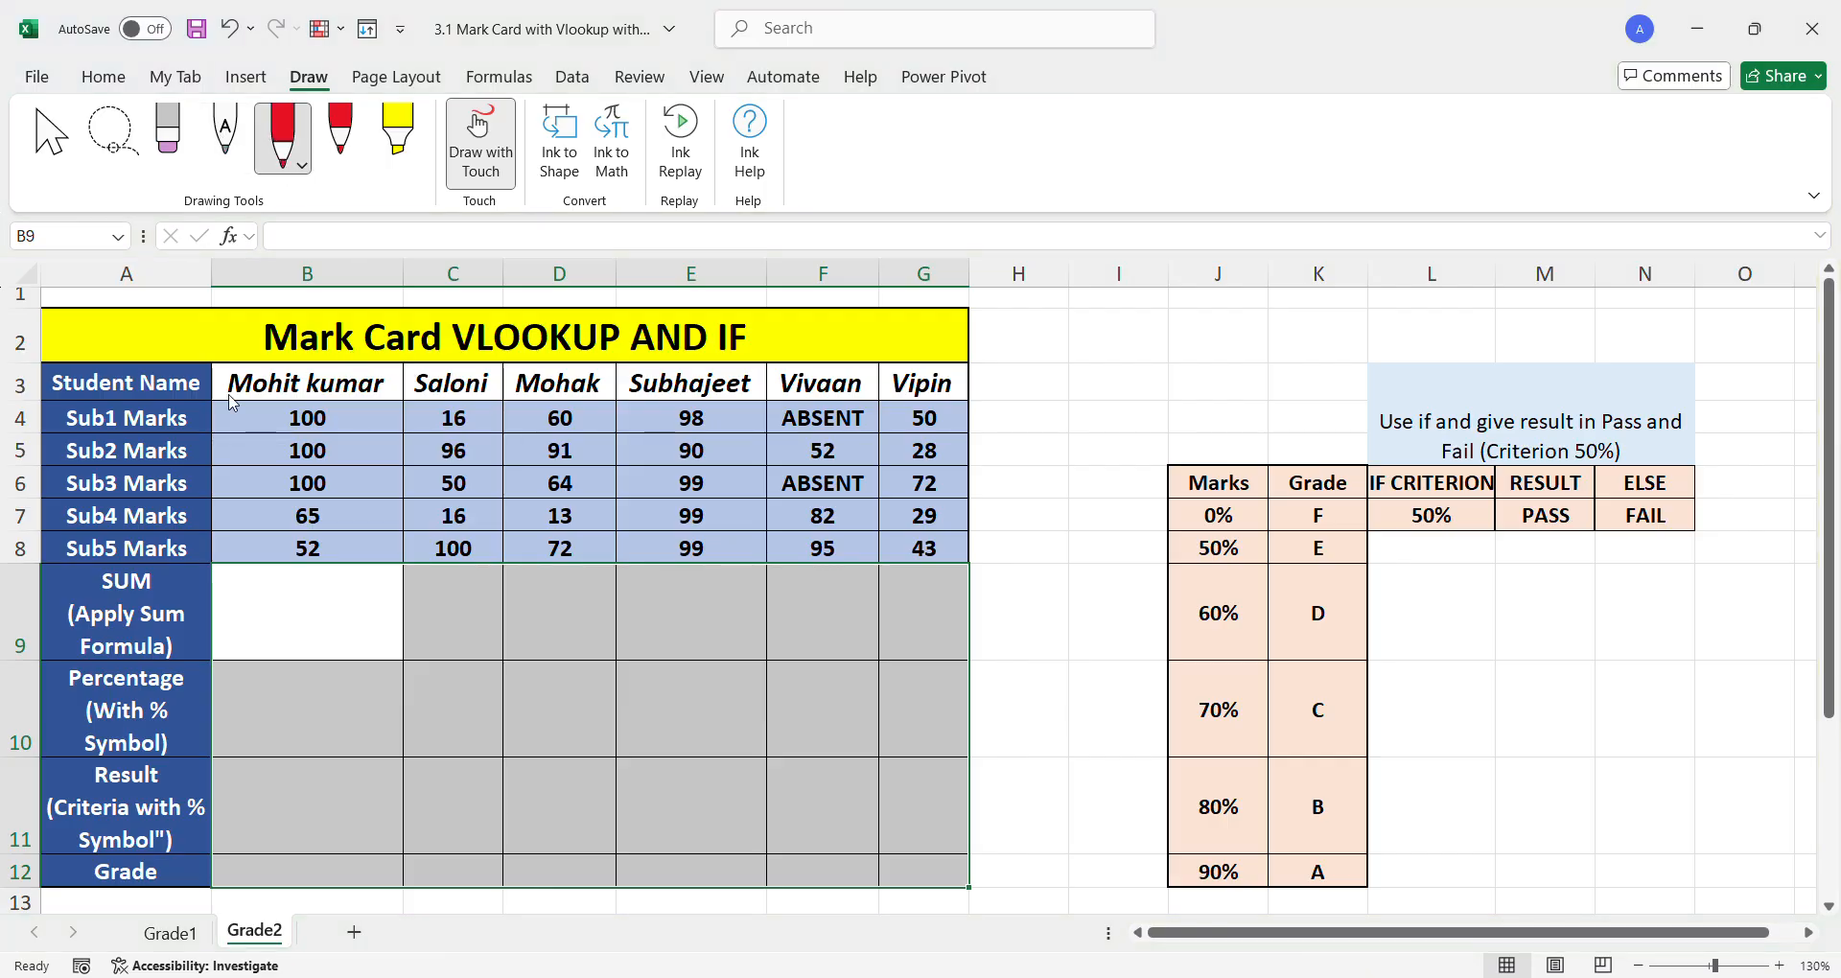
drag(48, 410, 87, 396)
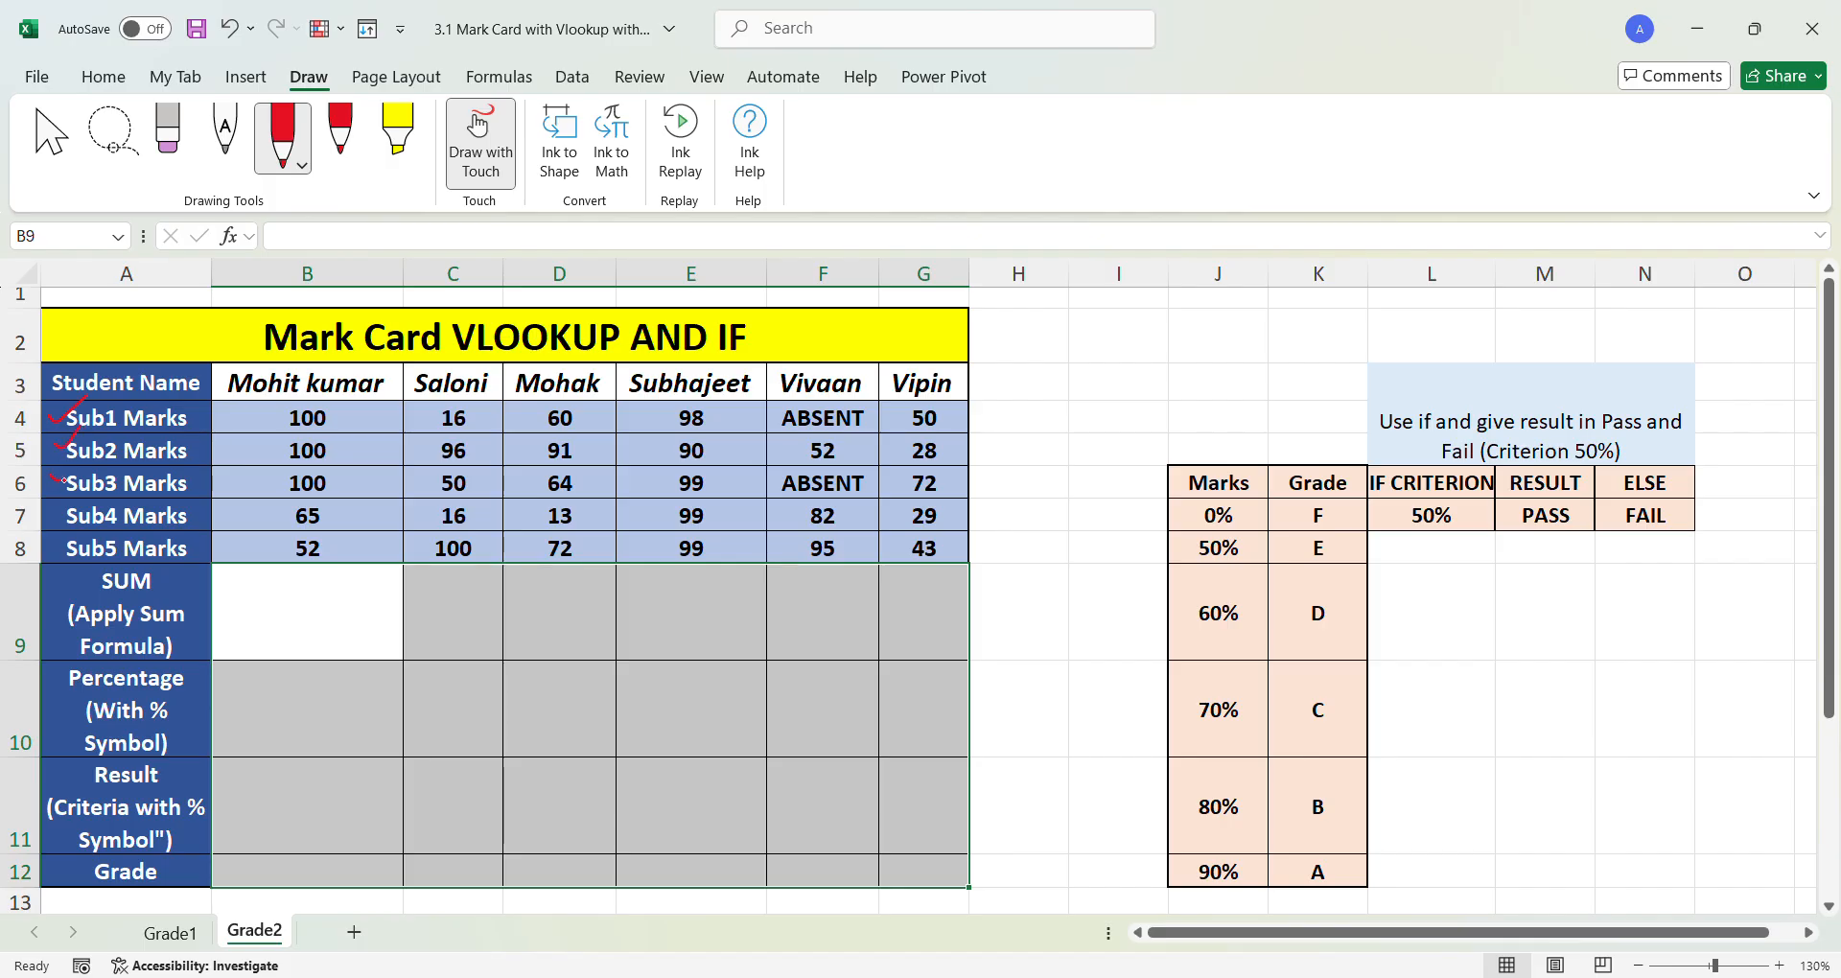
click(45, 515)
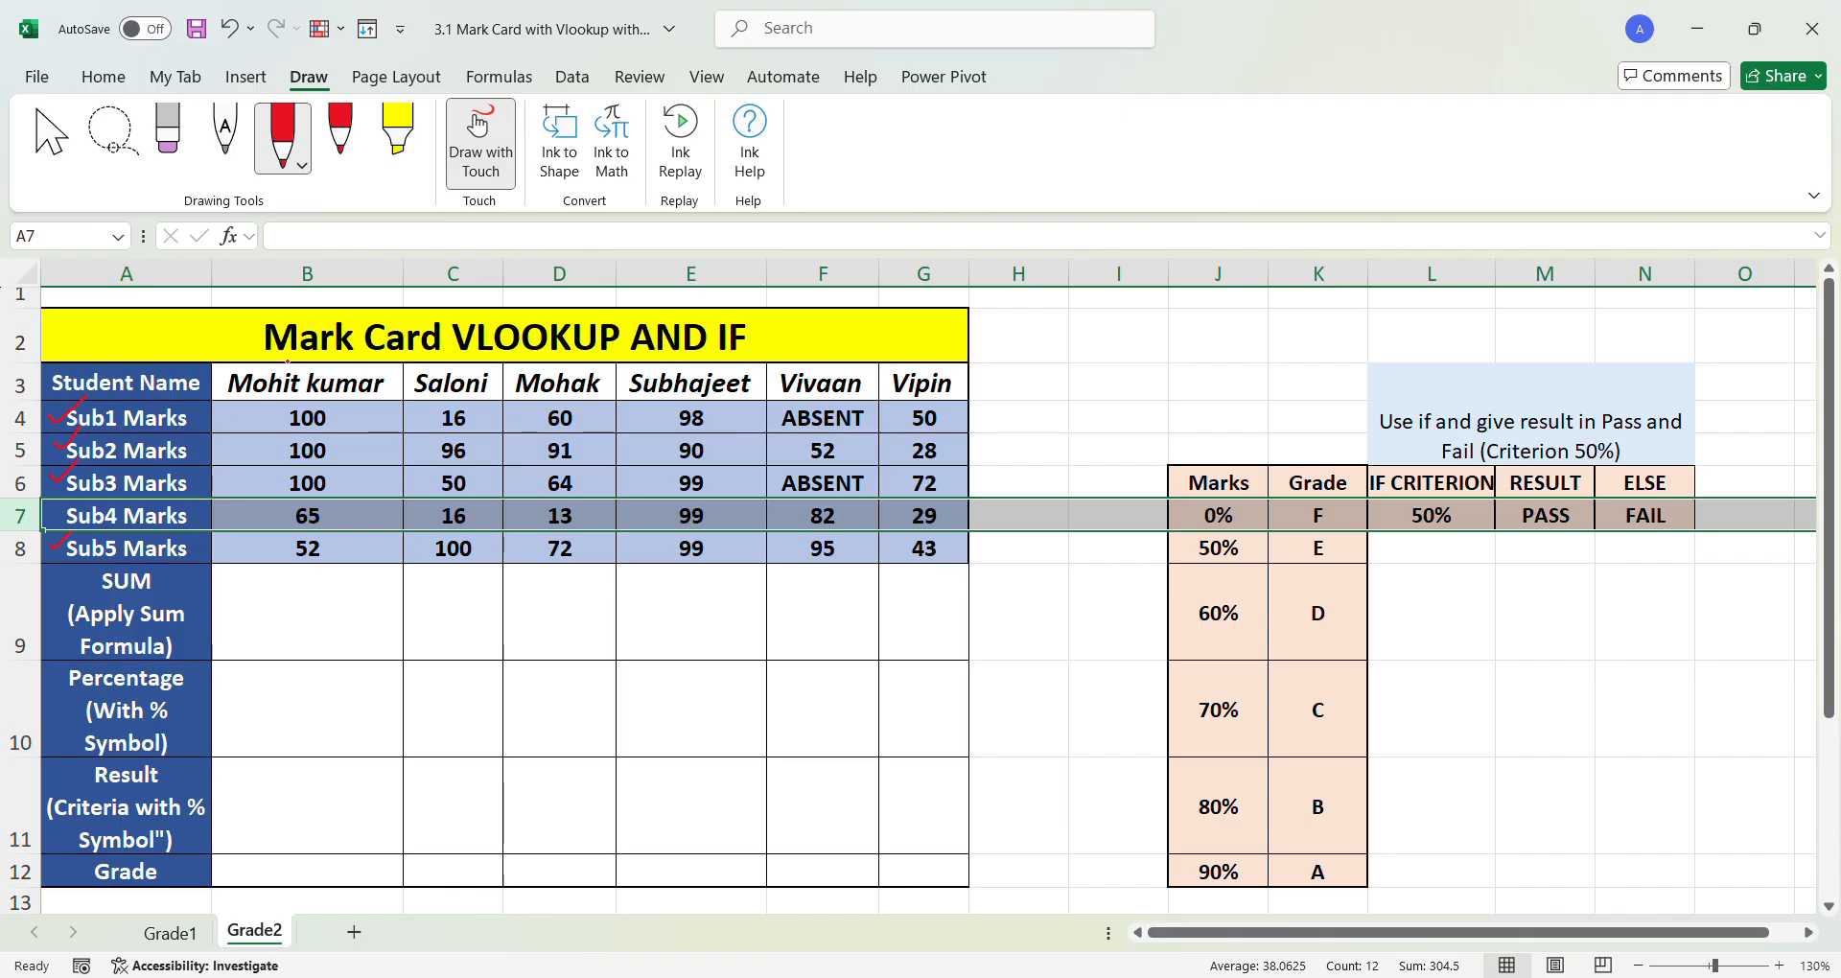
mouse_move(247, 350)
mouse_down()
mouse_move(263, 374)
mouse_move(231, 344)
mouse_up()
mouse_move(350, 420)
mouse_down()
mouse_move(356, 570)
mouse_move(308, 585)
mouse_move(278, 520)
mouse_move(270, 420)
mouse_move(340, 406)
mouse_move(354, 445)
mouse_up()
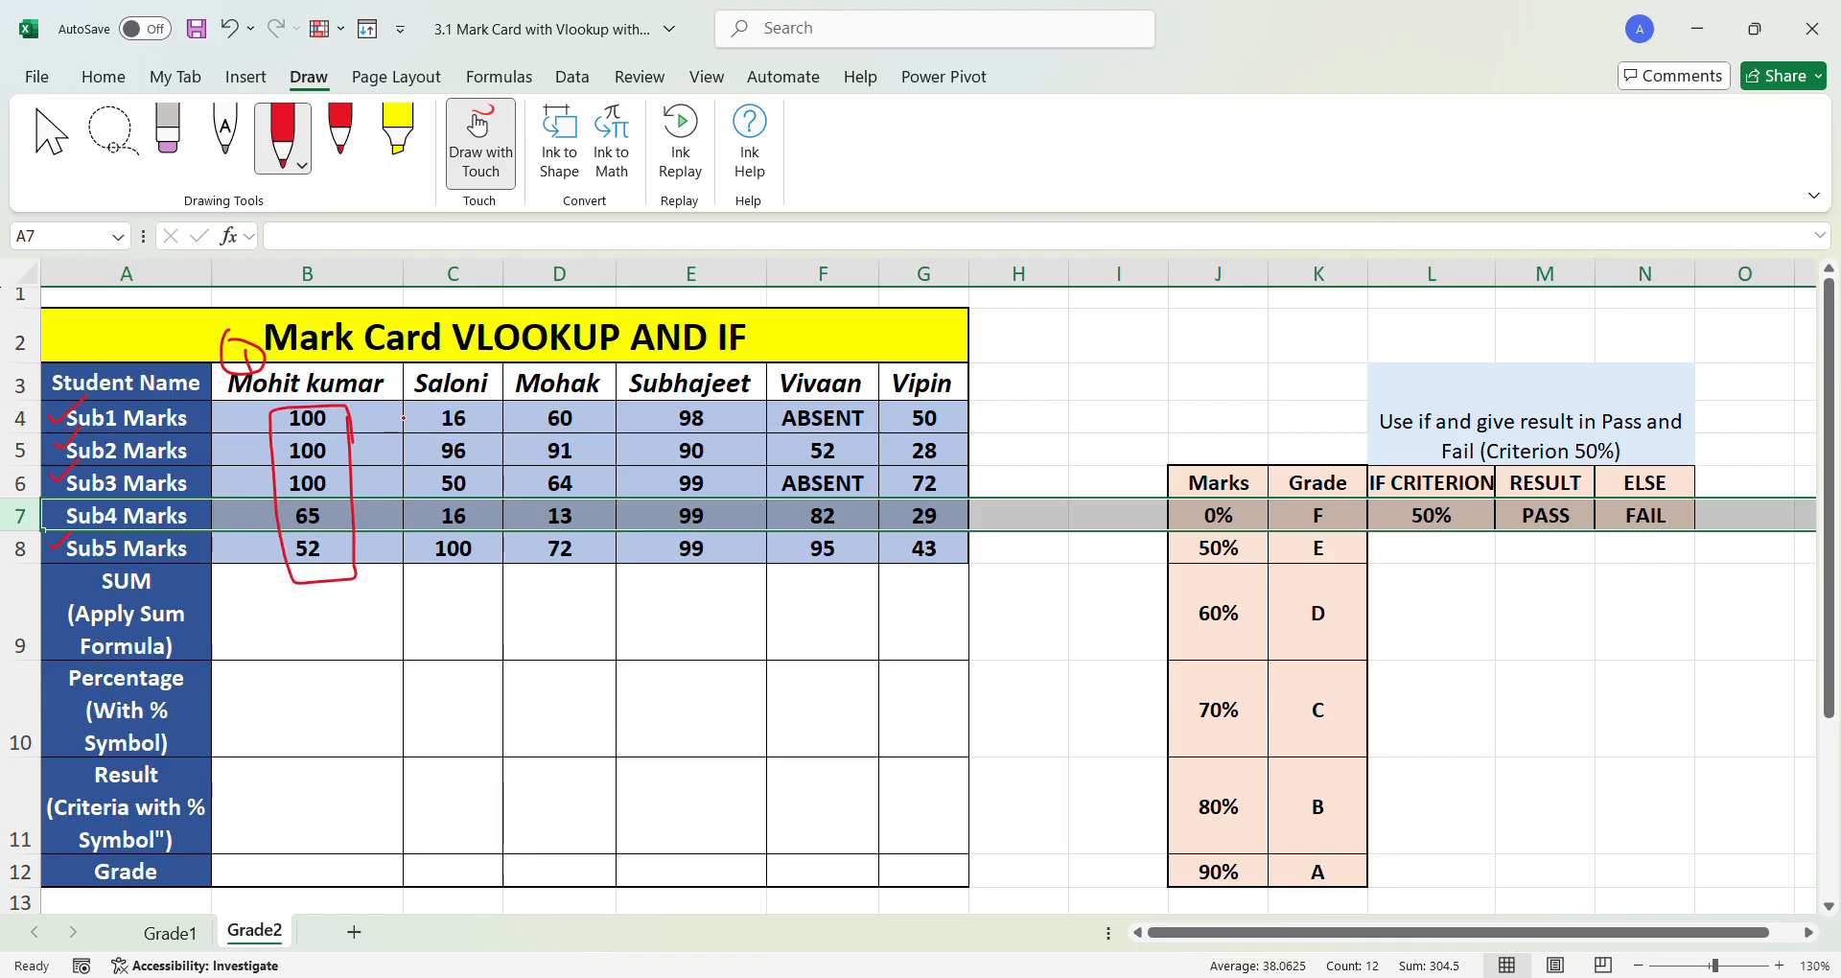
mouse_move(410, 386)
mouse_down()
mouse_move(426, 571)
mouse_move(493, 557)
mouse_move(487, 401)
mouse_move(421, 376)
mouse_up()
click(452, 273)
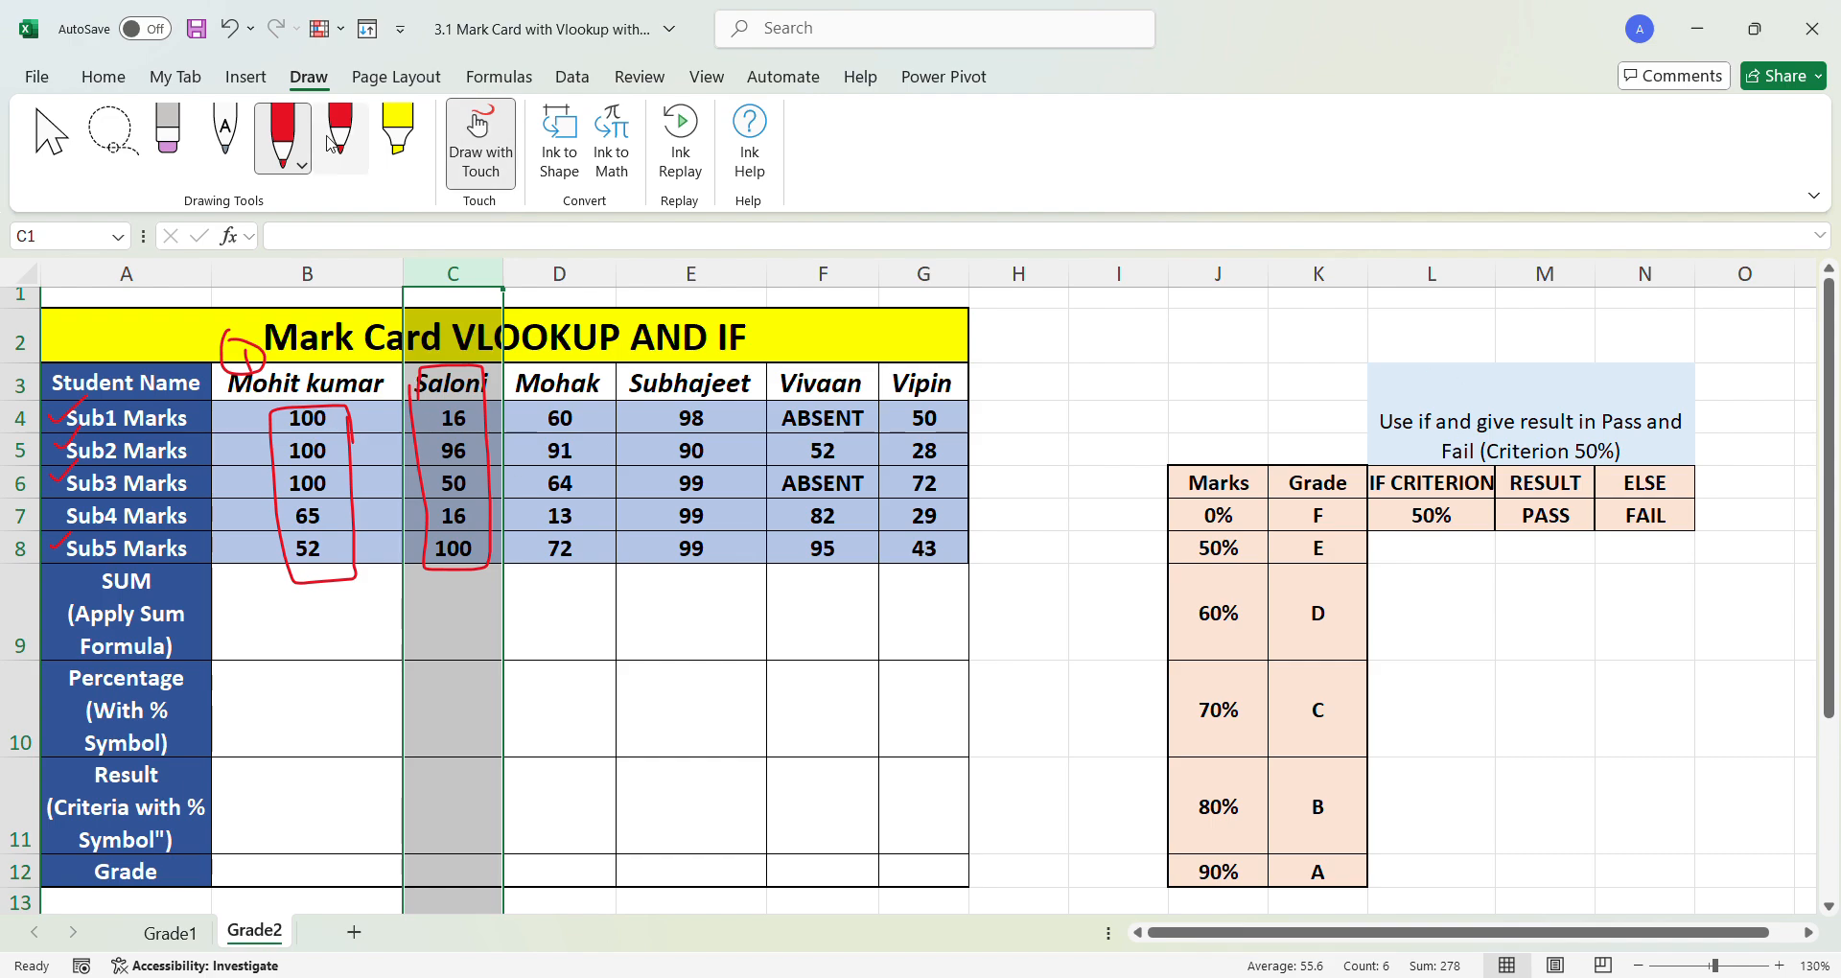
- Erase all the red ink annotations from the Grade2 mark card
click(169, 131)
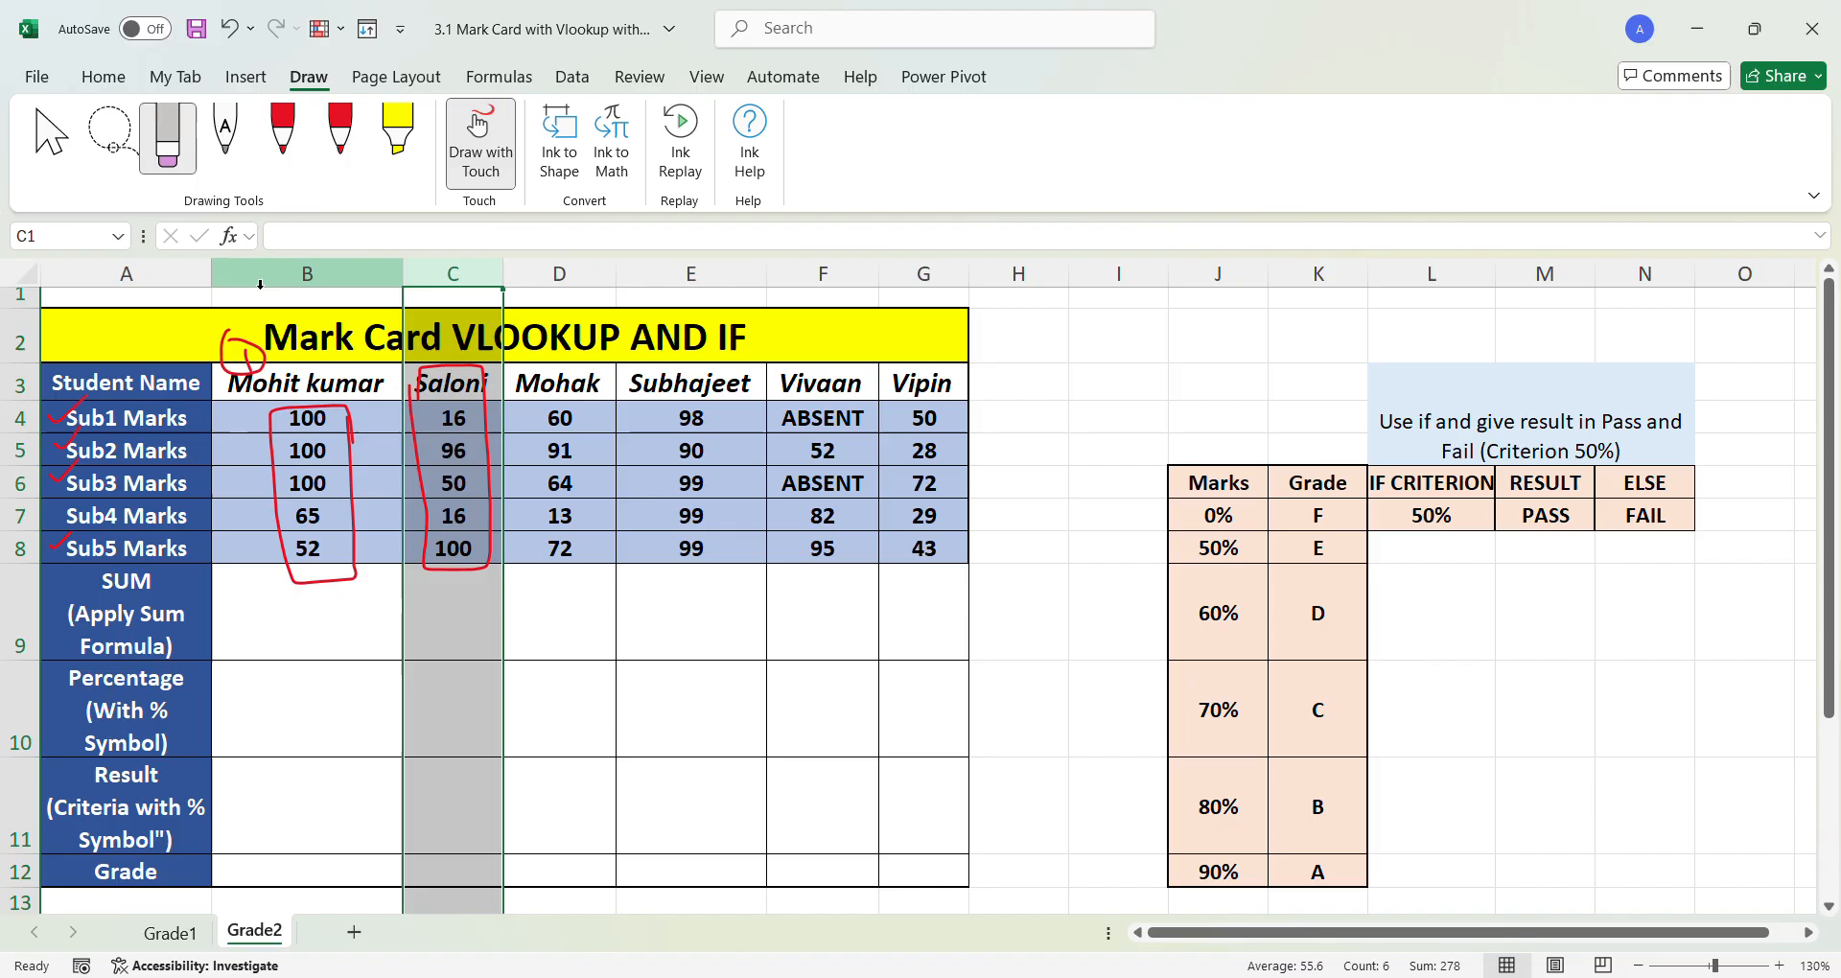
click(235, 365)
mouse_move(65, 429)
mouse_down()
mouse_move(69, 558)
mouse_move(543, 320)
mouse_move(163, 318)
mouse_up()
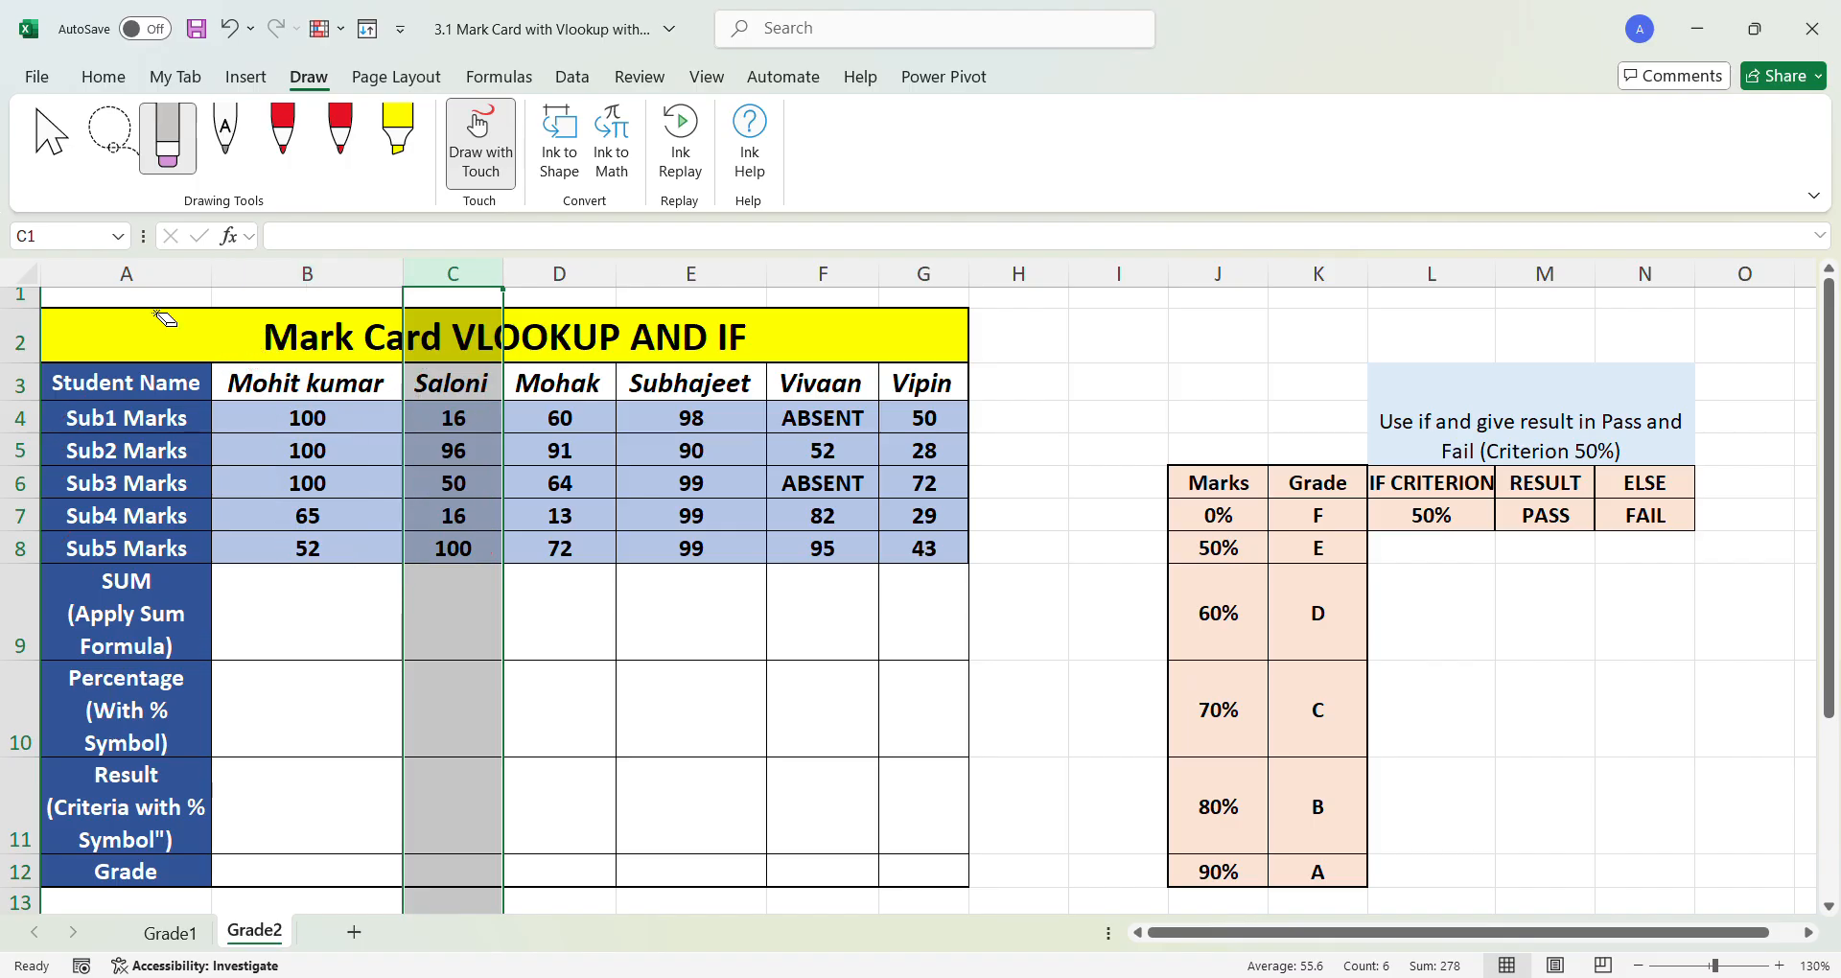
click(119, 82)
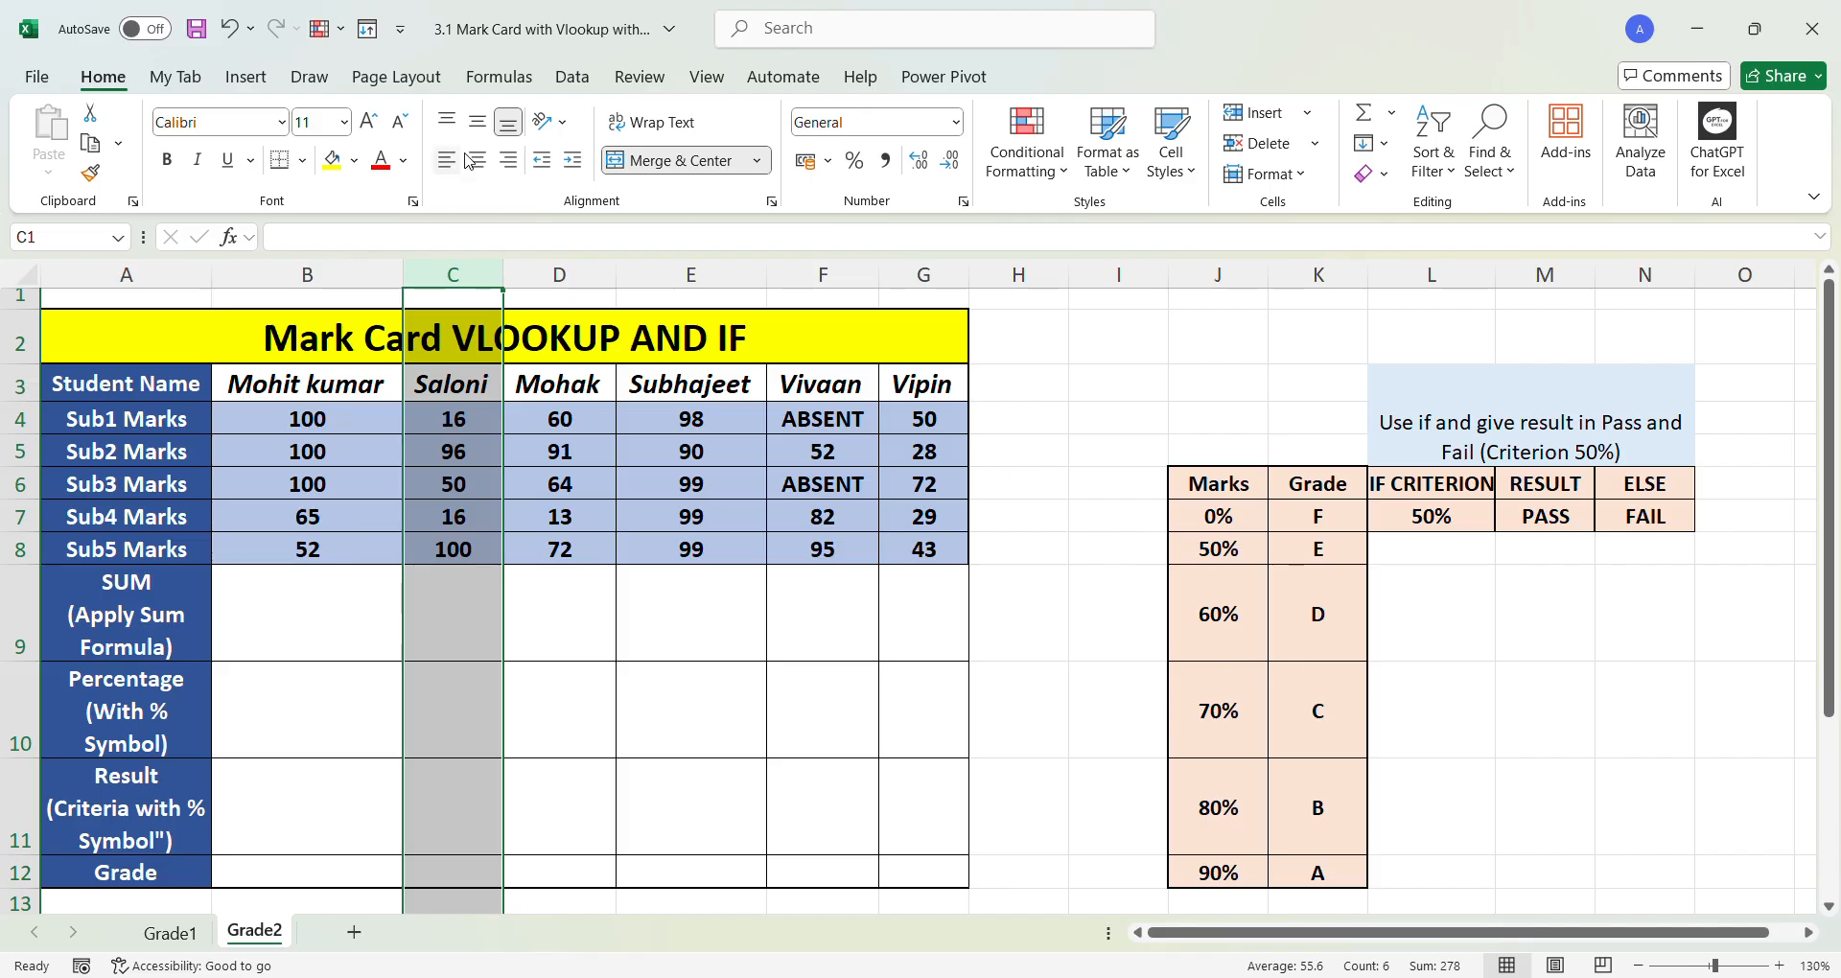
click(302, 81)
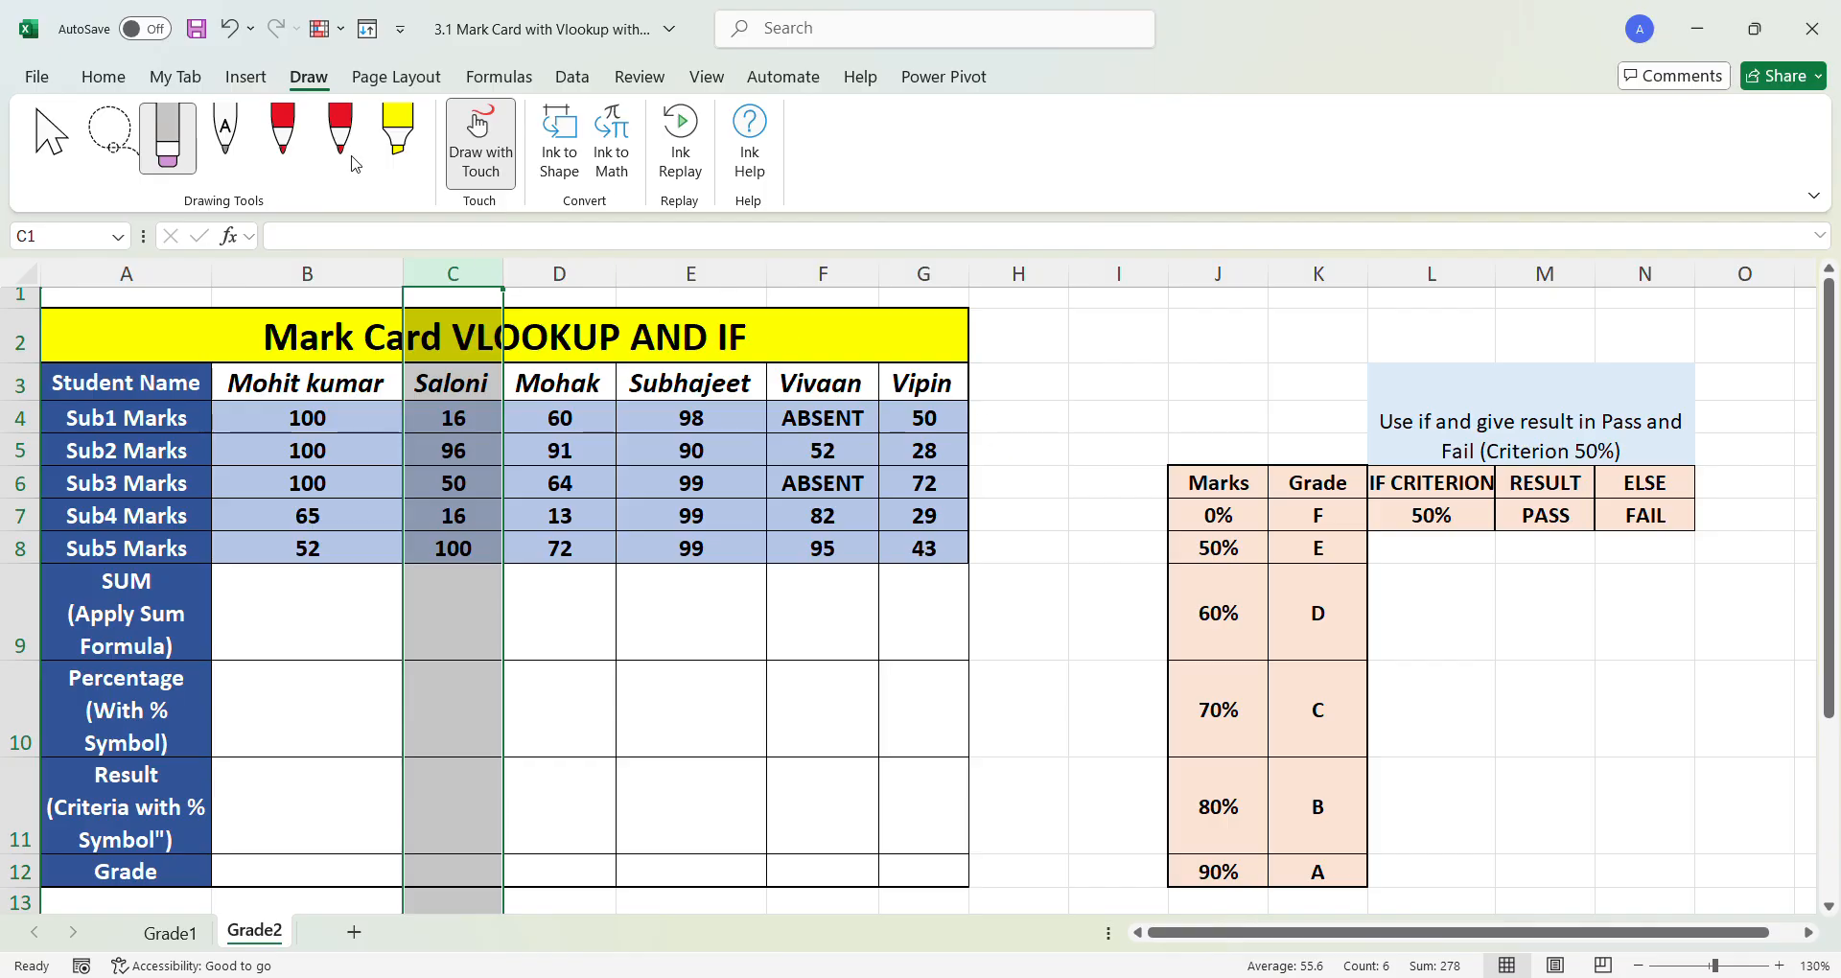
click(282, 117)
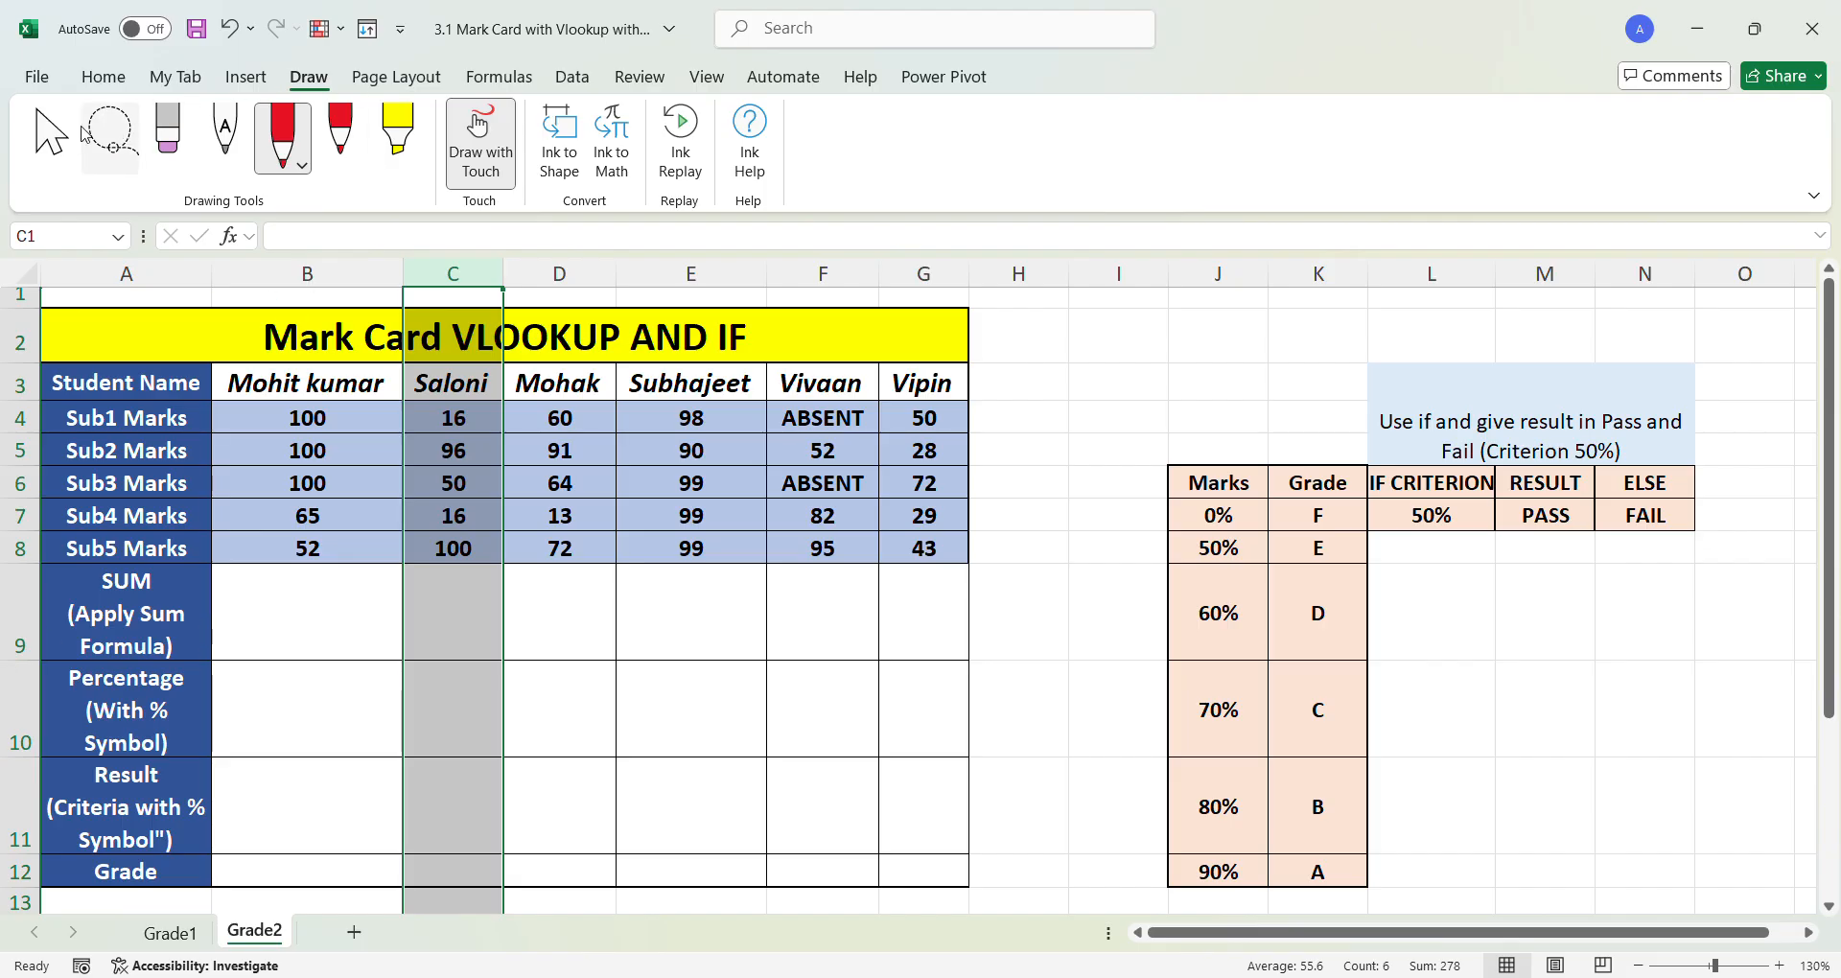
click(53, 134)
click(102, 76)
- Total the first student's five subject marks in B9 with =SUM(B4:B8)
click(320, 608)
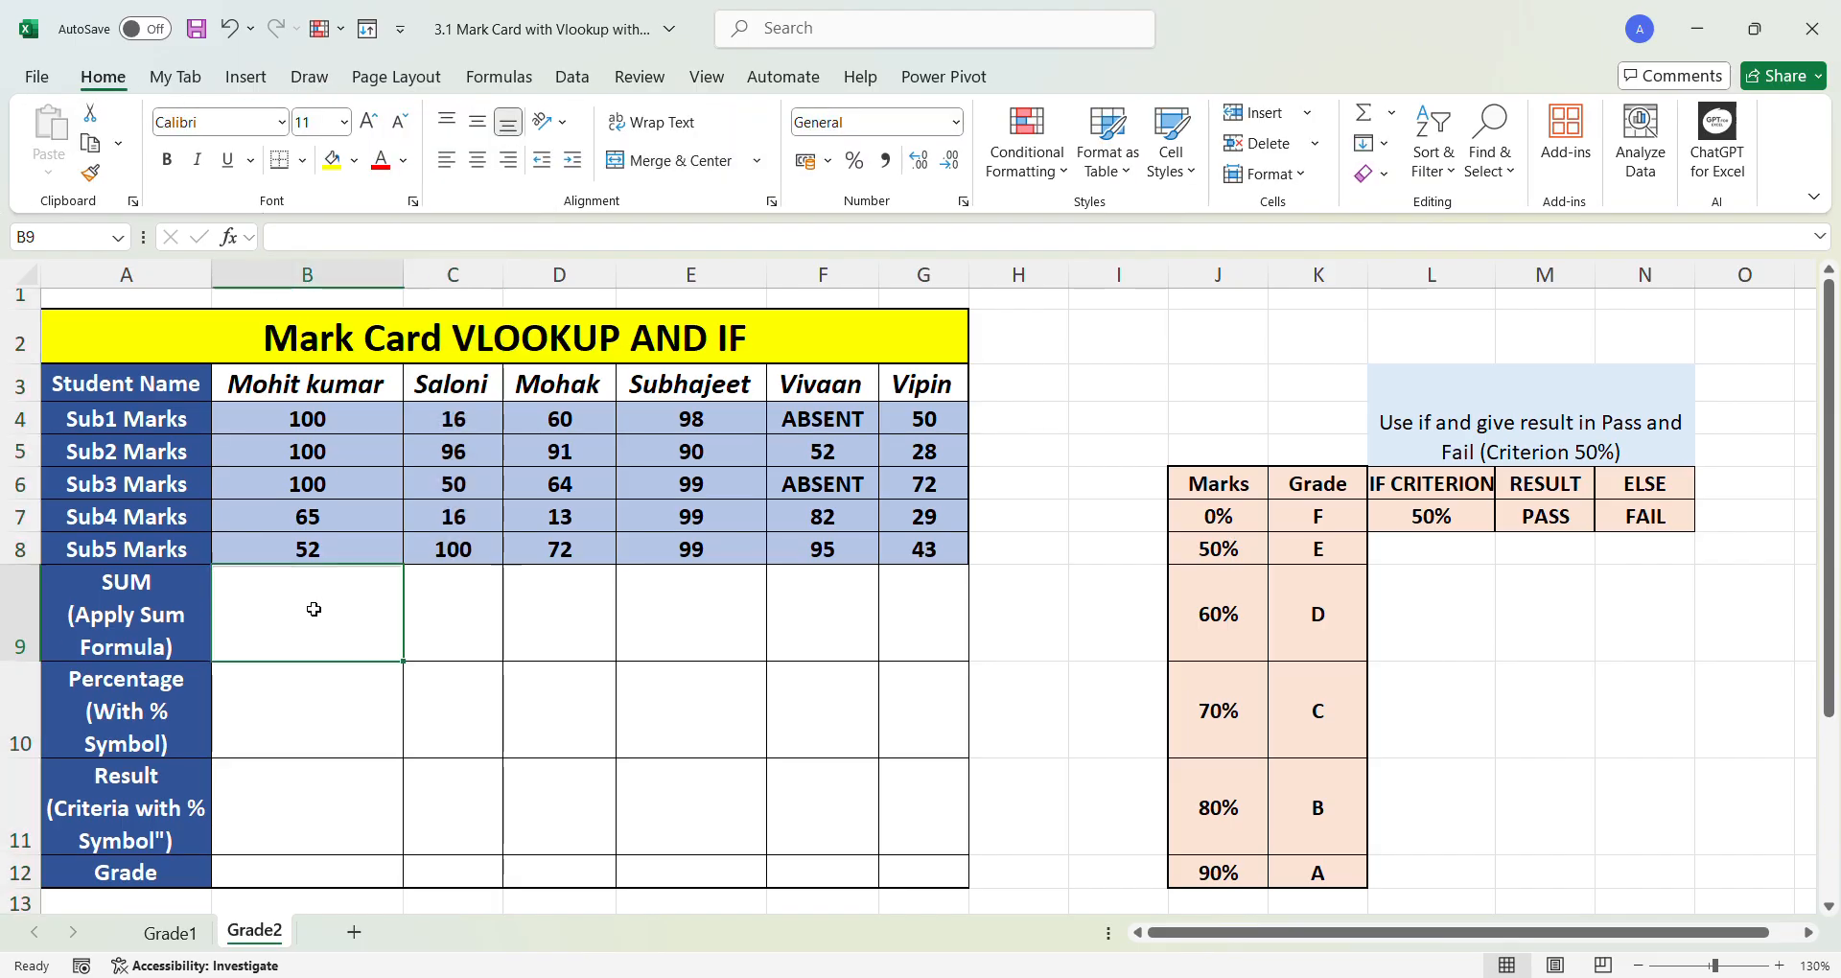
text(=)
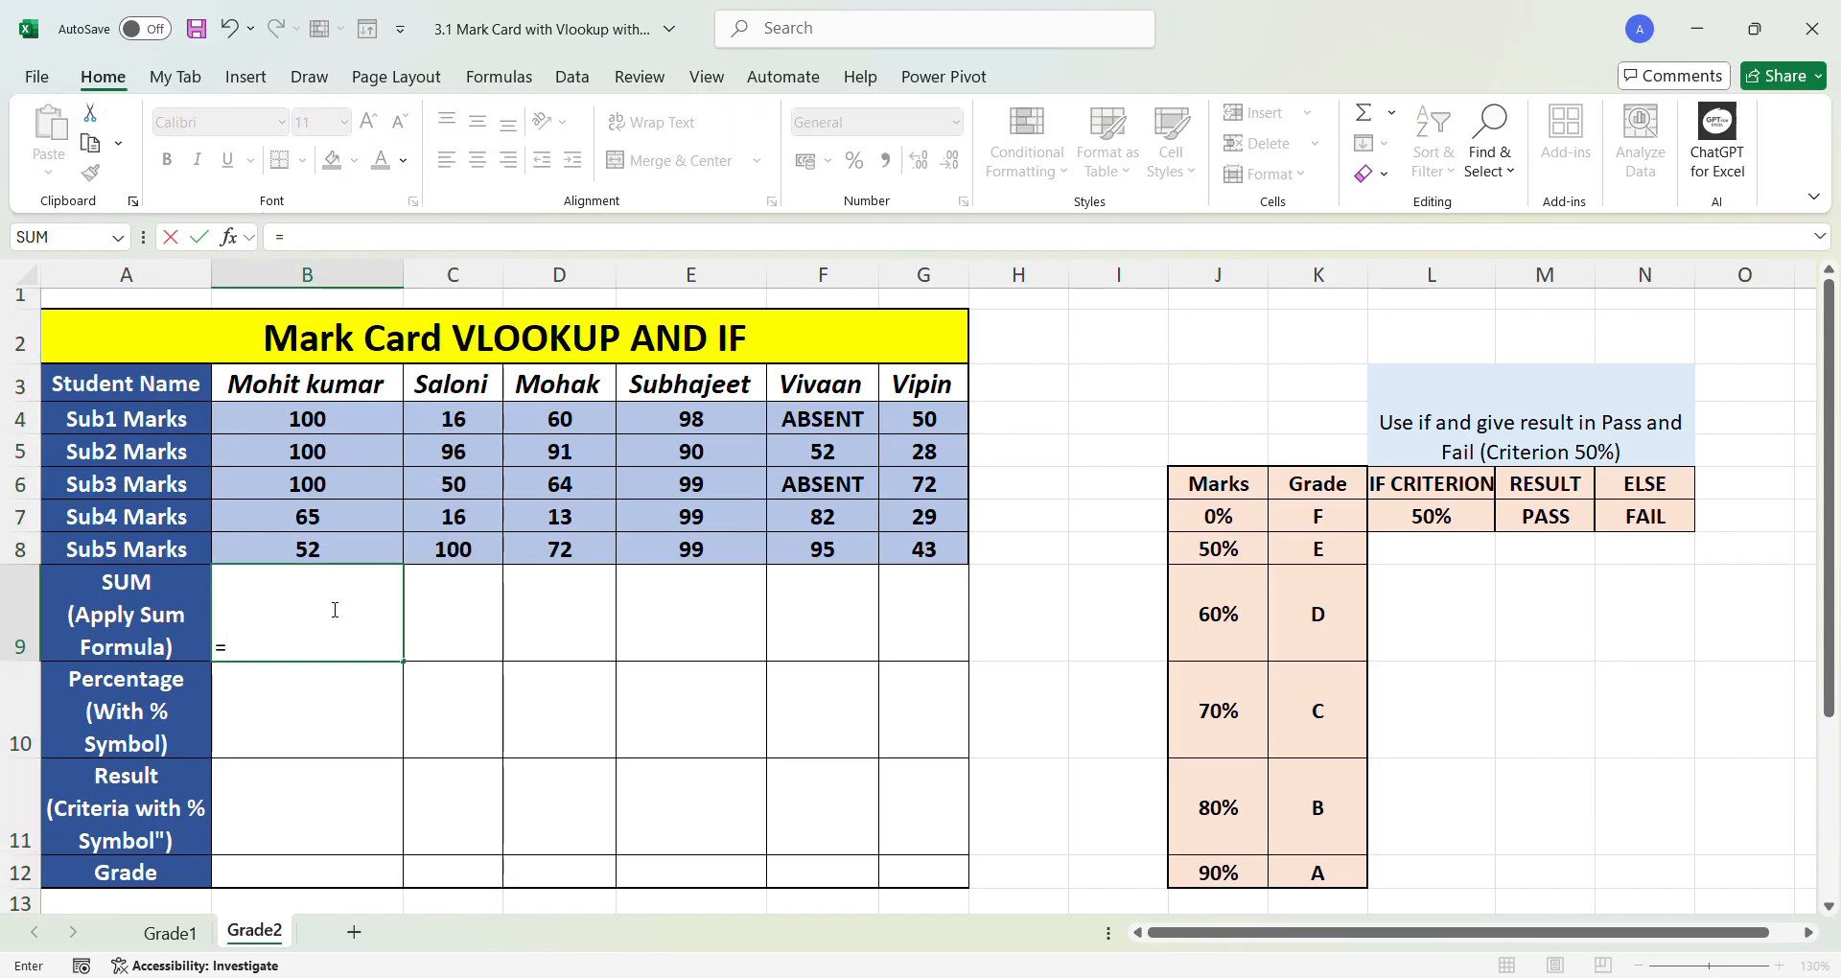
text(sum()
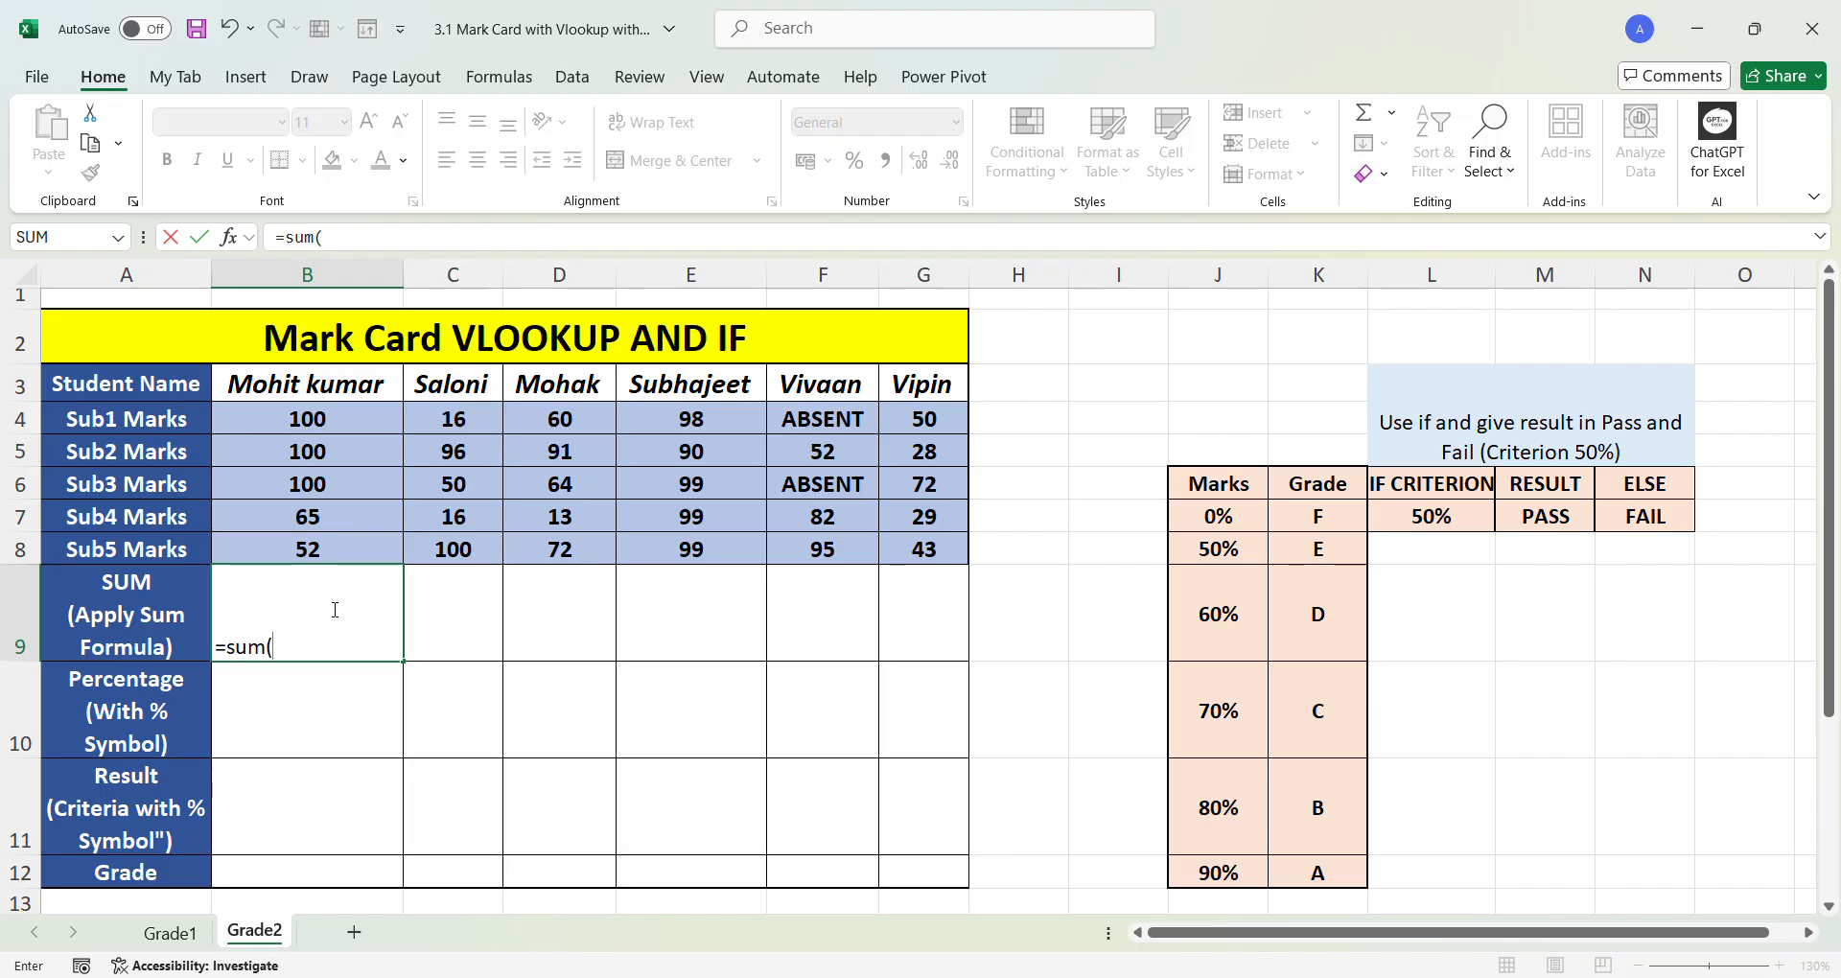
click(358, 428)
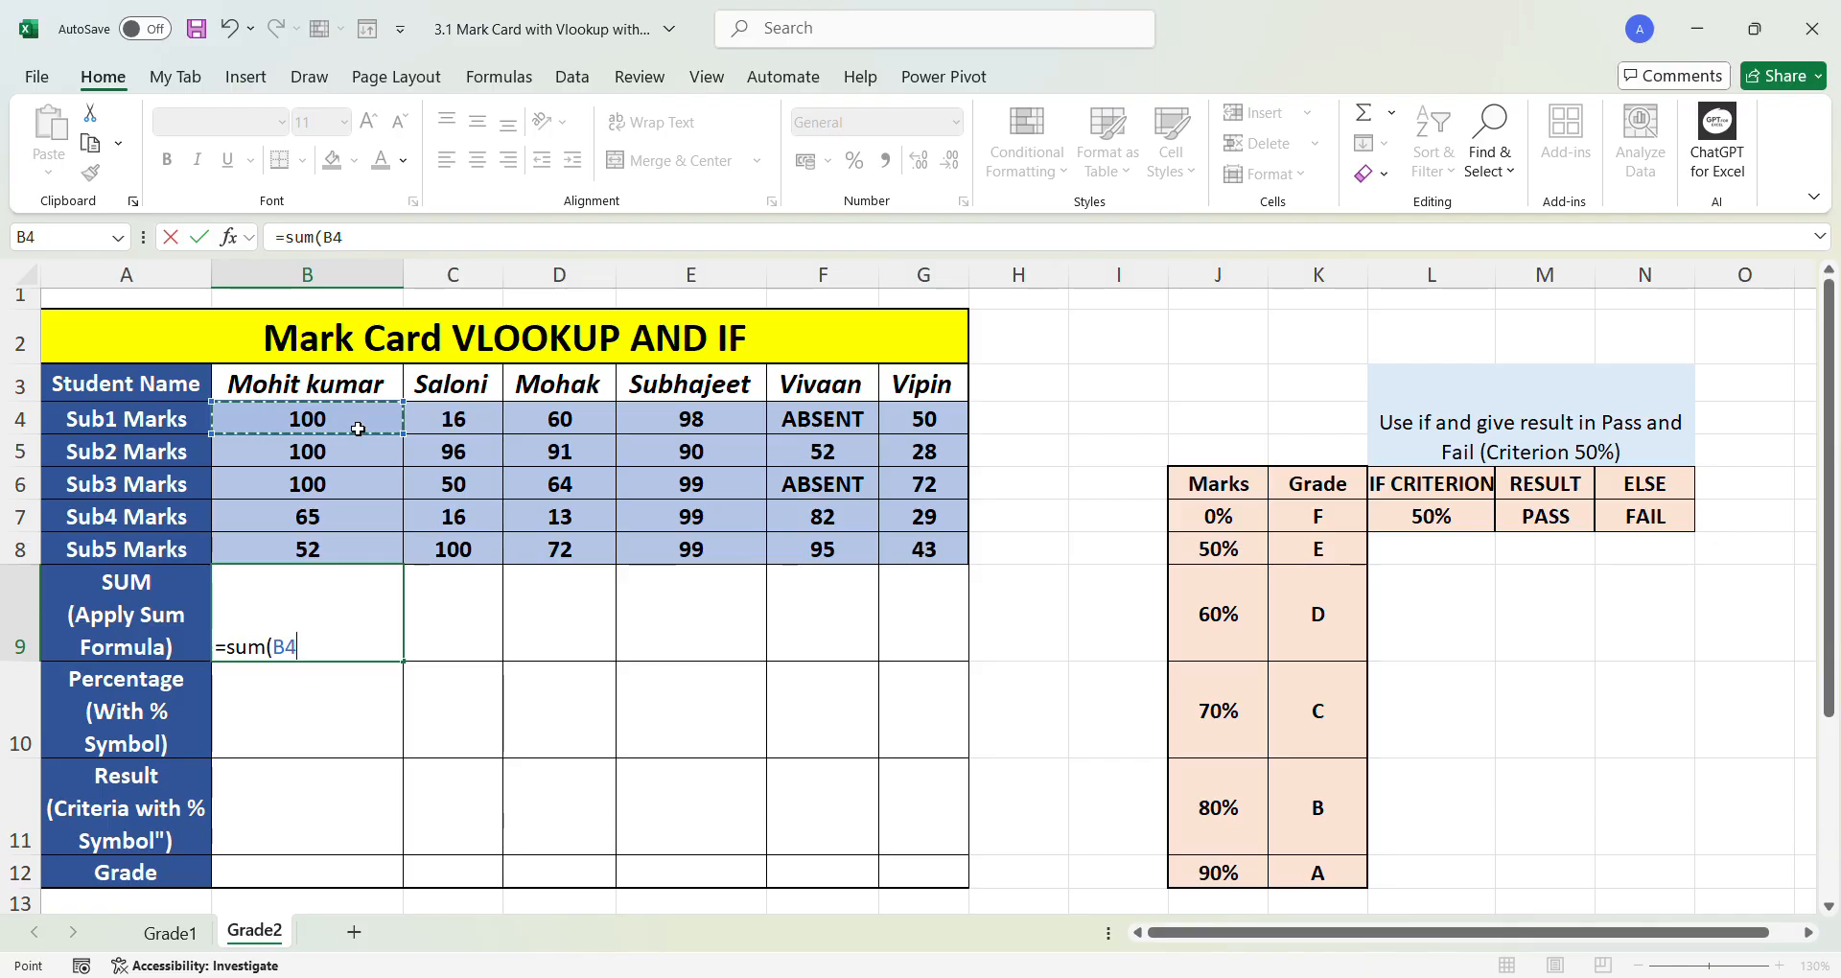
drag(357, 429, 342, 544)
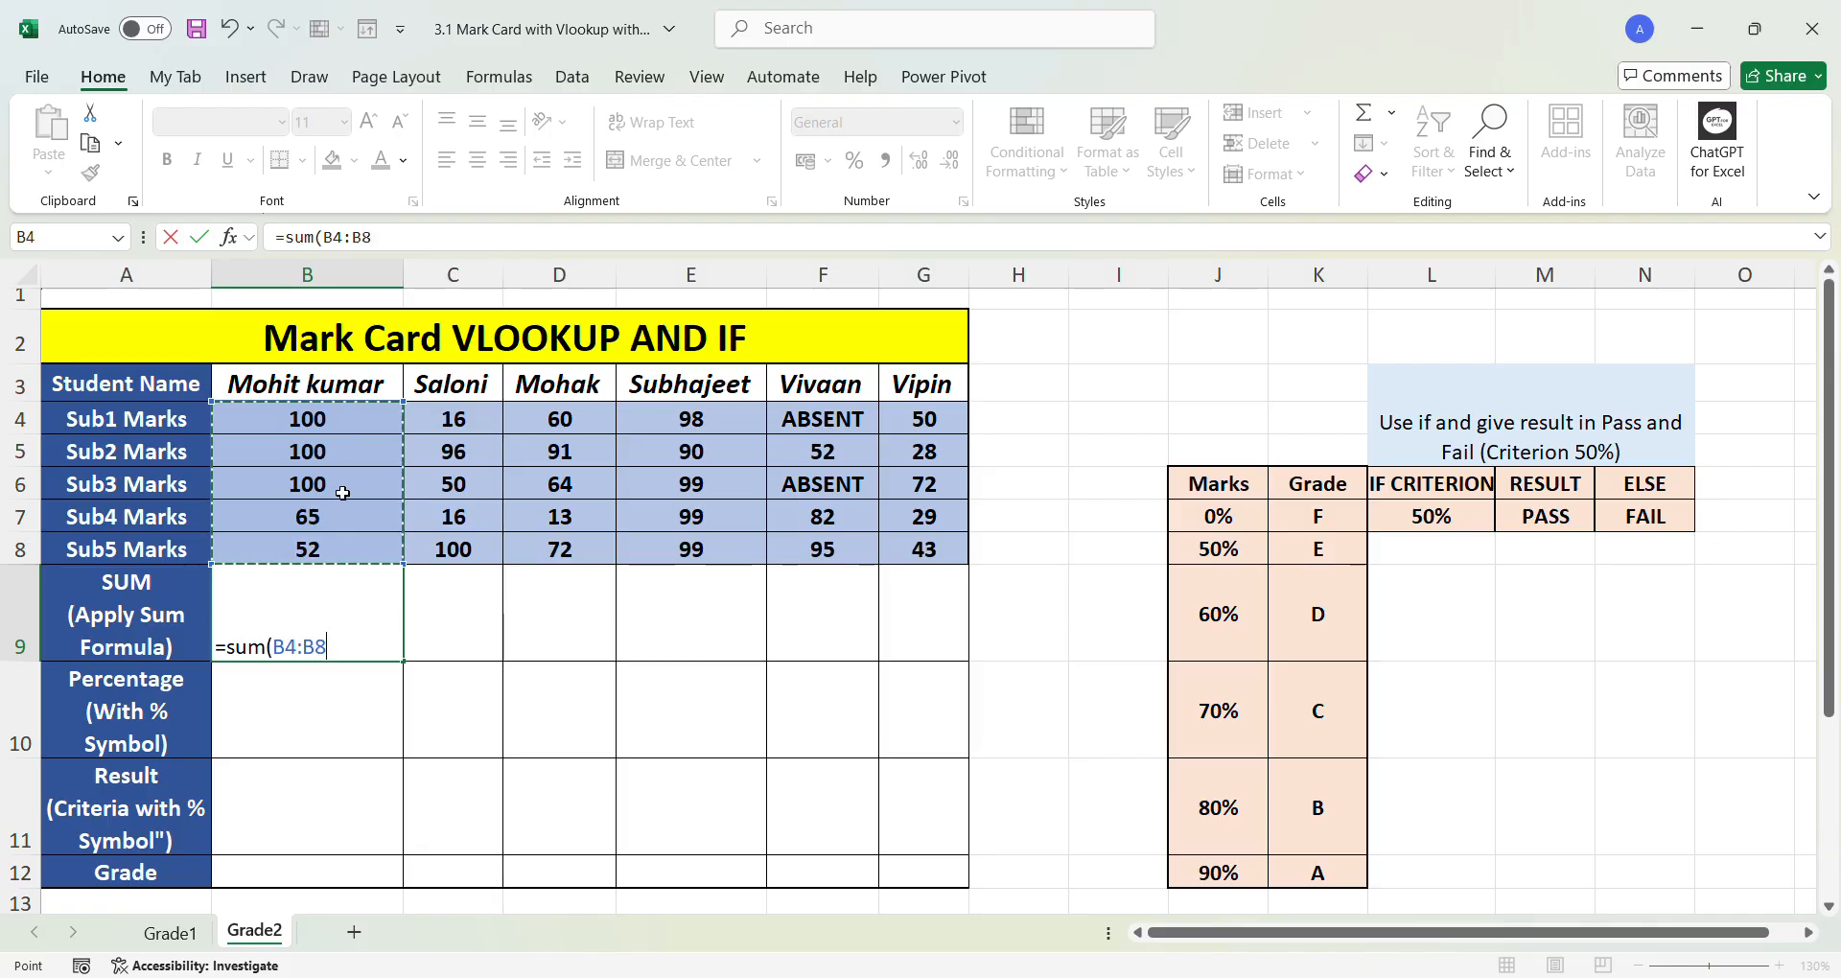
text())
key(ctrl+Return)
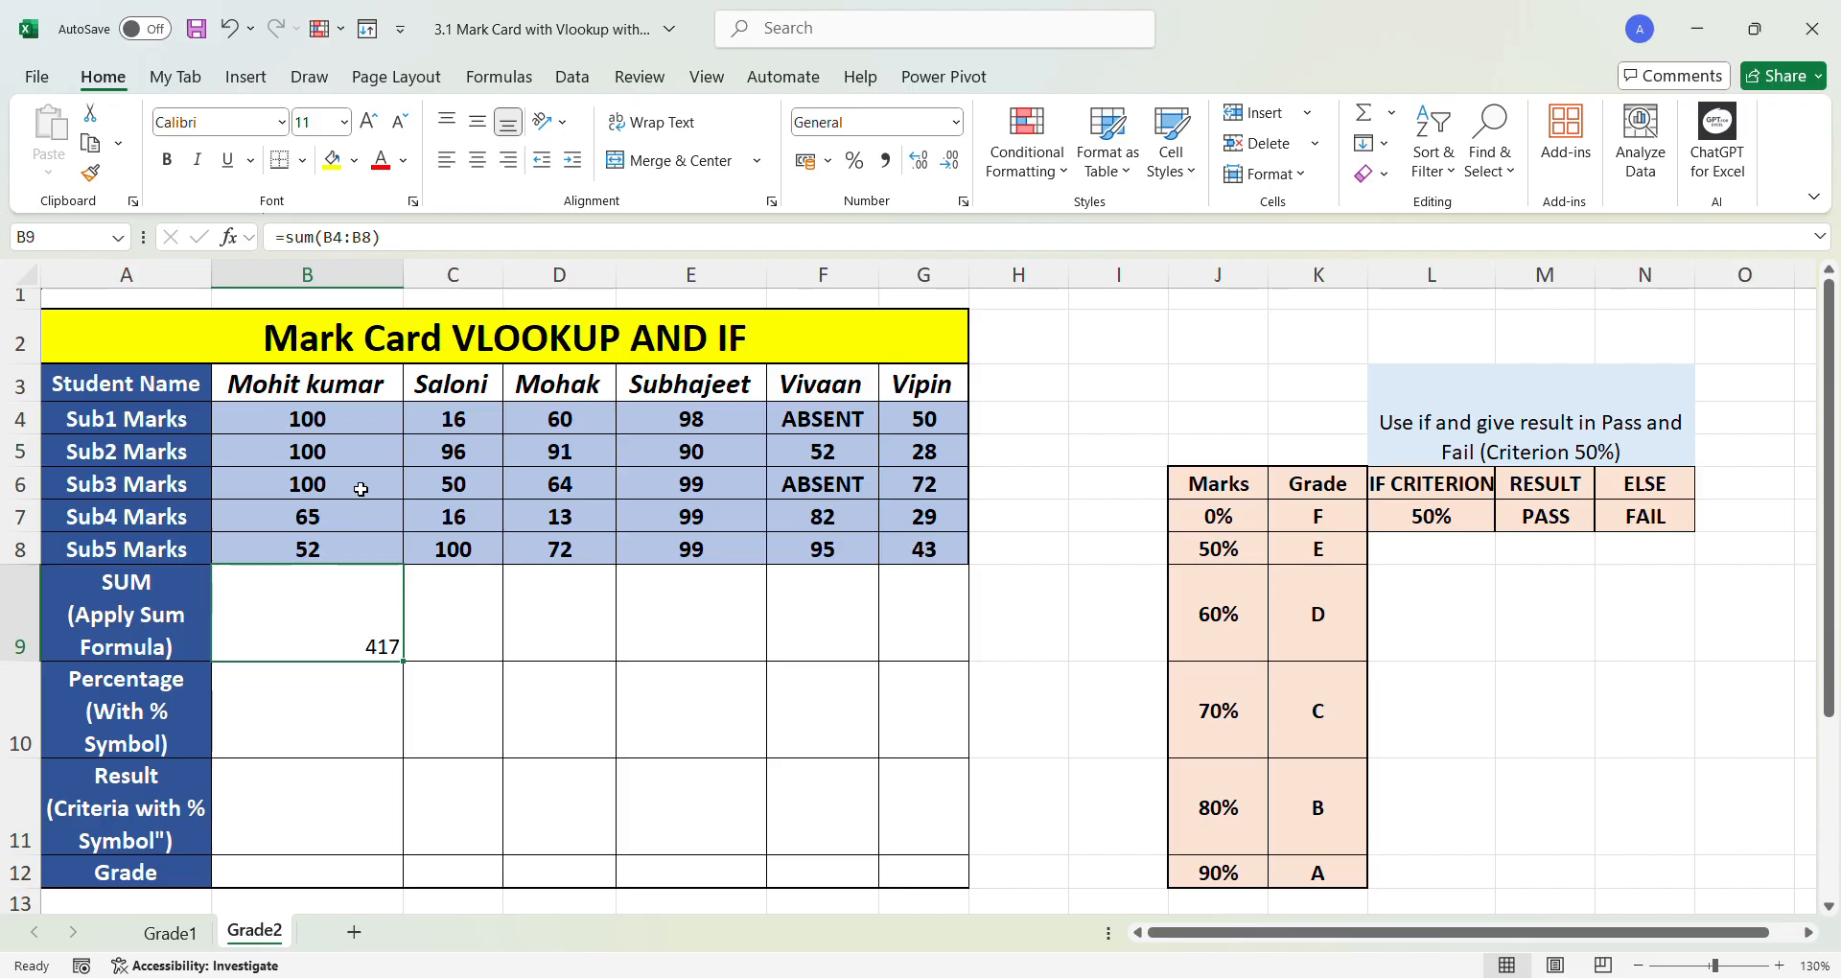
- Calculate the first student's percentage in B10 with =B9/500 and check the cell's number format
click(354, 709)
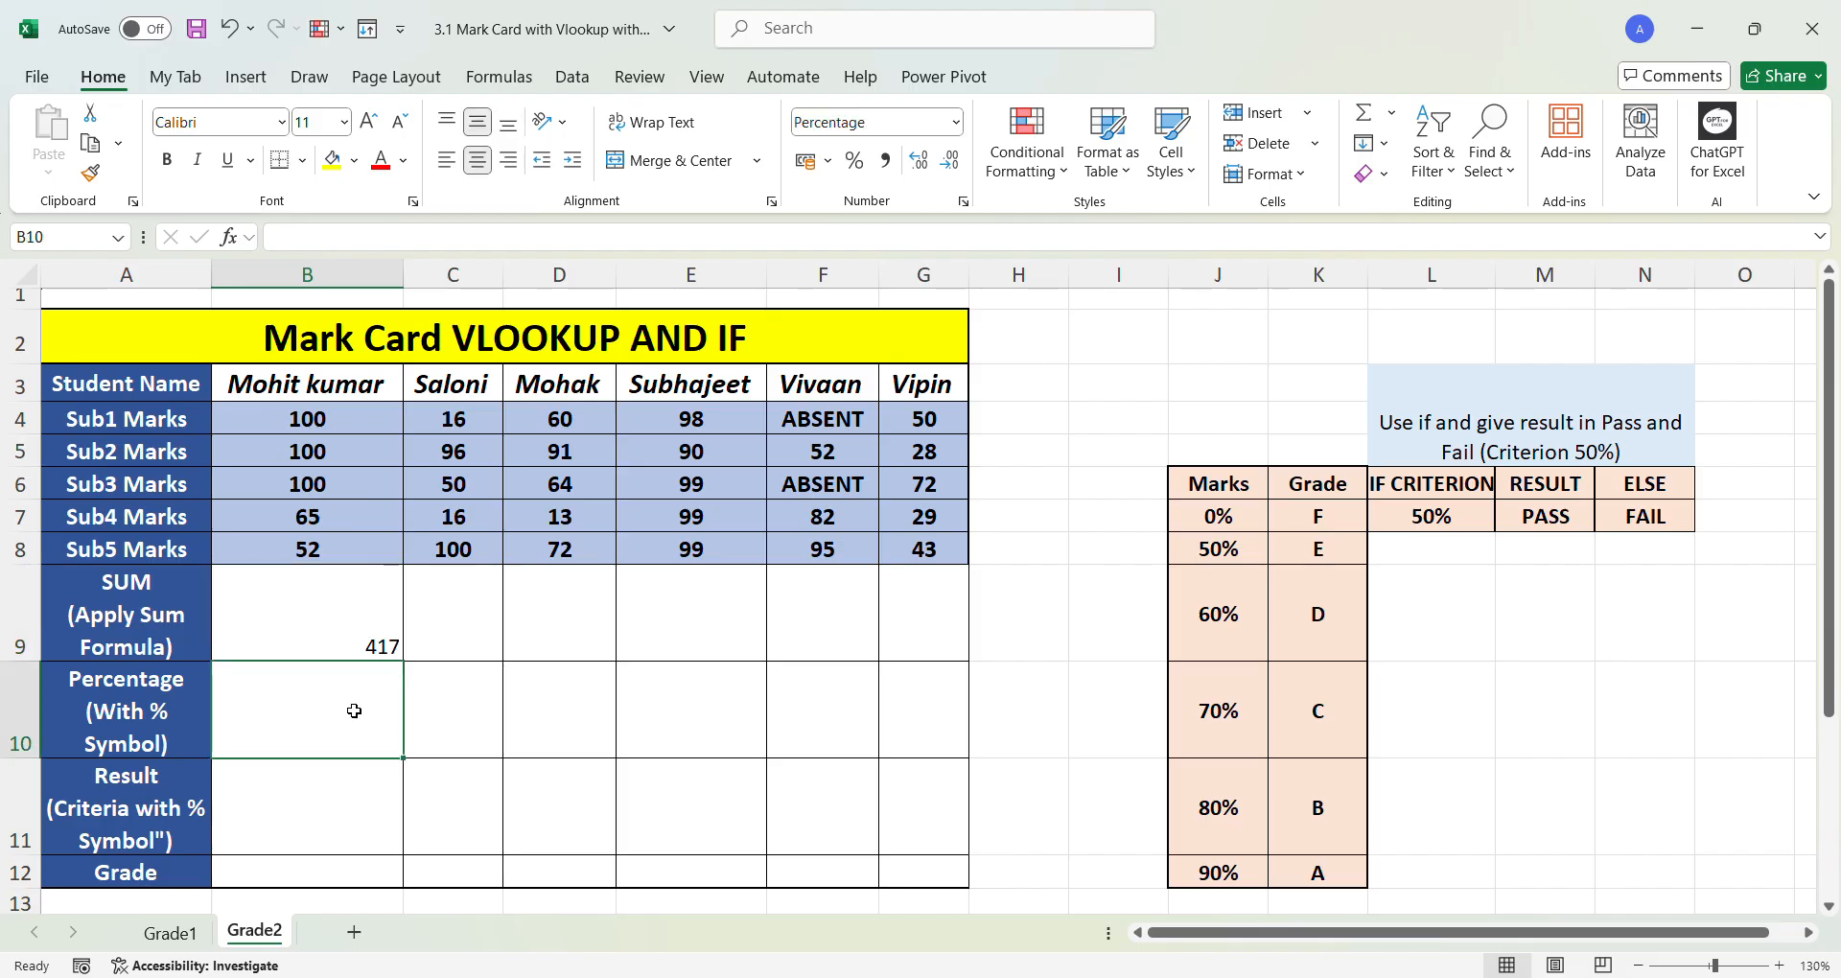
text(=)
click(353, 636)
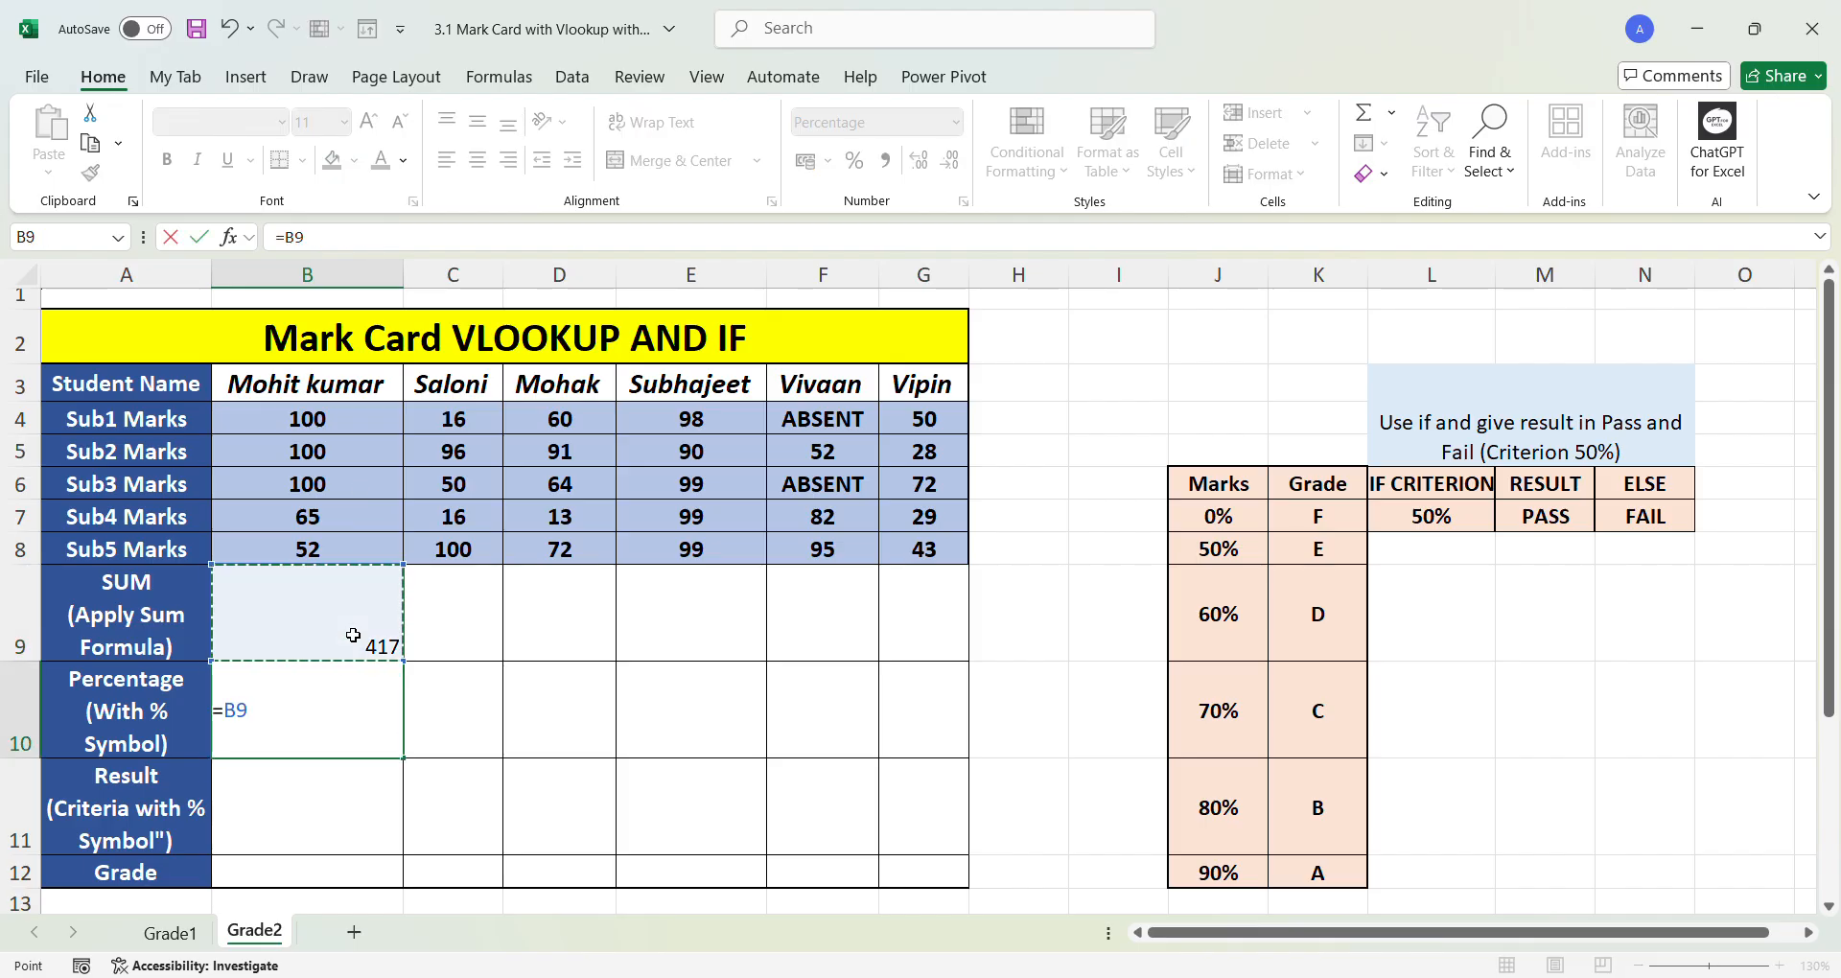
text(/500)
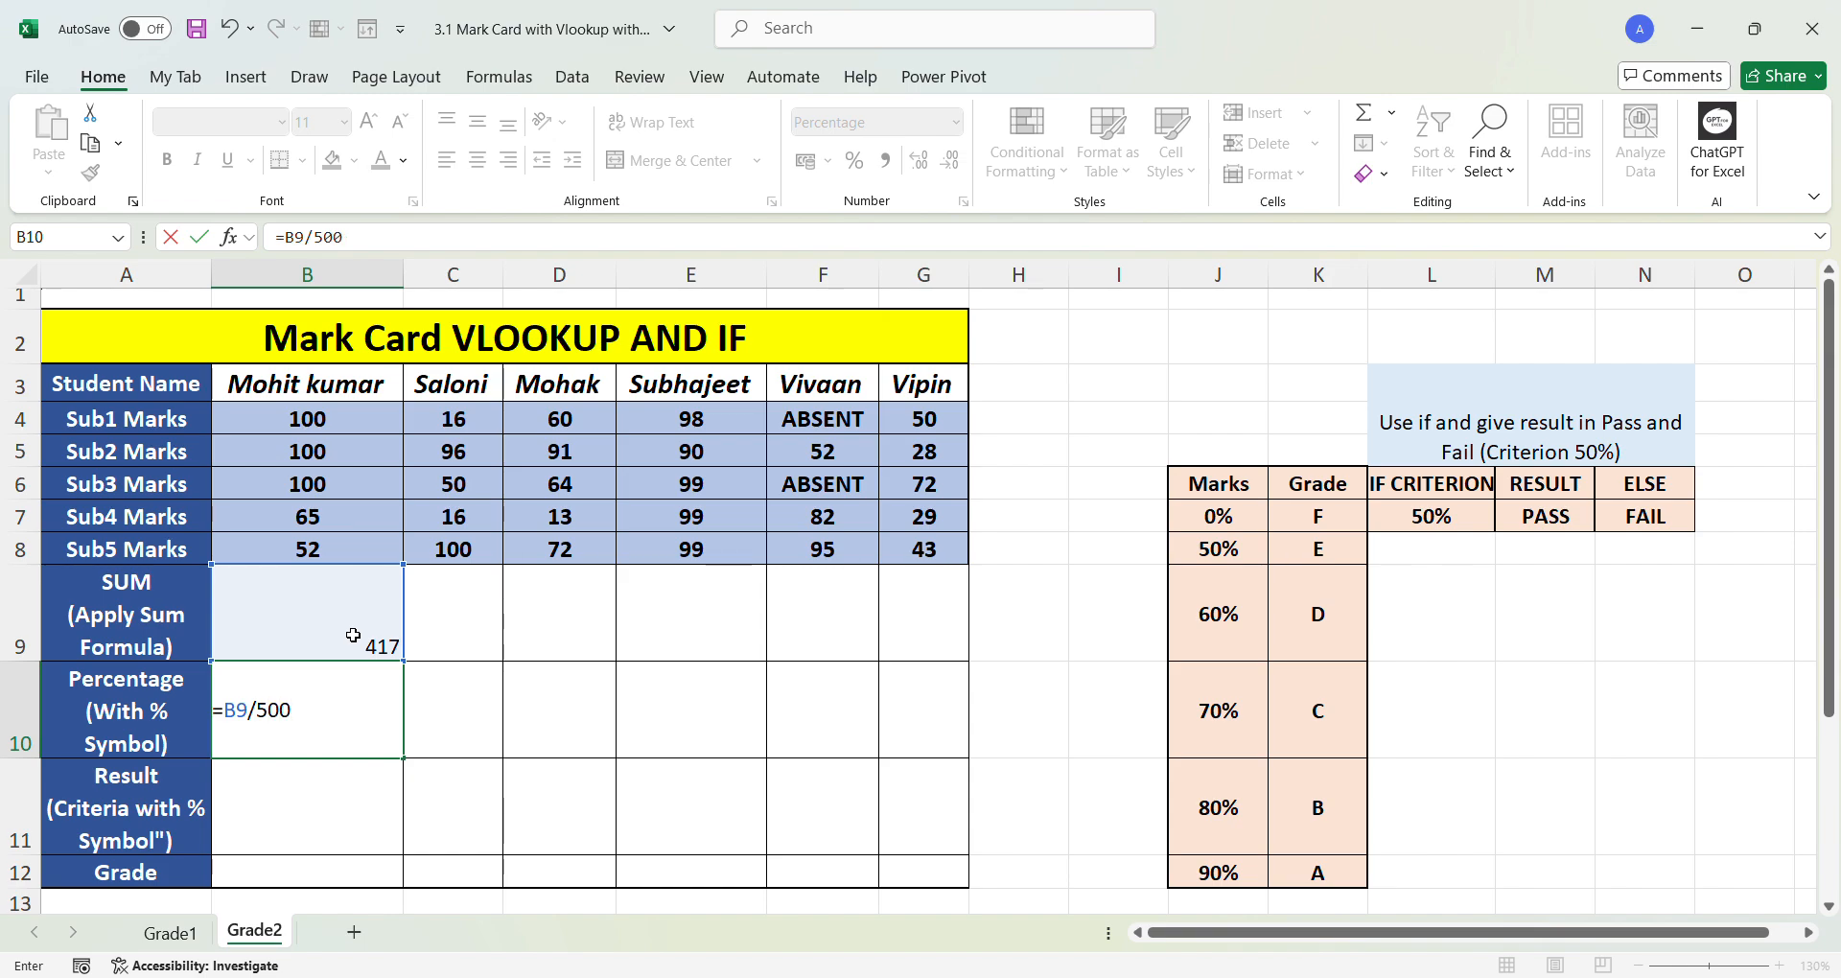
key(Return)
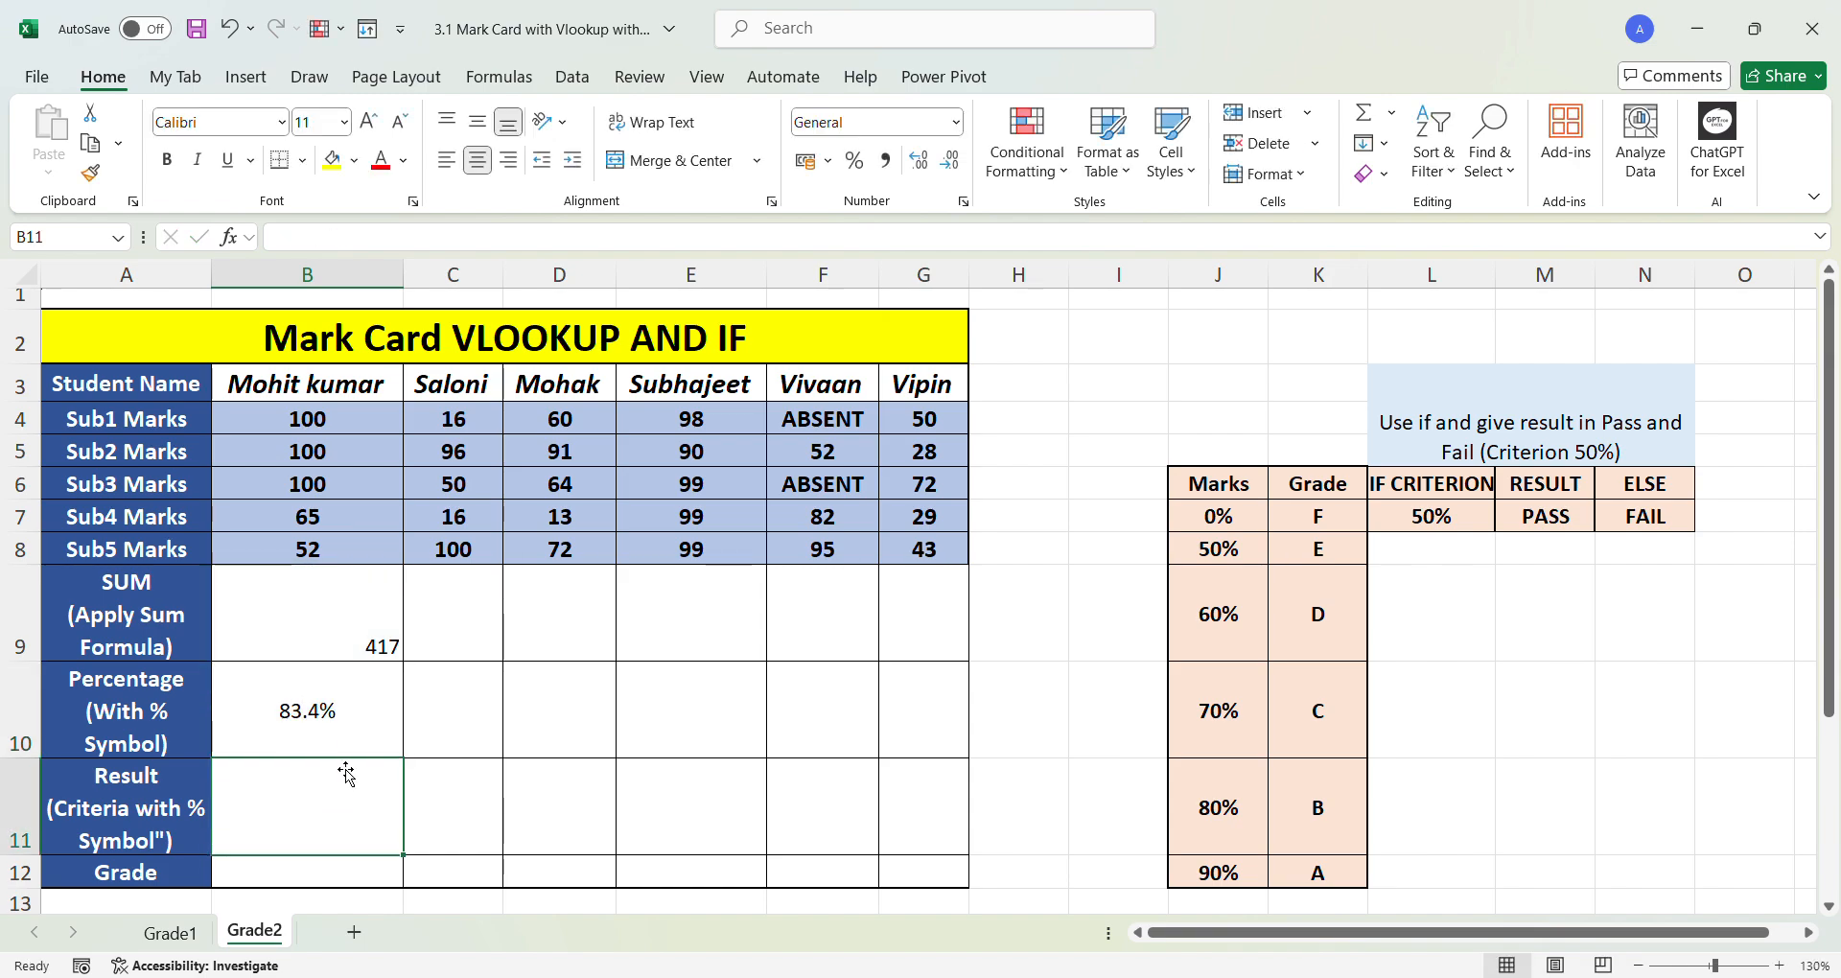
click(320, 721)
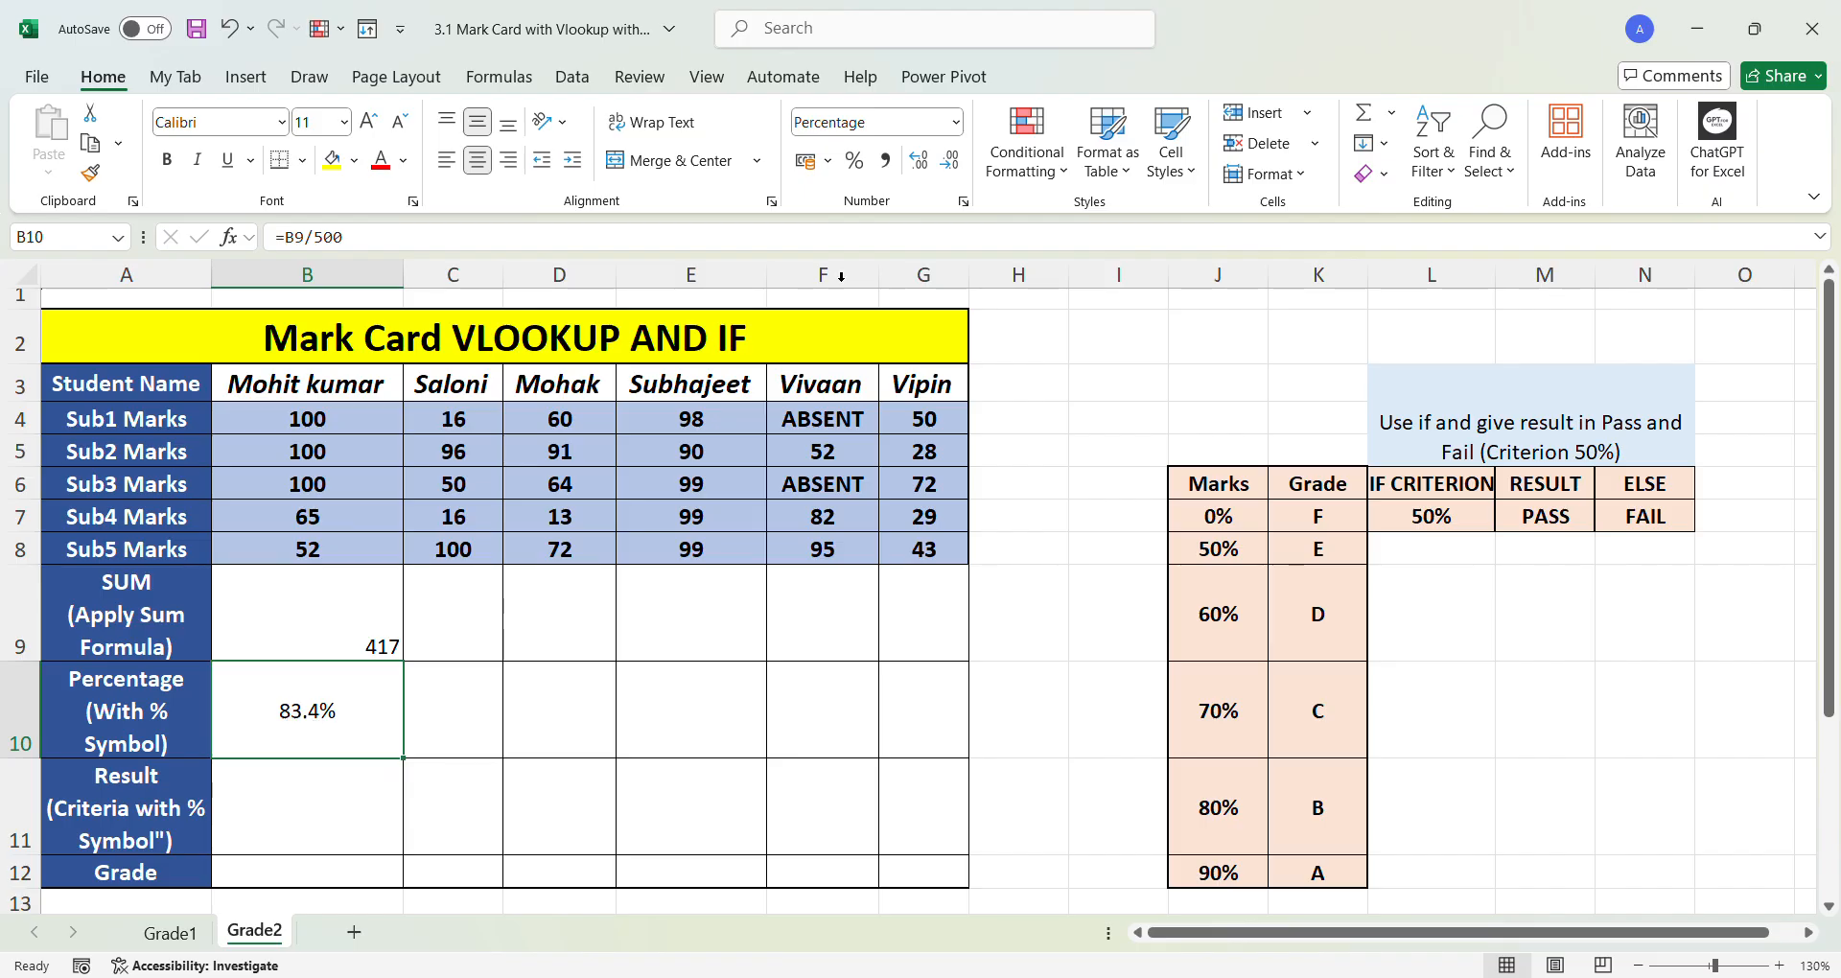
click(892, 123)
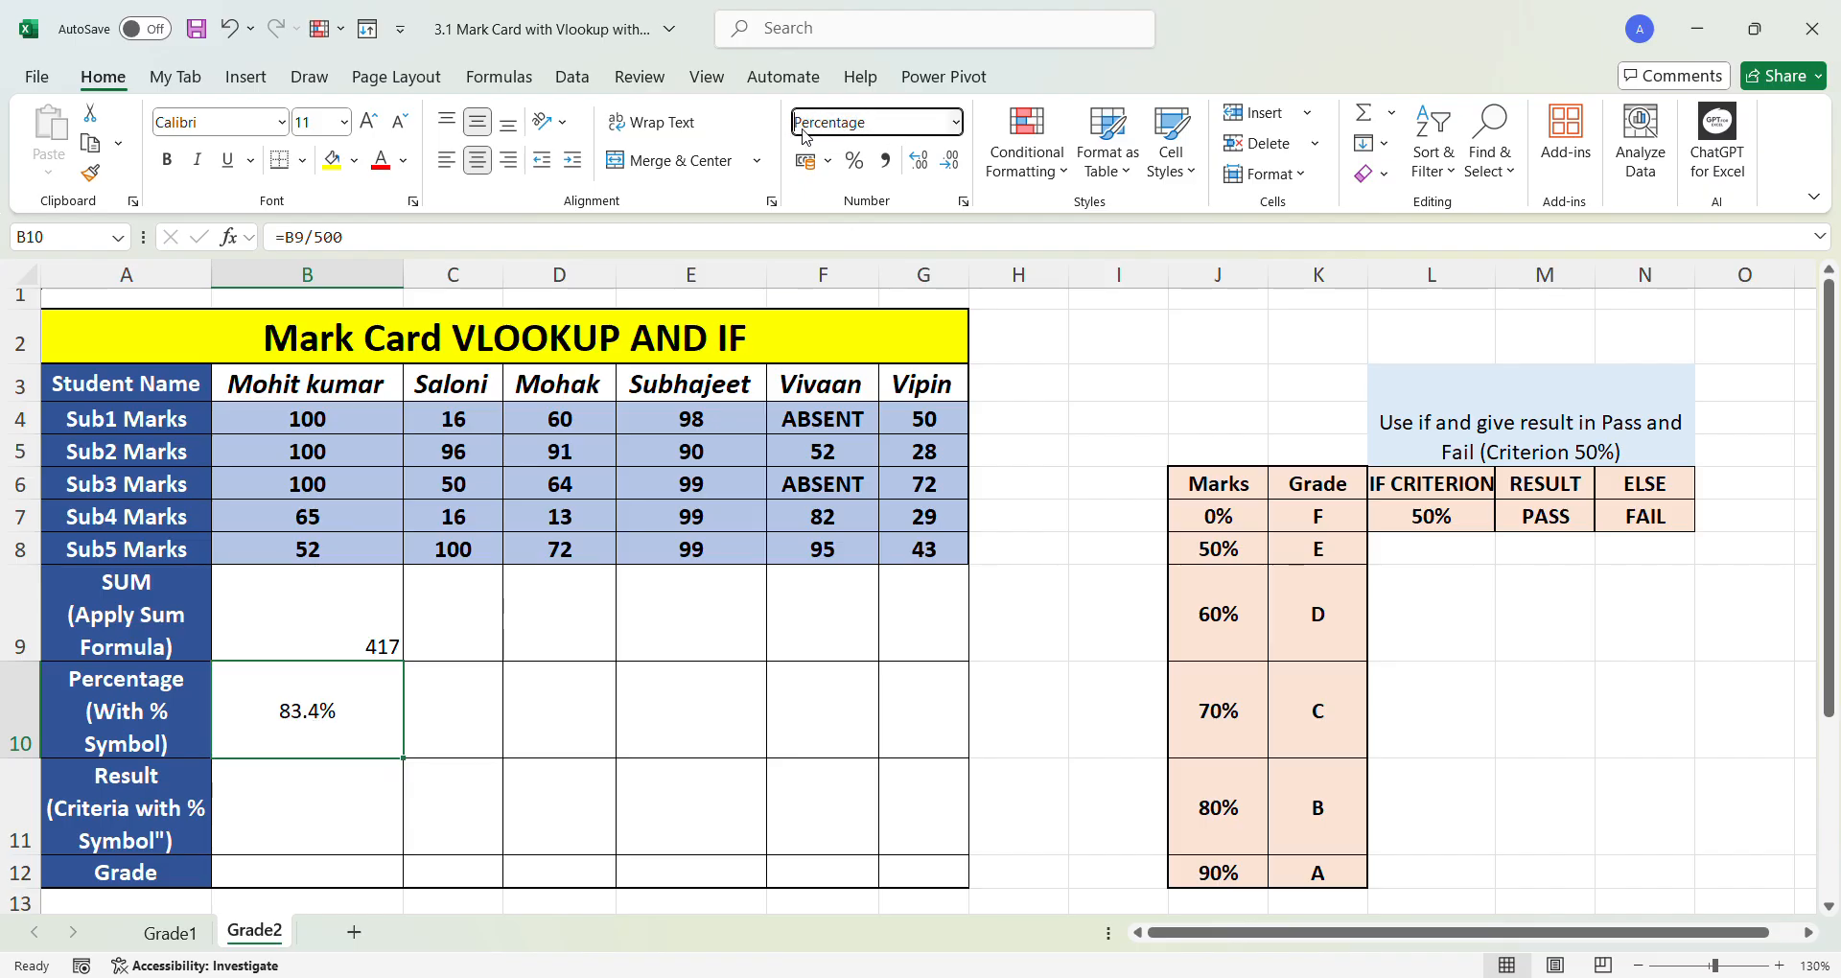
- Enter =IF(B10>=$L$7,$M$7,$N$7) in B11 to give the first student's pass or fail result with locked criterion cells
click(329, 809)
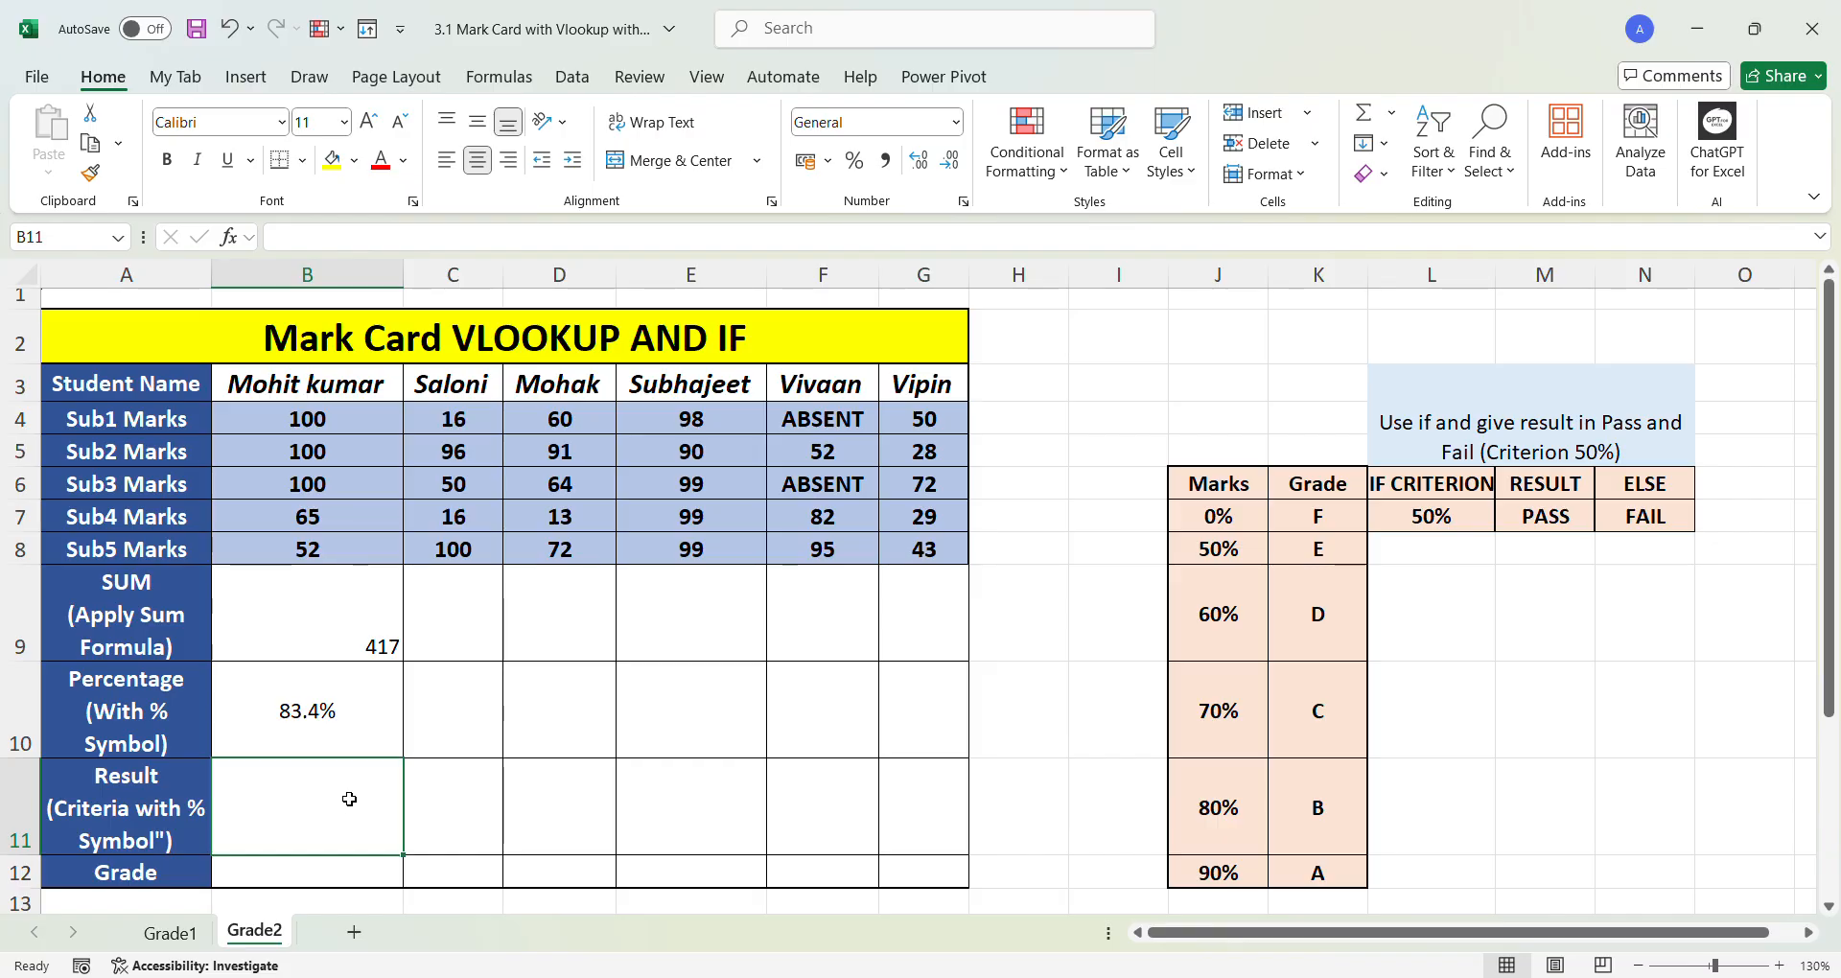
text(=if()
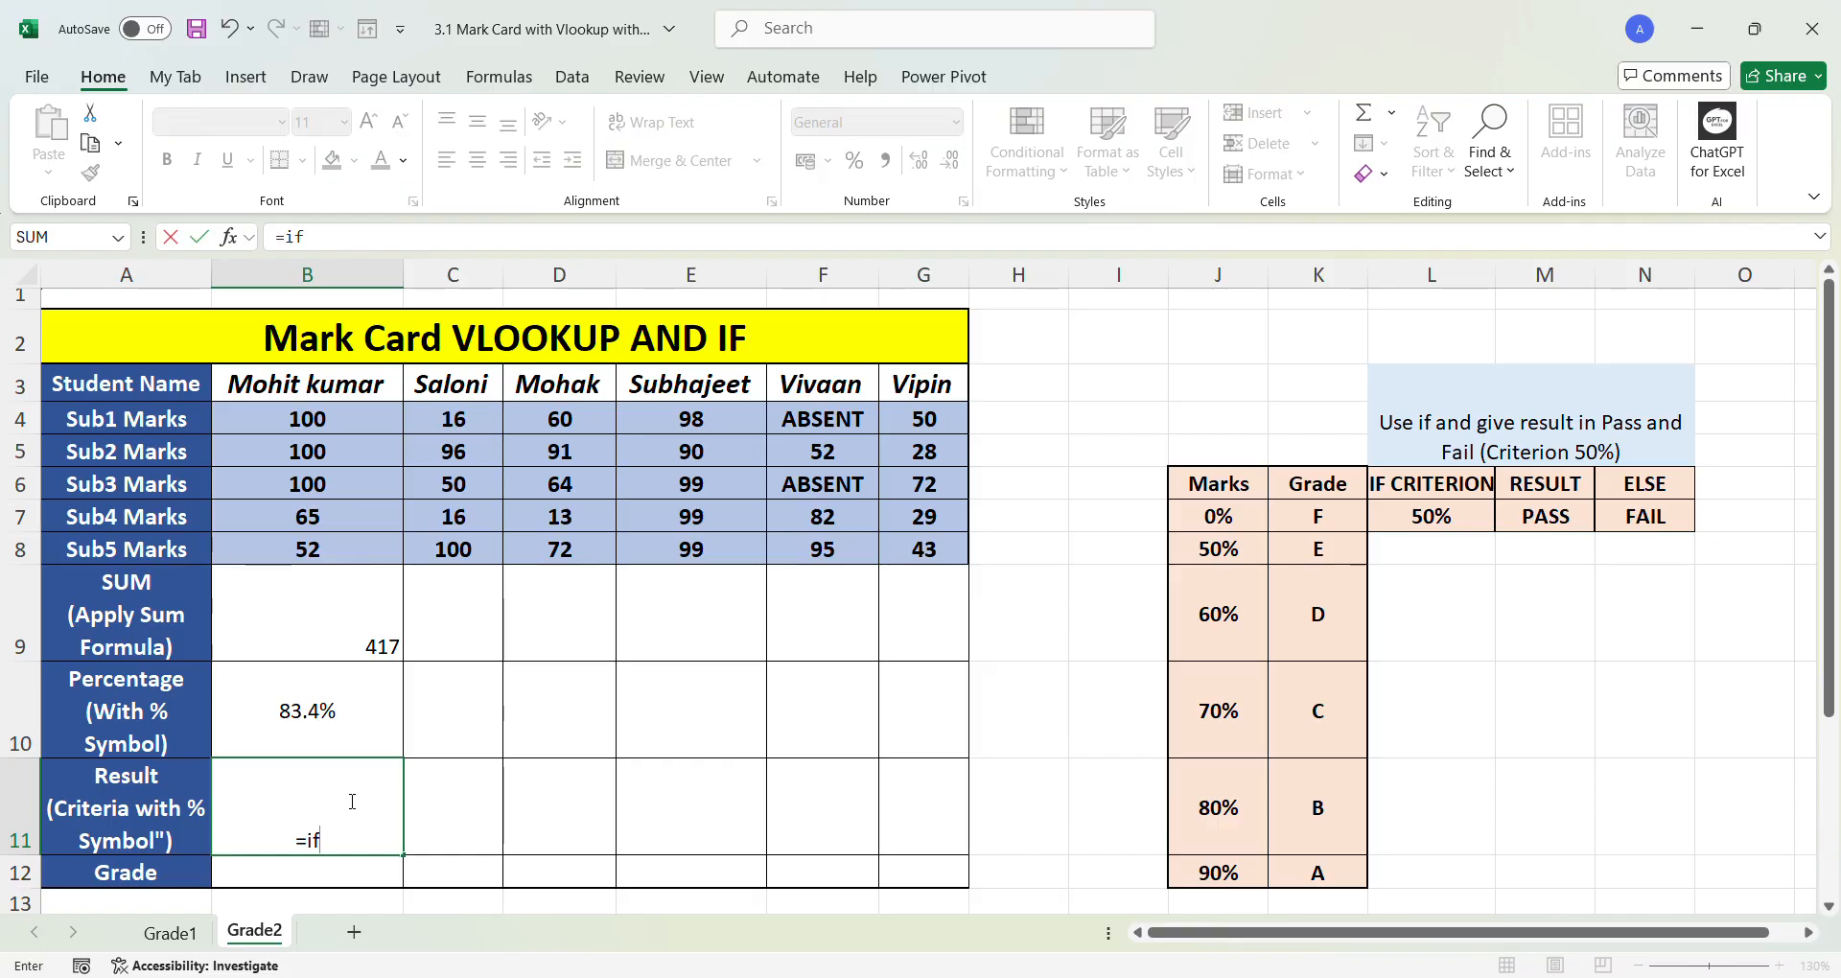
click(339, 721)
text(>)
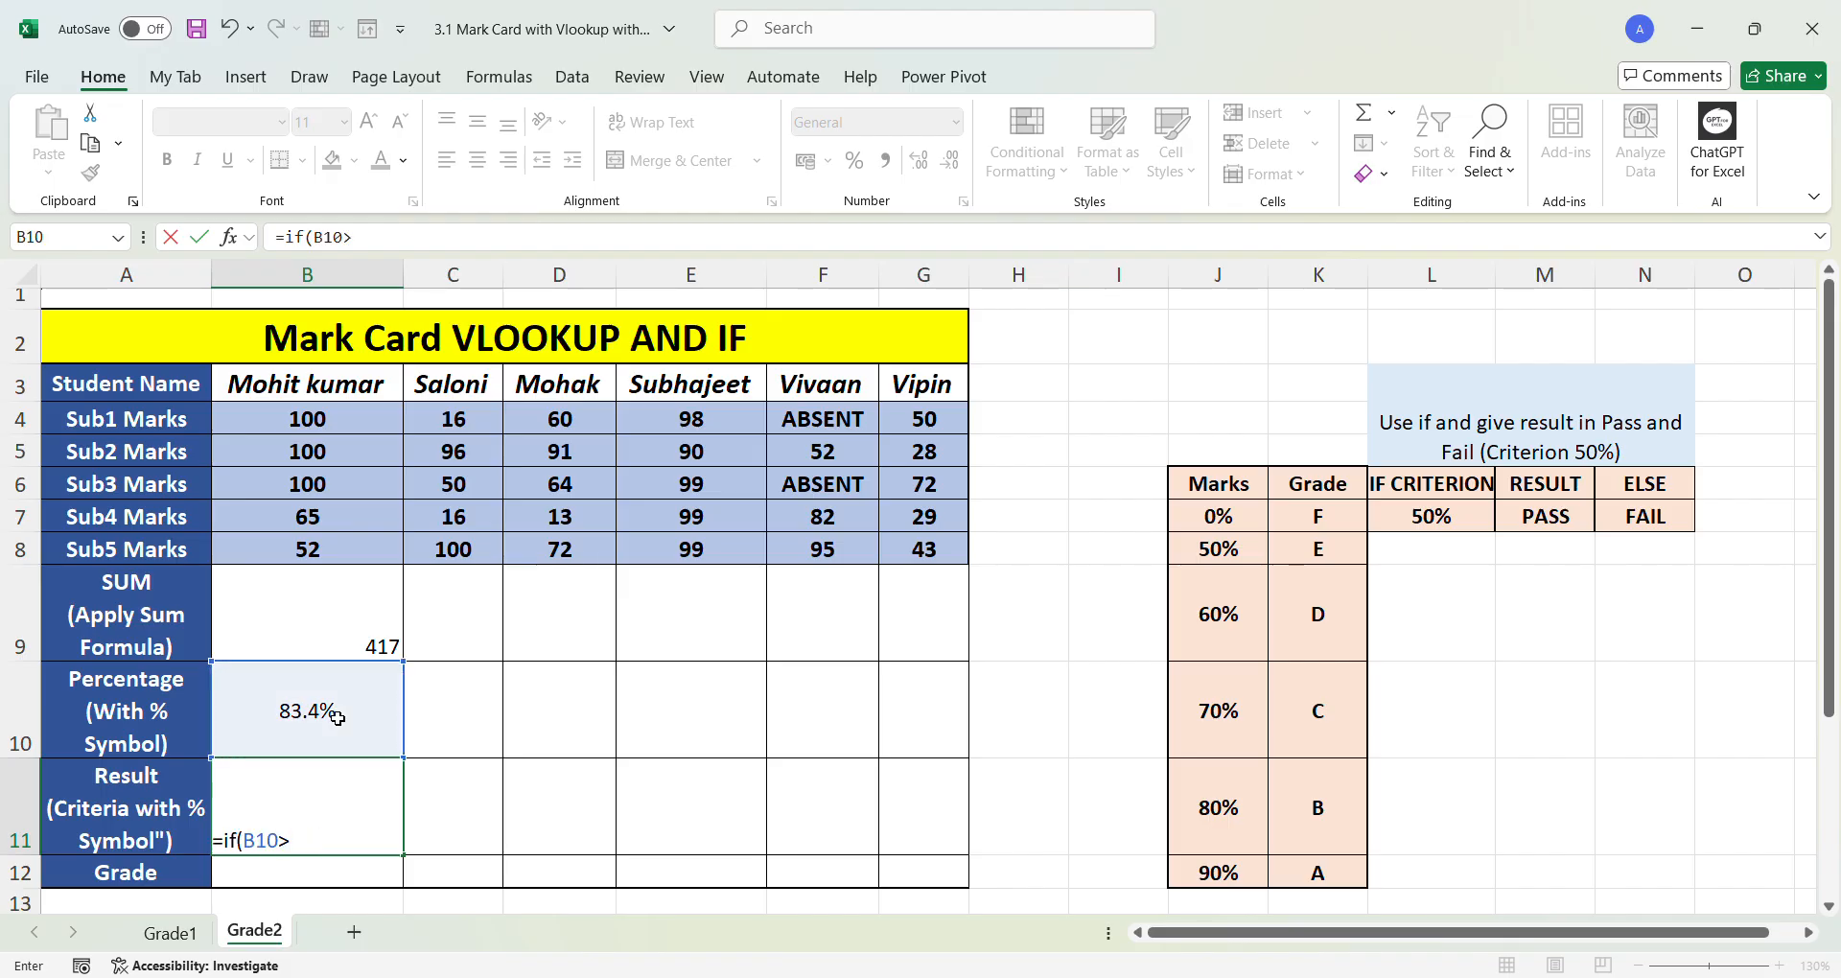
text(=)
click(1442, 527)
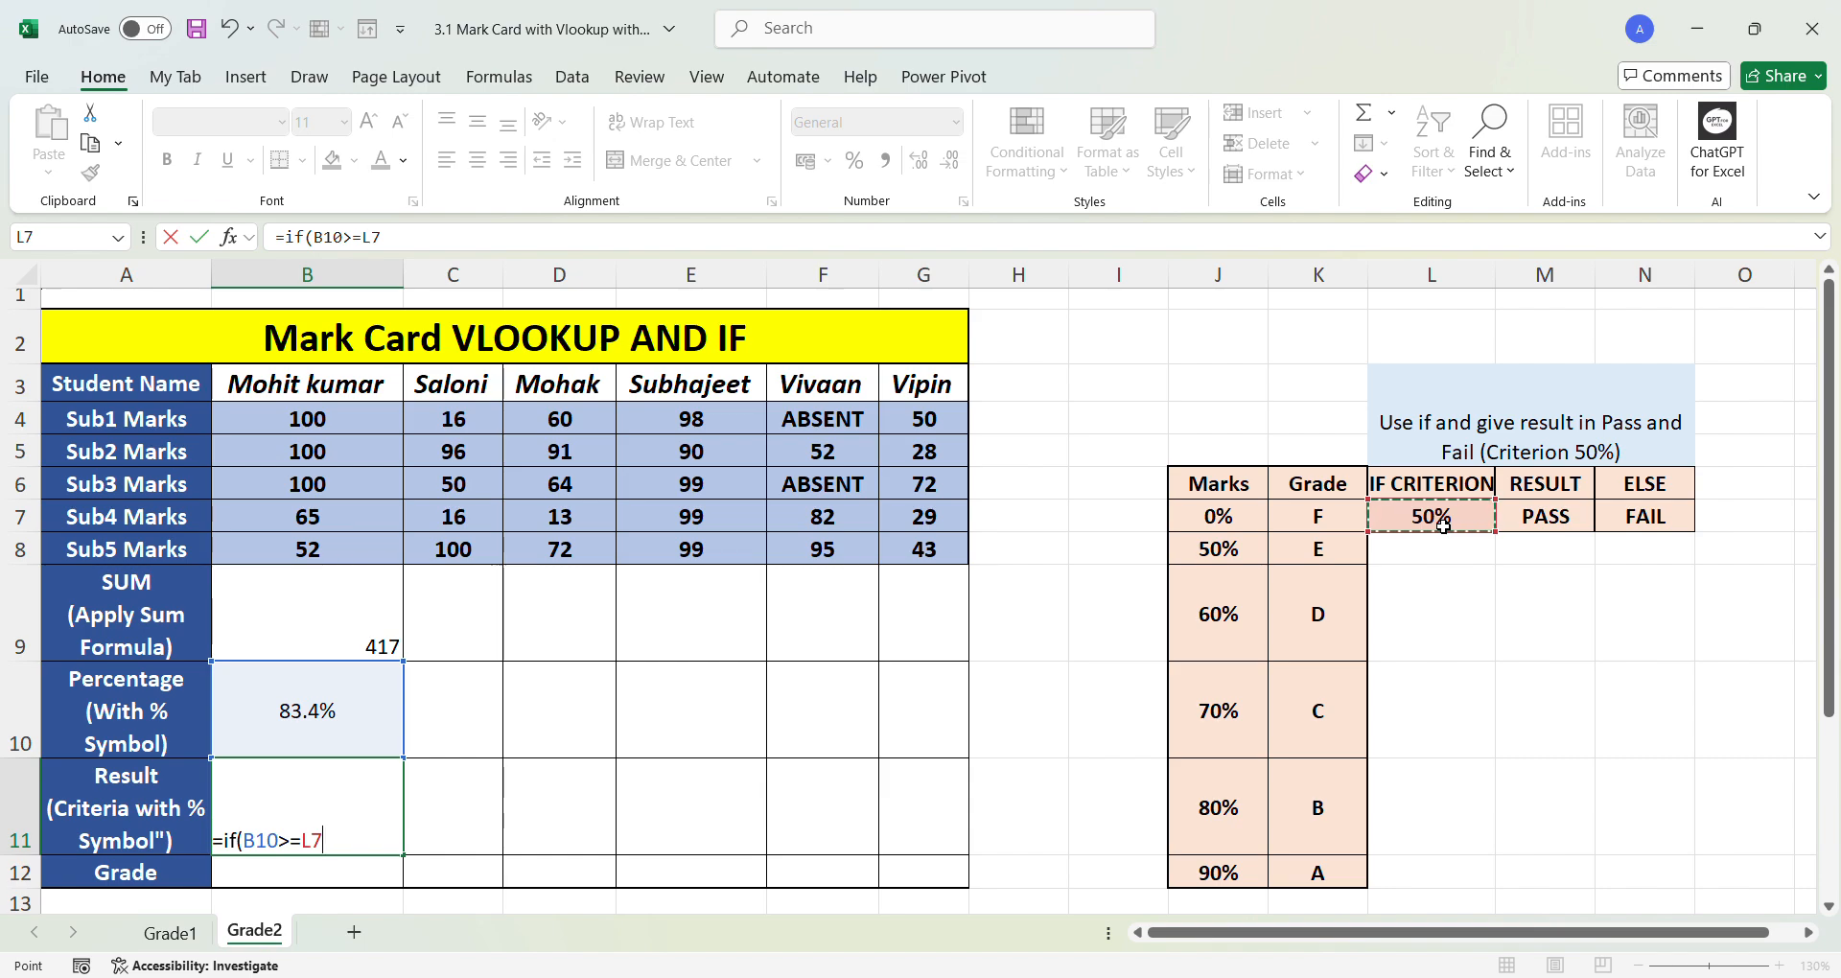
key(F4)
text(,)
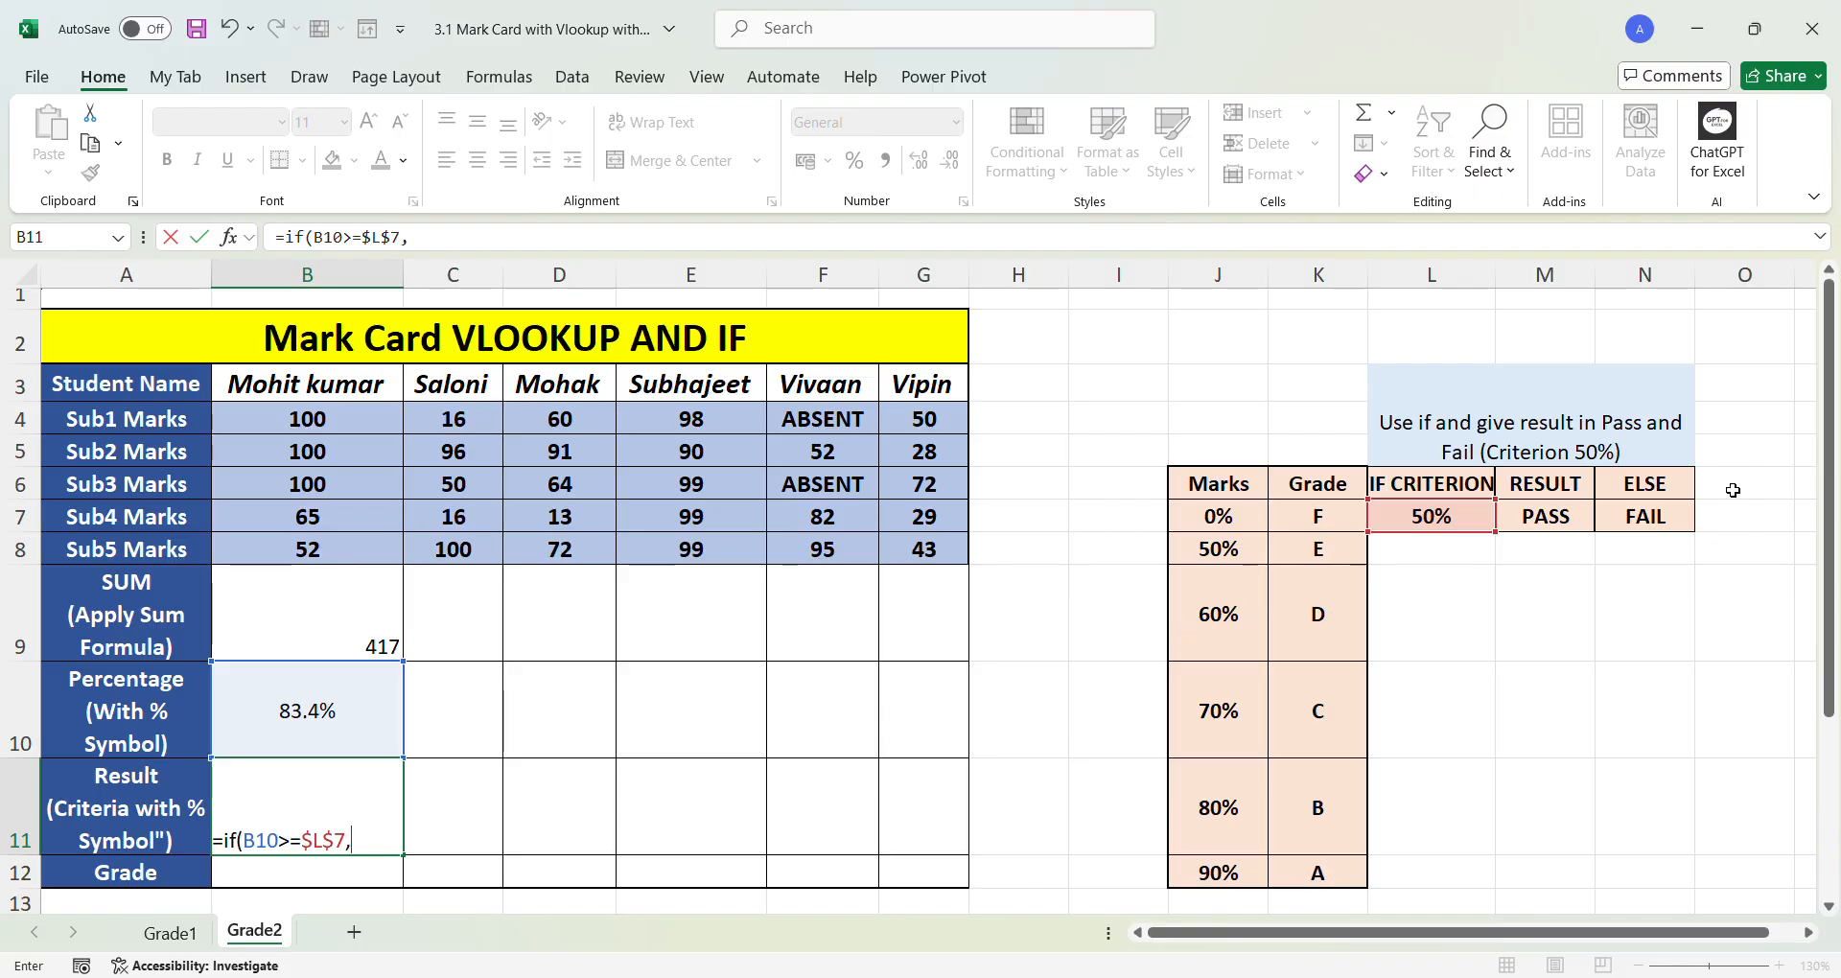
click(1536, 520)
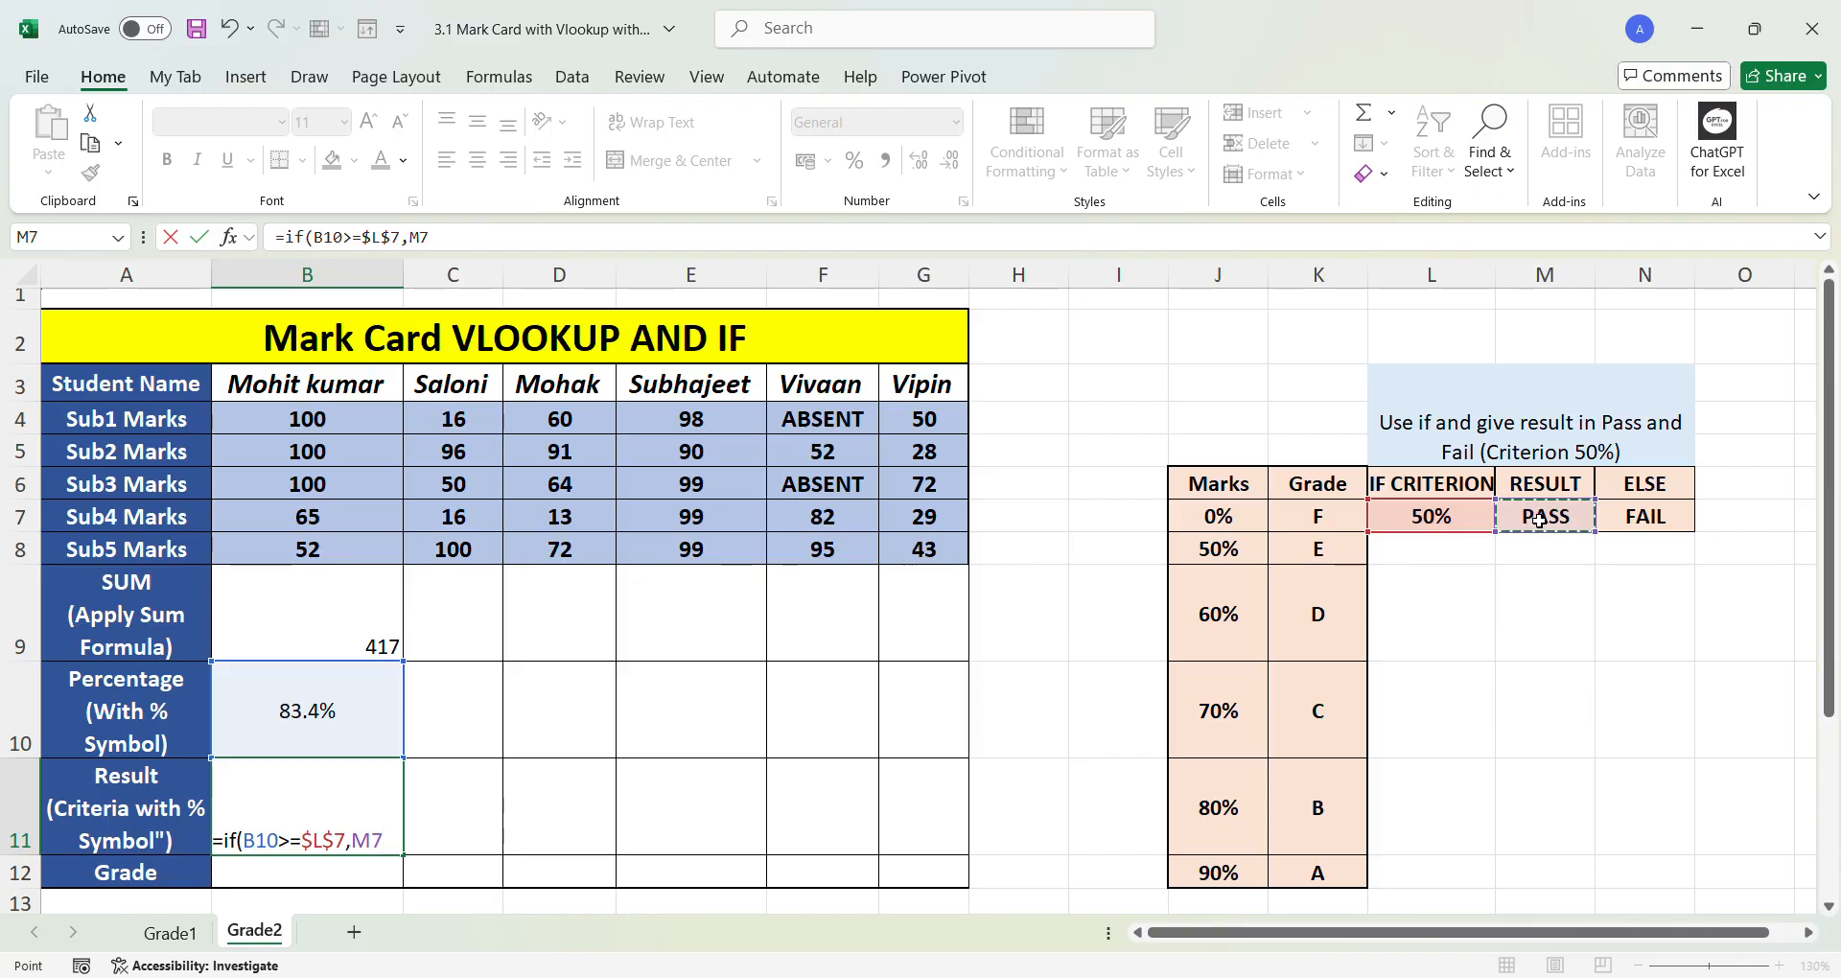
key(F4)
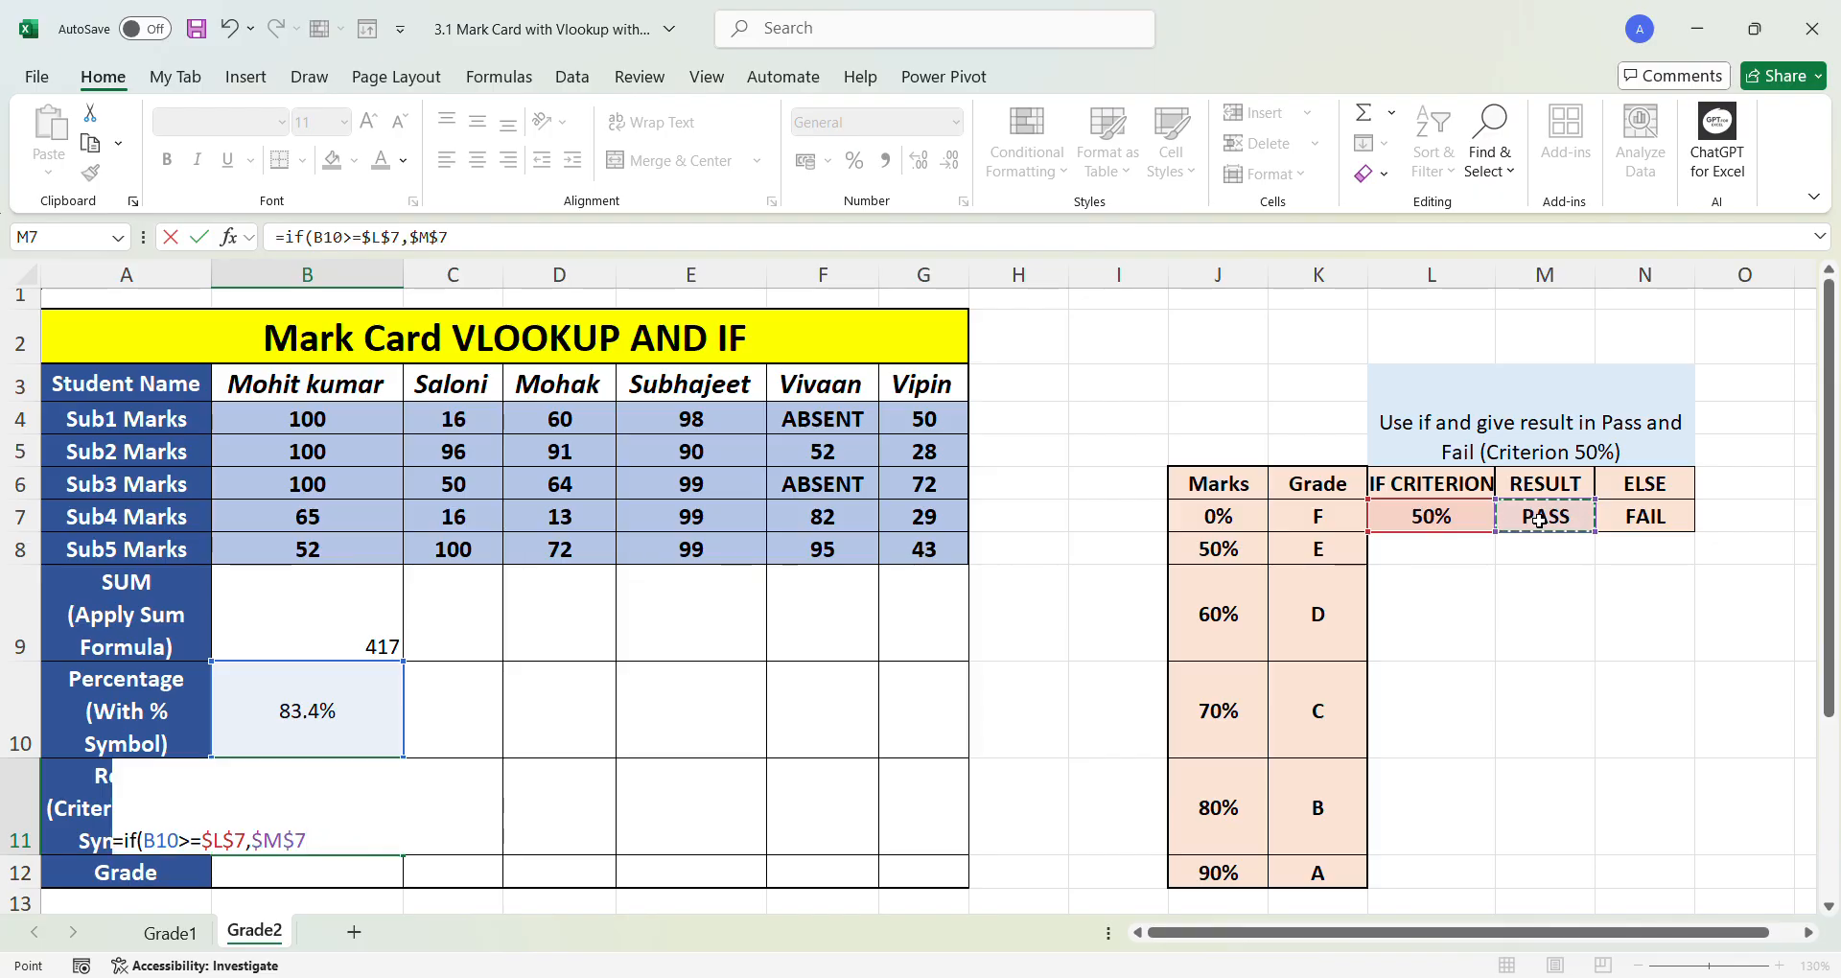
text(,)
click(1651, 527)
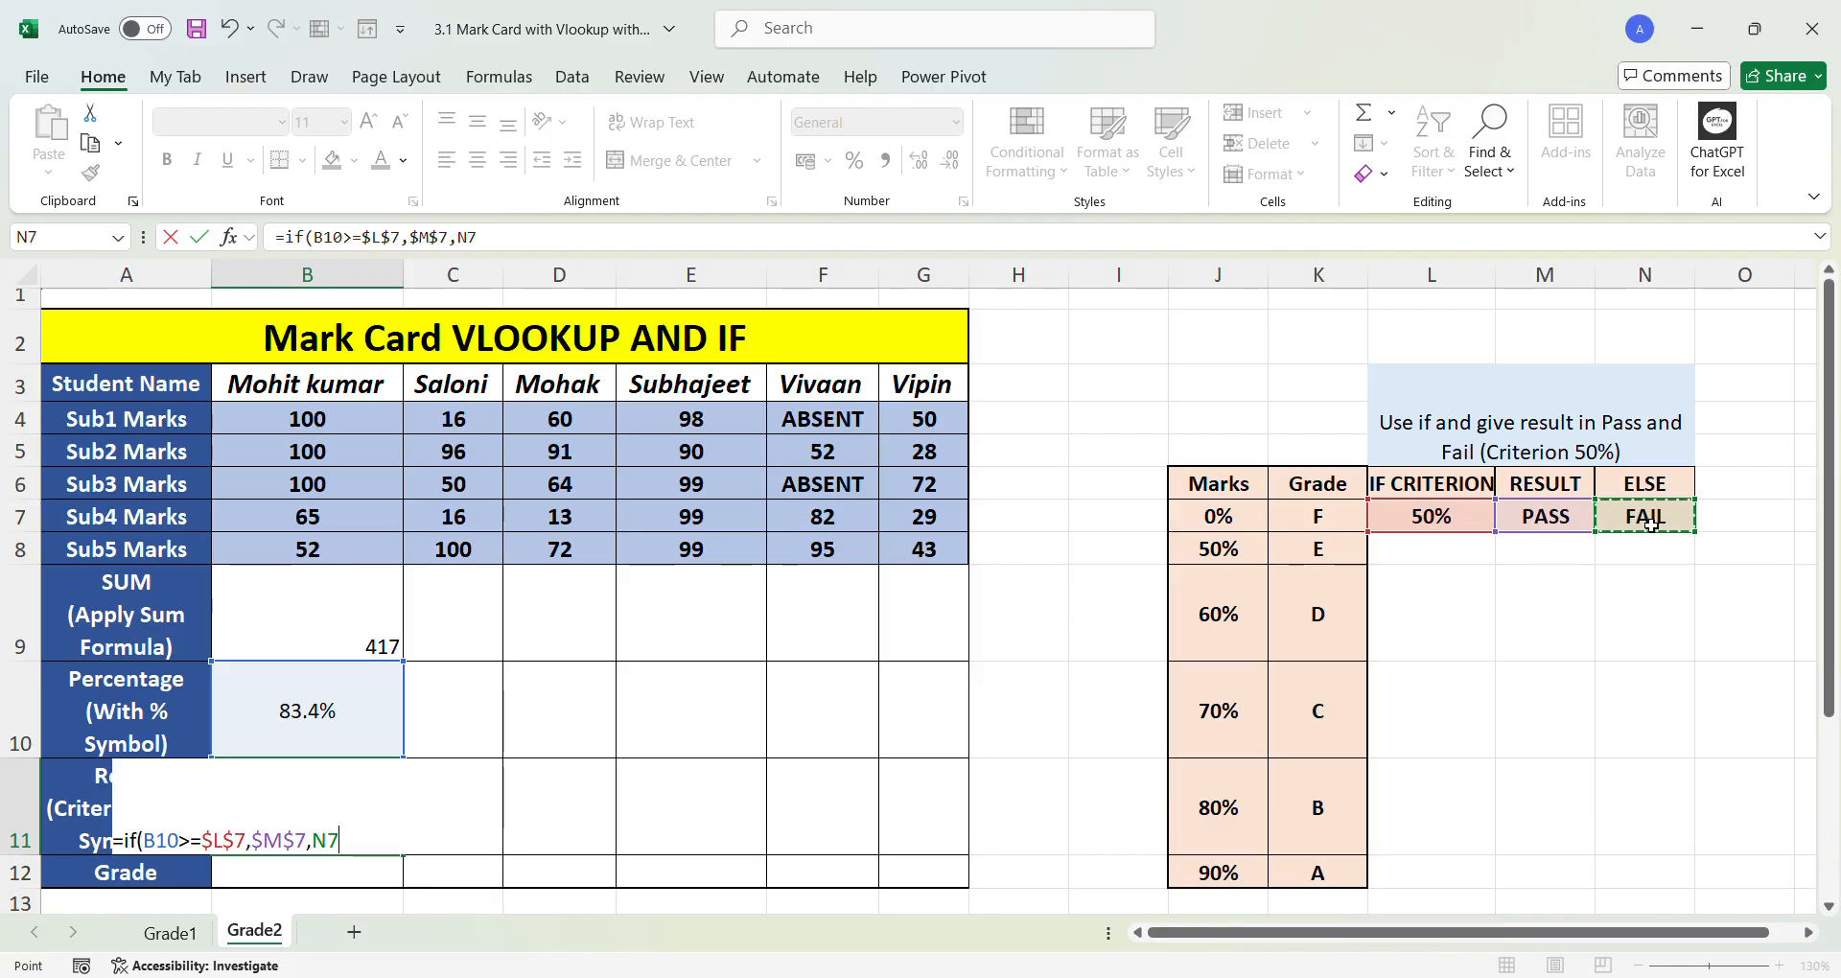
key(F4)
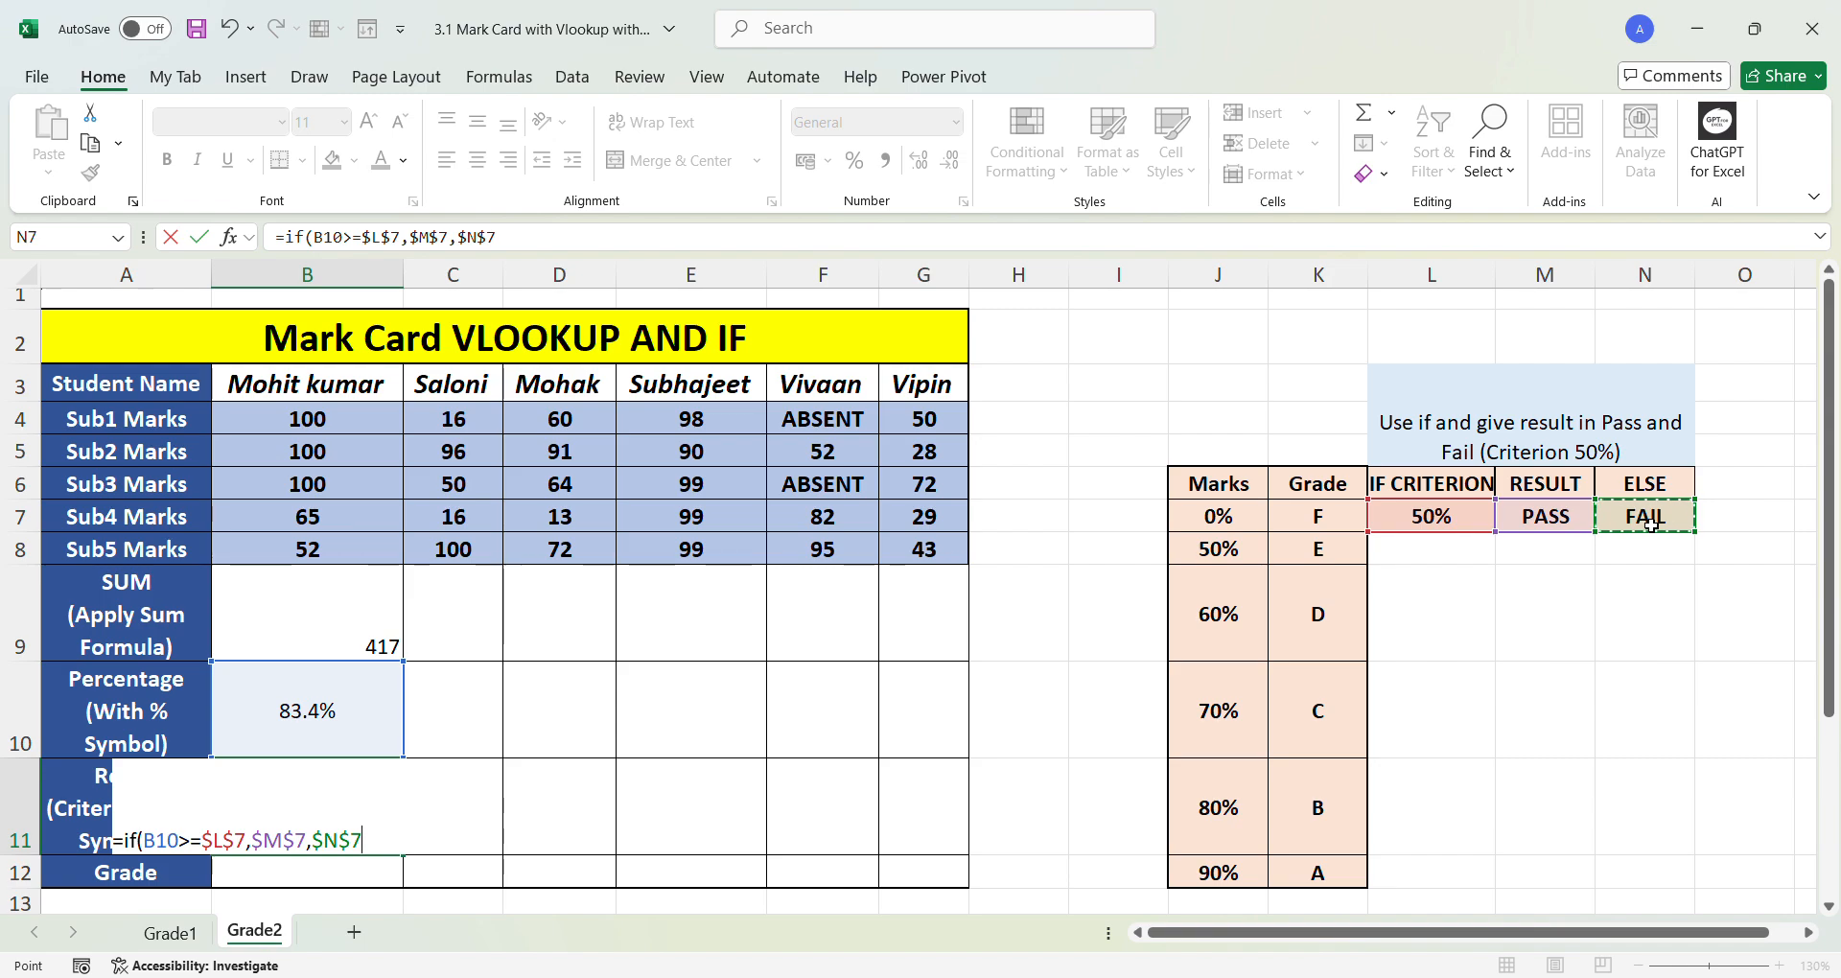
key(ctrl+Return)
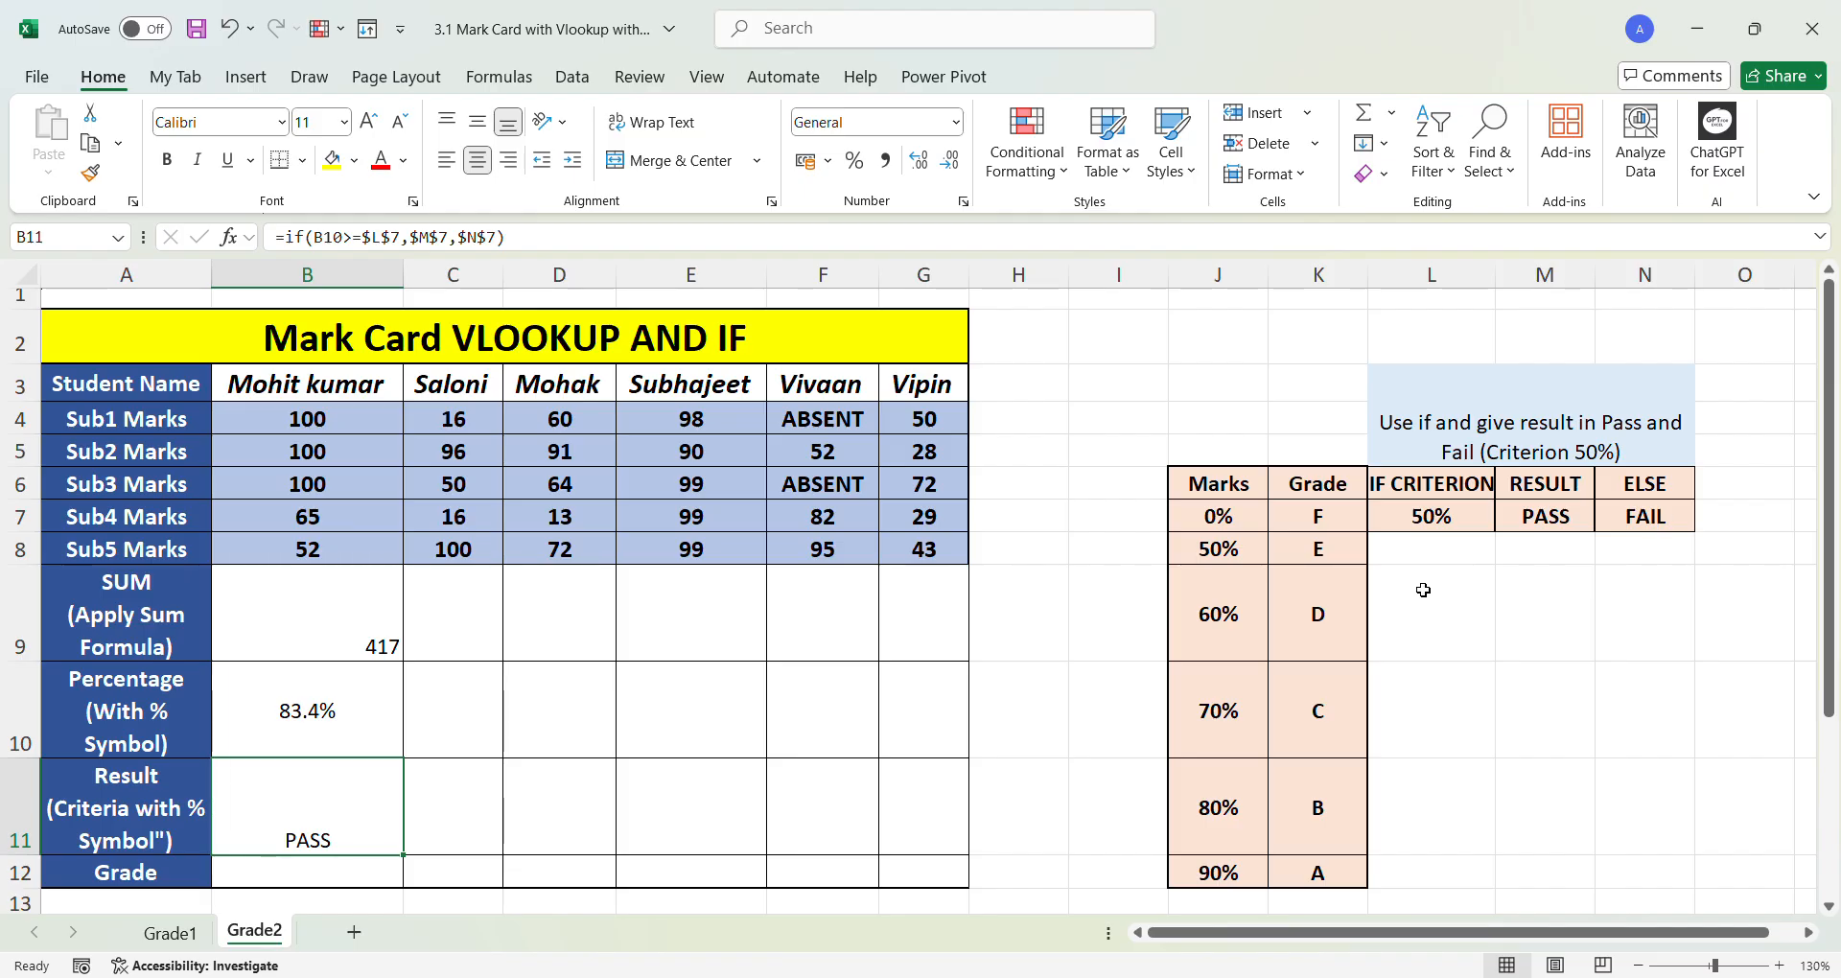
- Enter =VLOOKUP(B10,$J$7:$K$12,2,TRUE) in B12 to look up the first student's grade
scroll(820, 601, down, 1)
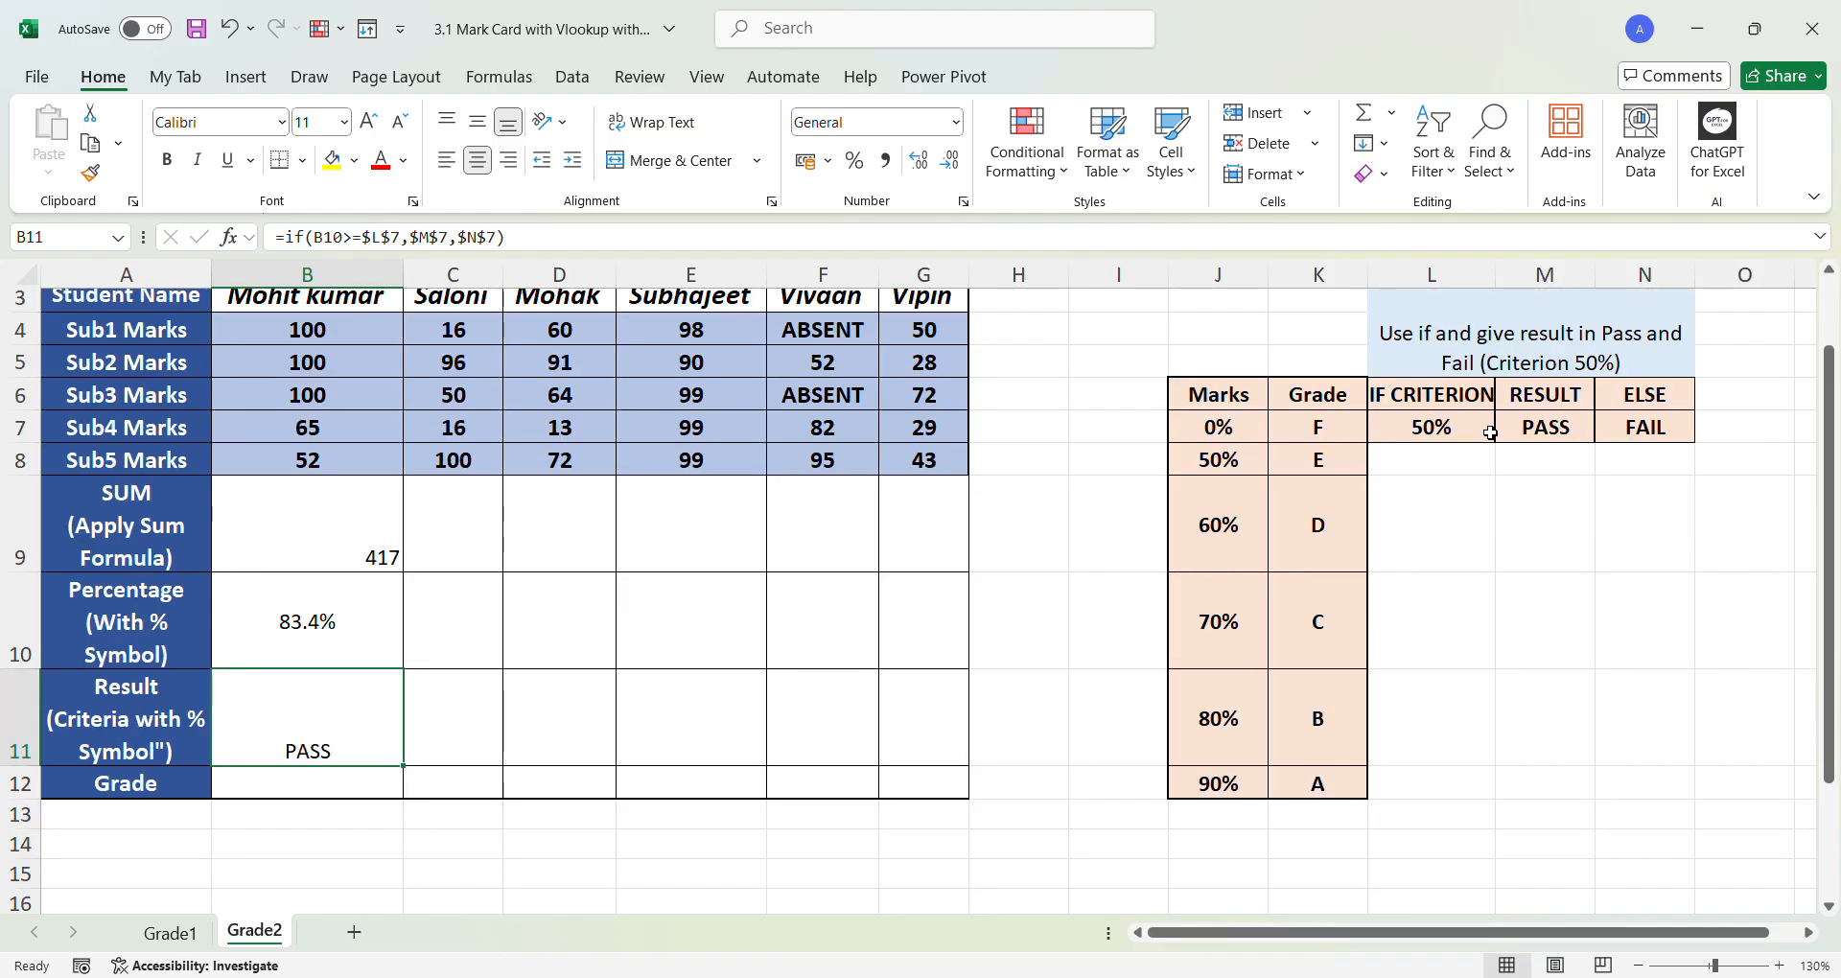
click(378, 792)
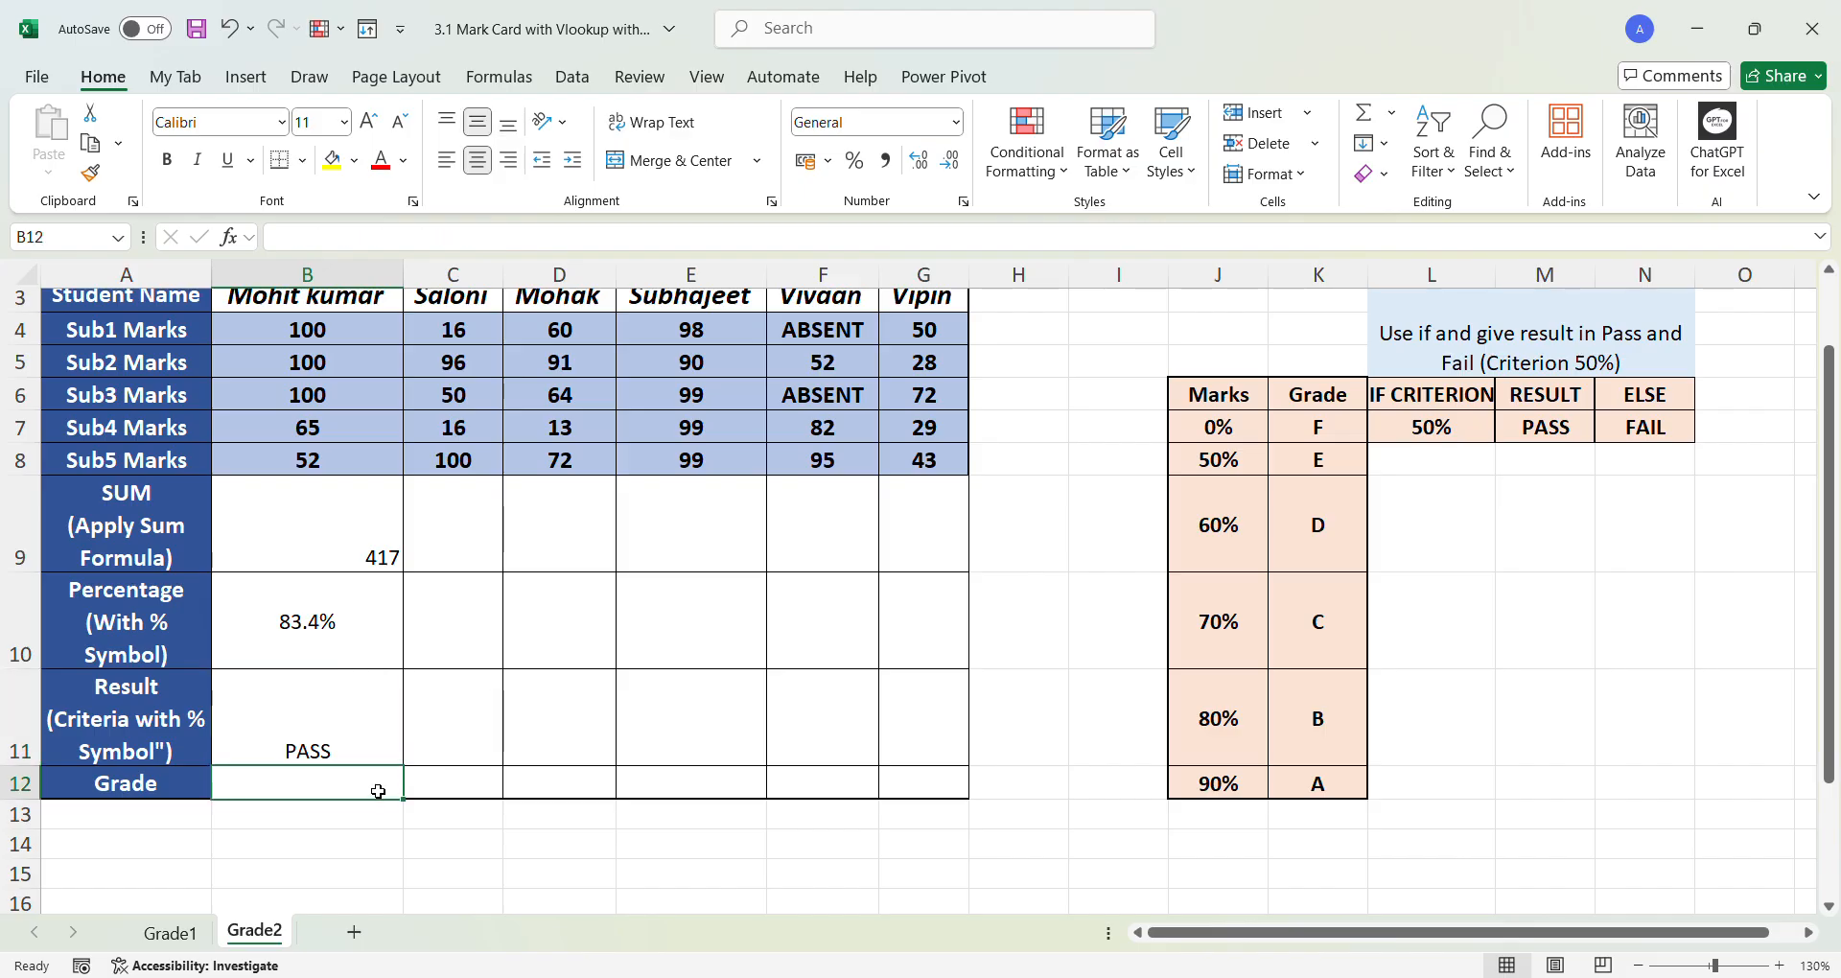
text(=vl)
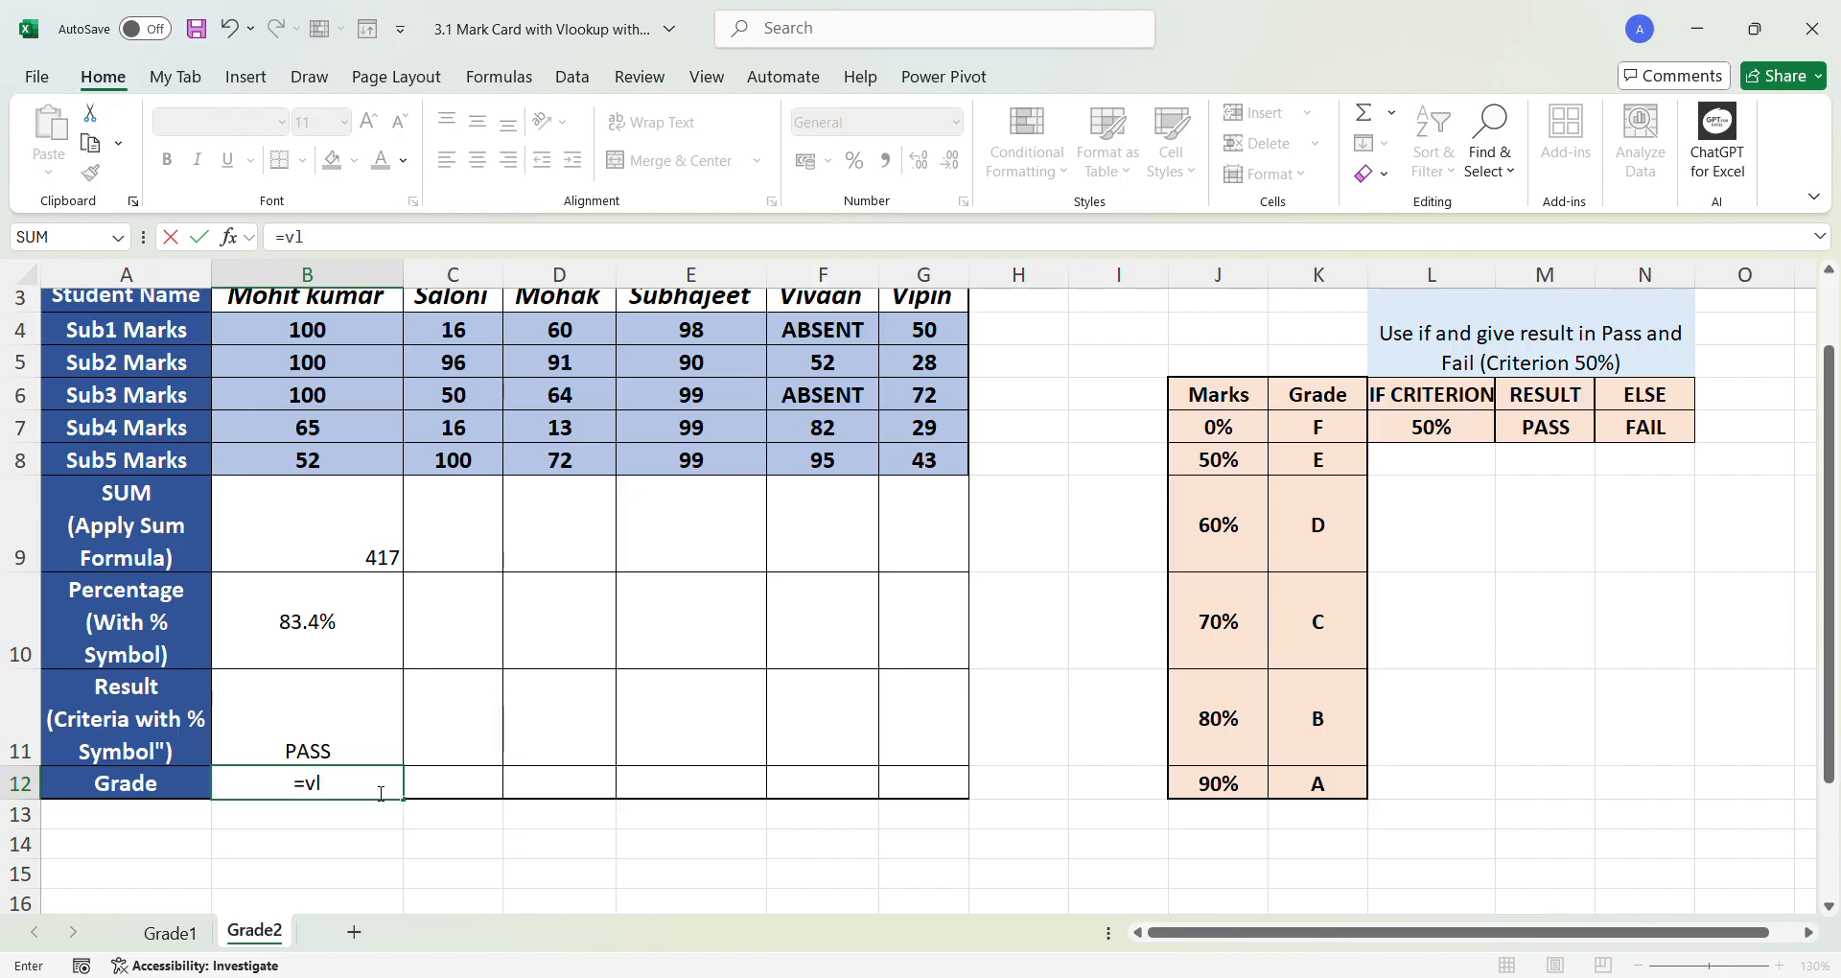
key(Return)
double_click(382, 792)
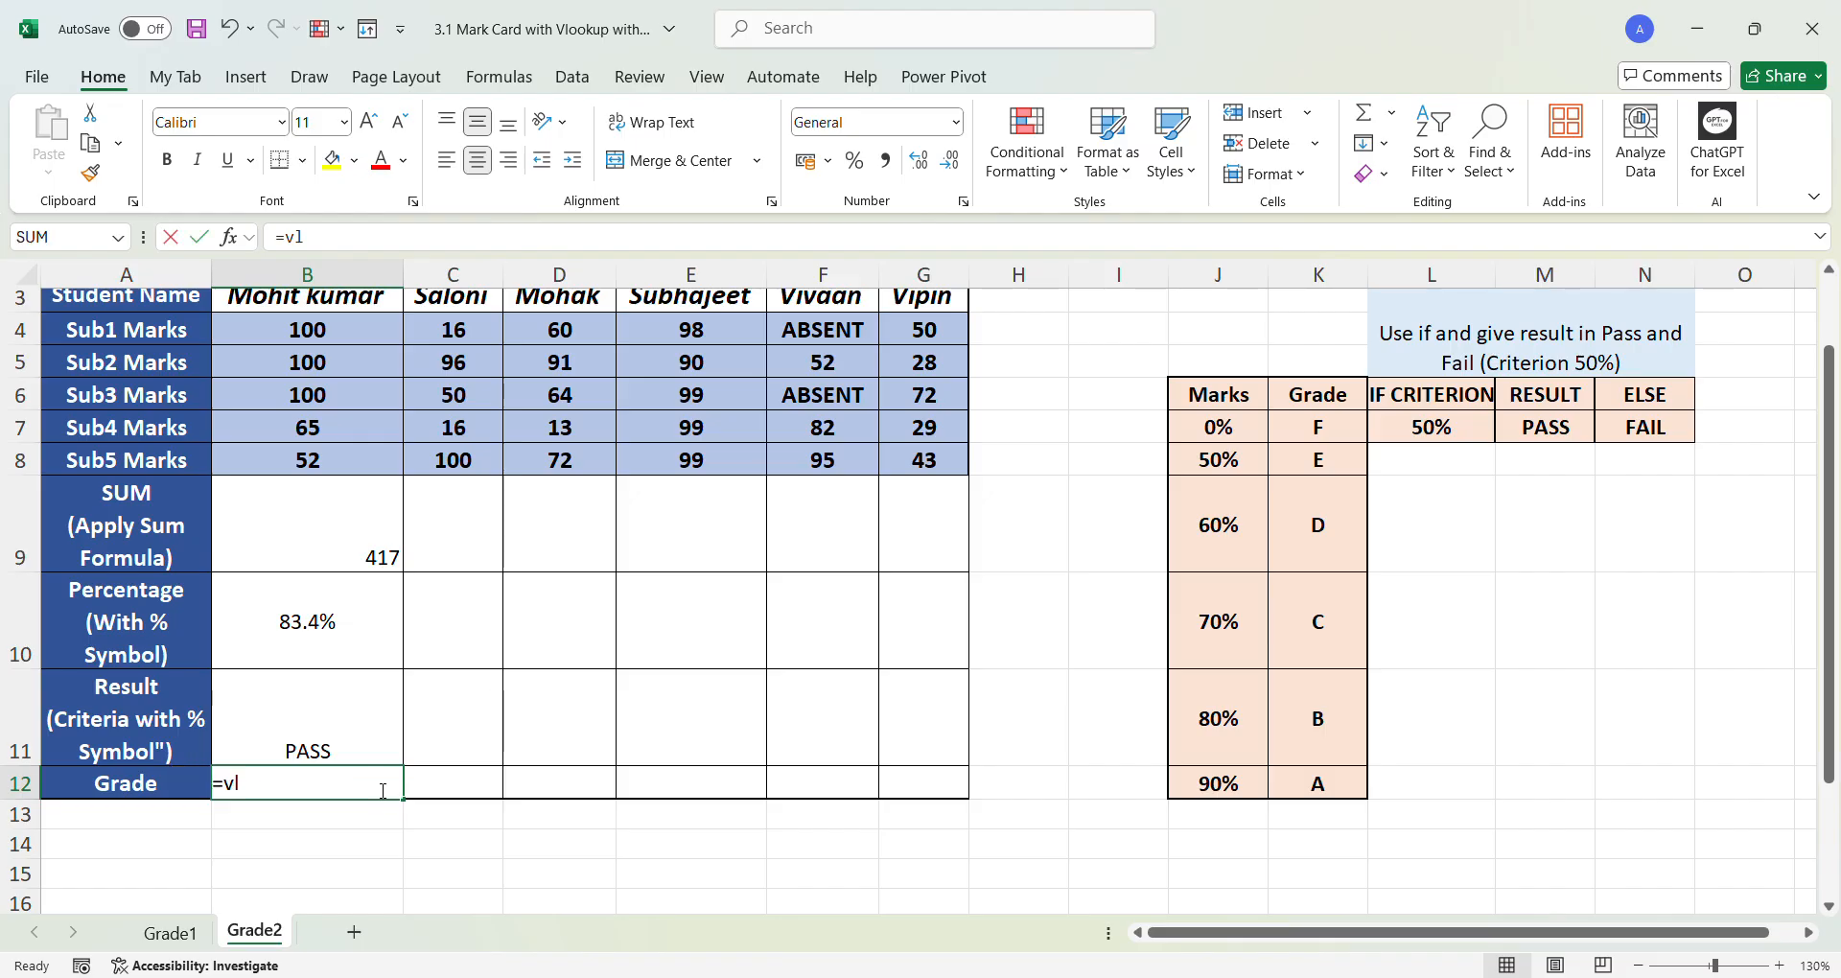
text(O)
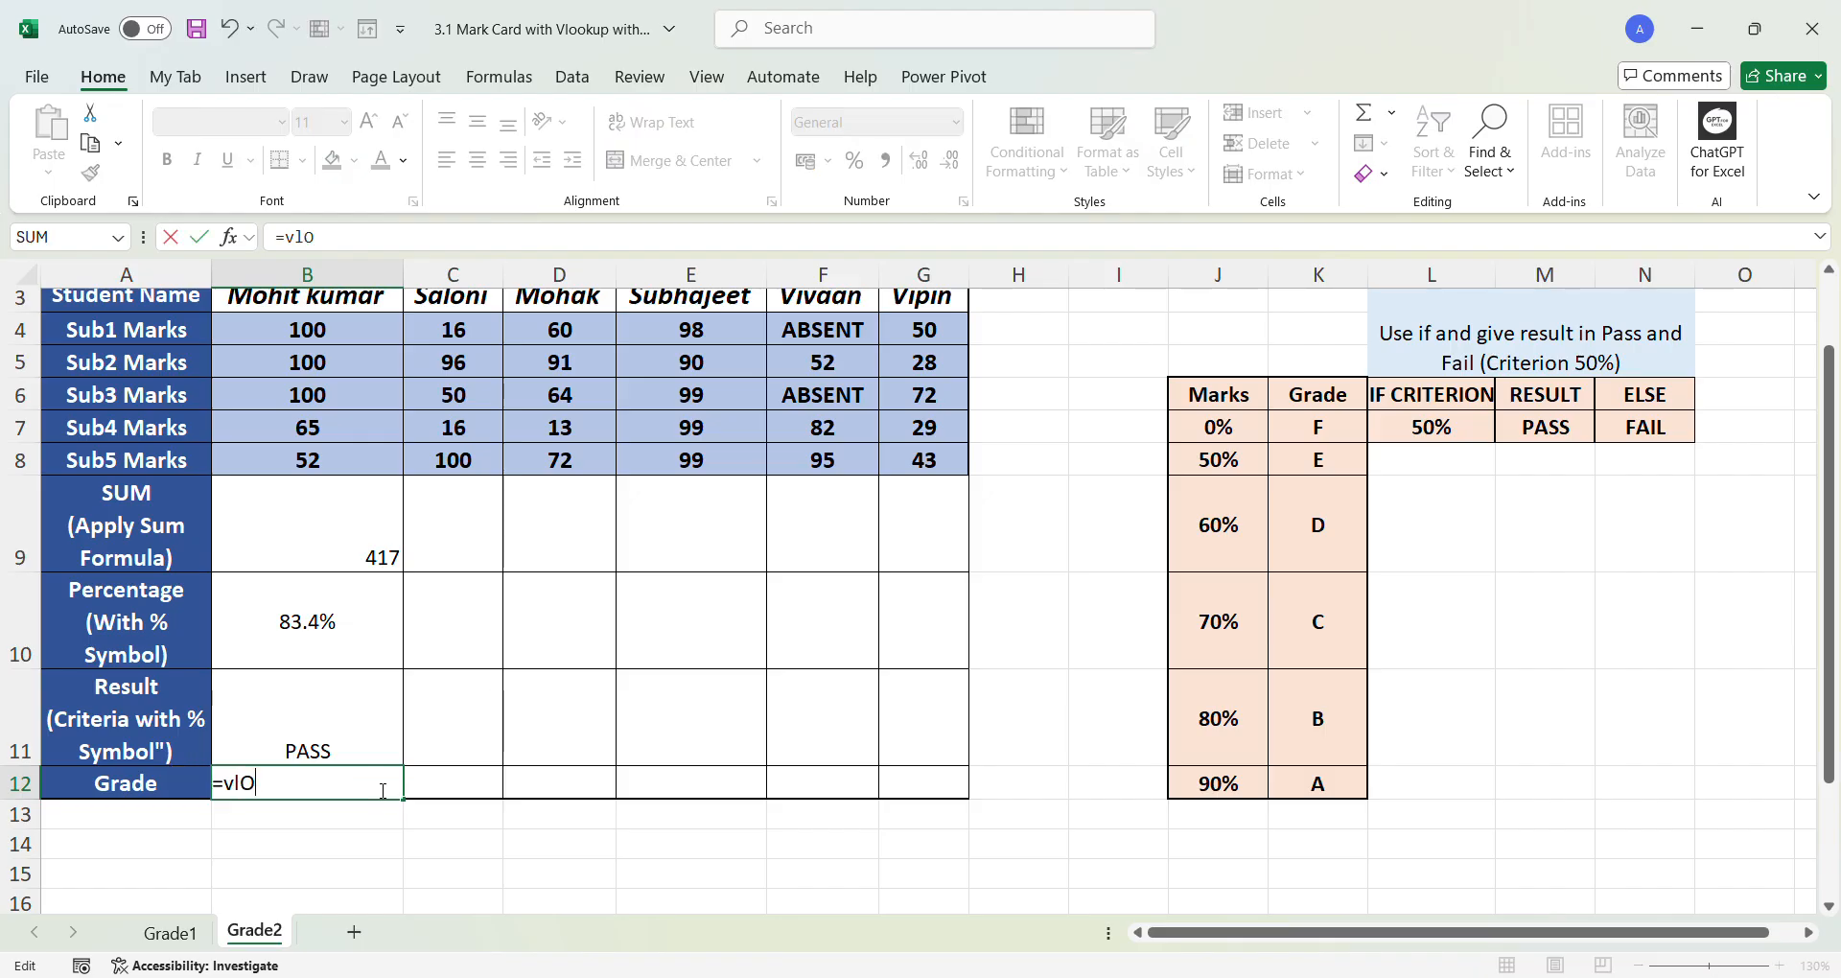
key(Tab)
click(373, 629)
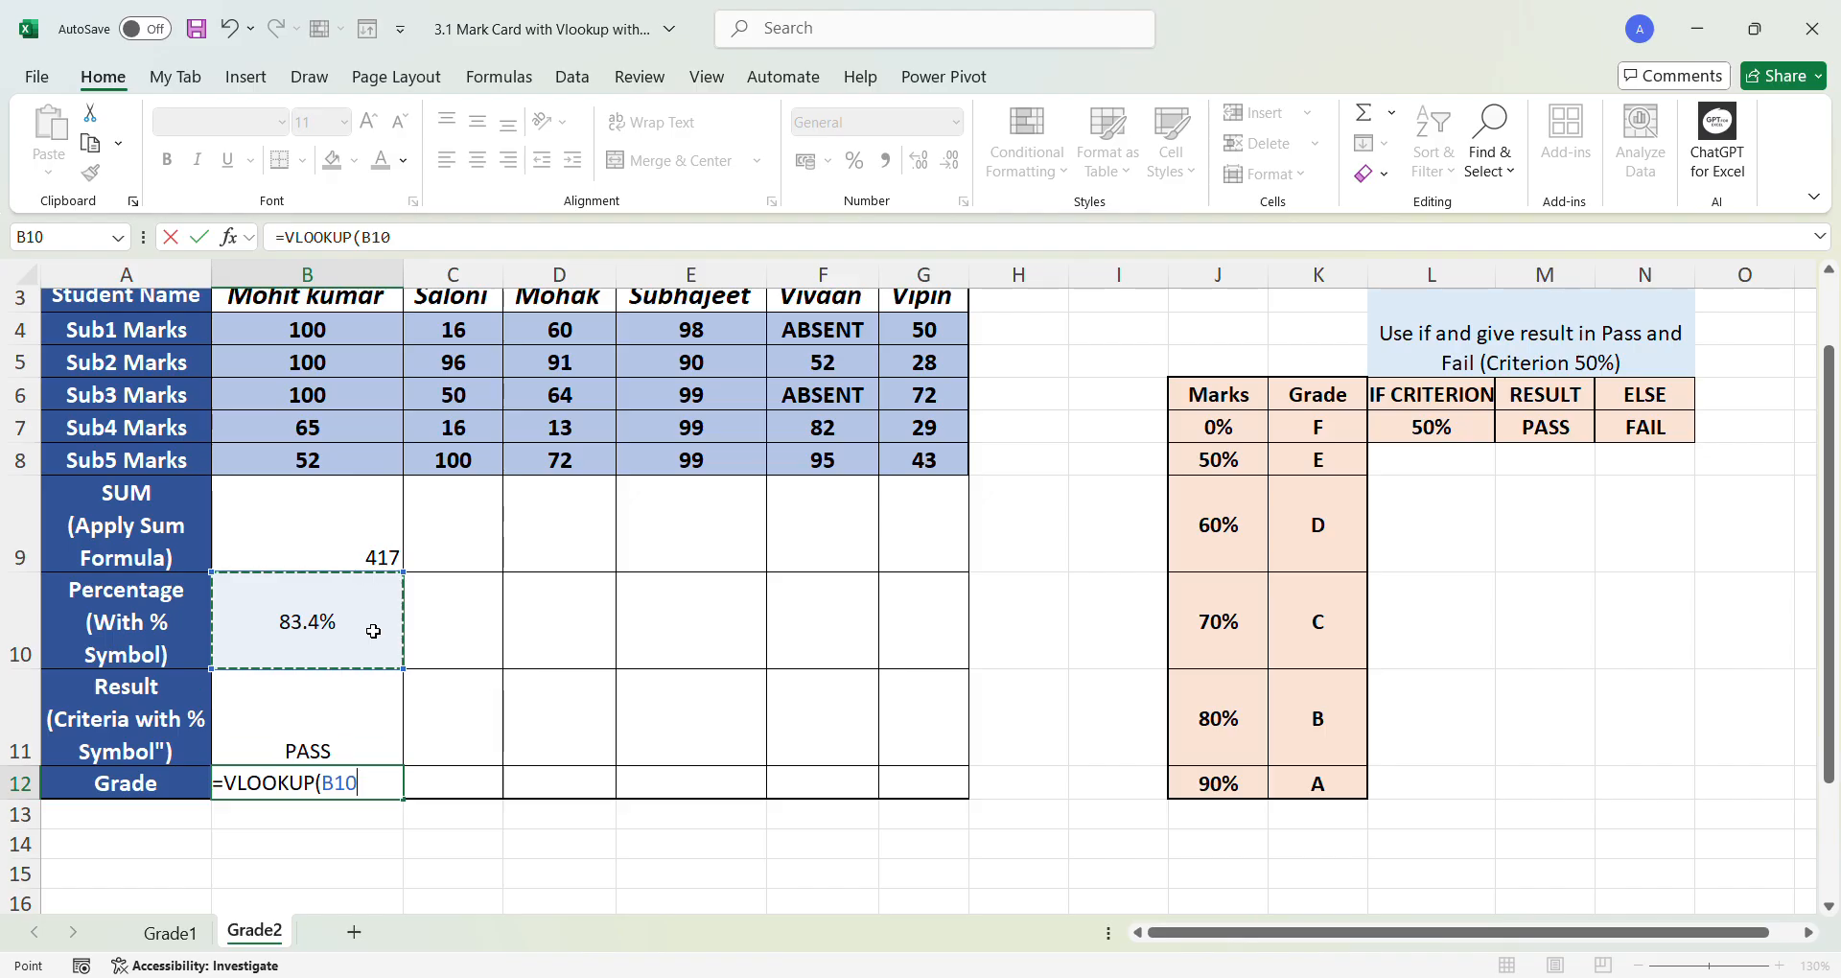
text(,)
drag(1223, 437, 1295, 772)
key(F4)
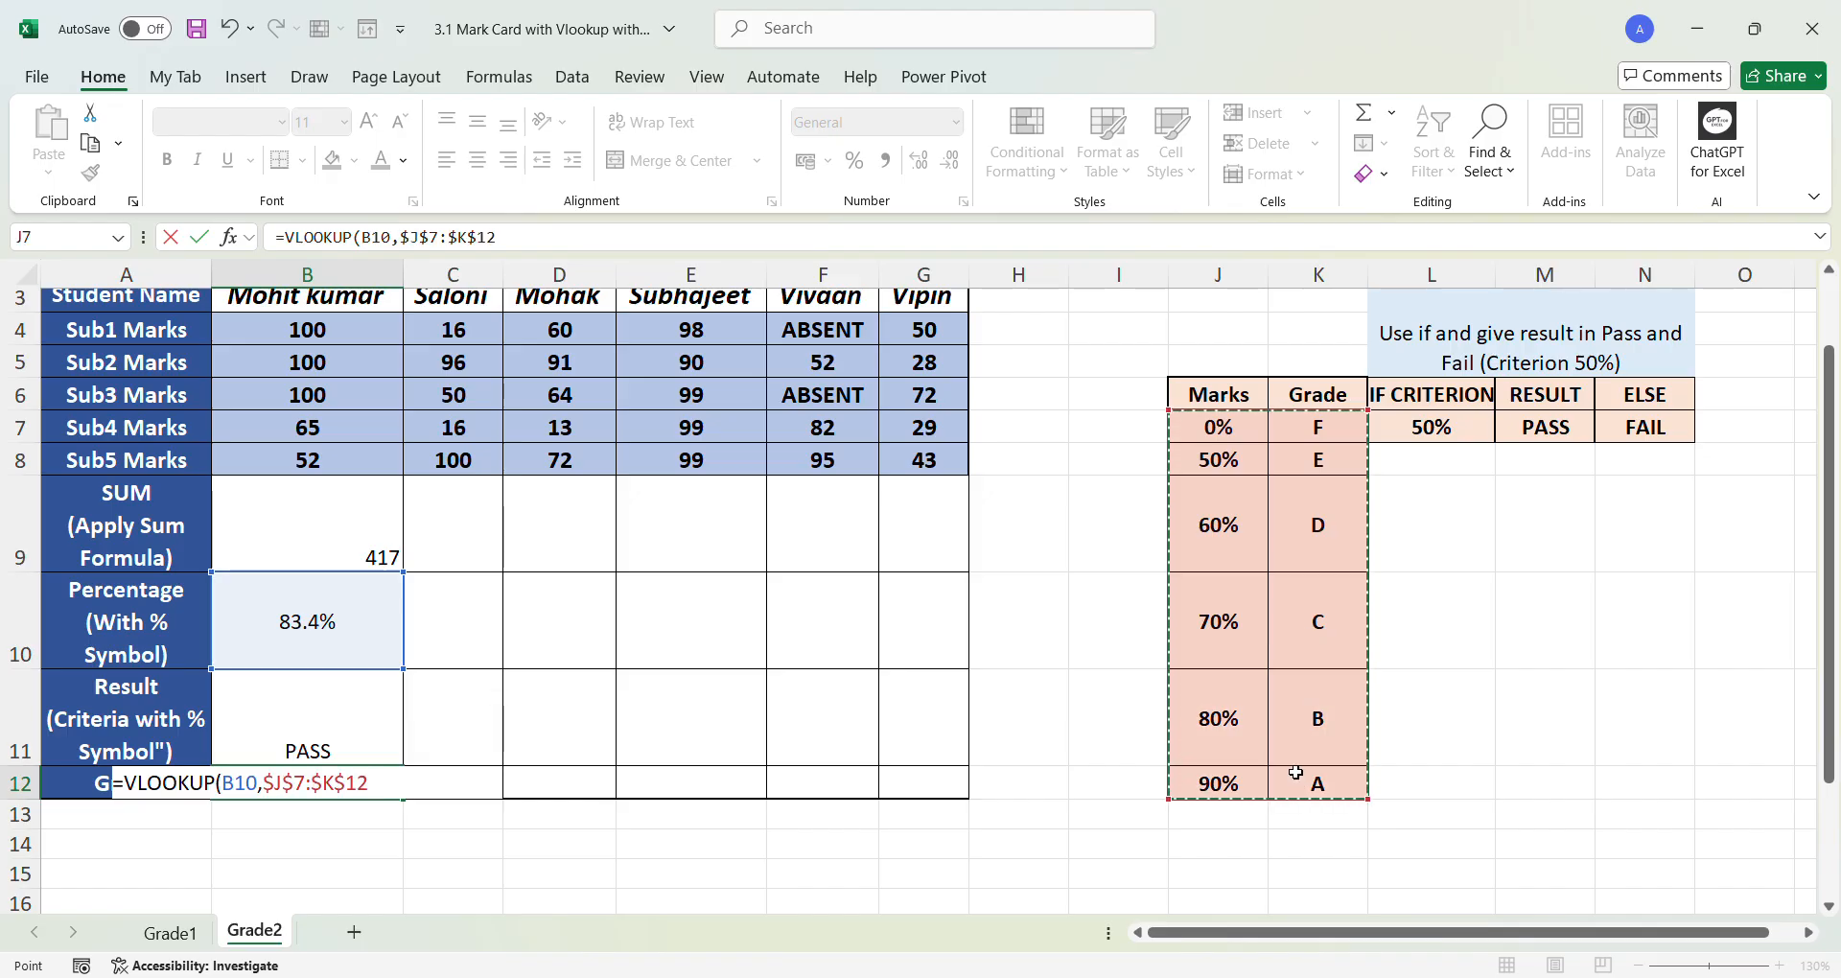
text(,)
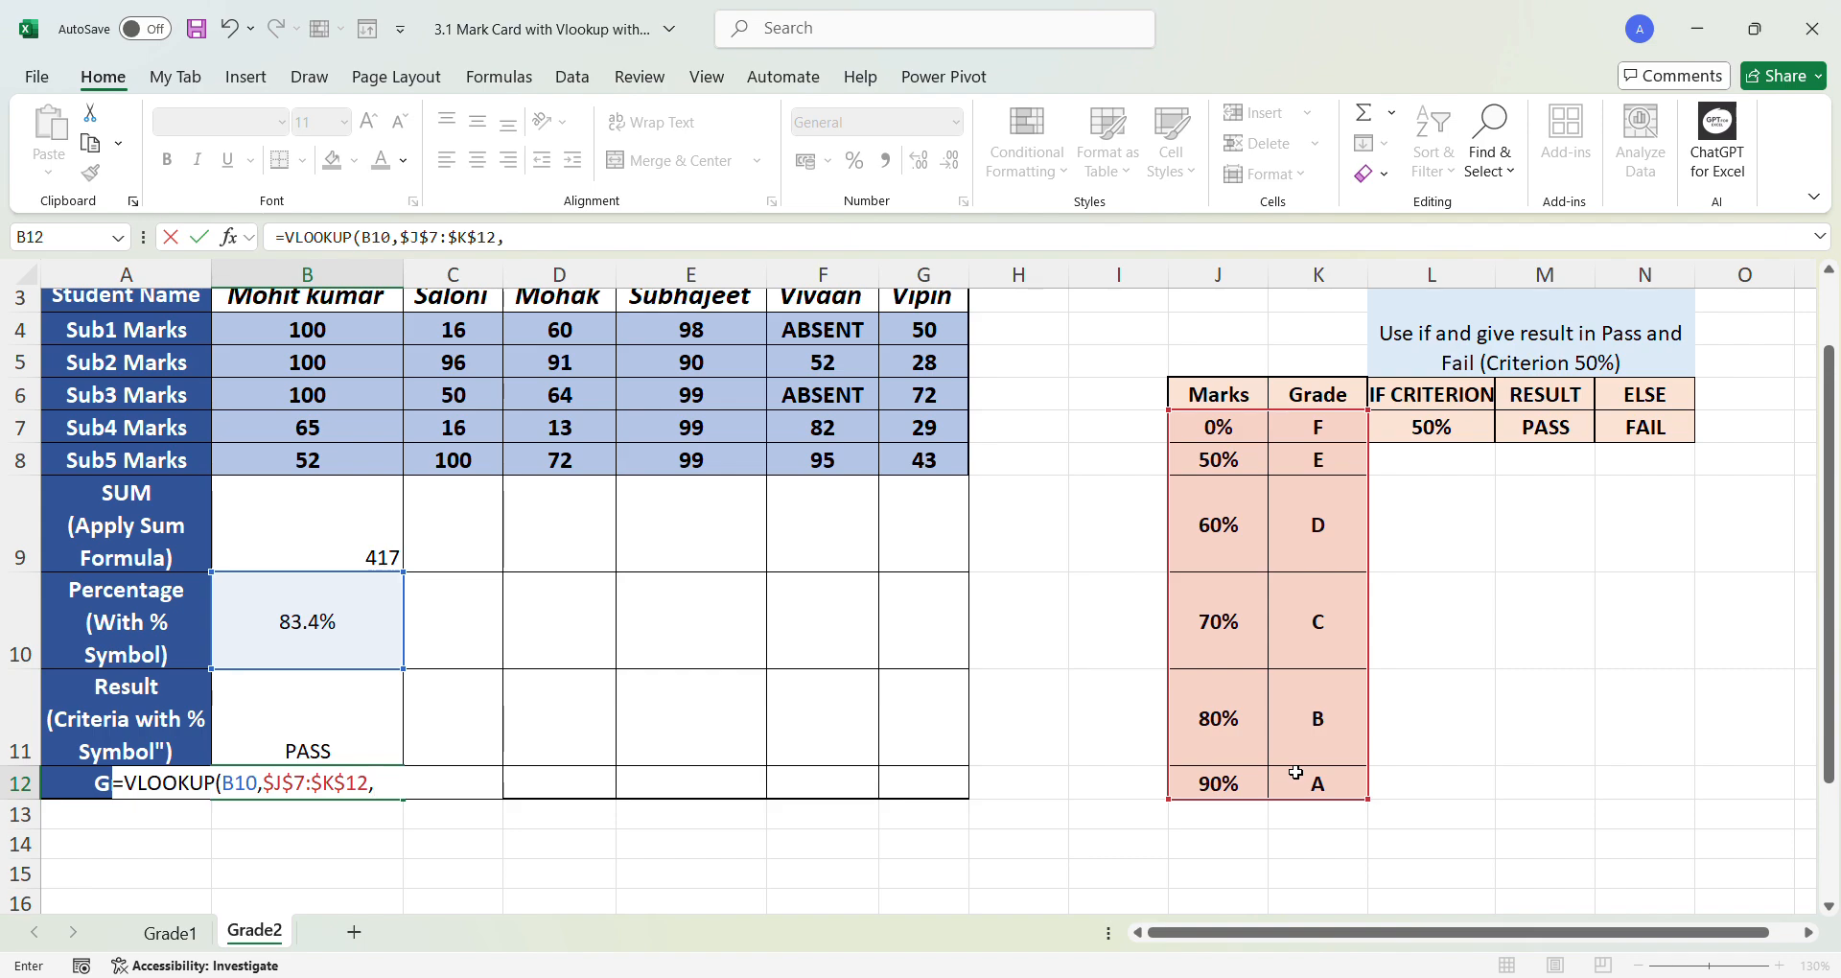
text(2,TRUE)
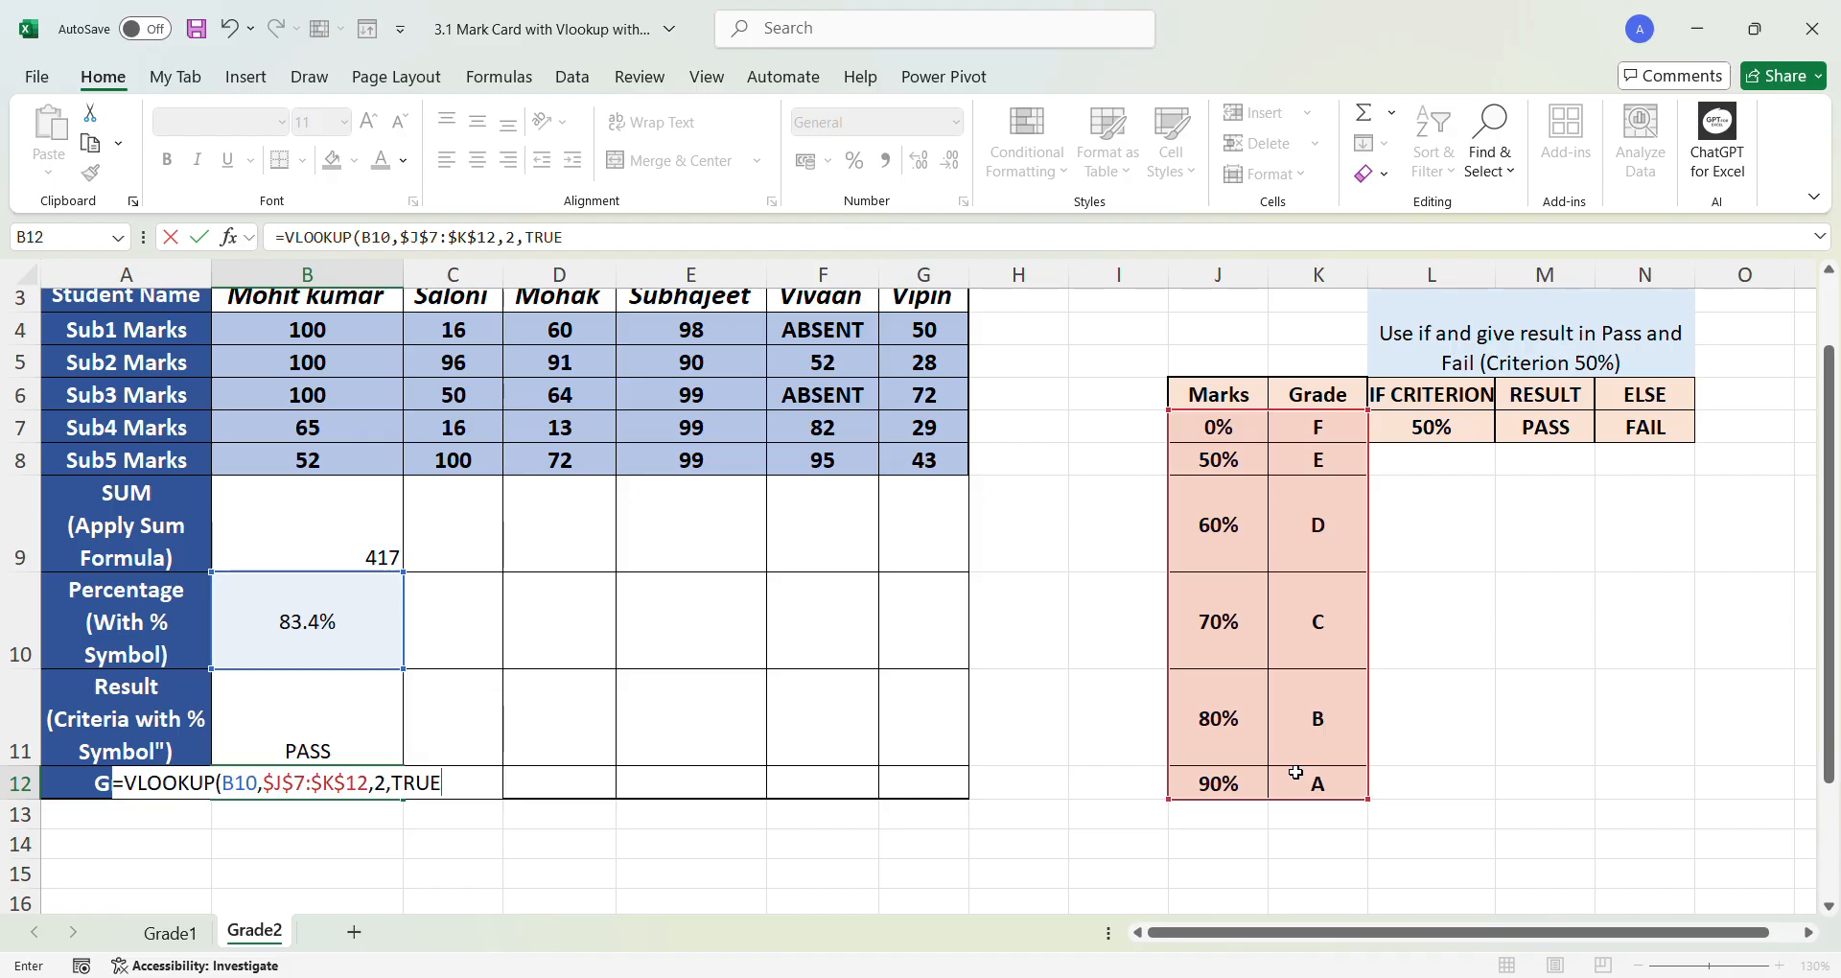
text())
key(ctrl+Return)
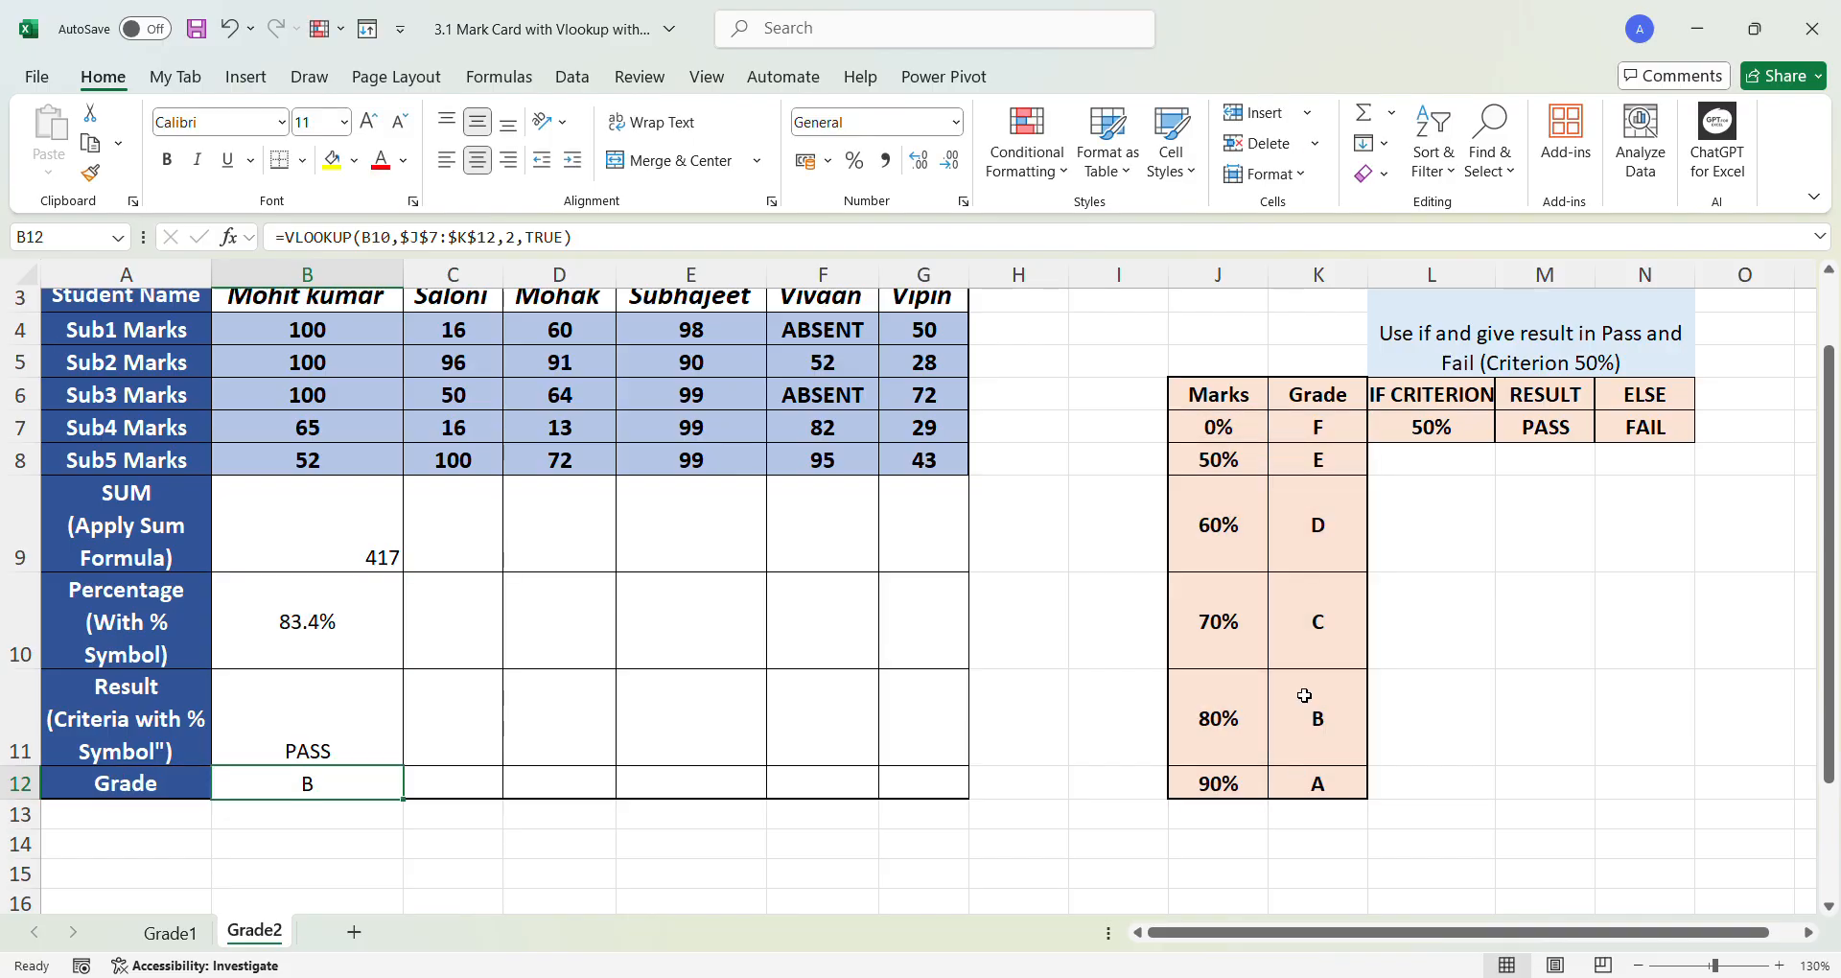
- Fill the SUM formula from B9 across to G9 for the remaining students and select the percentage cell B10
drag(257, 517, 310, 778)
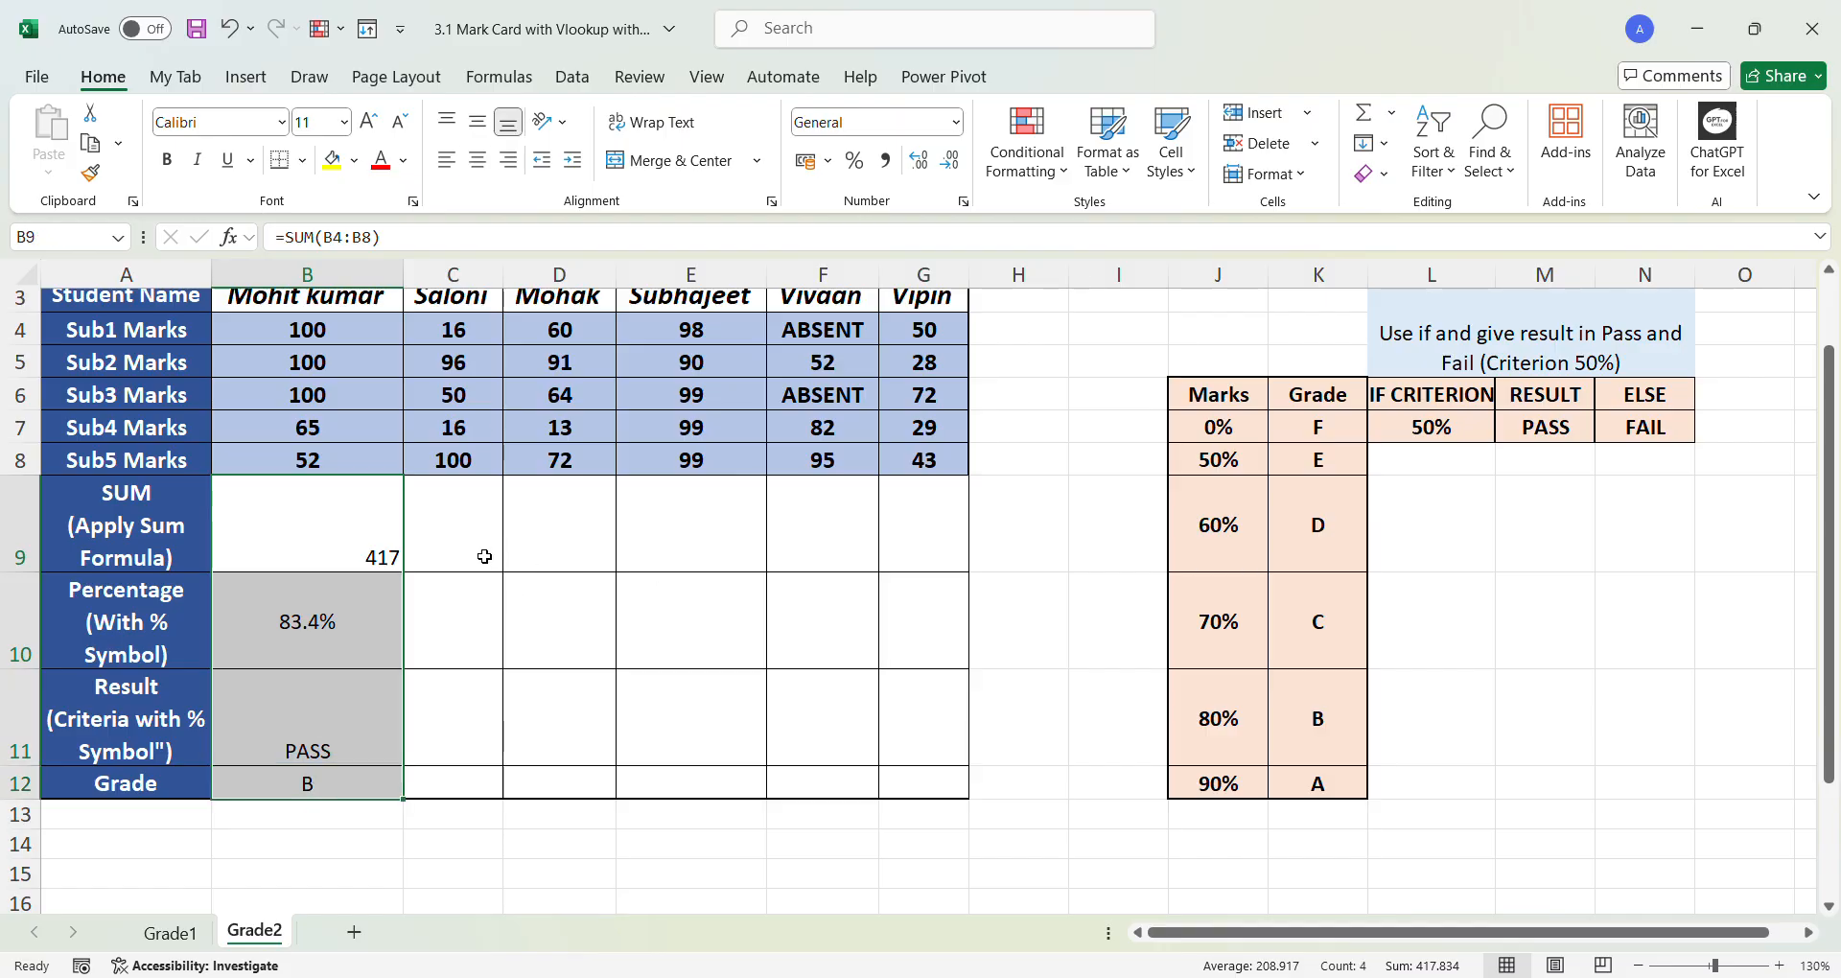
drag(393, 551, 899, 571)
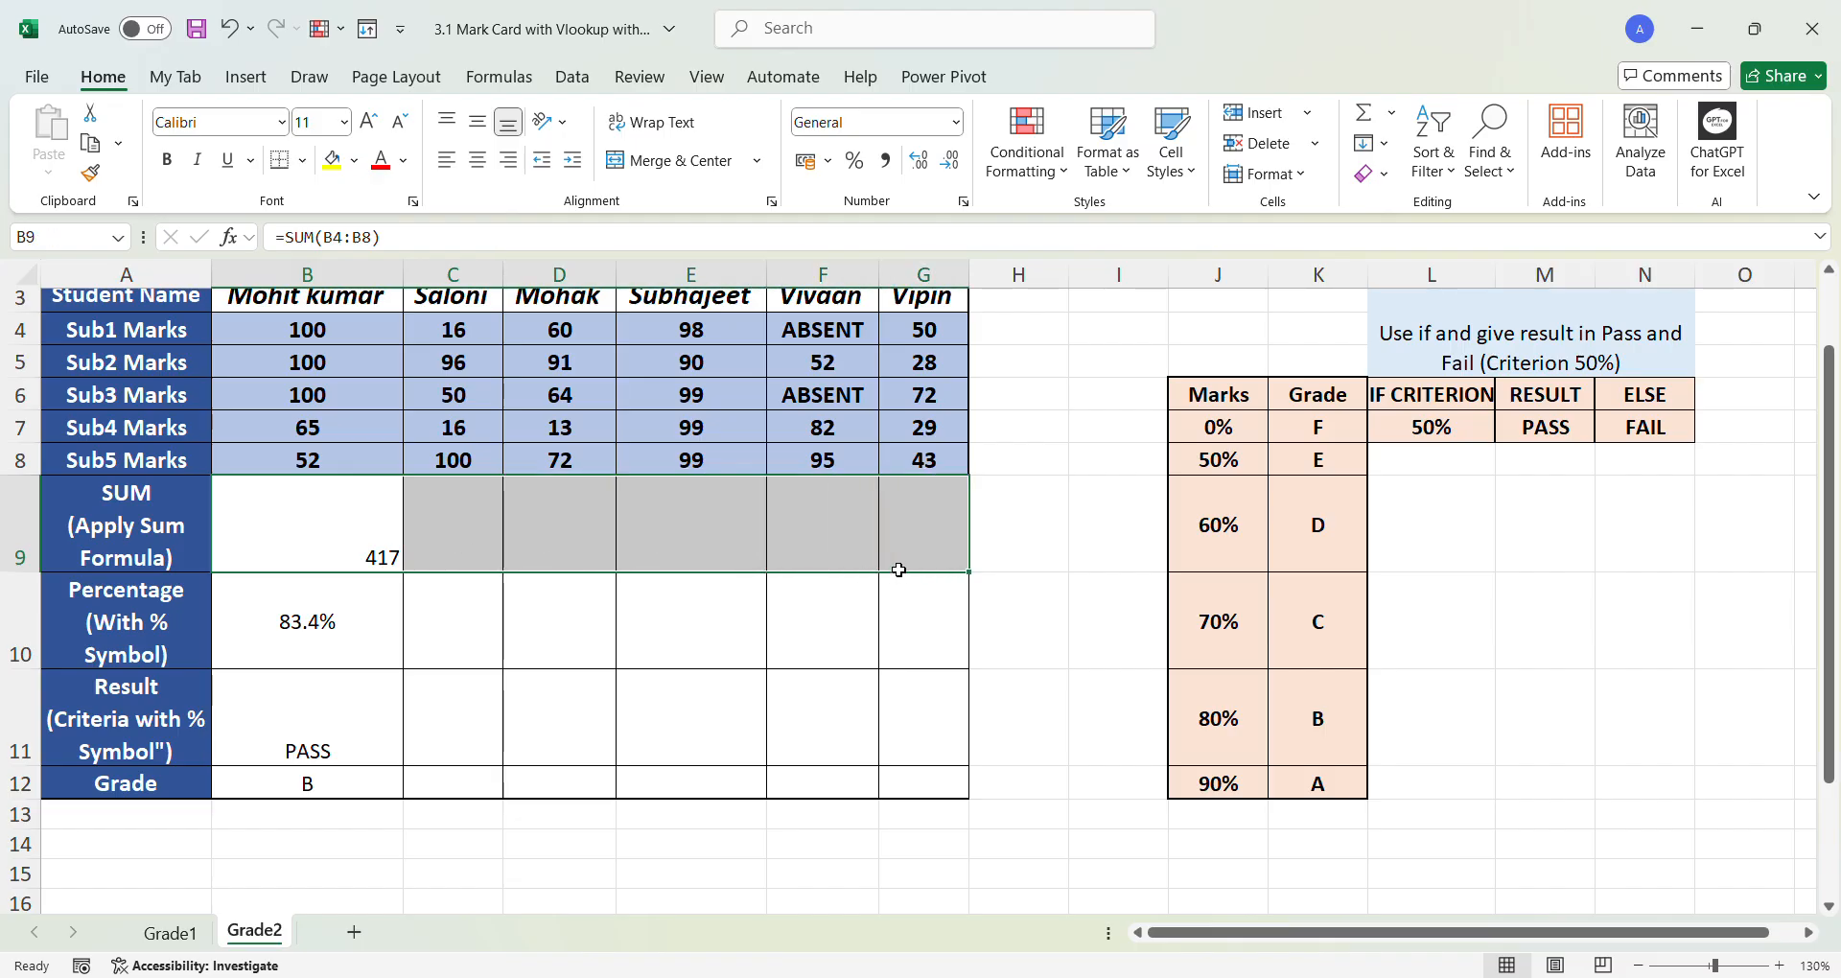
key(ctrl+r)
drag(316, 535, 904, 533)
key(ctrl+r)
click(361, 527)
drag(404, 571, 944, 572)
click(374, 644)
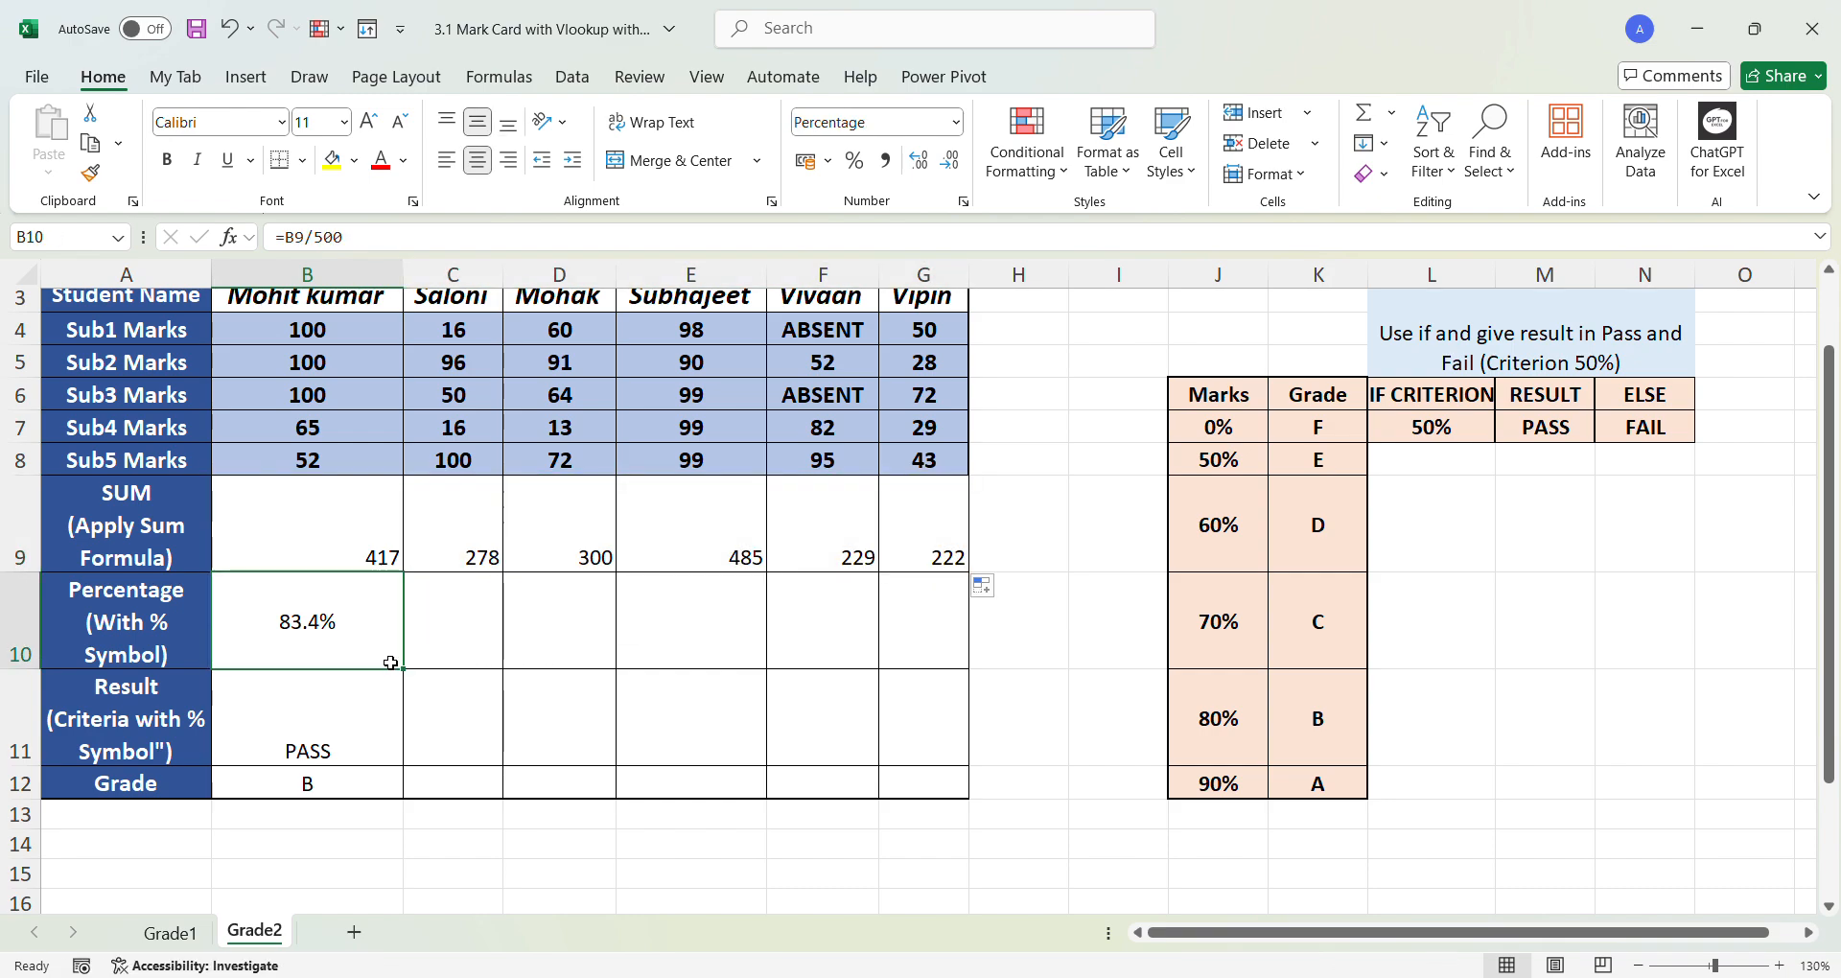
- Fill the percentage formula from B10 across to G10 for the remaining students
drag(410, 668, 898, 632)
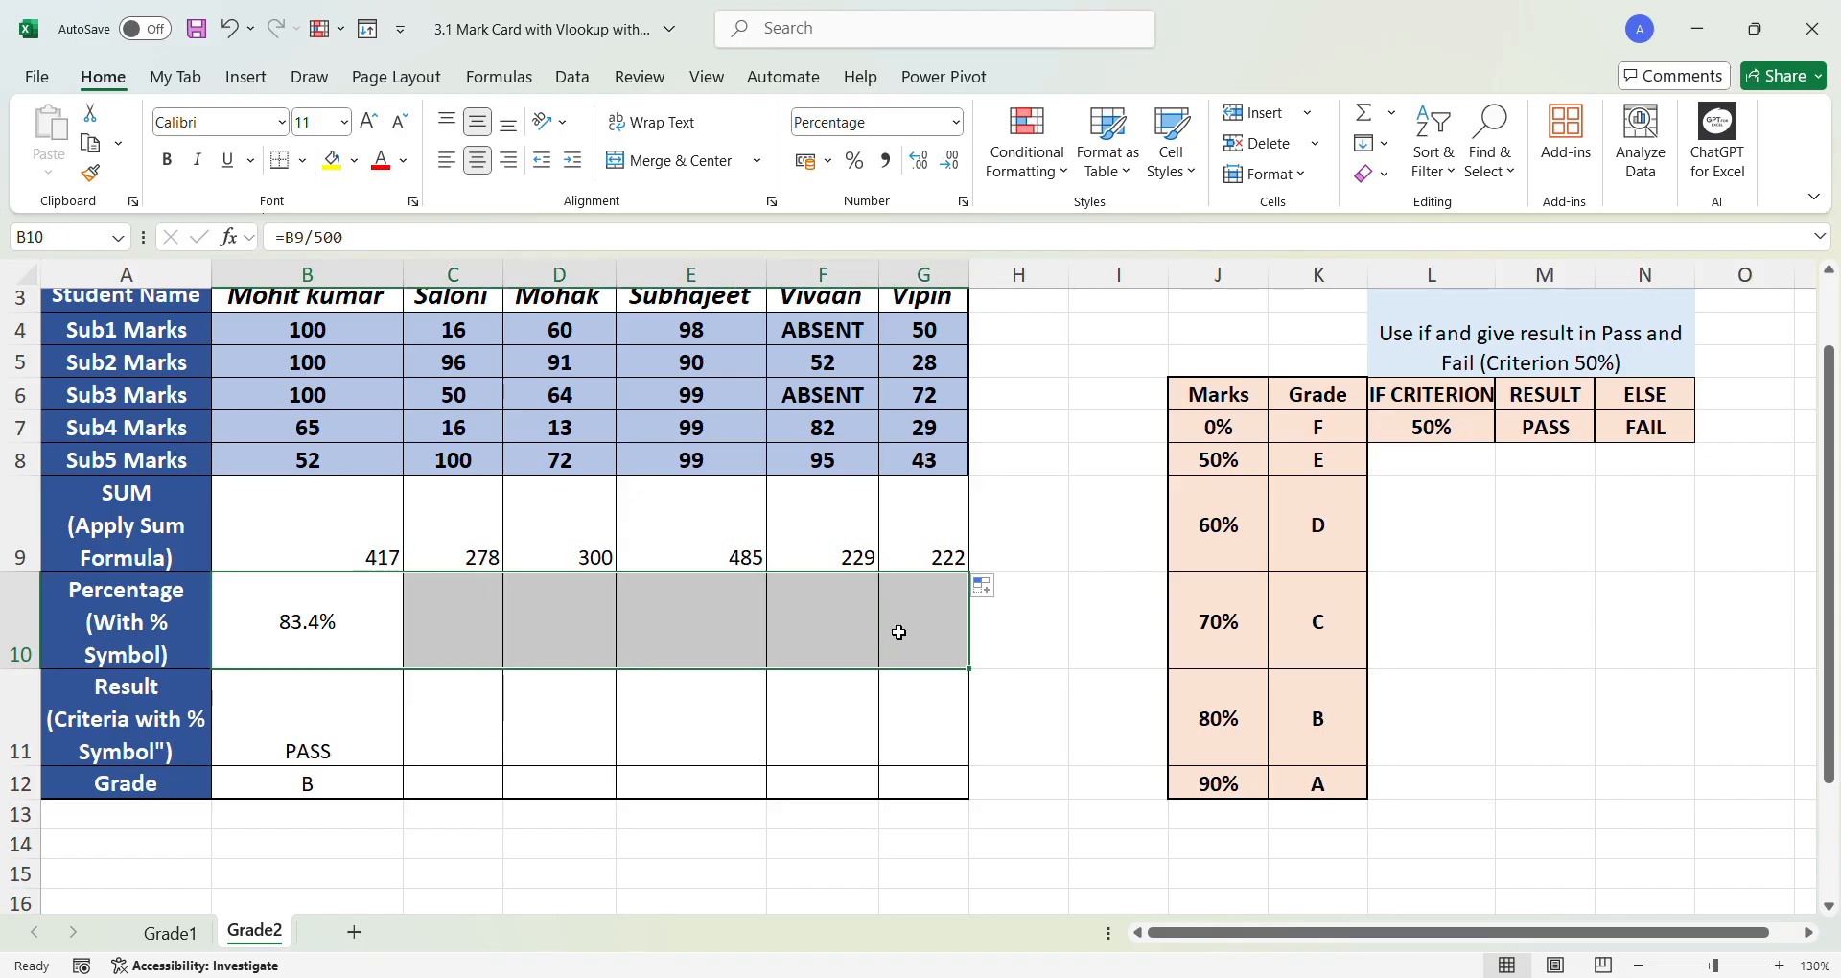
key(ctrl+z)
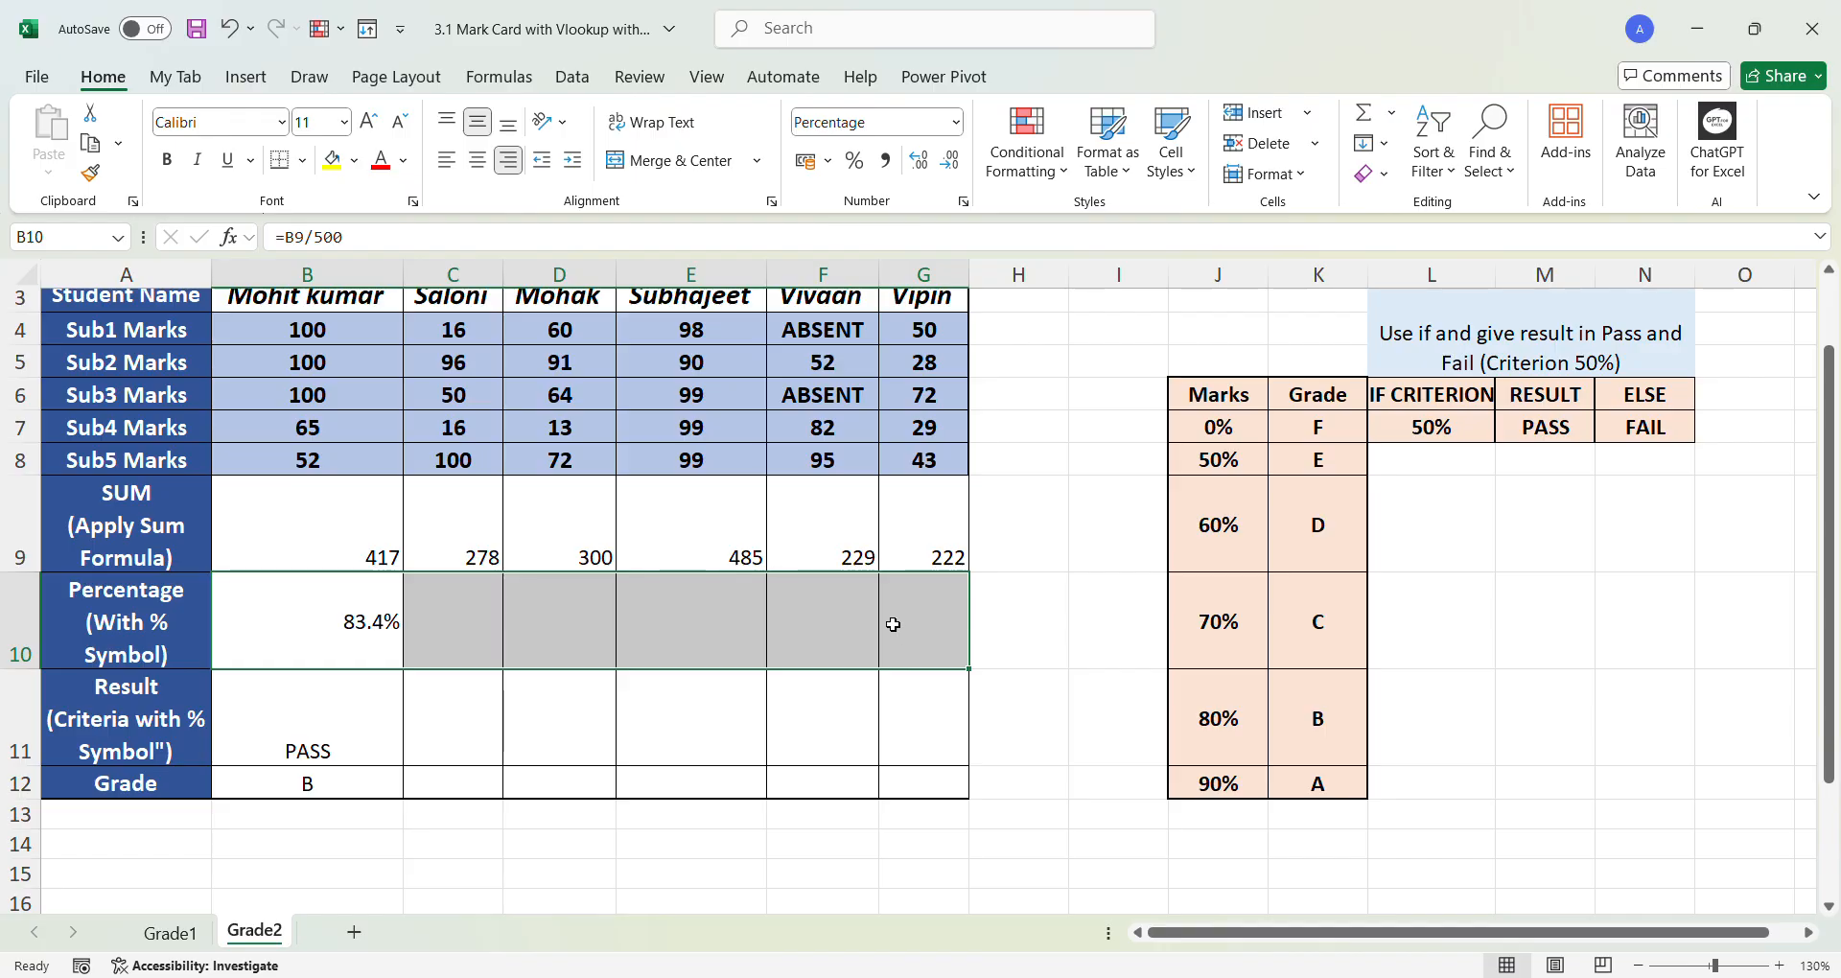
drag(892, 624, 964, 671)
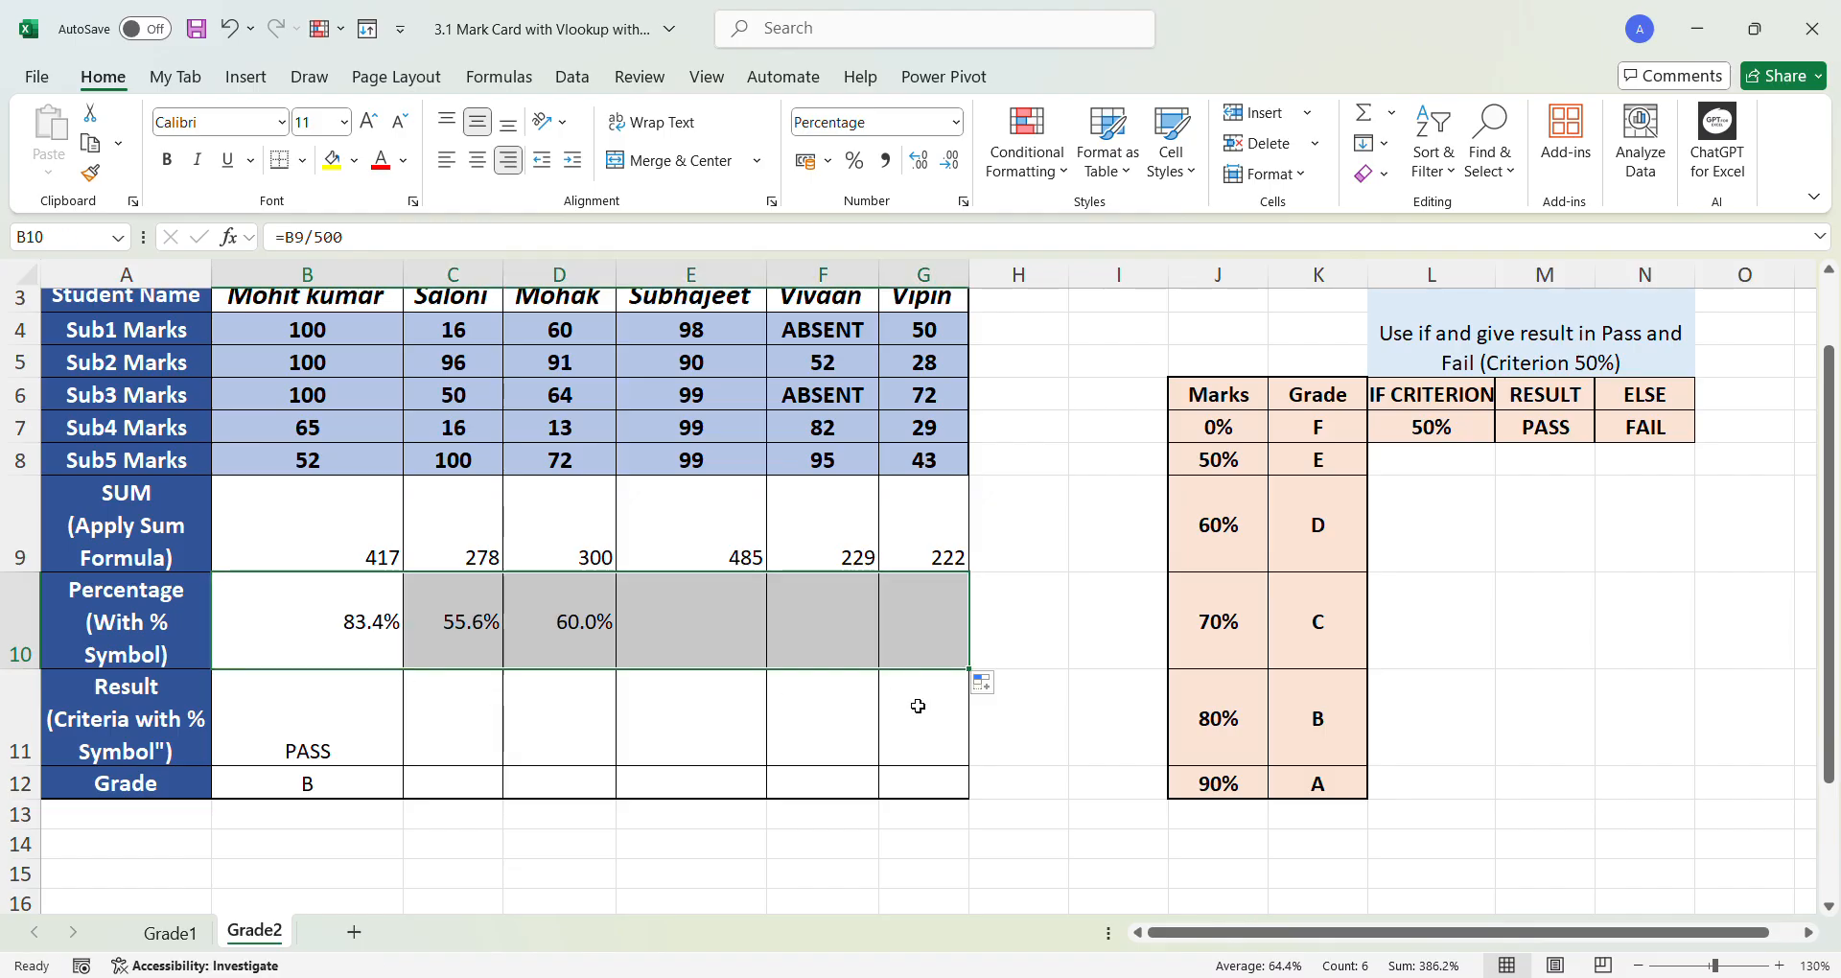
- Fill the IF result formula from B11 to G11 and the VLOOKUP grade formula from B12 to G12
click(365, 750)
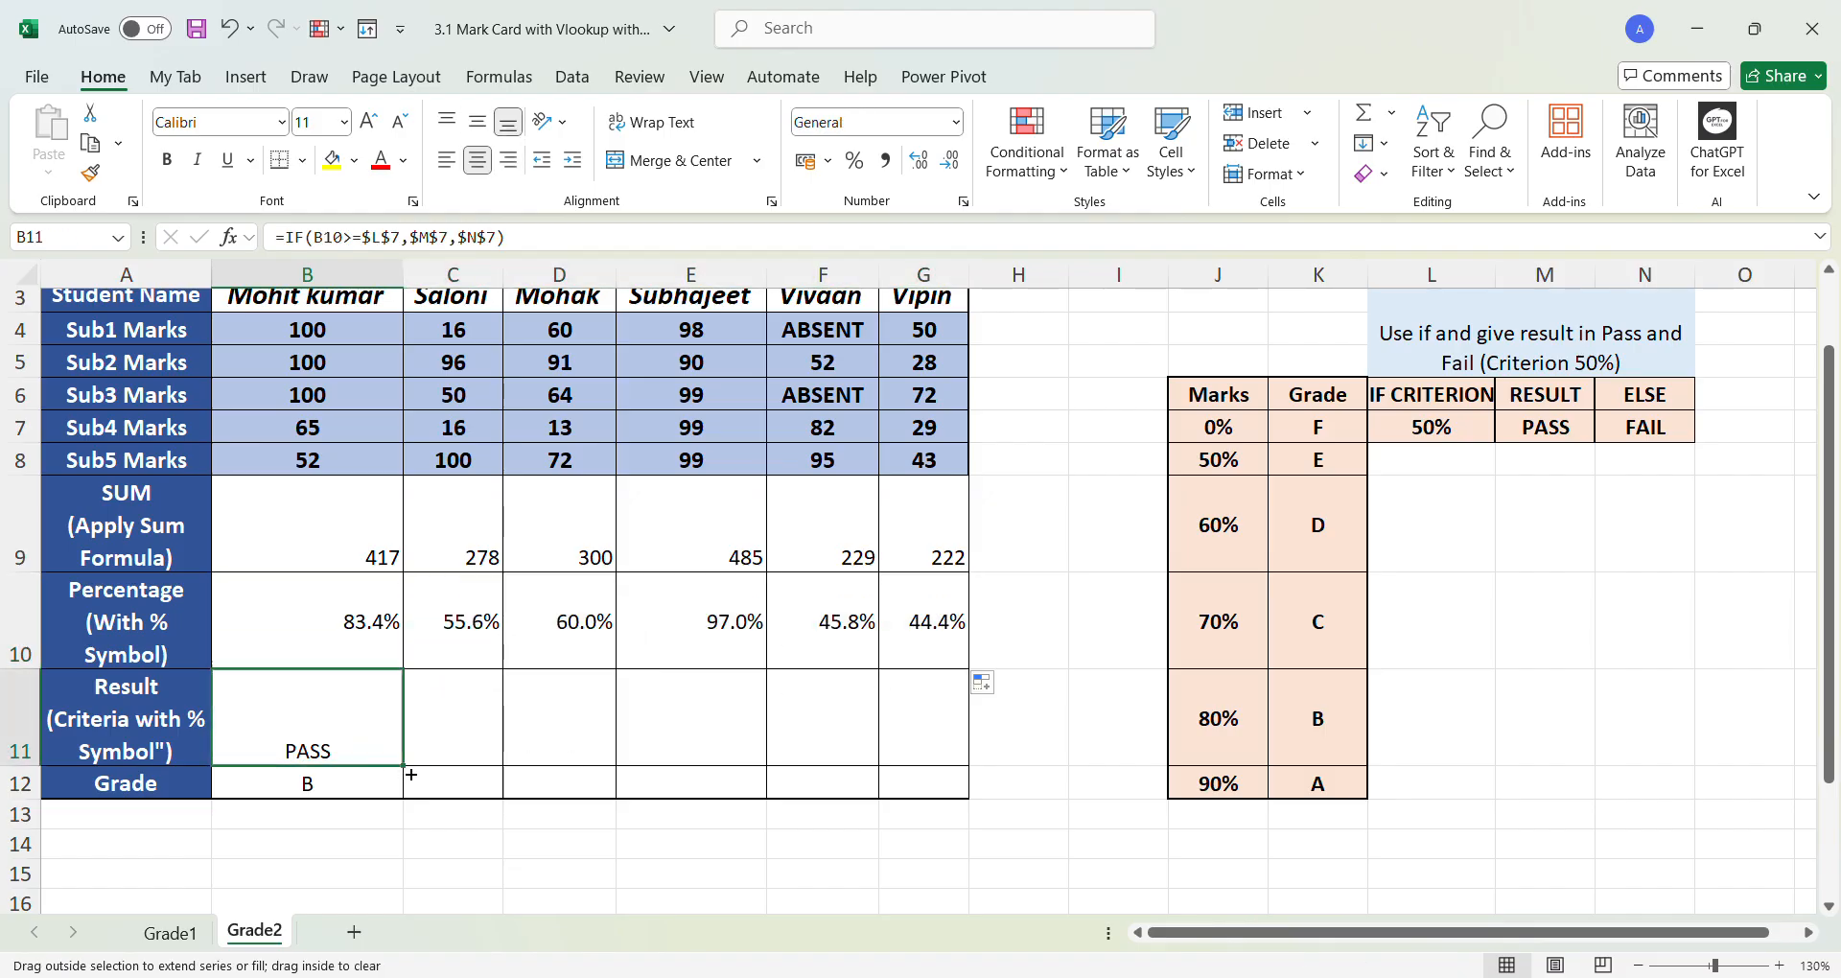
drag(410, 774, 967, 767)
click(370, 797)
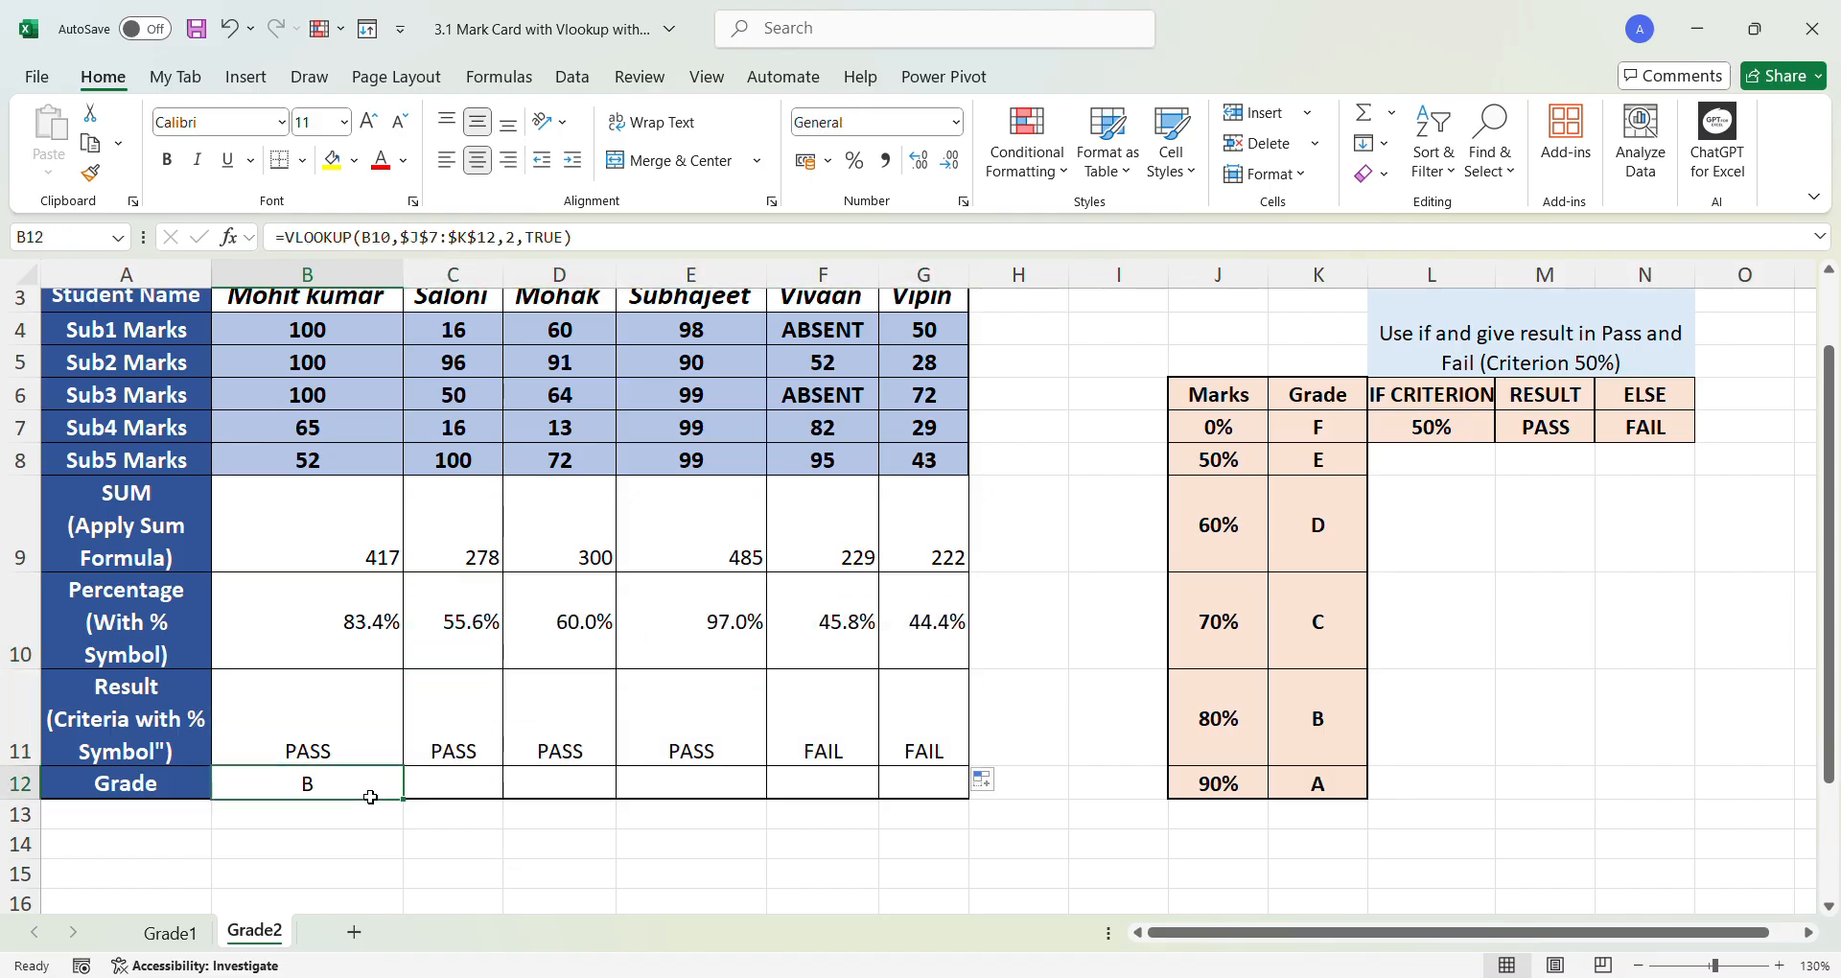
drag(403, 800, 963, 802)
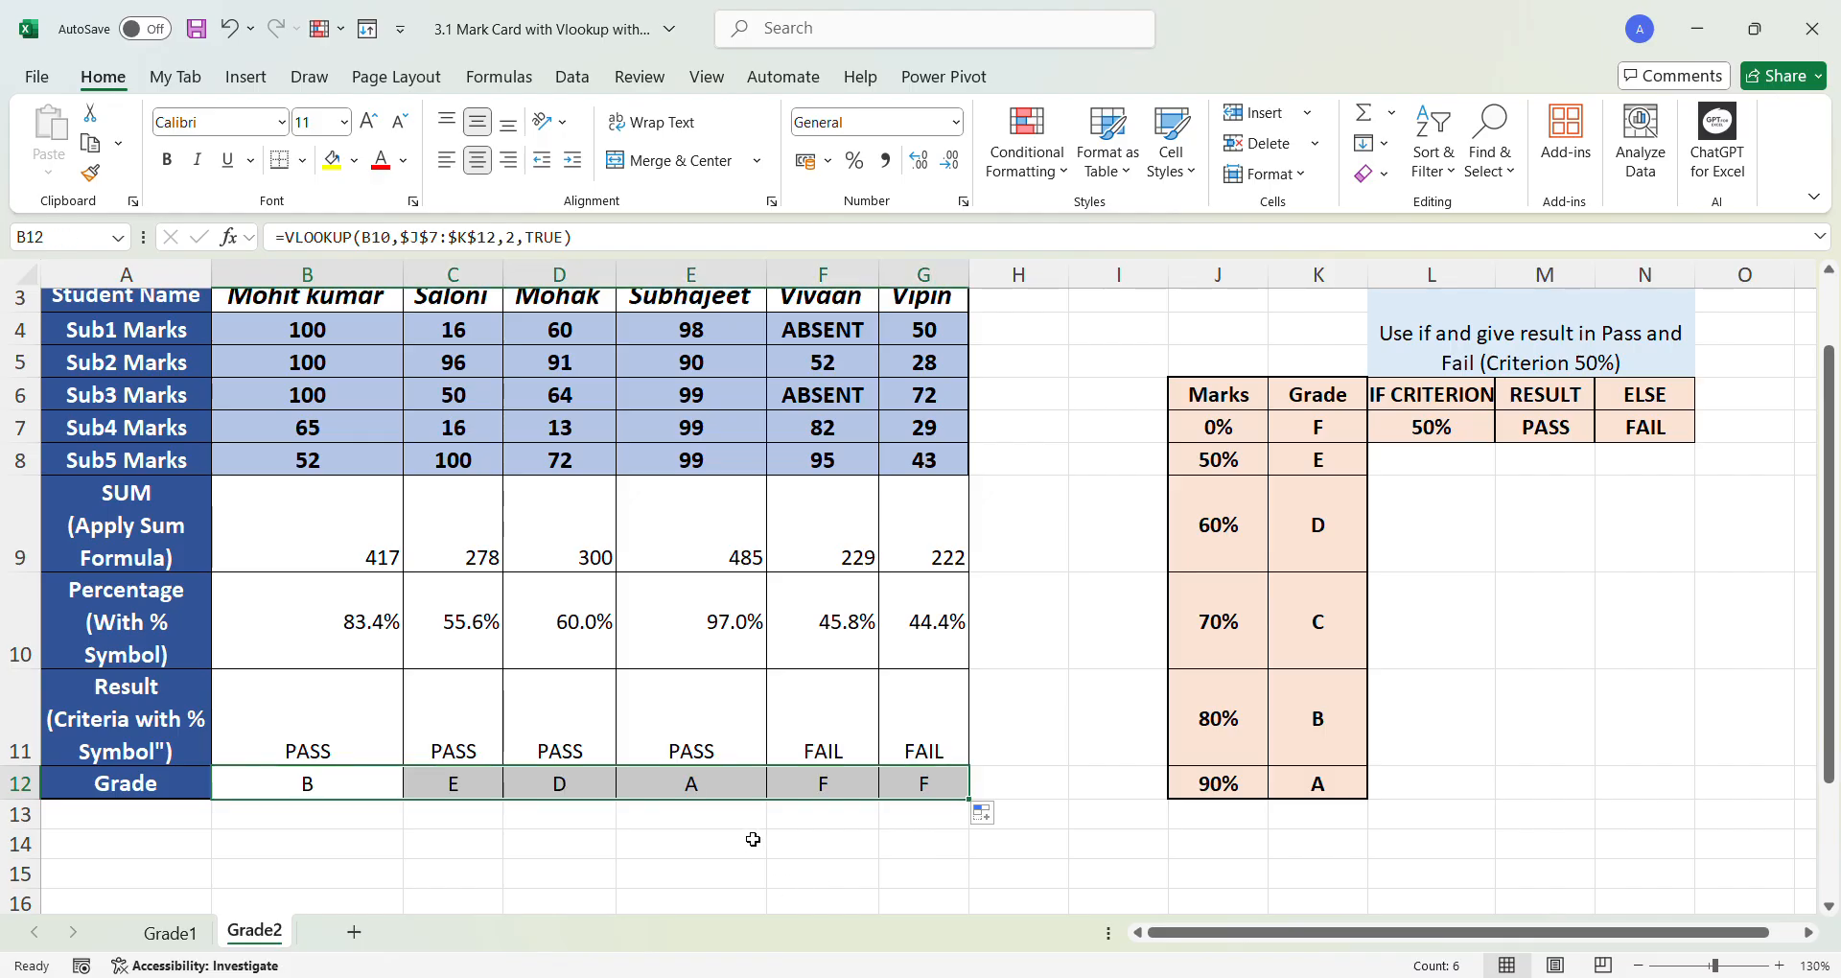
- Center the sum, percentage, result and grade values horizontally in B9:G12
drag(364, 536, 919, 774)
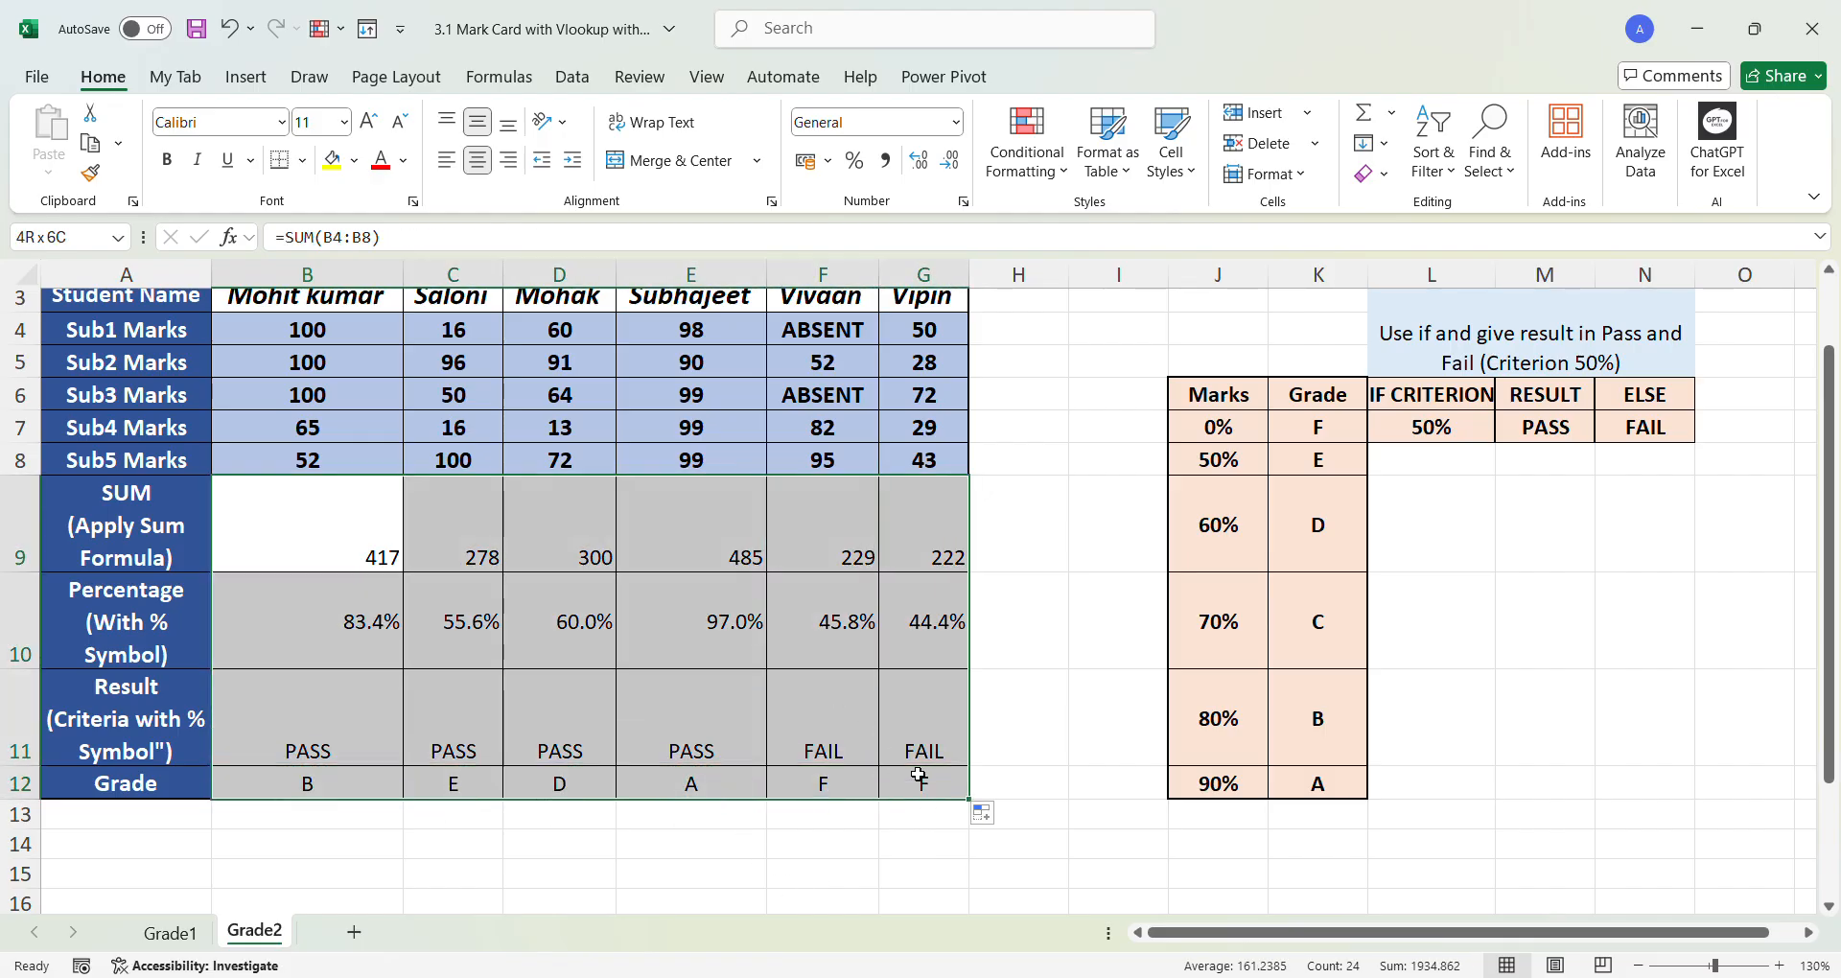
click(477, 161)
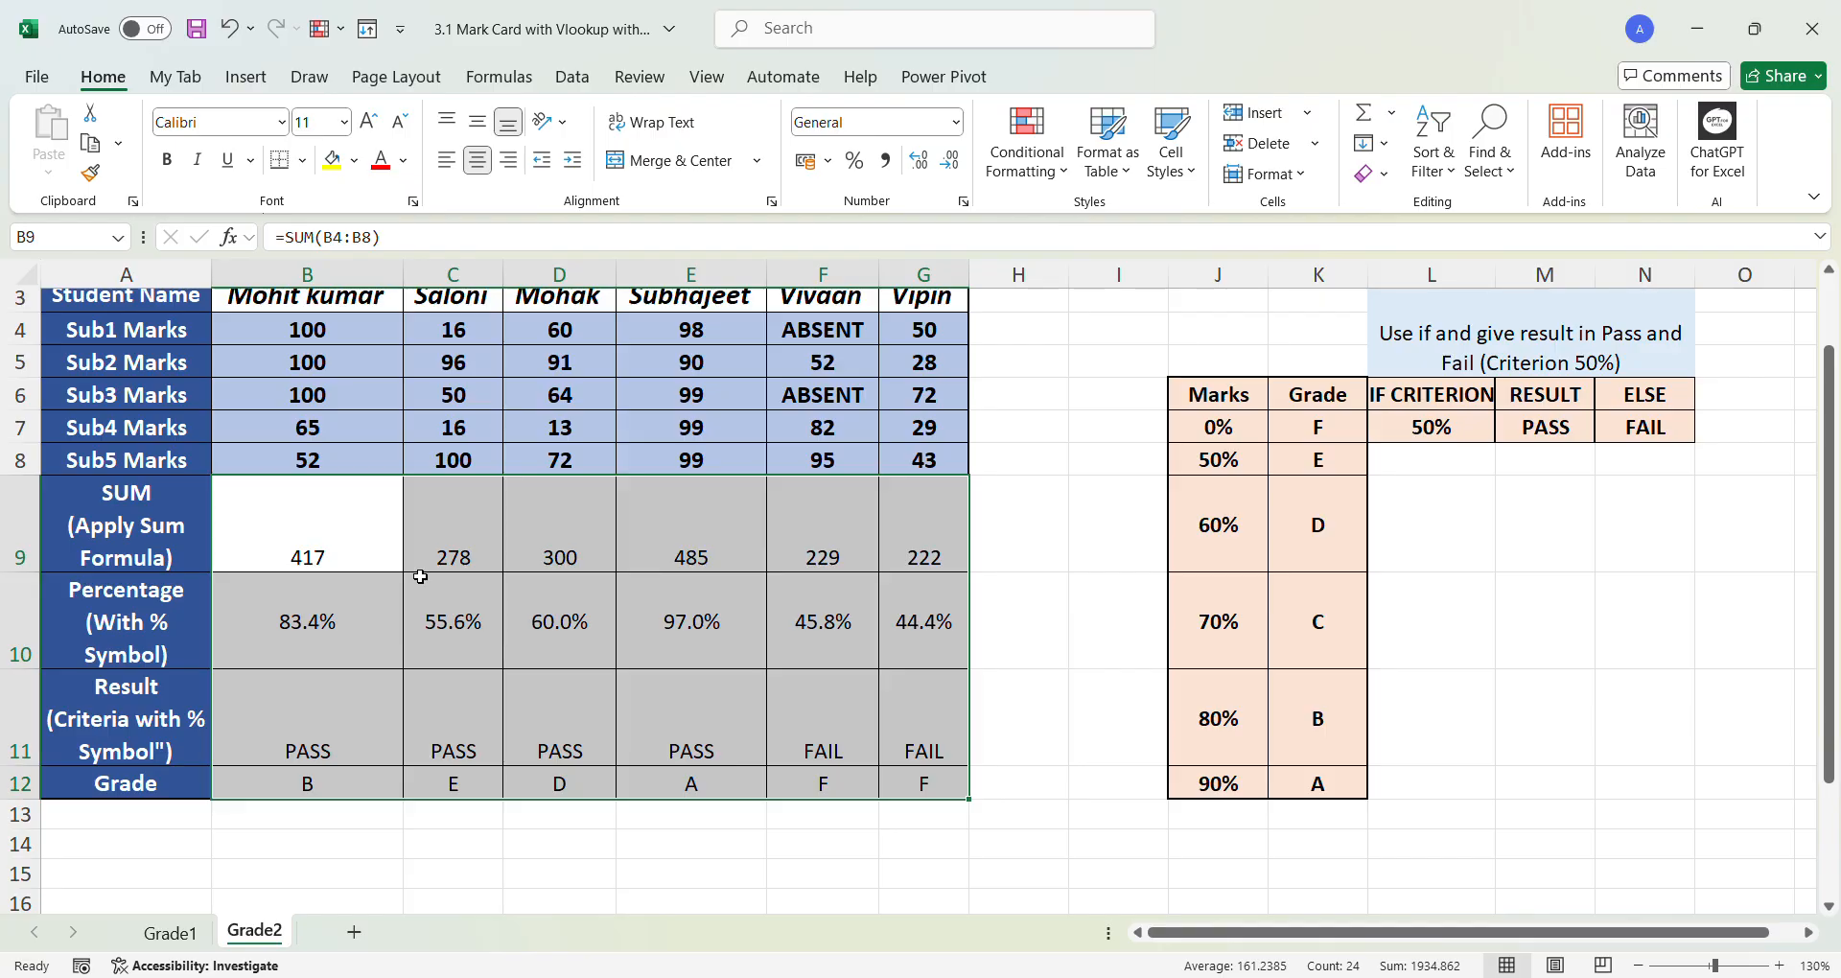
scroll(400, 495, up, 1)
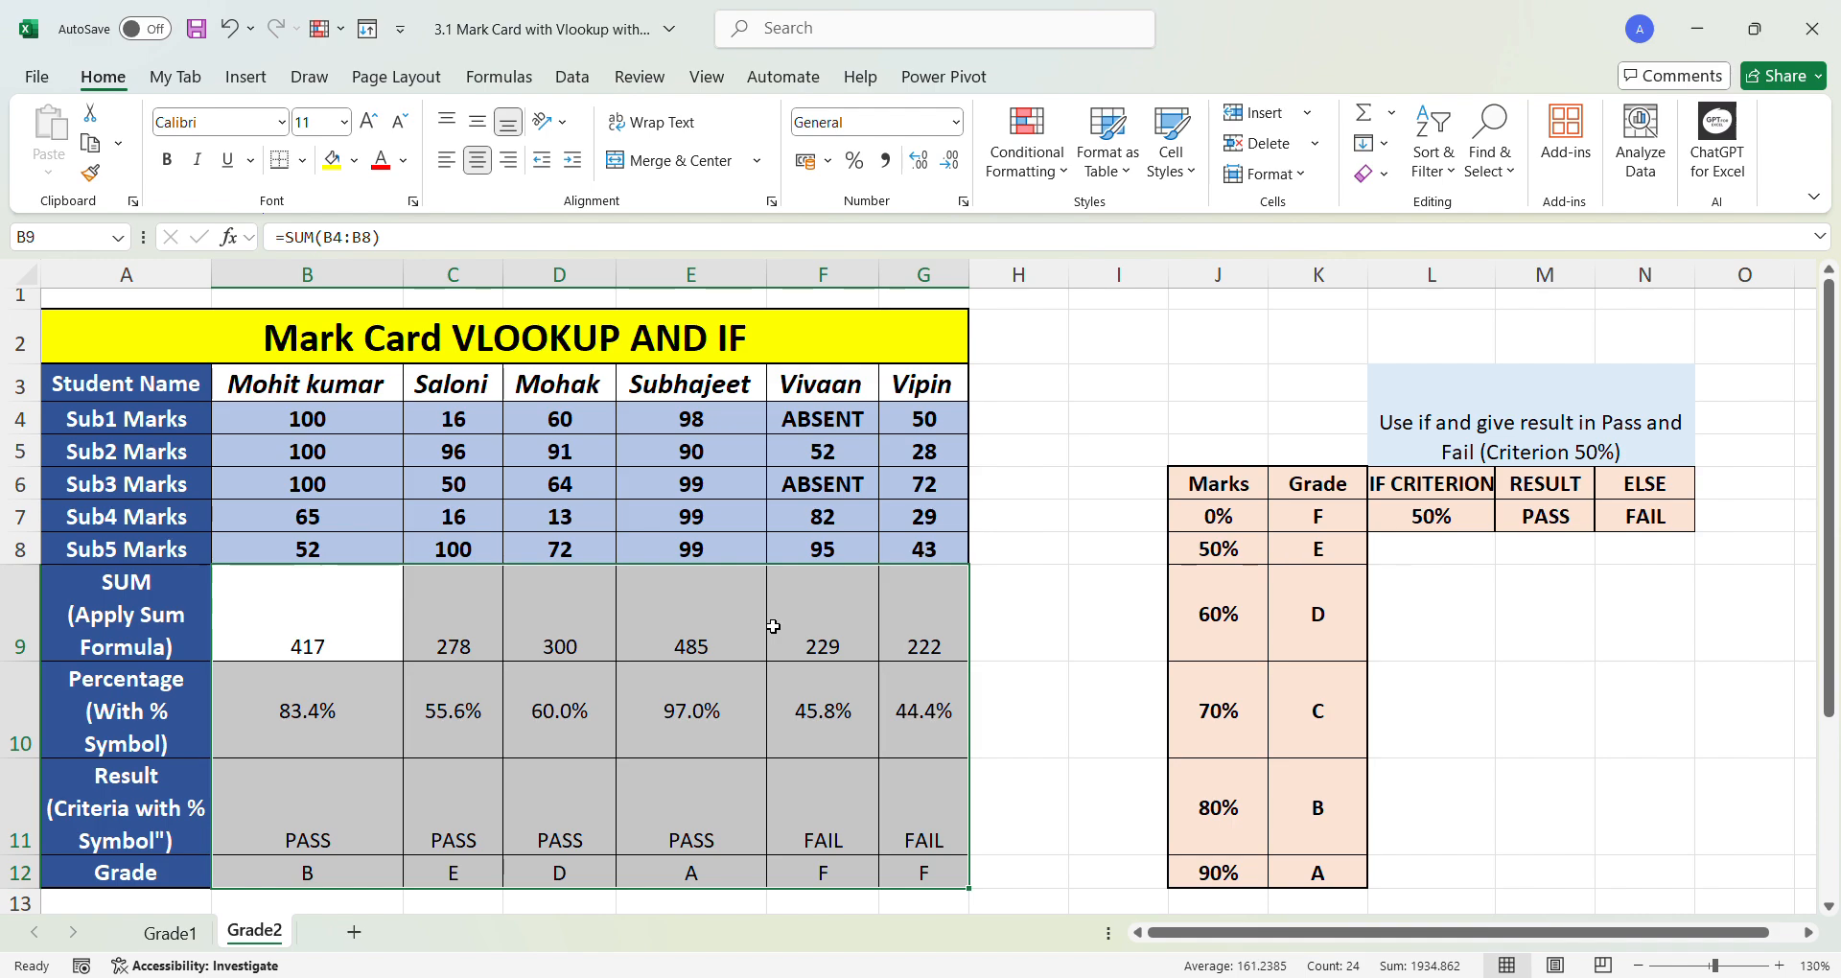
scroll(599, 753, down, 1)
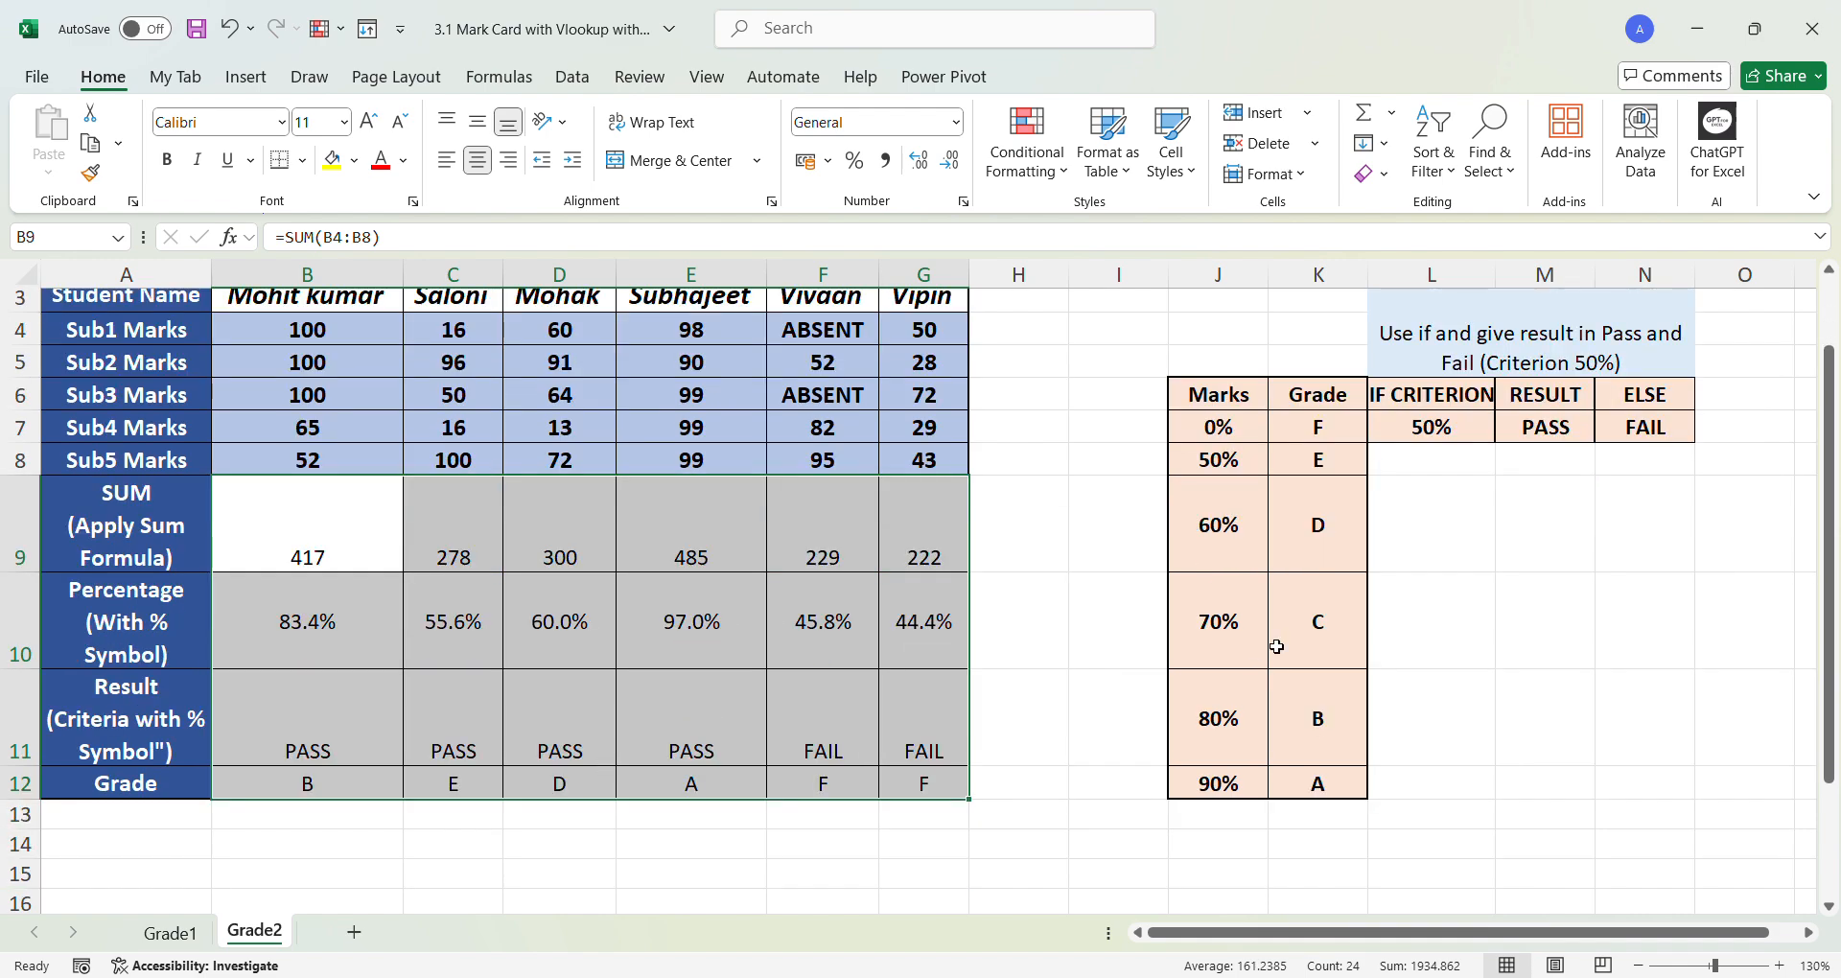
scroll(1346, 495, up, 1)
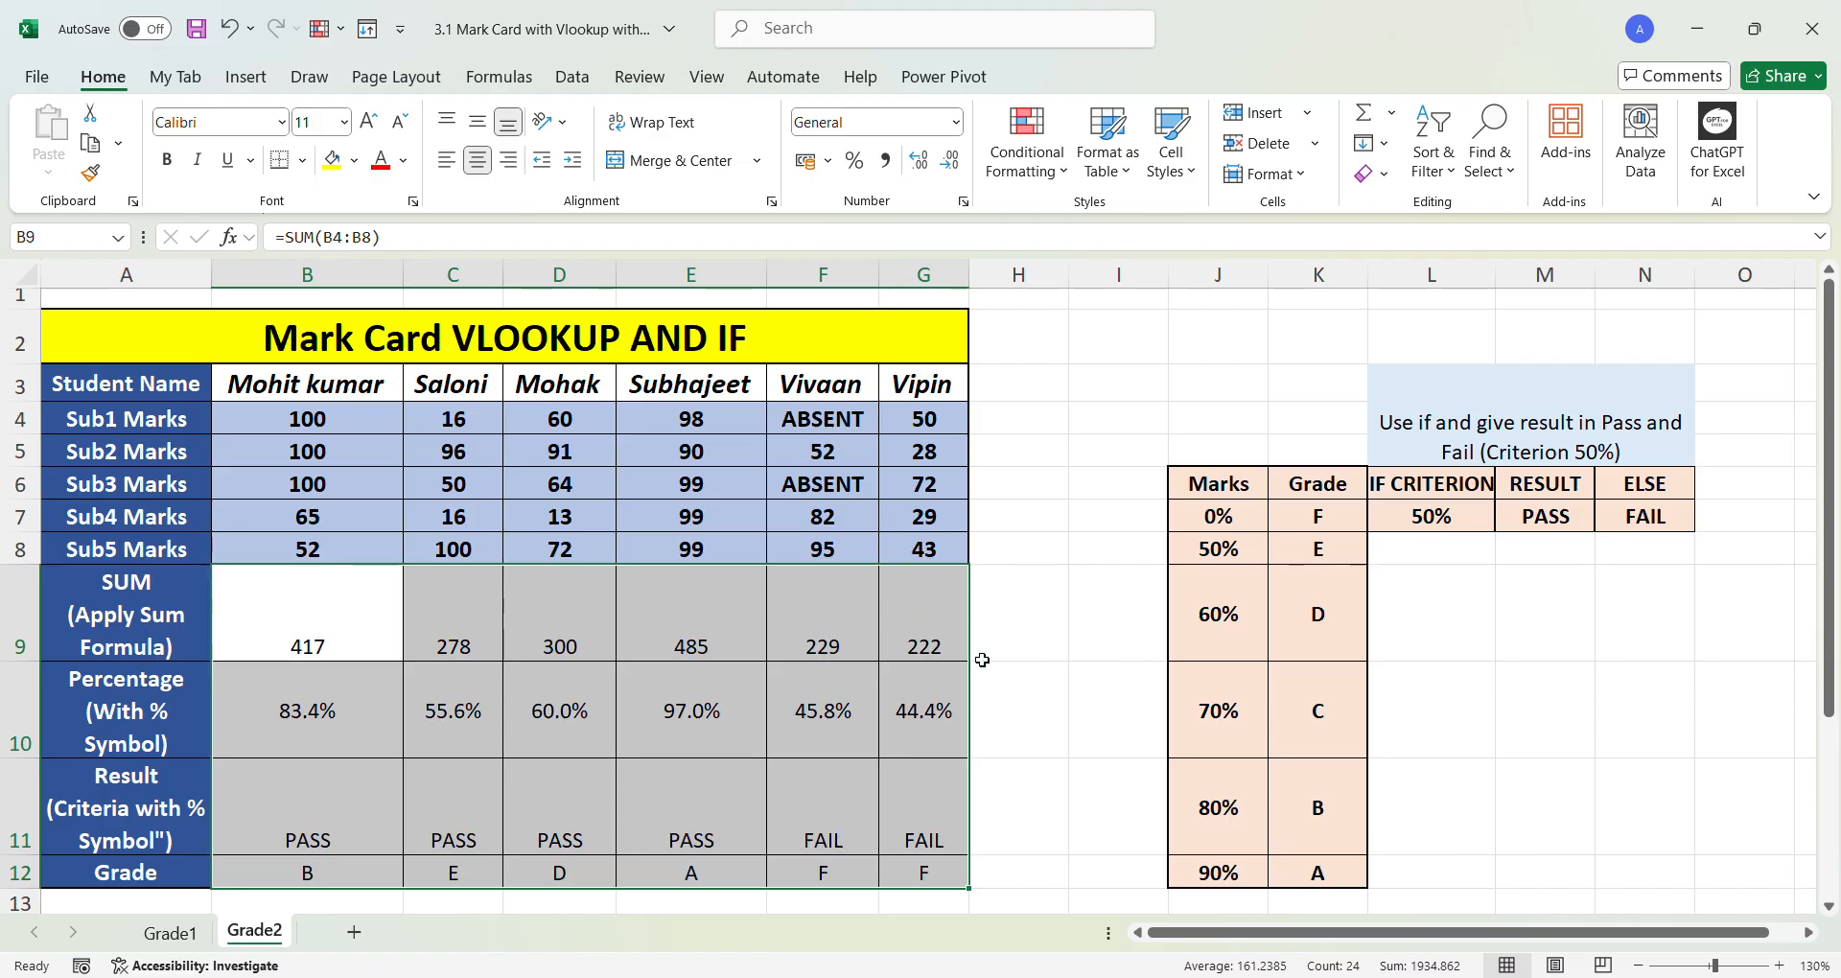
scroll(688, 697, down, 1)
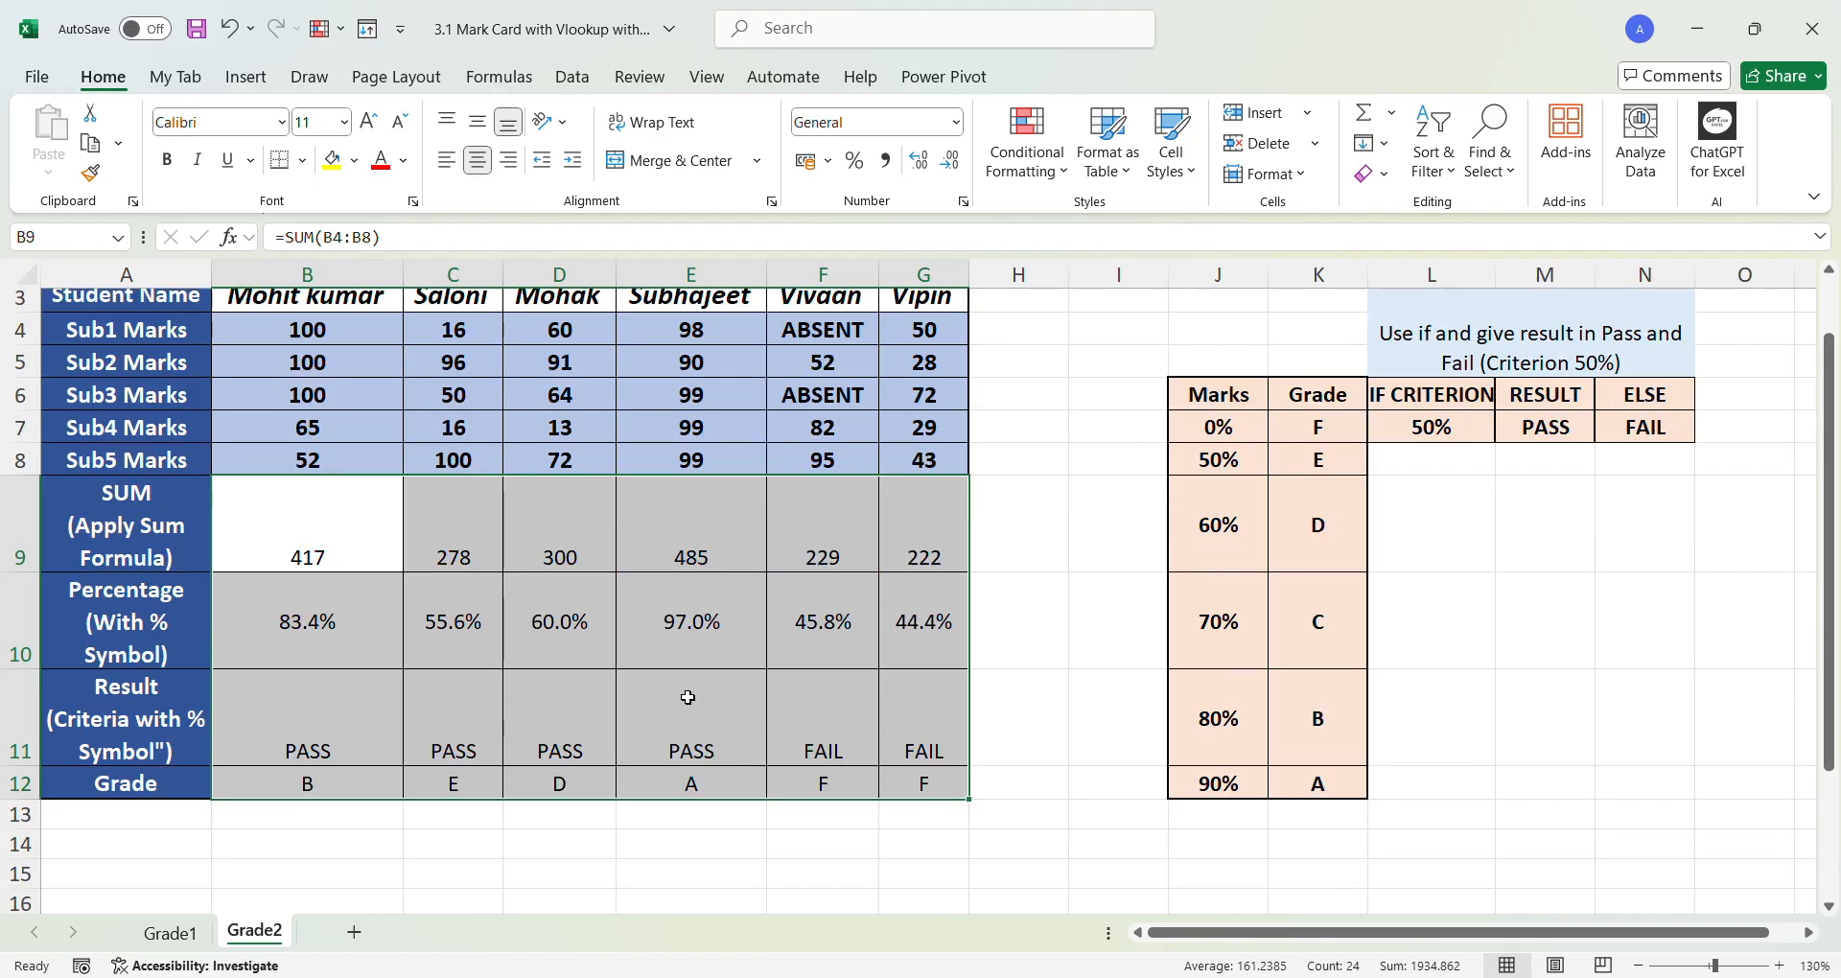